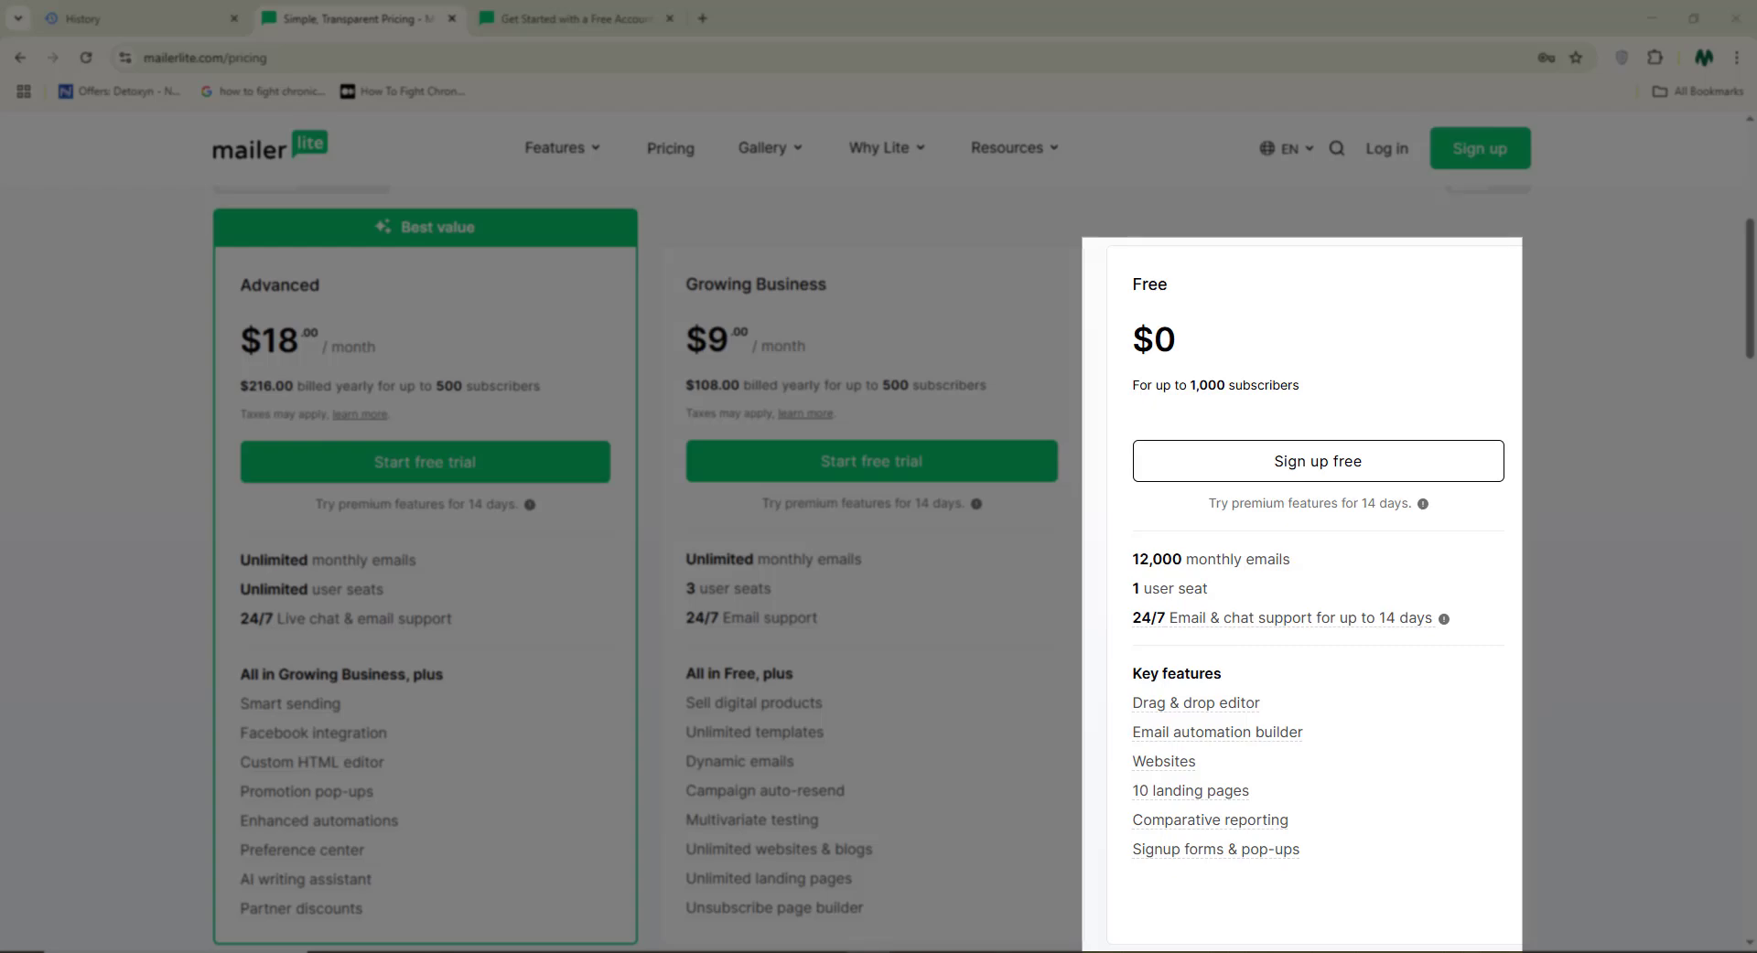
# Step: Review the Free plan's monthly email allowance on the pricing page
pyautogui.scroll(-1, 1216, 675)
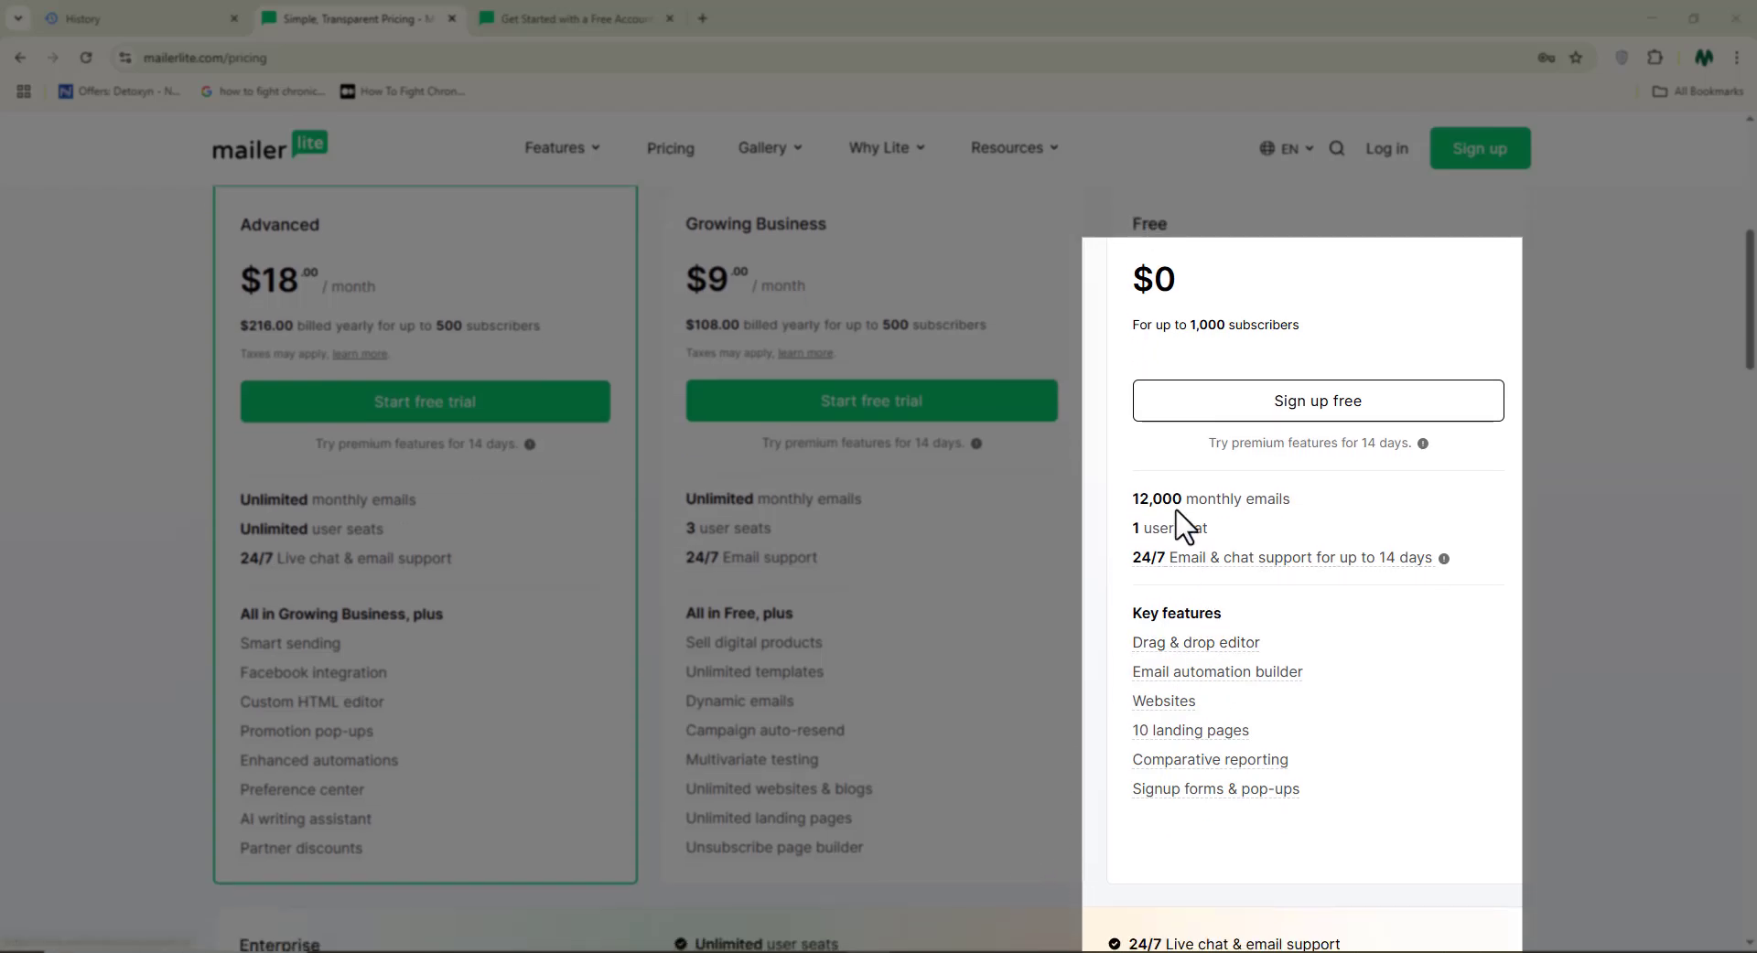
pyautogui.moveTo(1139, 498); pyautogui.dragTo(1317, 503)
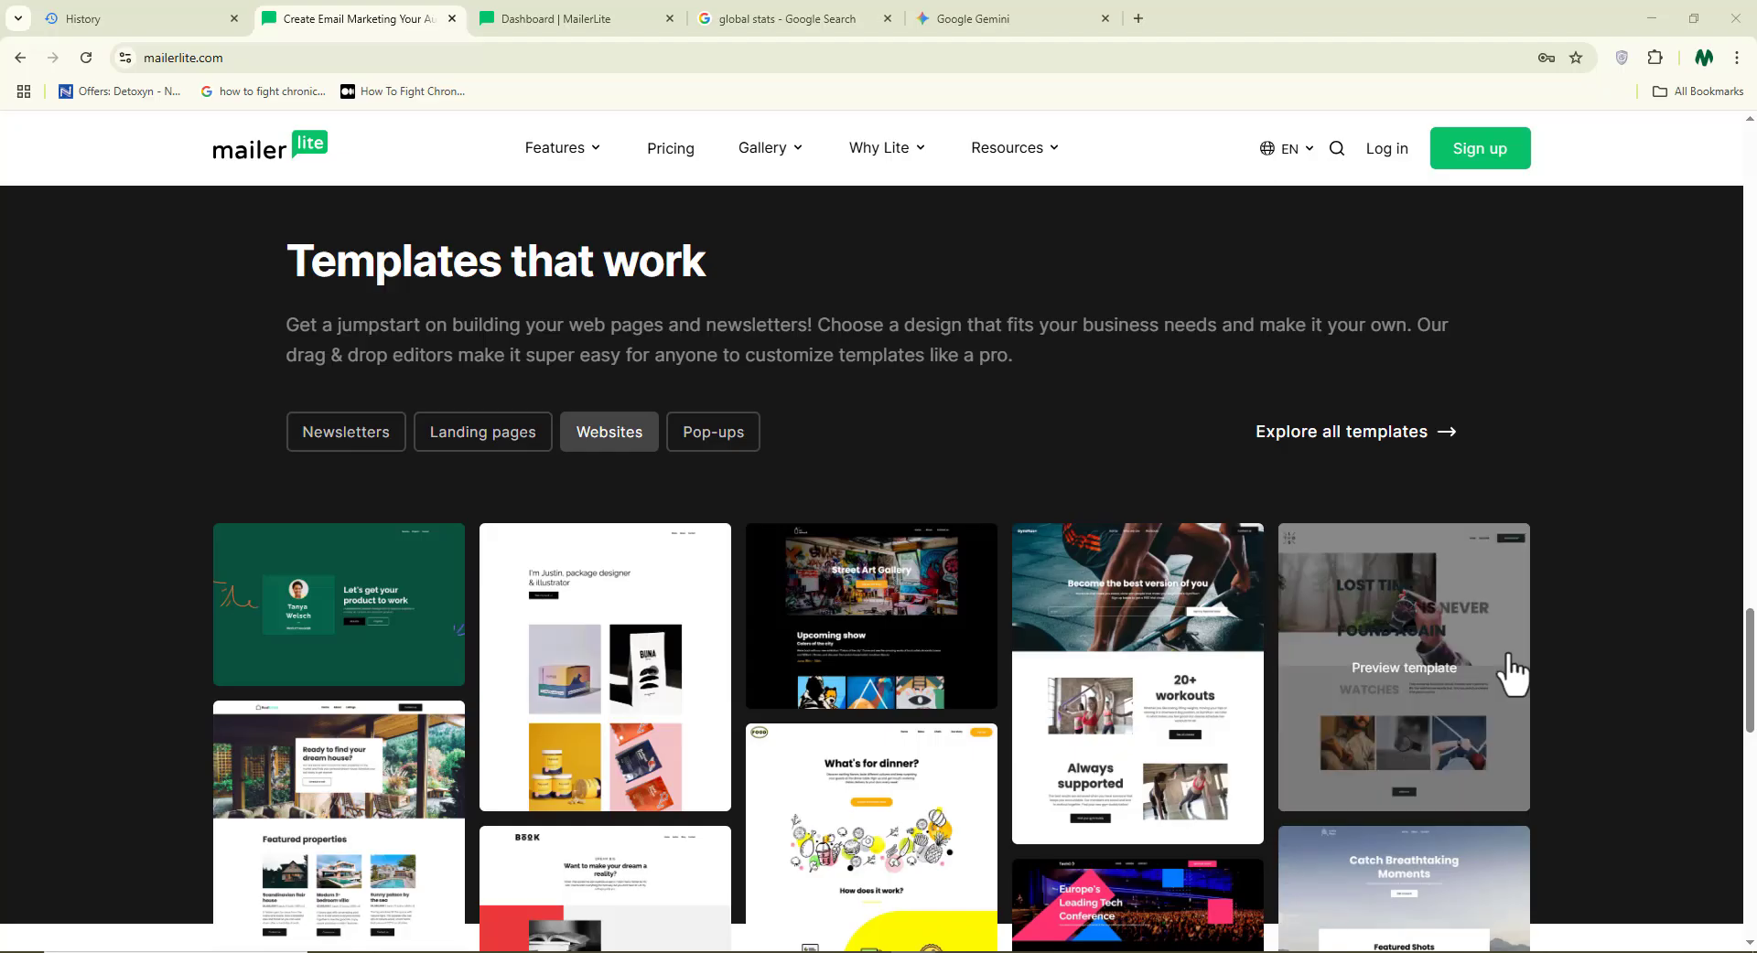
# Step: Browse the homepage template gallery through the Pop-ups, Websites, Landing pages and Newsletters categories
pyautogui.scroll(-1, 1746, 561)
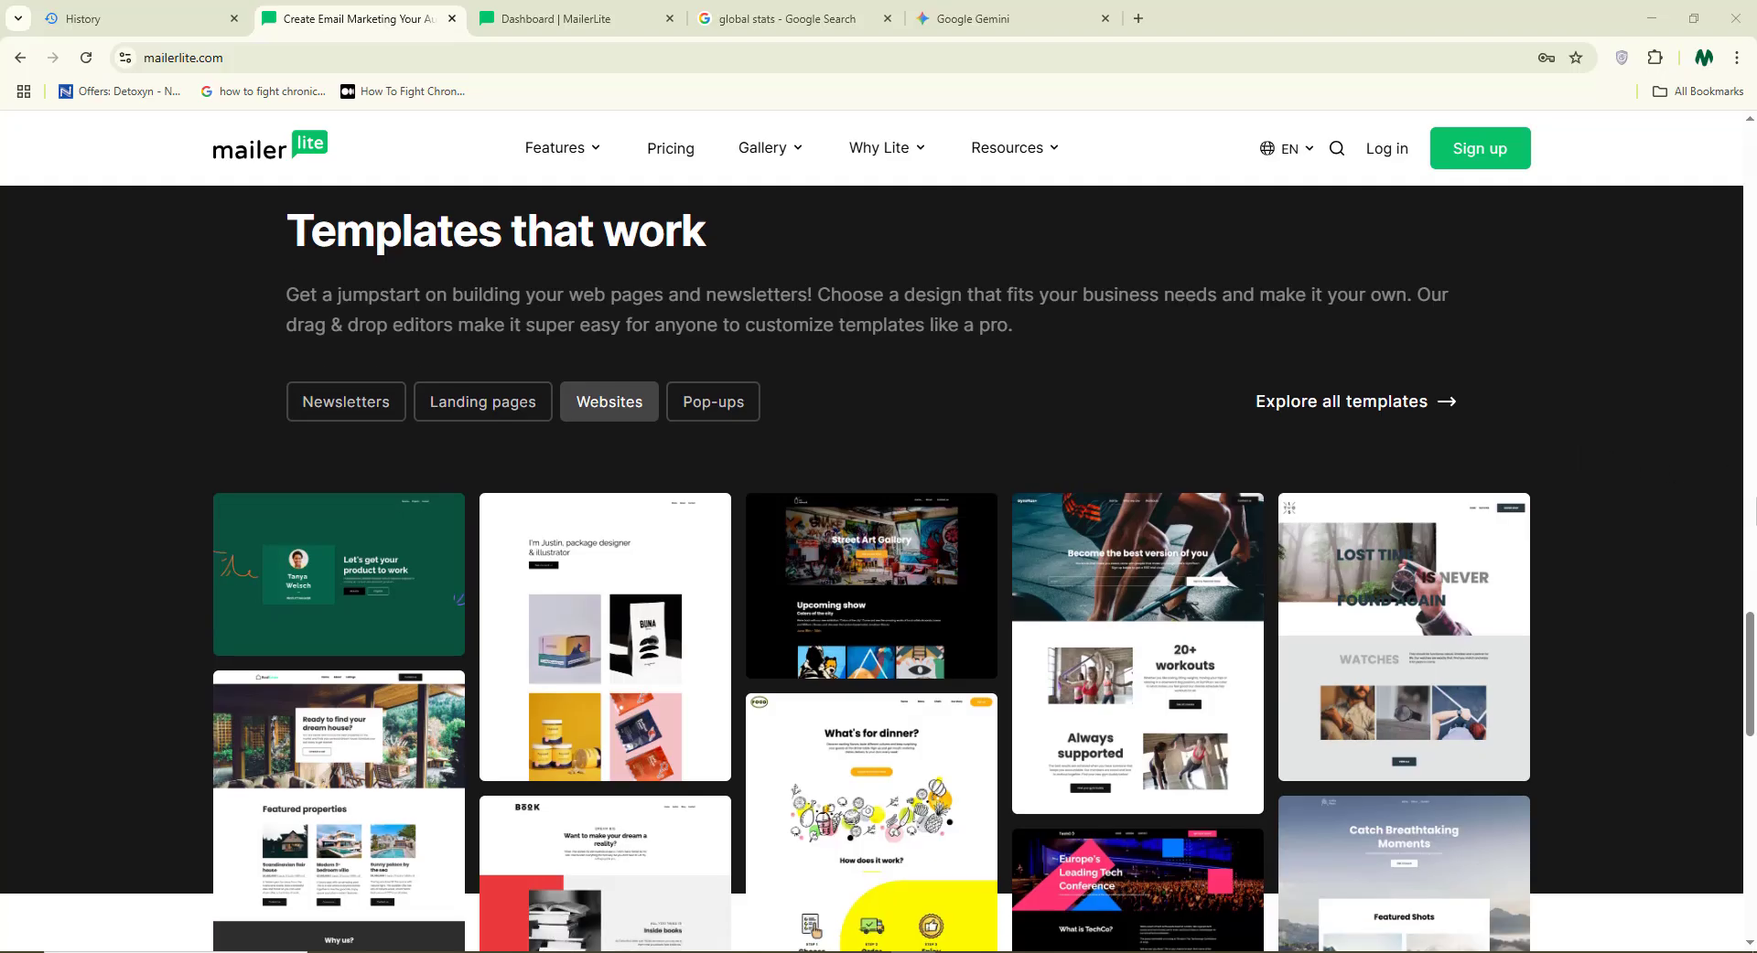
pyautogui.click(745, 371)
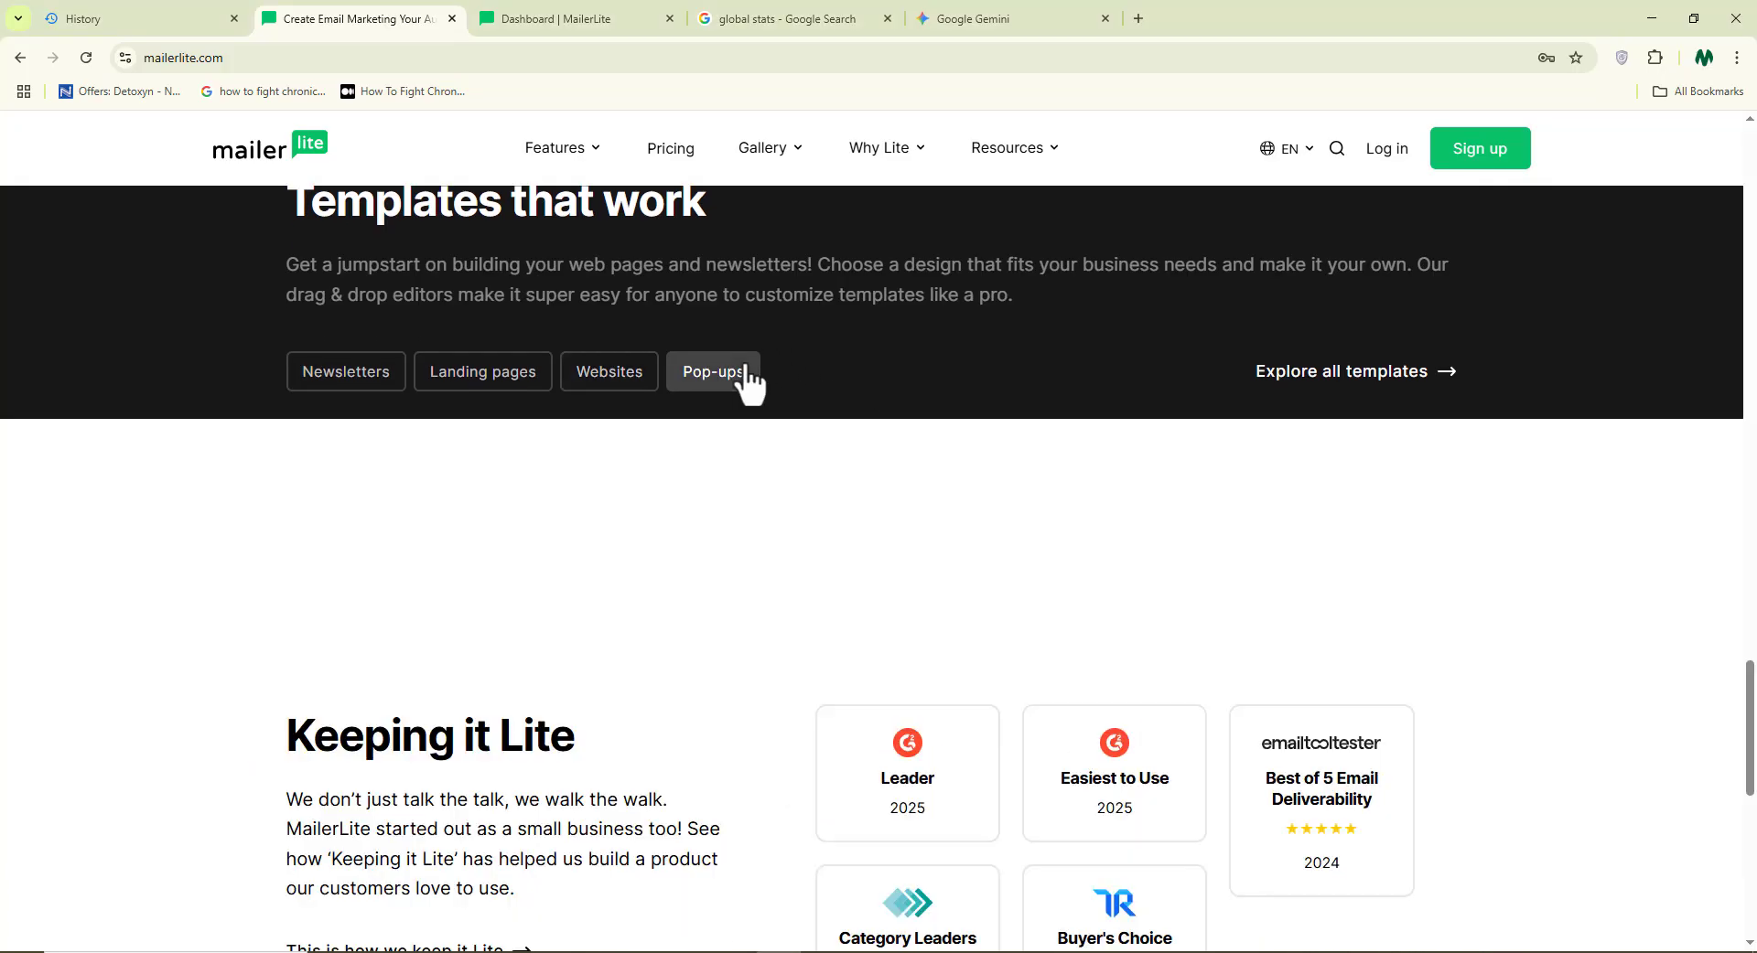
pyautogui.click(618, 375)
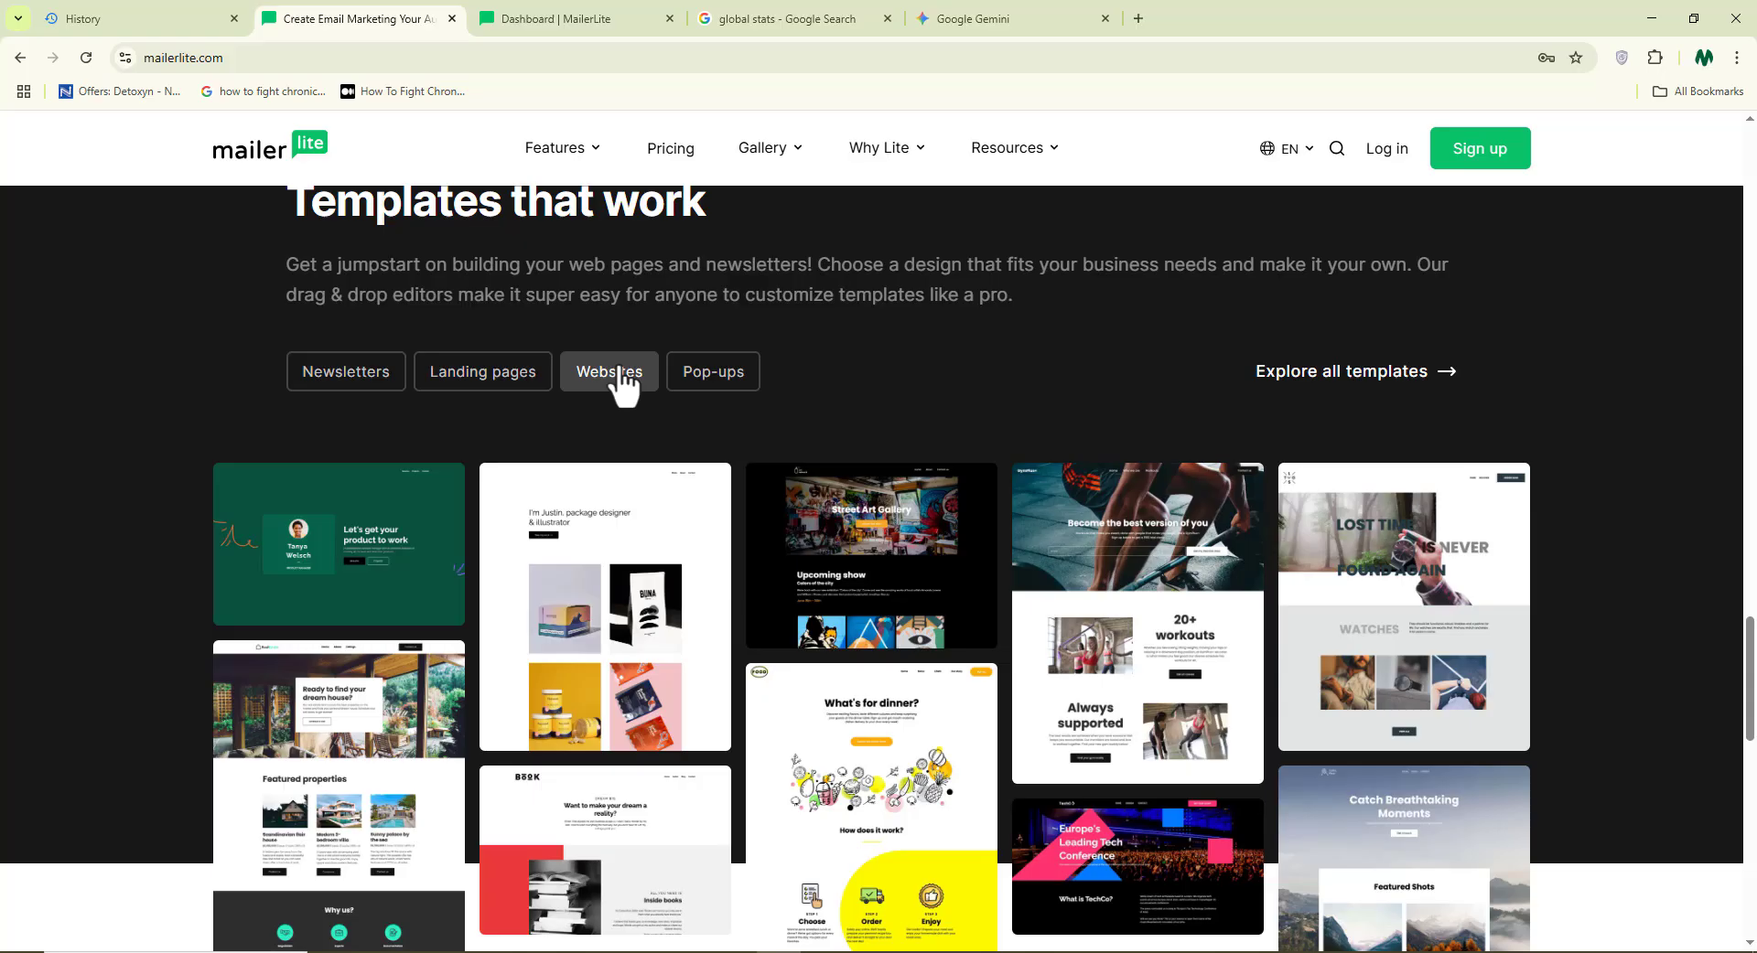
pyautogui.click(503, 377)
pyautogui.scroll(-1, 1698, 394)
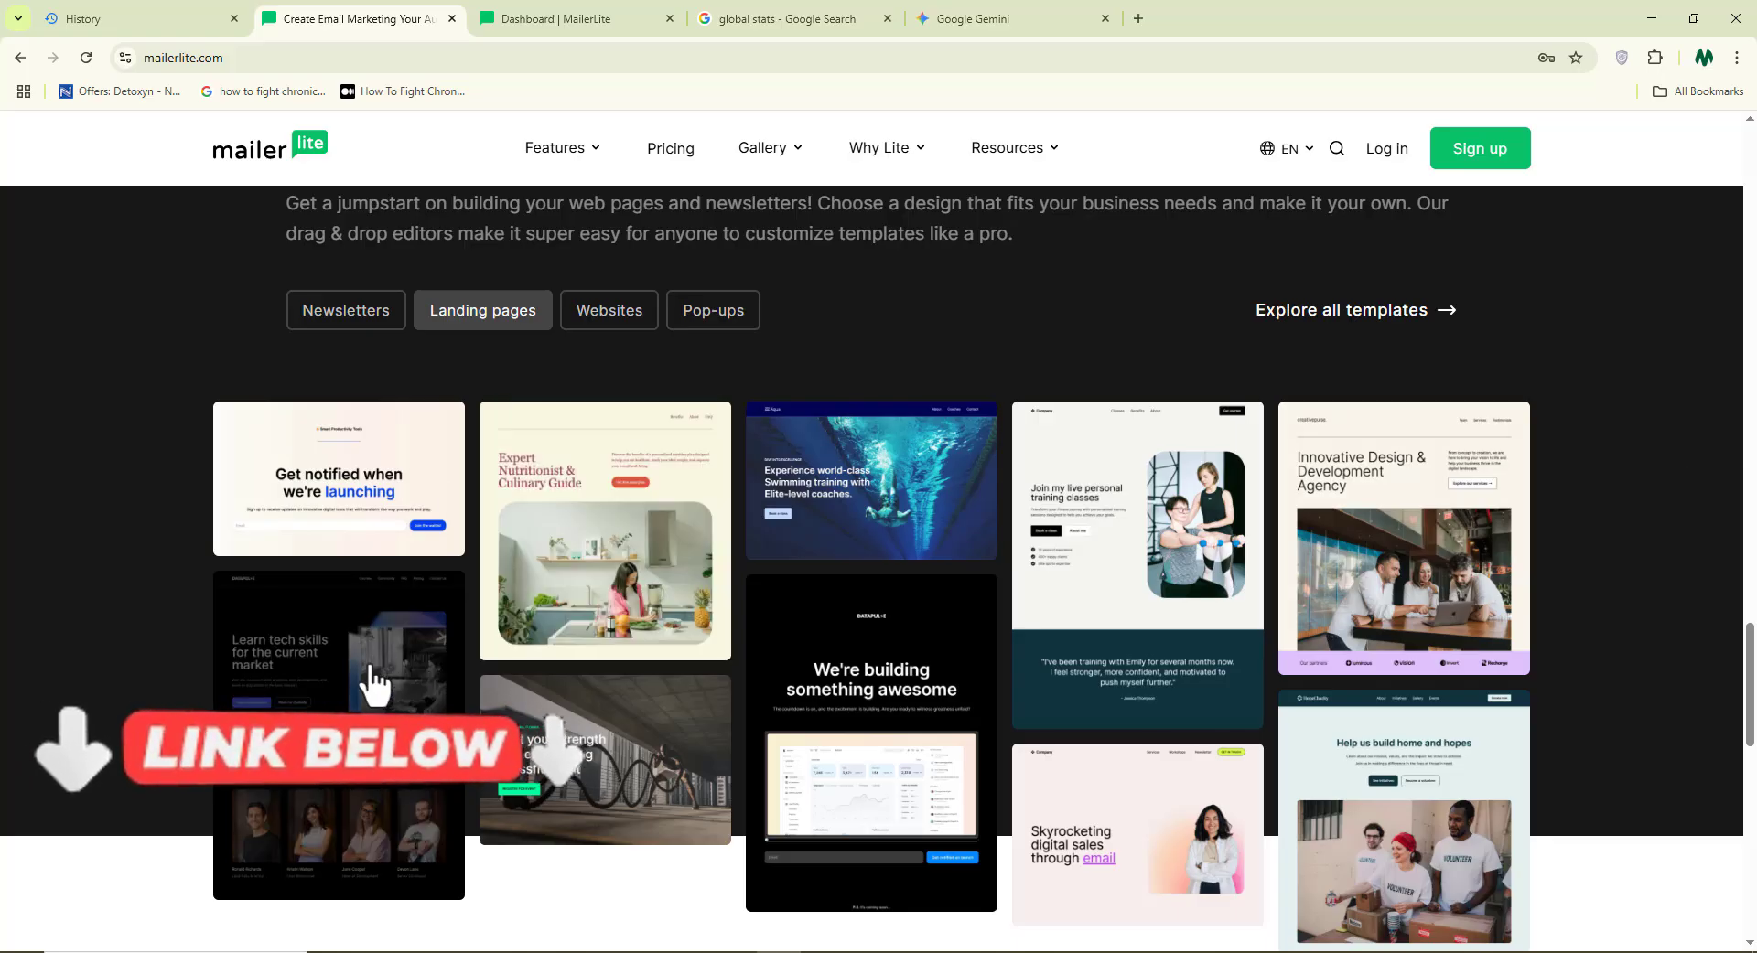
pyautogui.click(363, 316)
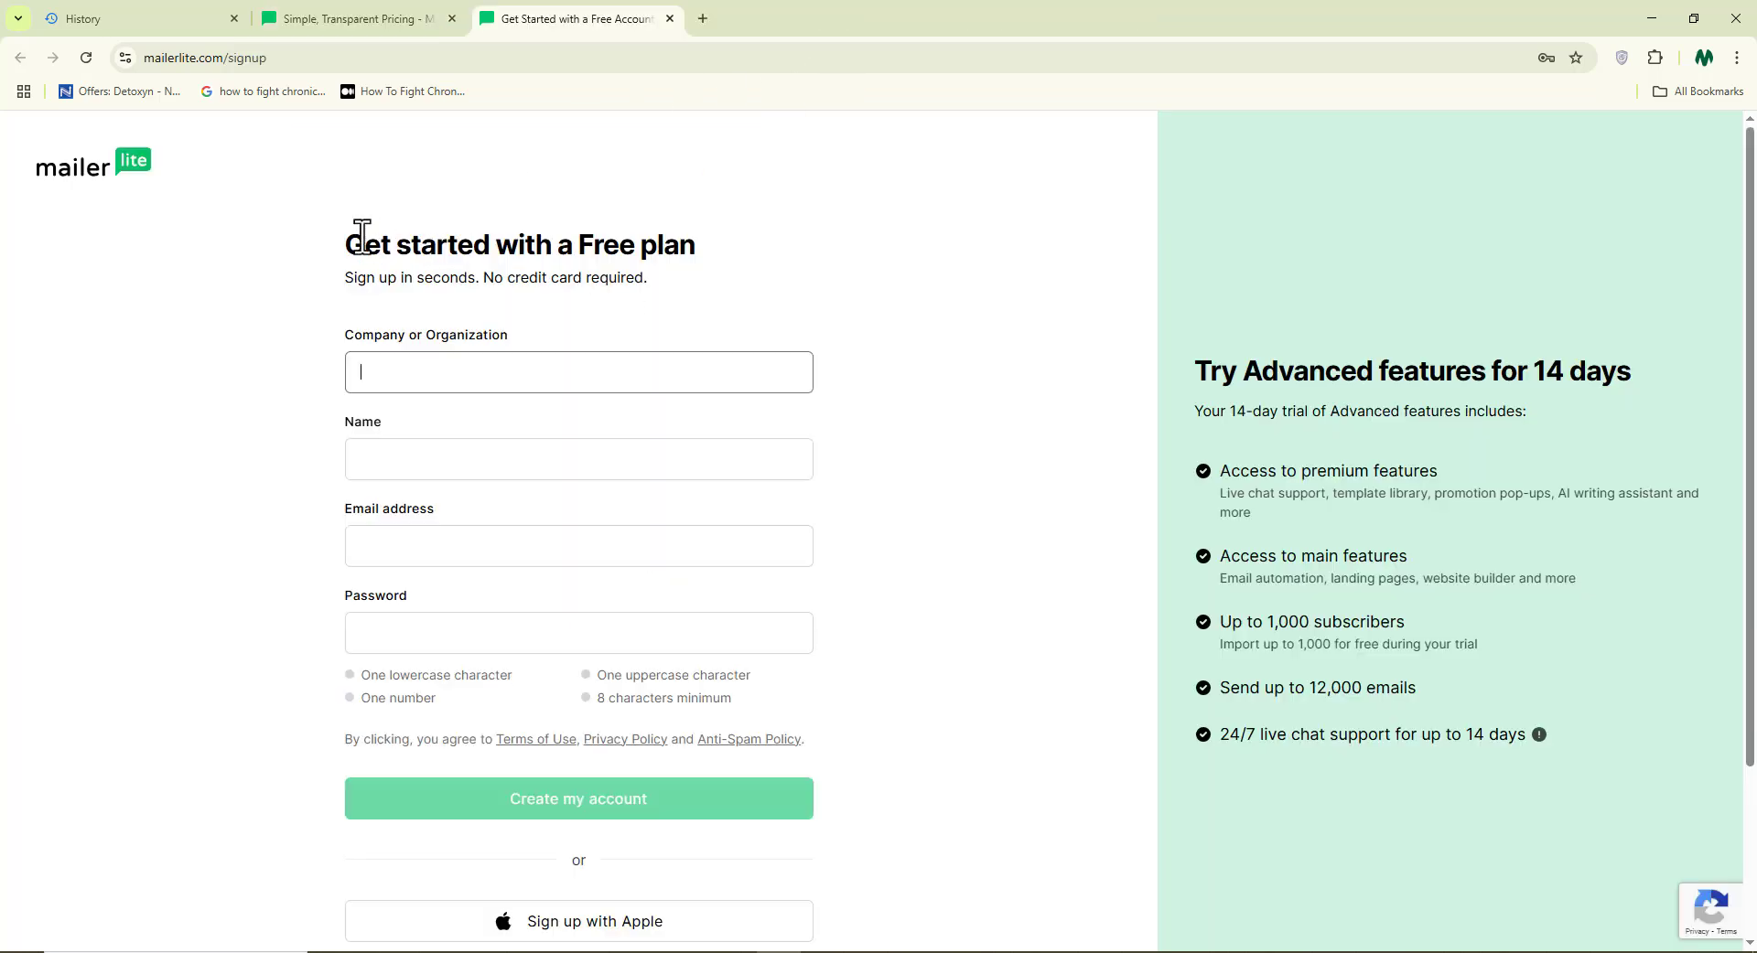
# Step: Fill in the Free plan sign-up form with Klever Sender as the company and the account holder's full name
pyautogui.moveTo(338, 249); pyautogui.dragTo(721, 253)
pyautogui.click(785, 291)
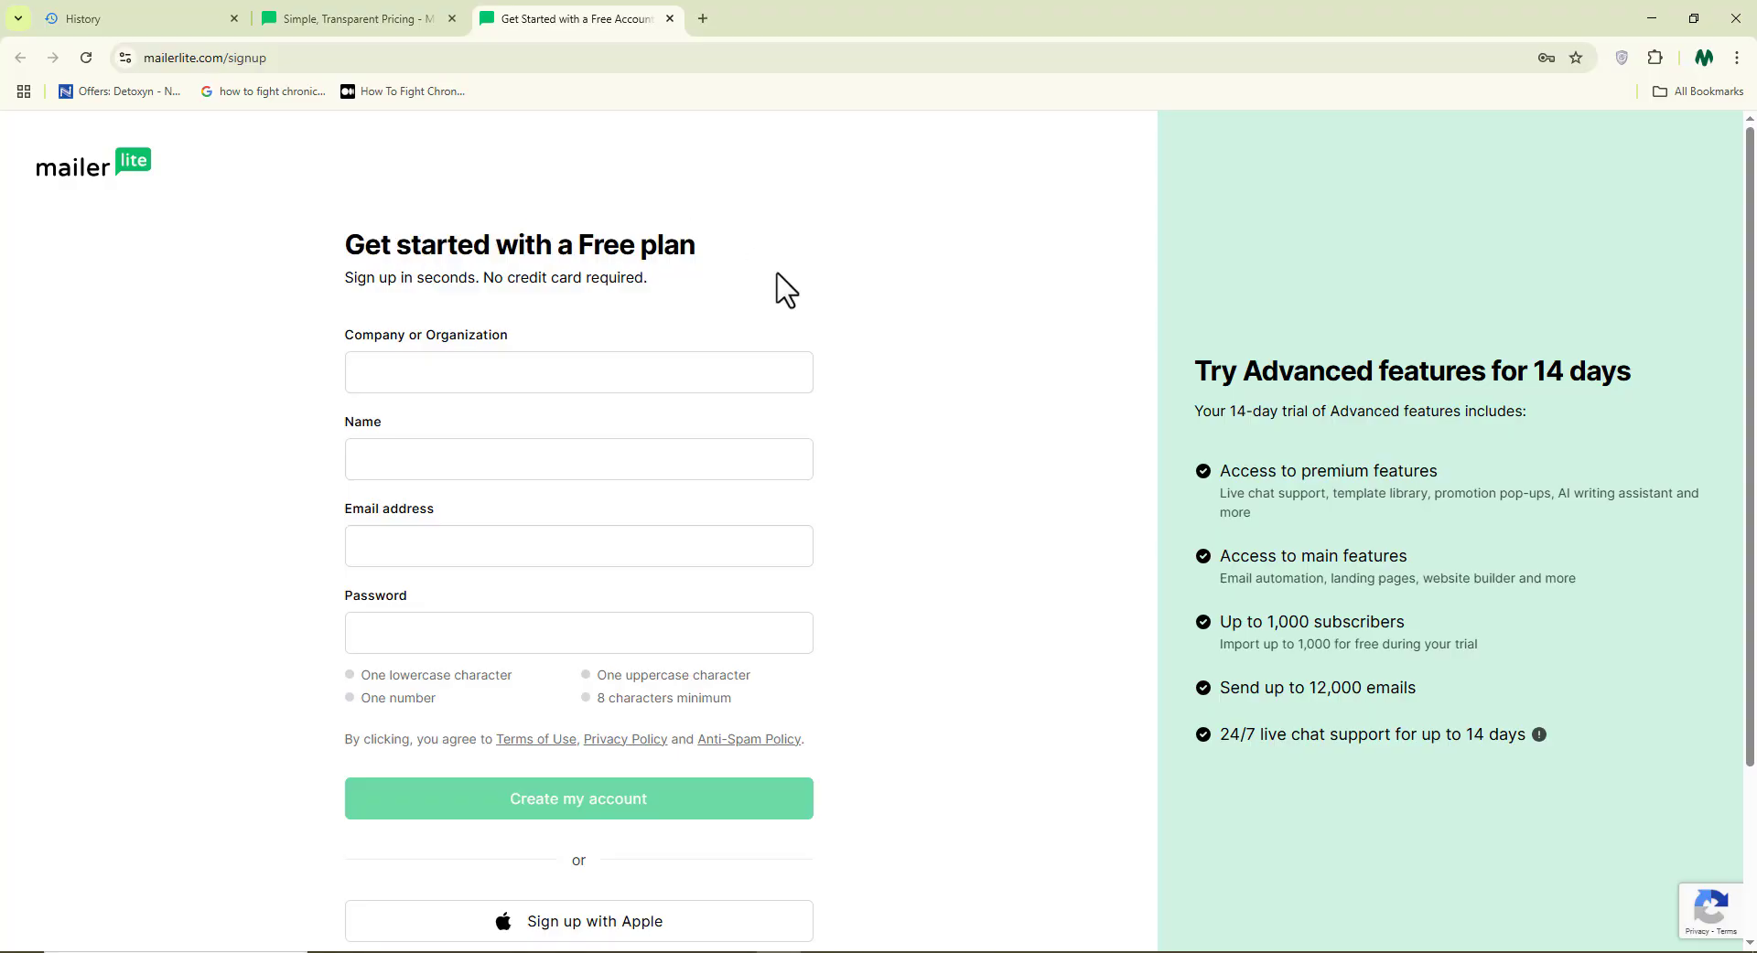
pyautogui.click(697, 373)
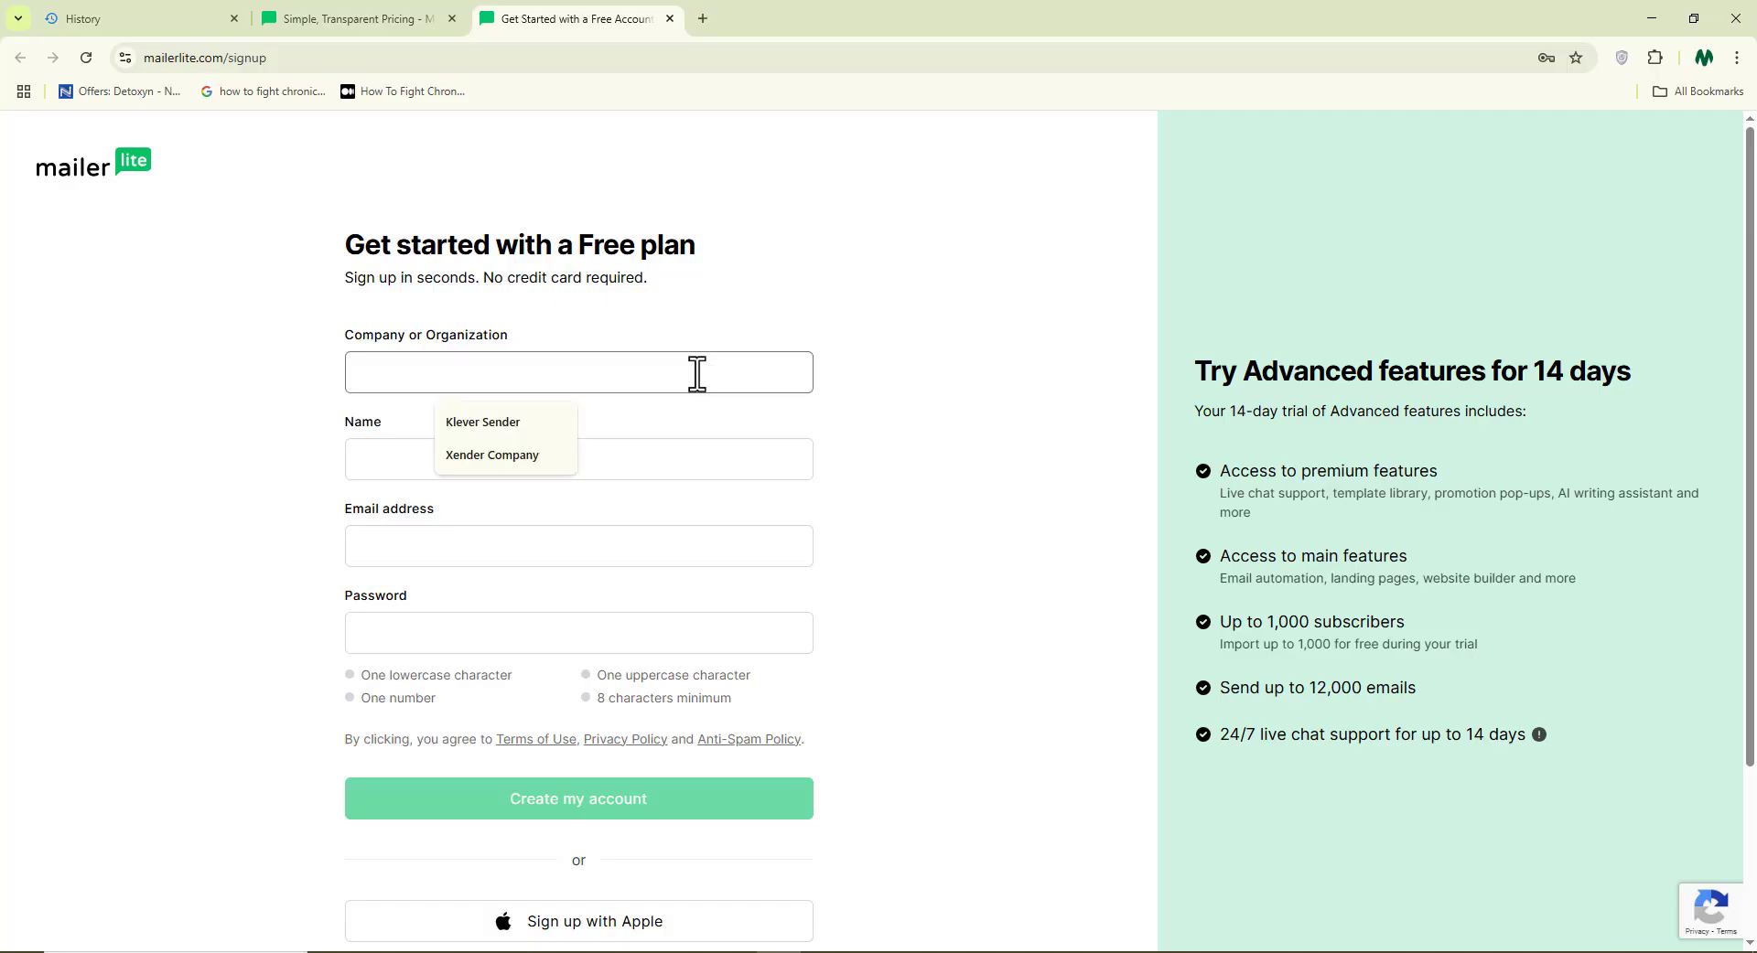
pyautogui.click(517, 422)
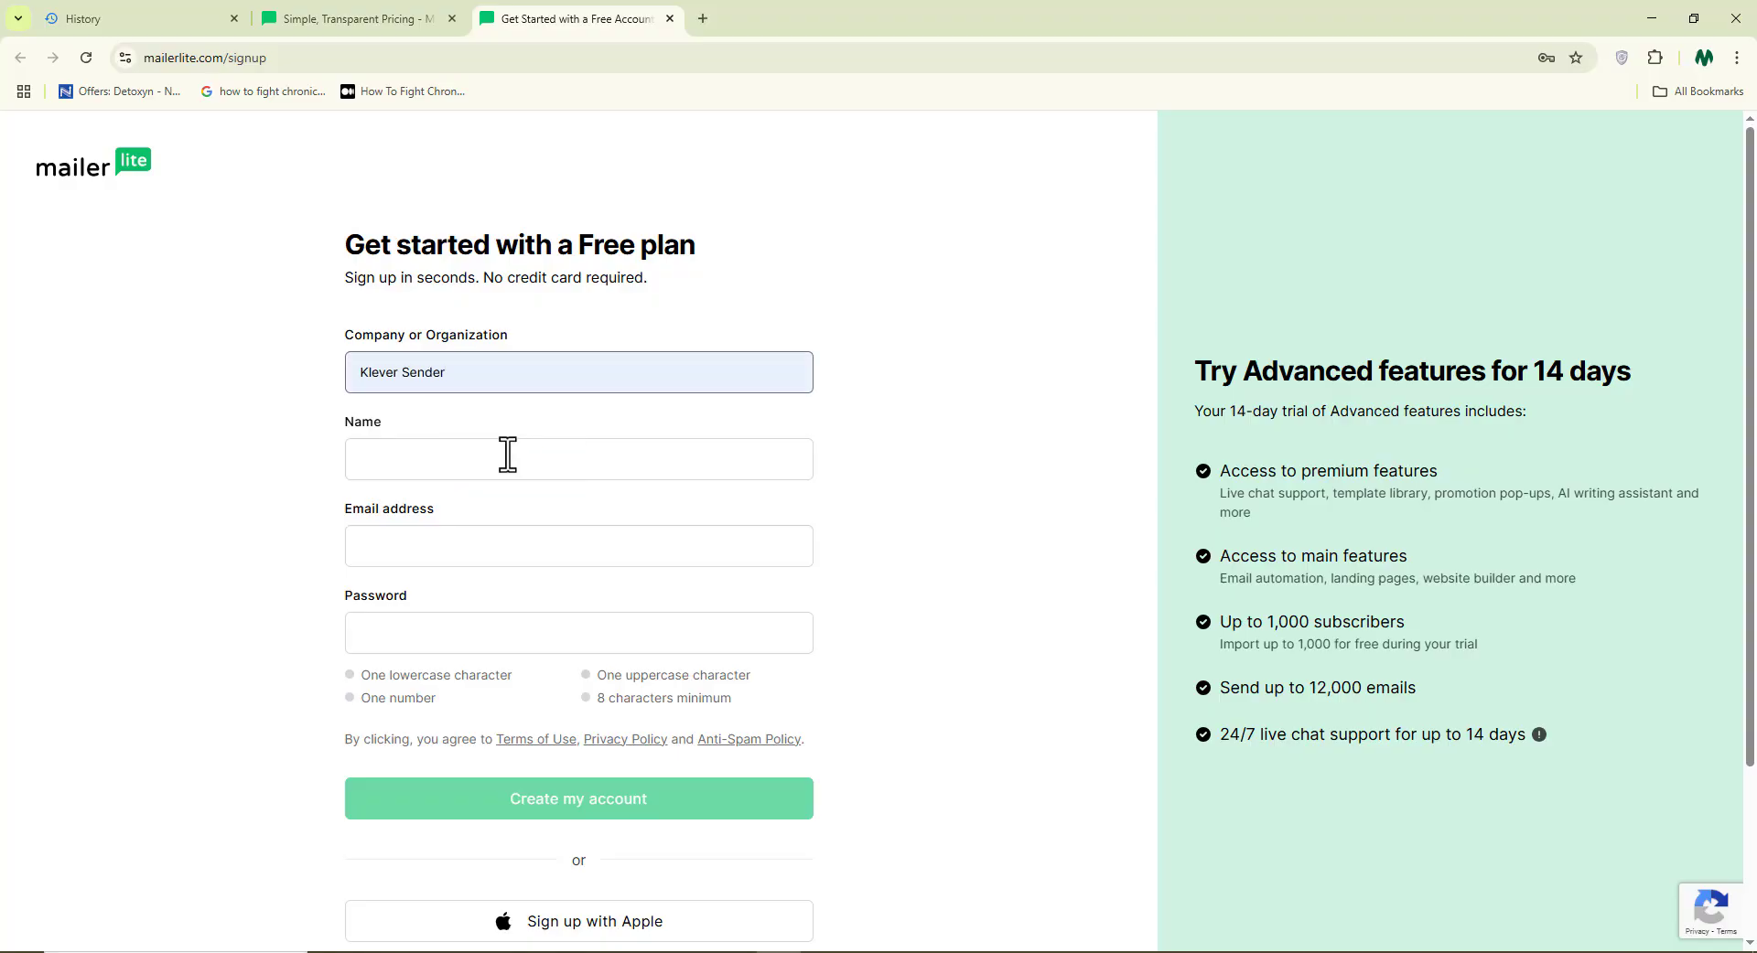
pyautogui.click(501, 459)
pyautogui.click(499, 509)
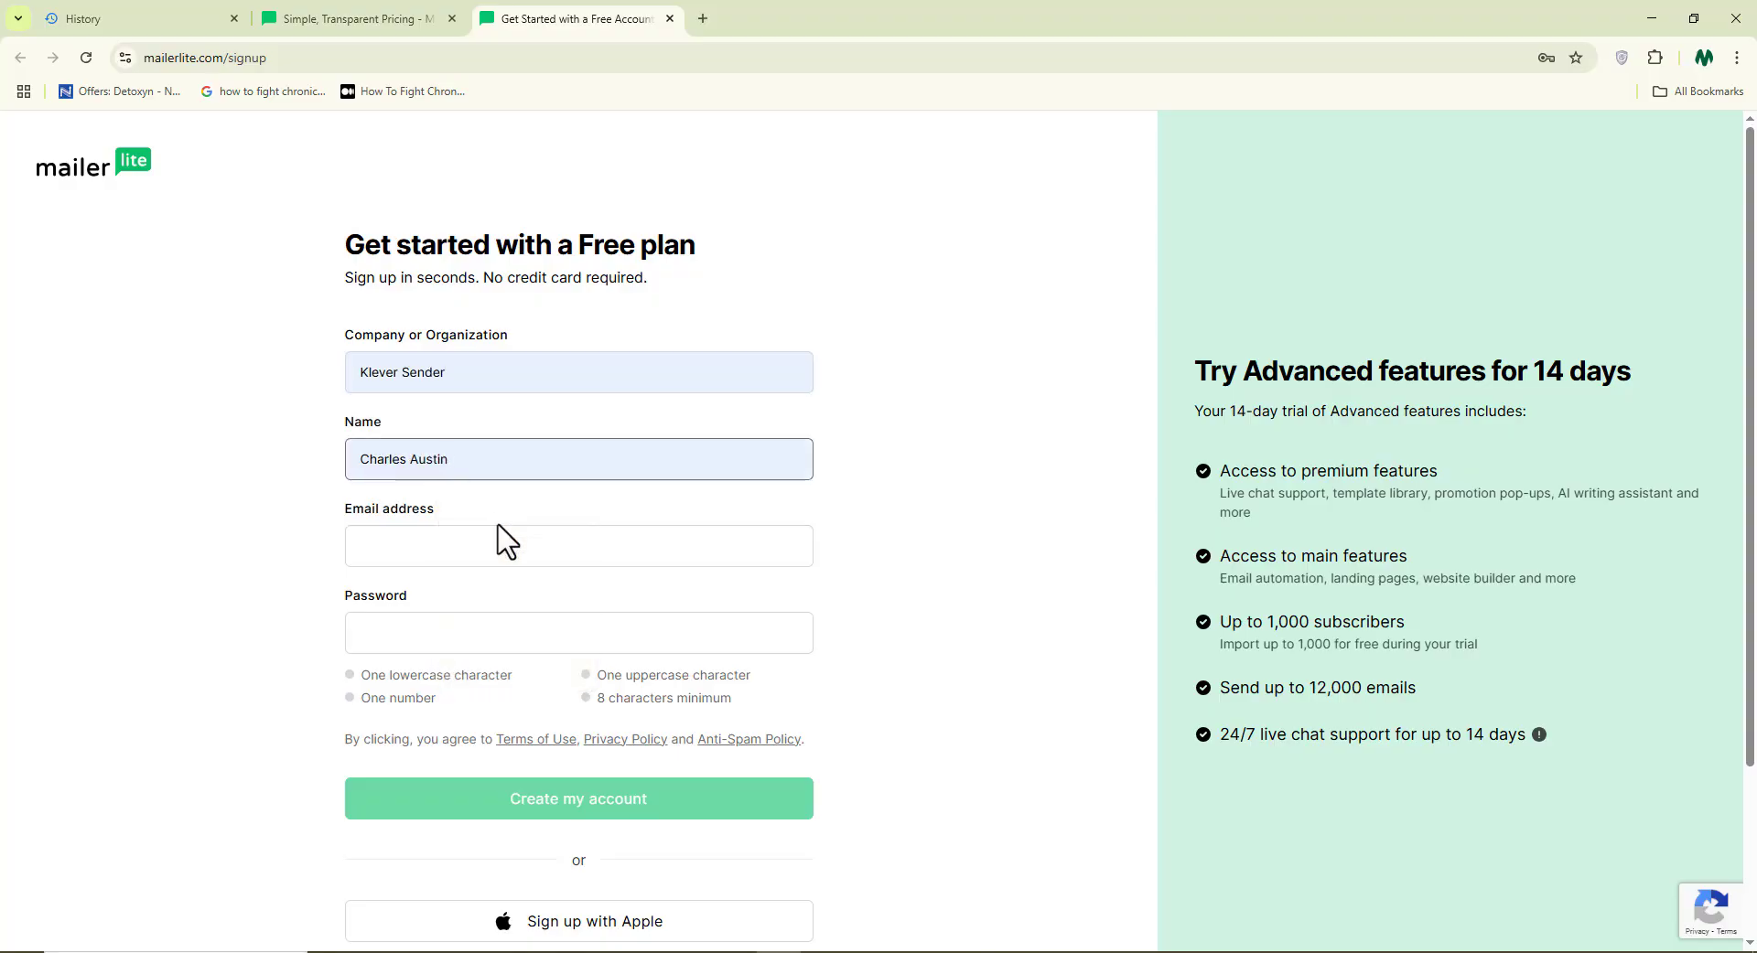
# Step: Enter the account holder's email address and the account password in the sign-up form
pyautogui.scroll(-1, 501, 510)
pyautogui.click(502, 510)
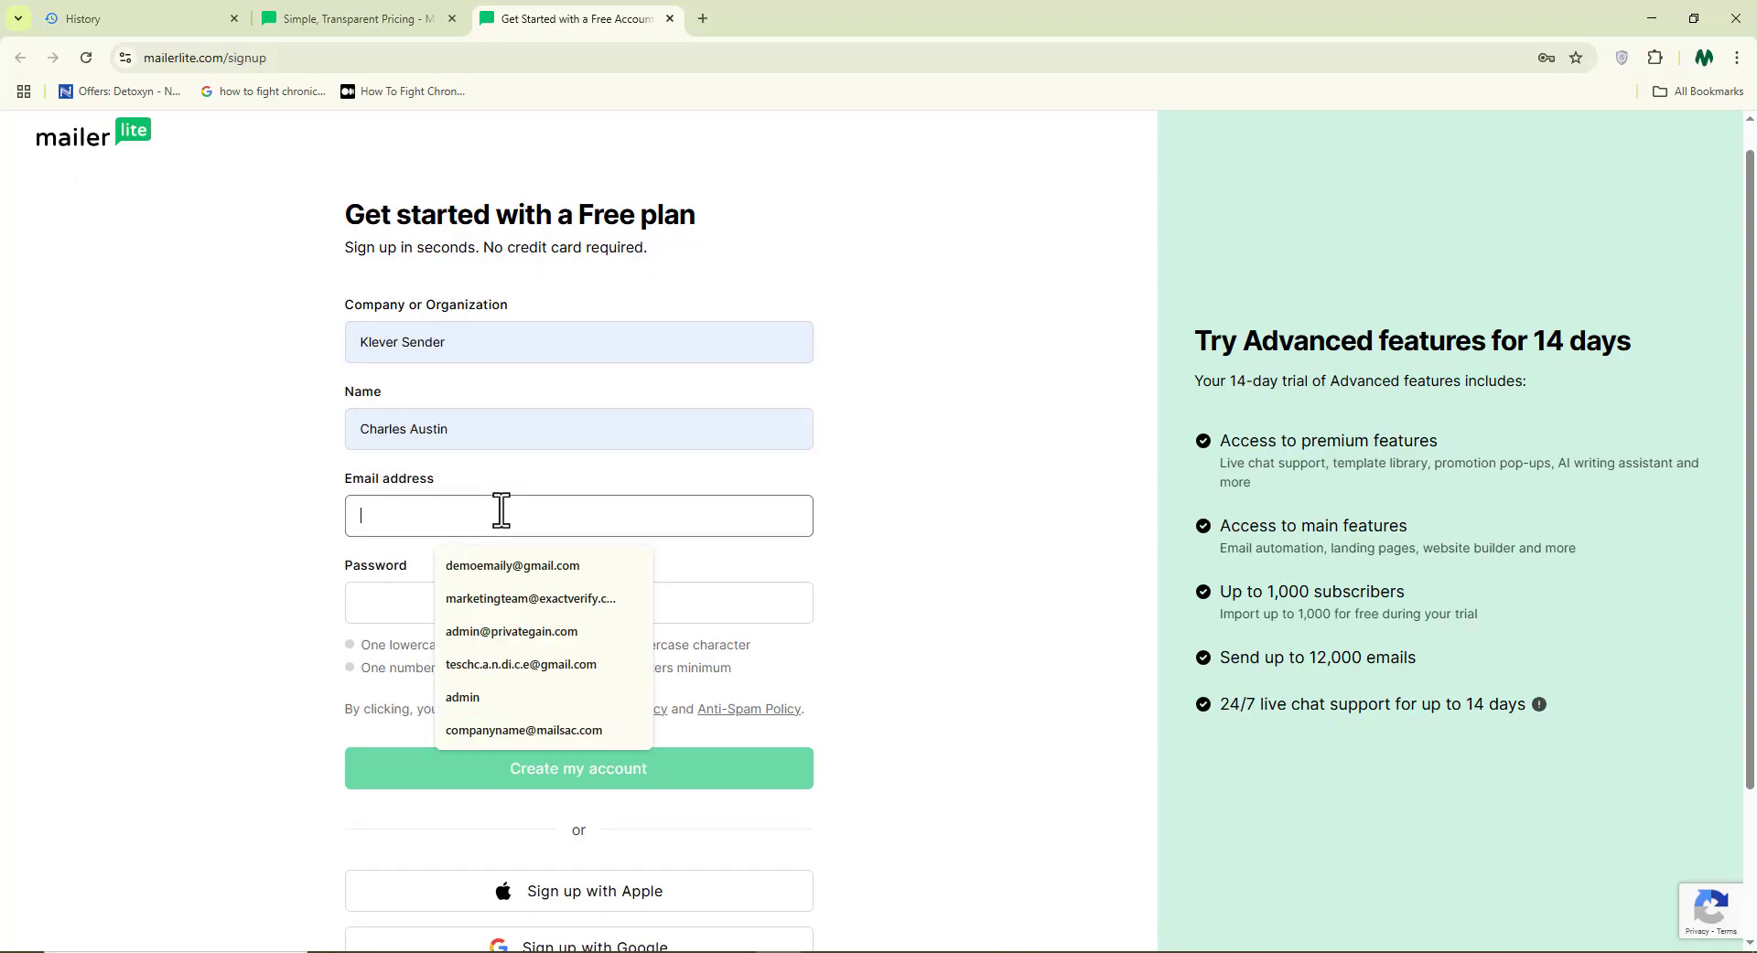
pyautogui.click(512, 569)
pyautogui.click(518, 601)
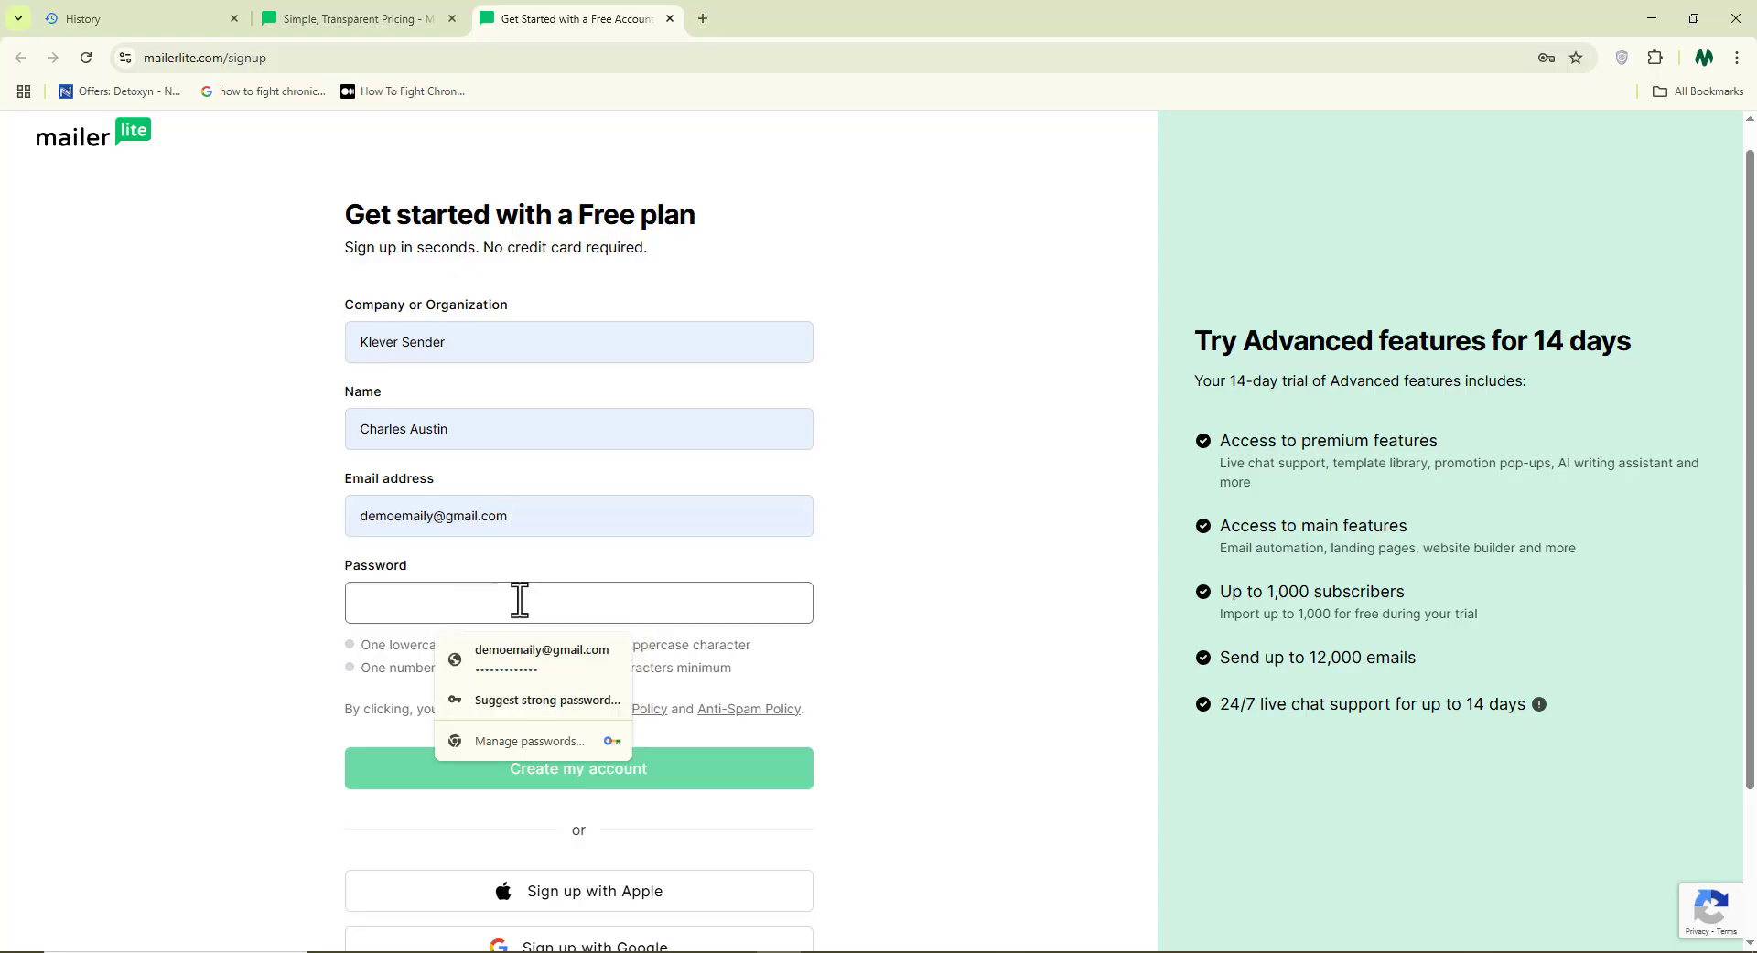
pyautogui.click(541, 657)
pyautogui.scroll(-1, 910, 698)
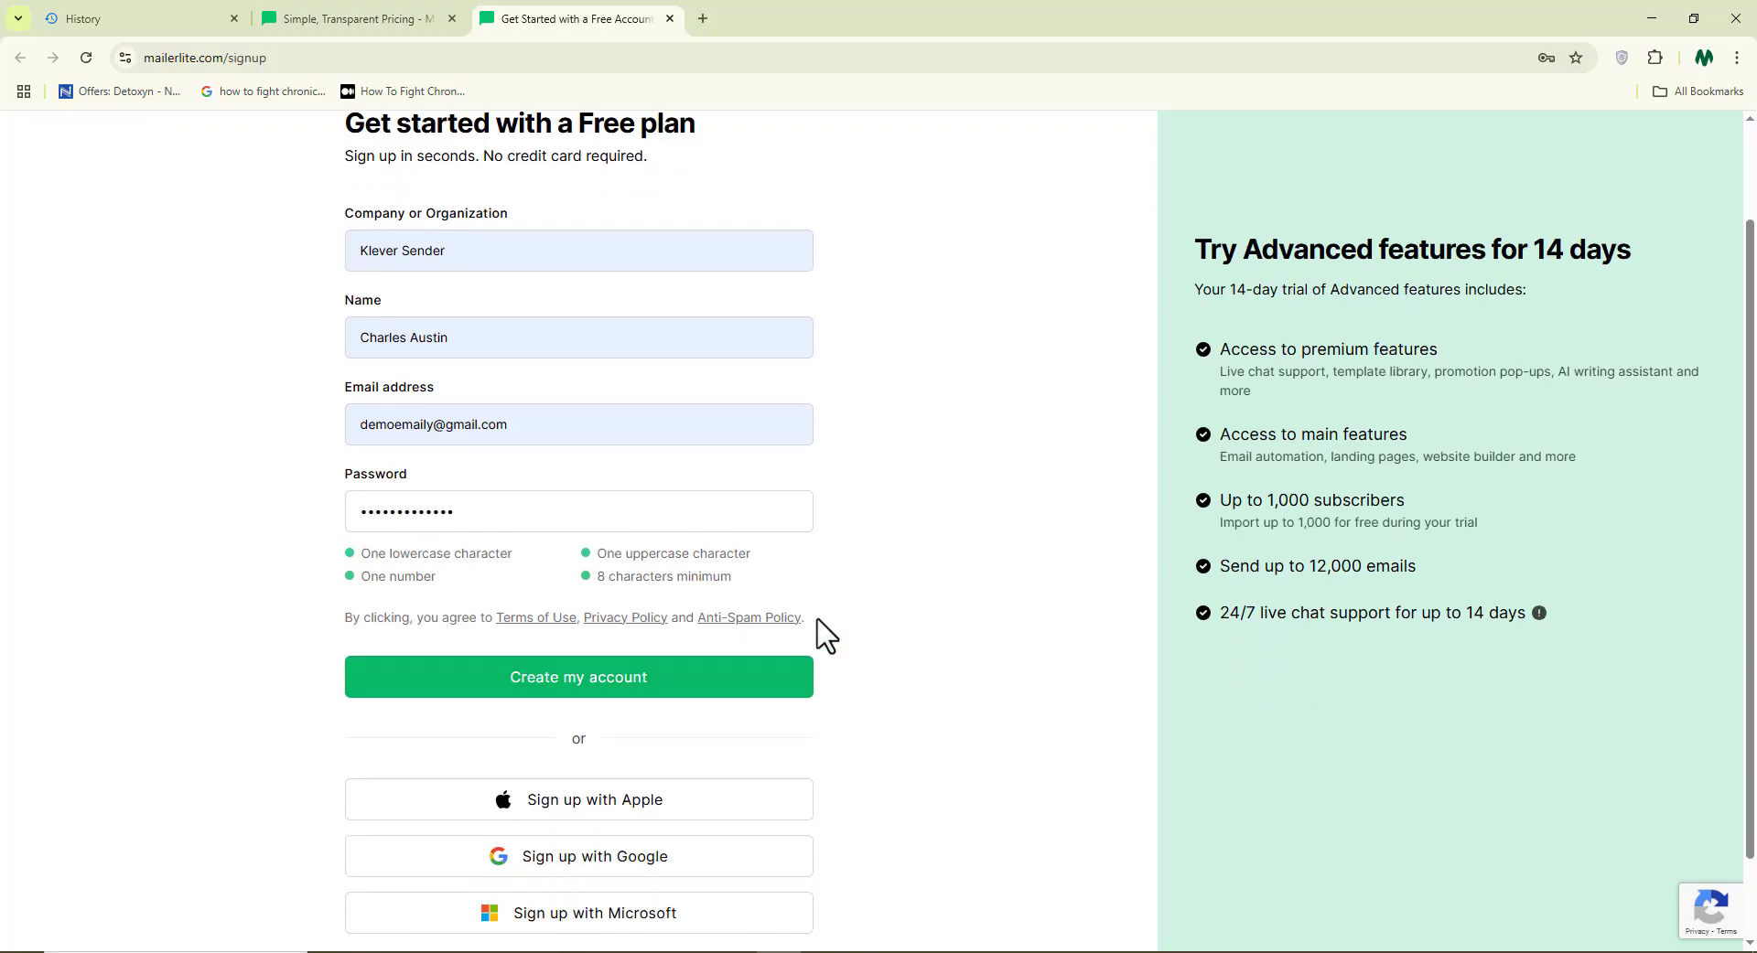
pyautogui.scroll(-1, 851, 627)
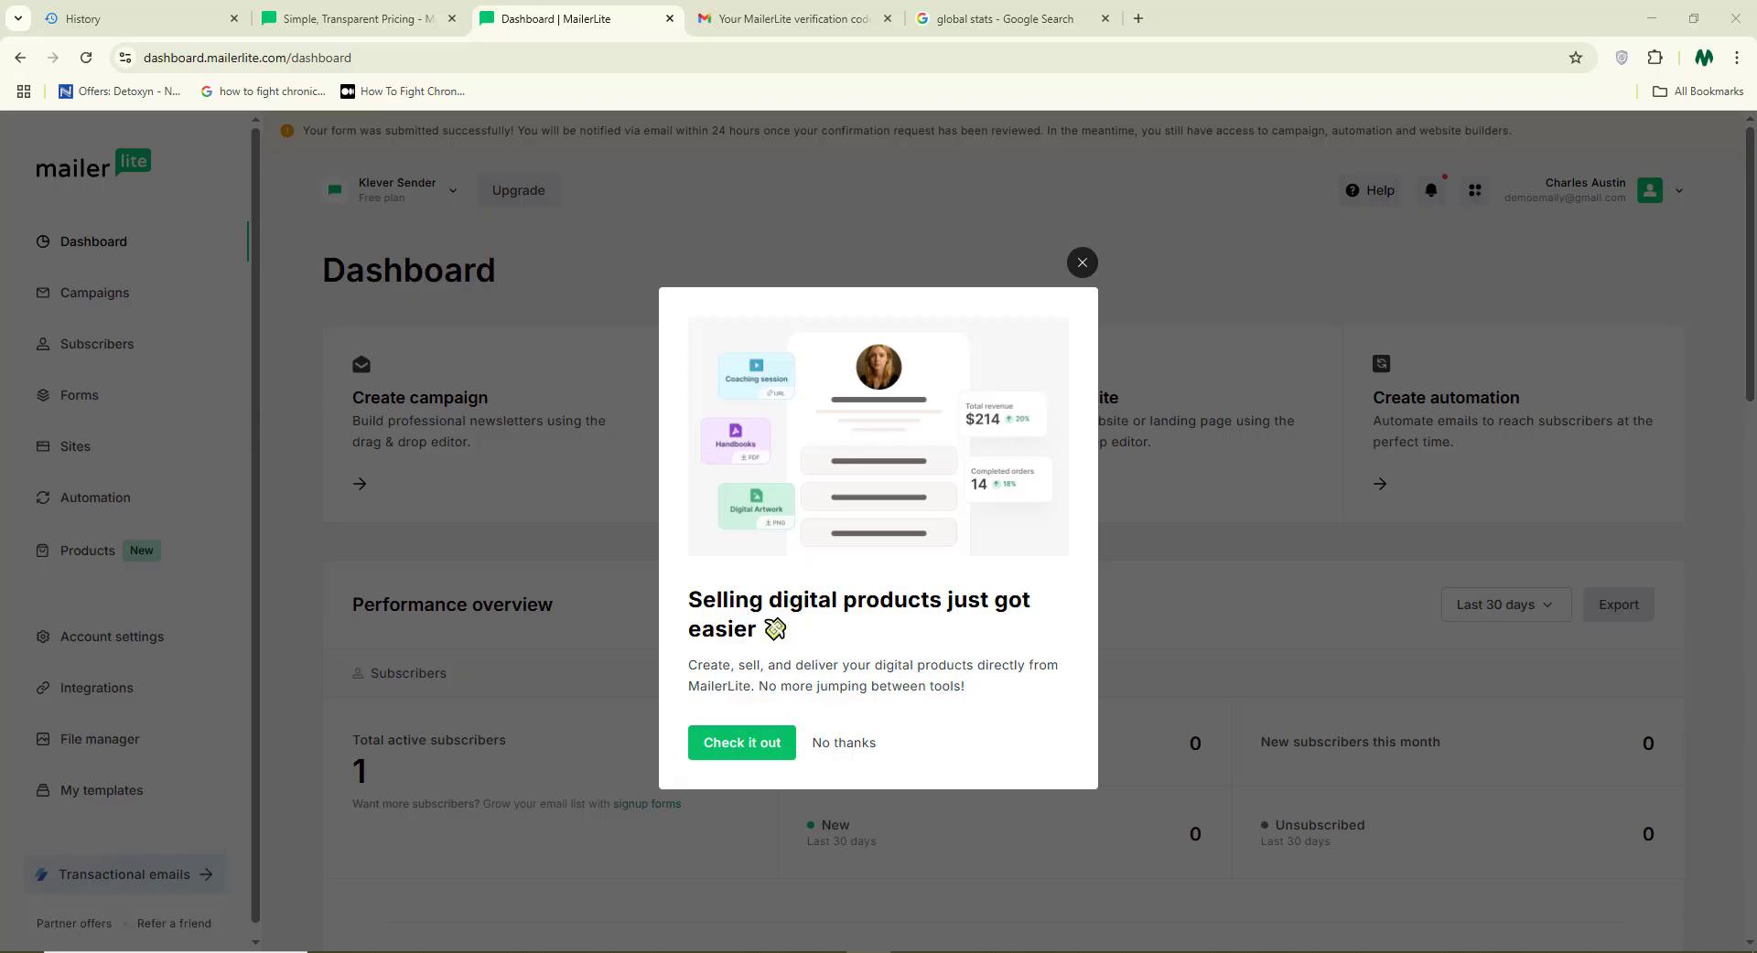
# Step: Dismiss the digital products promotion and start a new form named YouTube Demo
pyautogui.click(1082, 264)
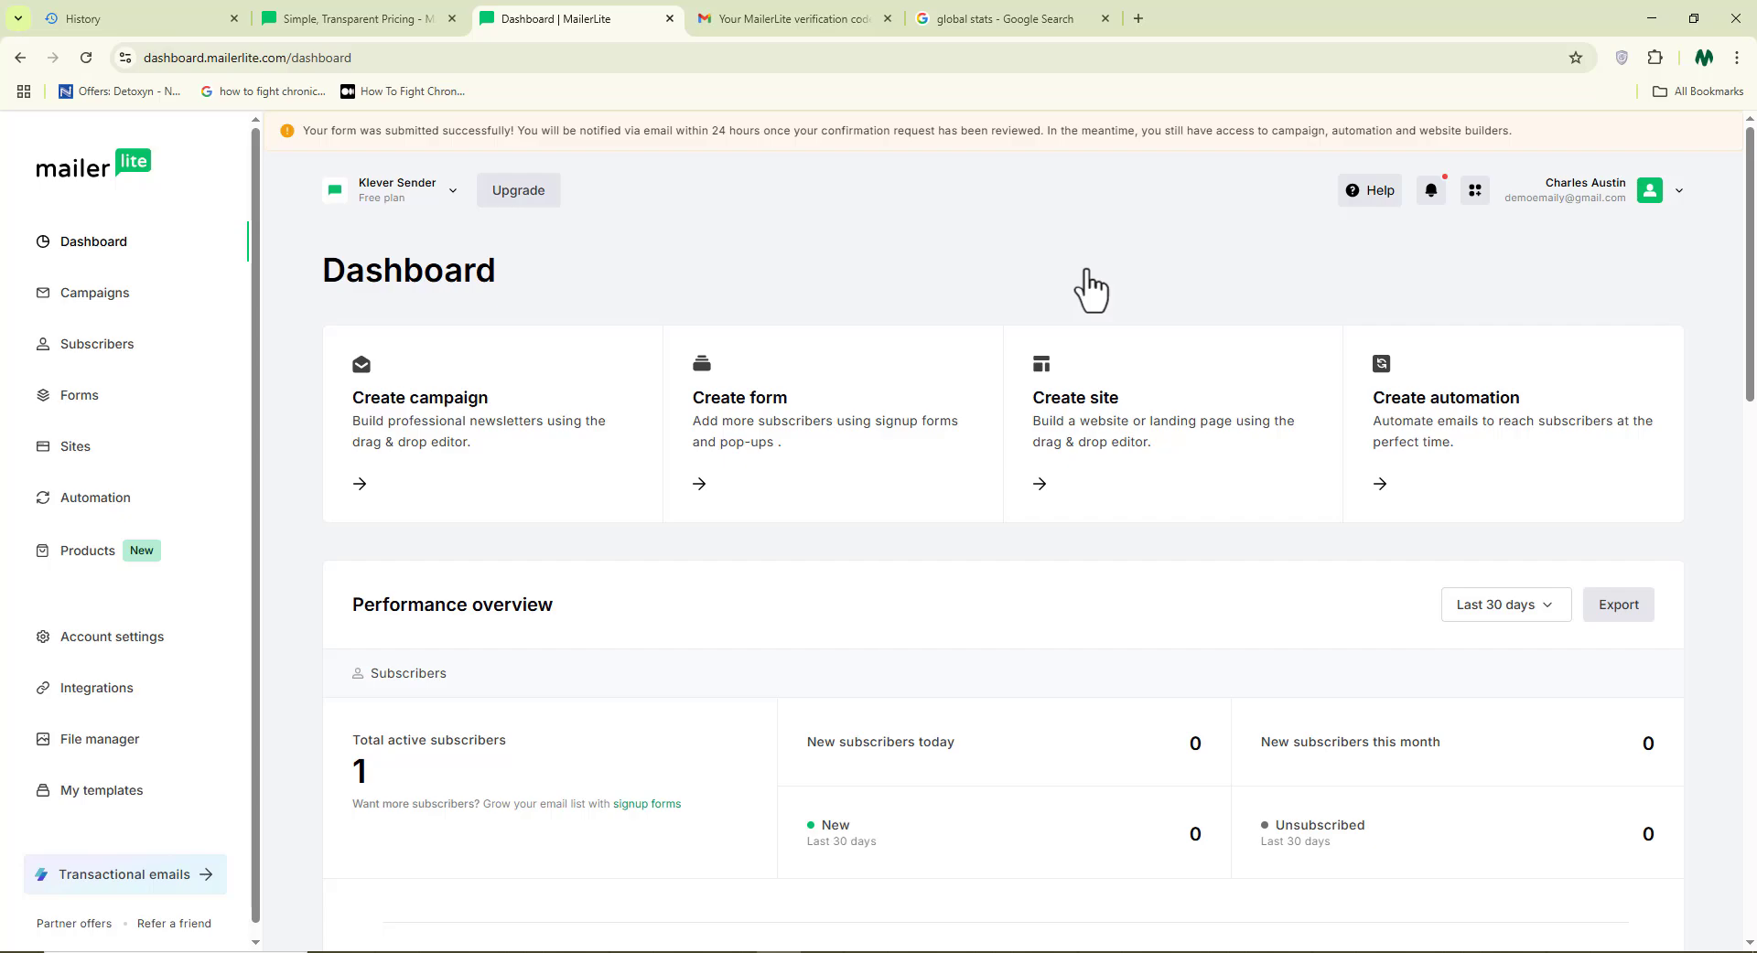
pyautogui.click(780, 448)
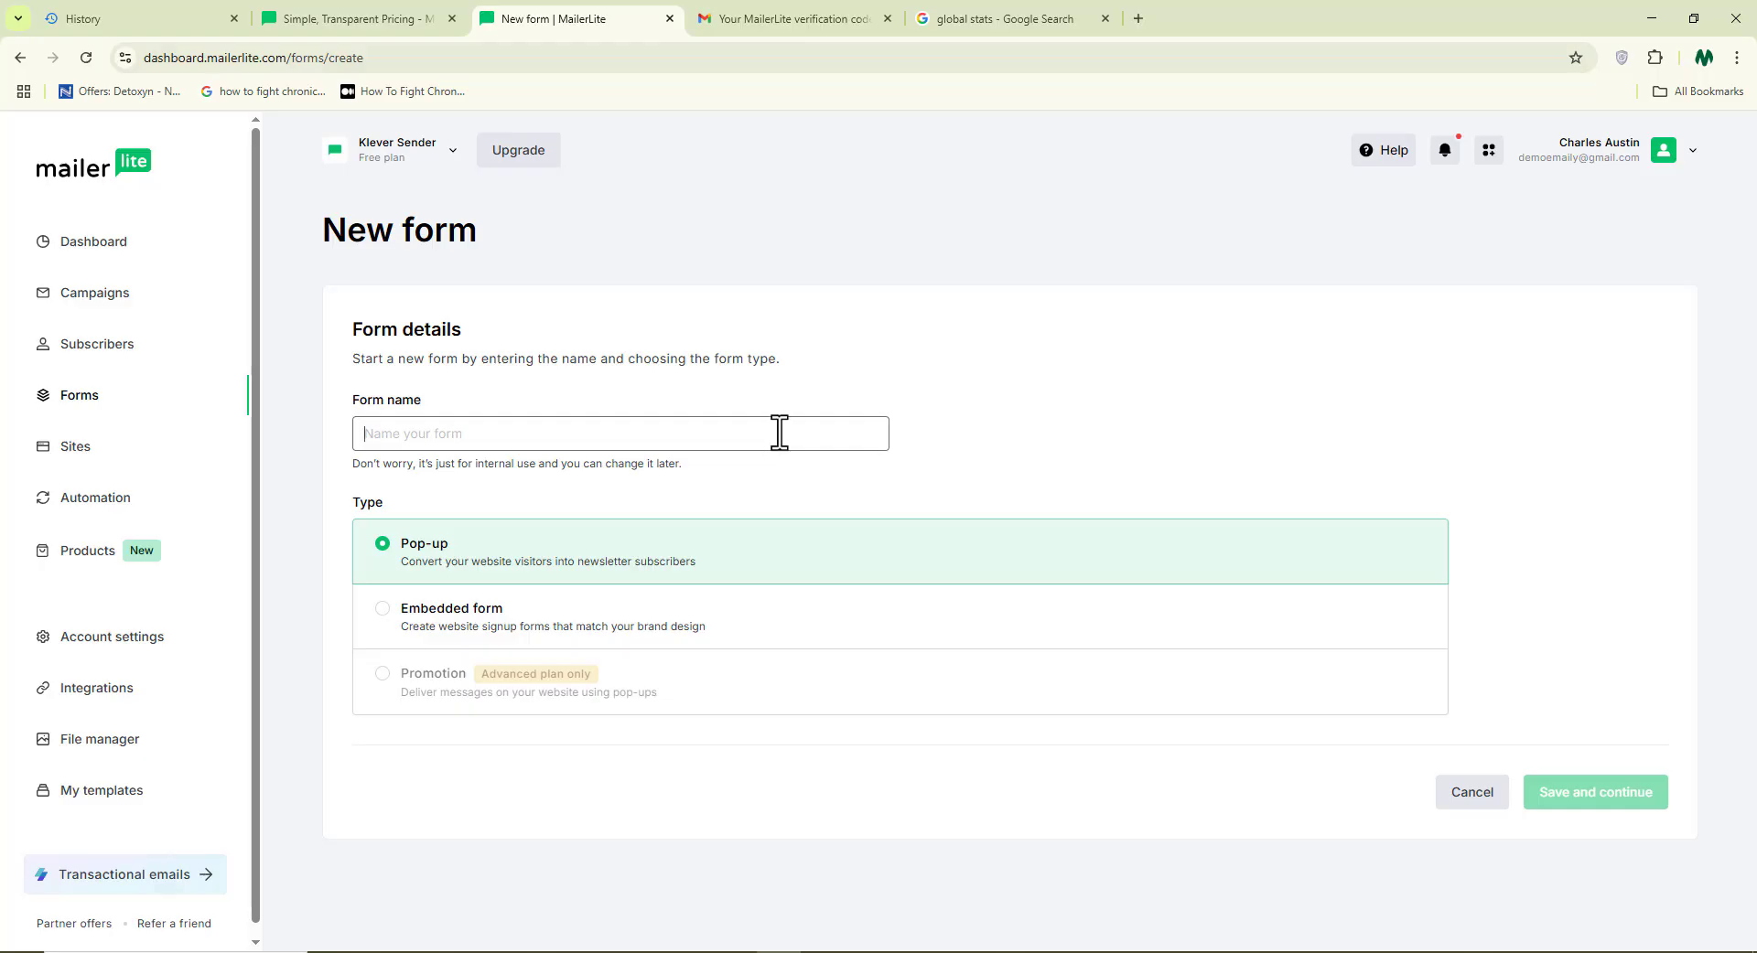
pyautogui.click(657, 432)
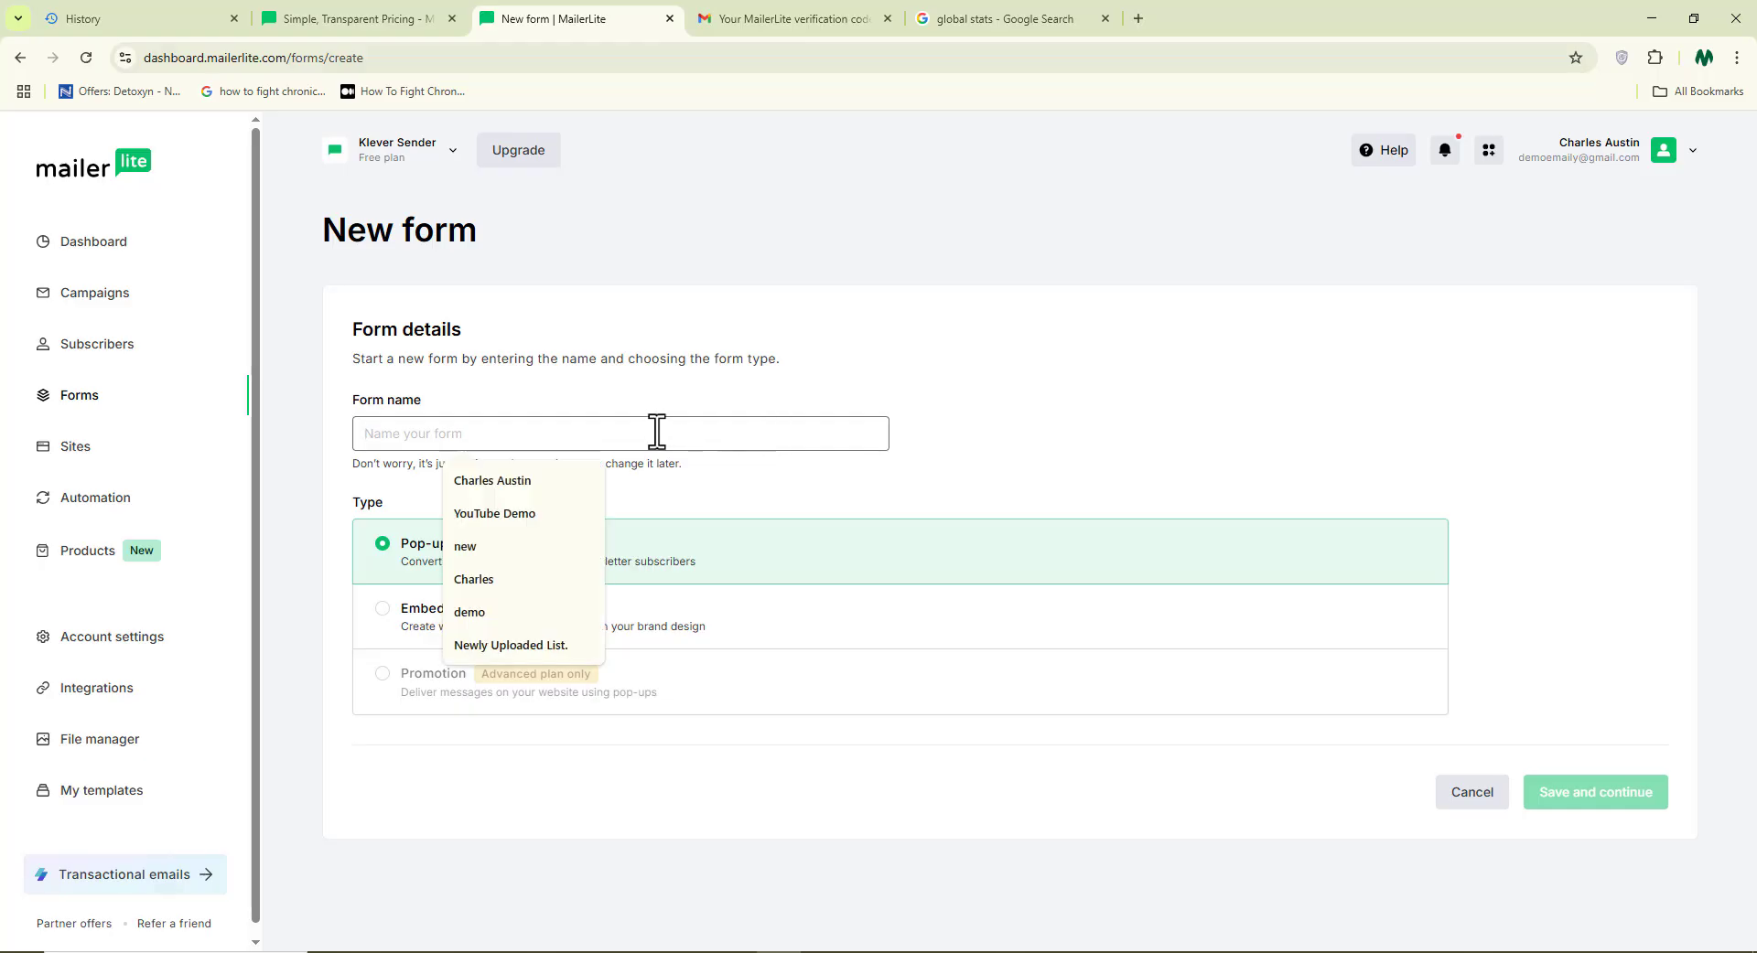
pyautogui.click(527, 515)
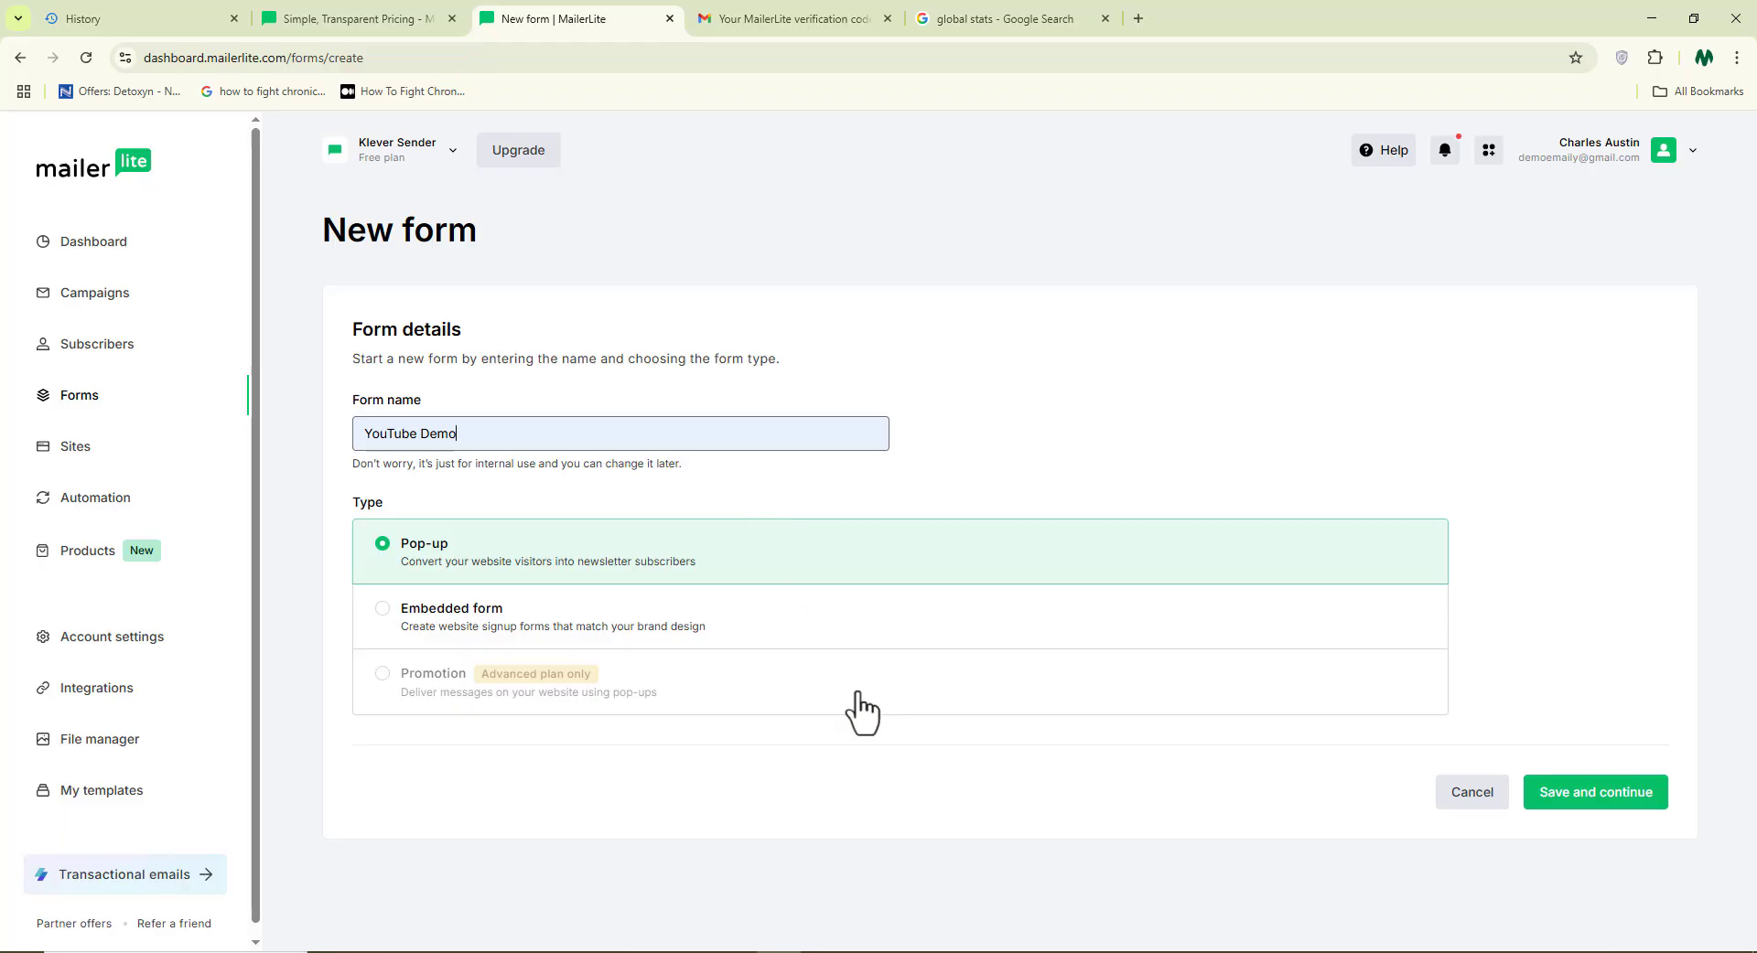
# Step: Set the form type to Pop-up and save the form details to continue to the subscriber groups
pyautogui.click(575, 565)
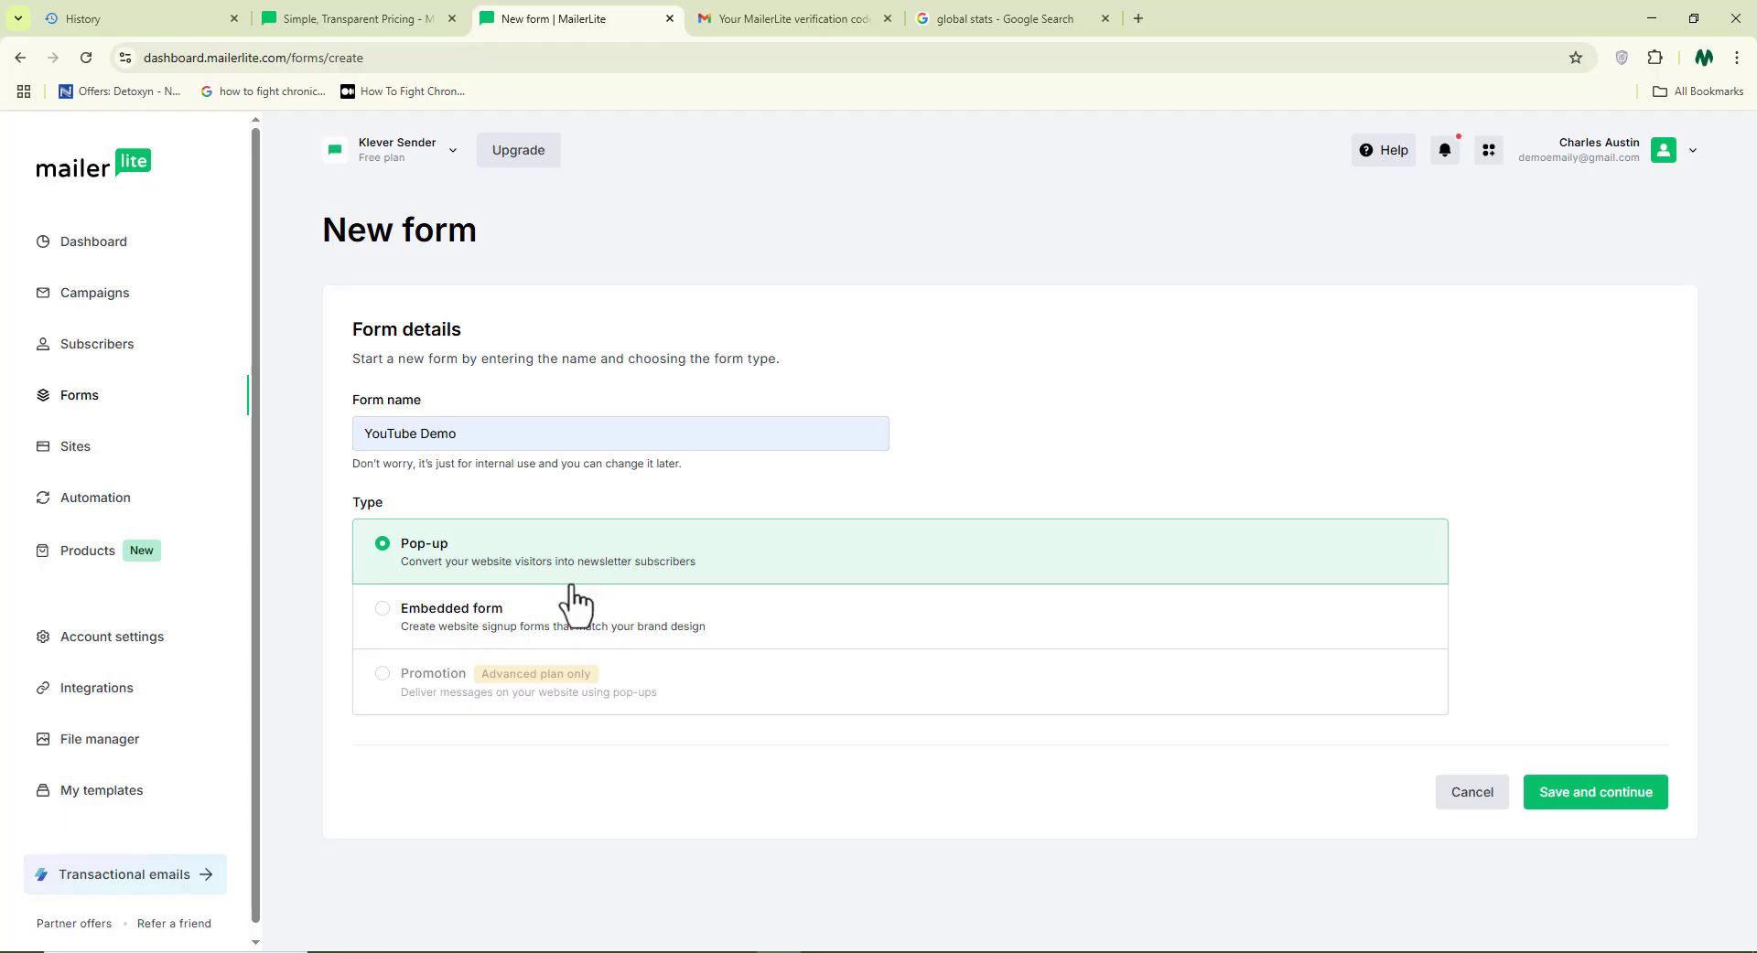
pyautogui.click(571, 630)
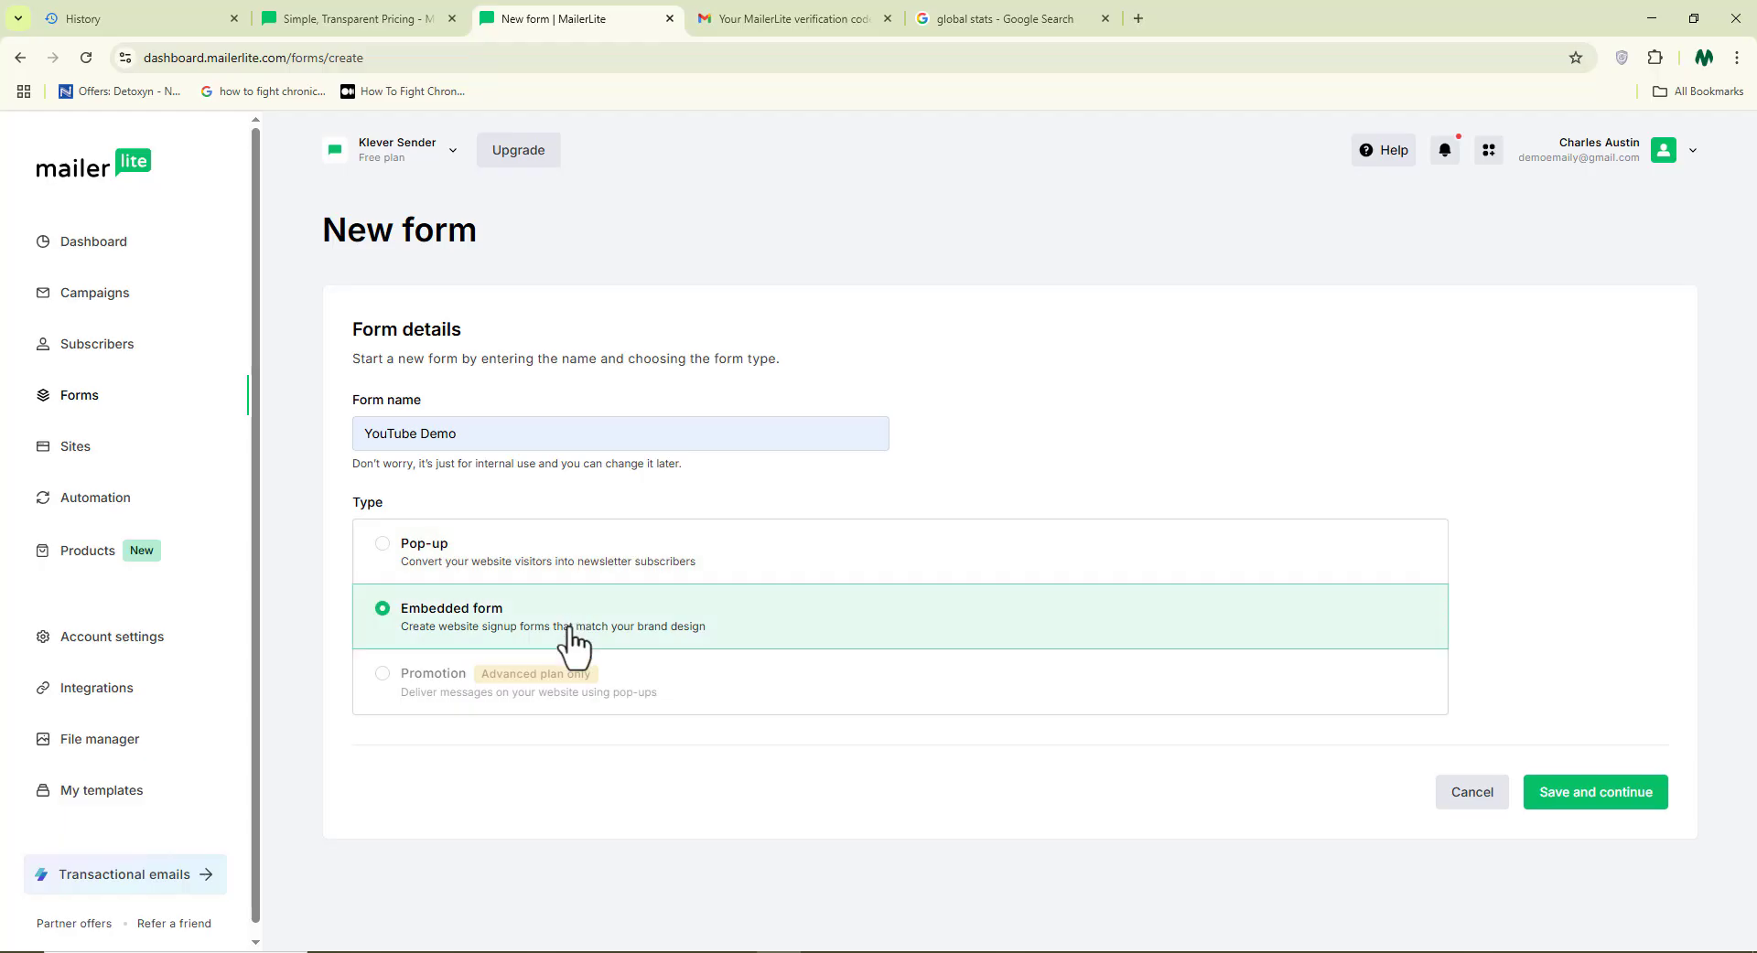
pyautogui.click(552, 567)
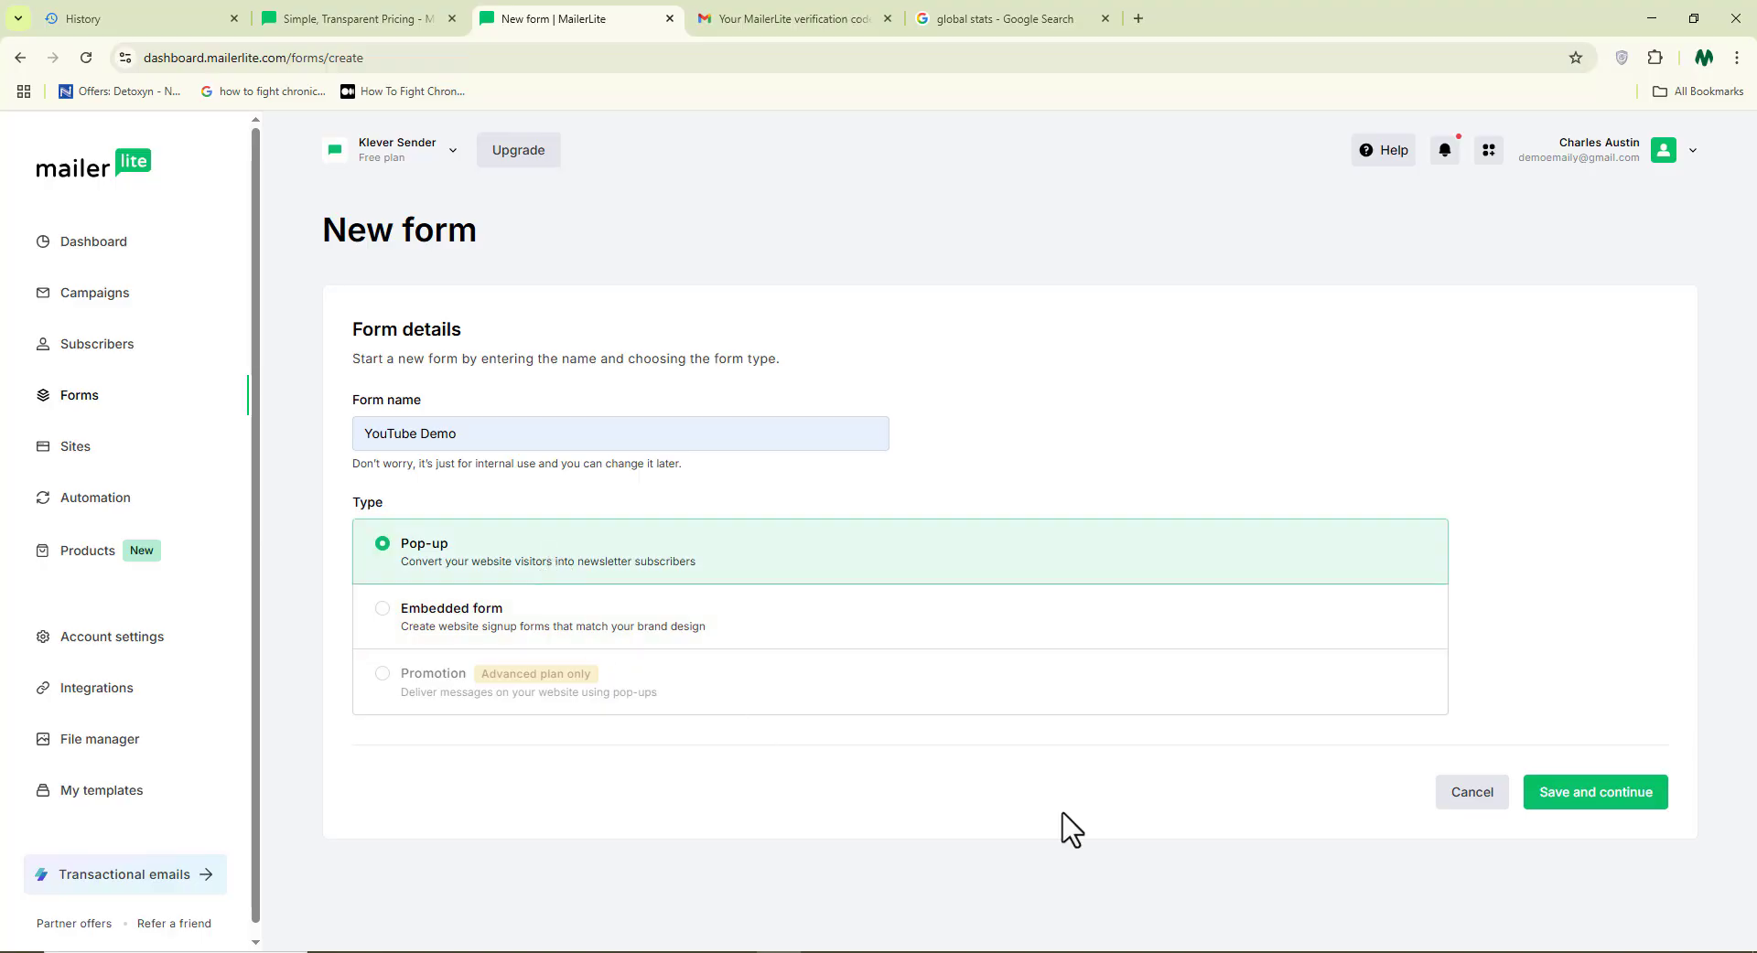
pyautogui.click(1570, 794)
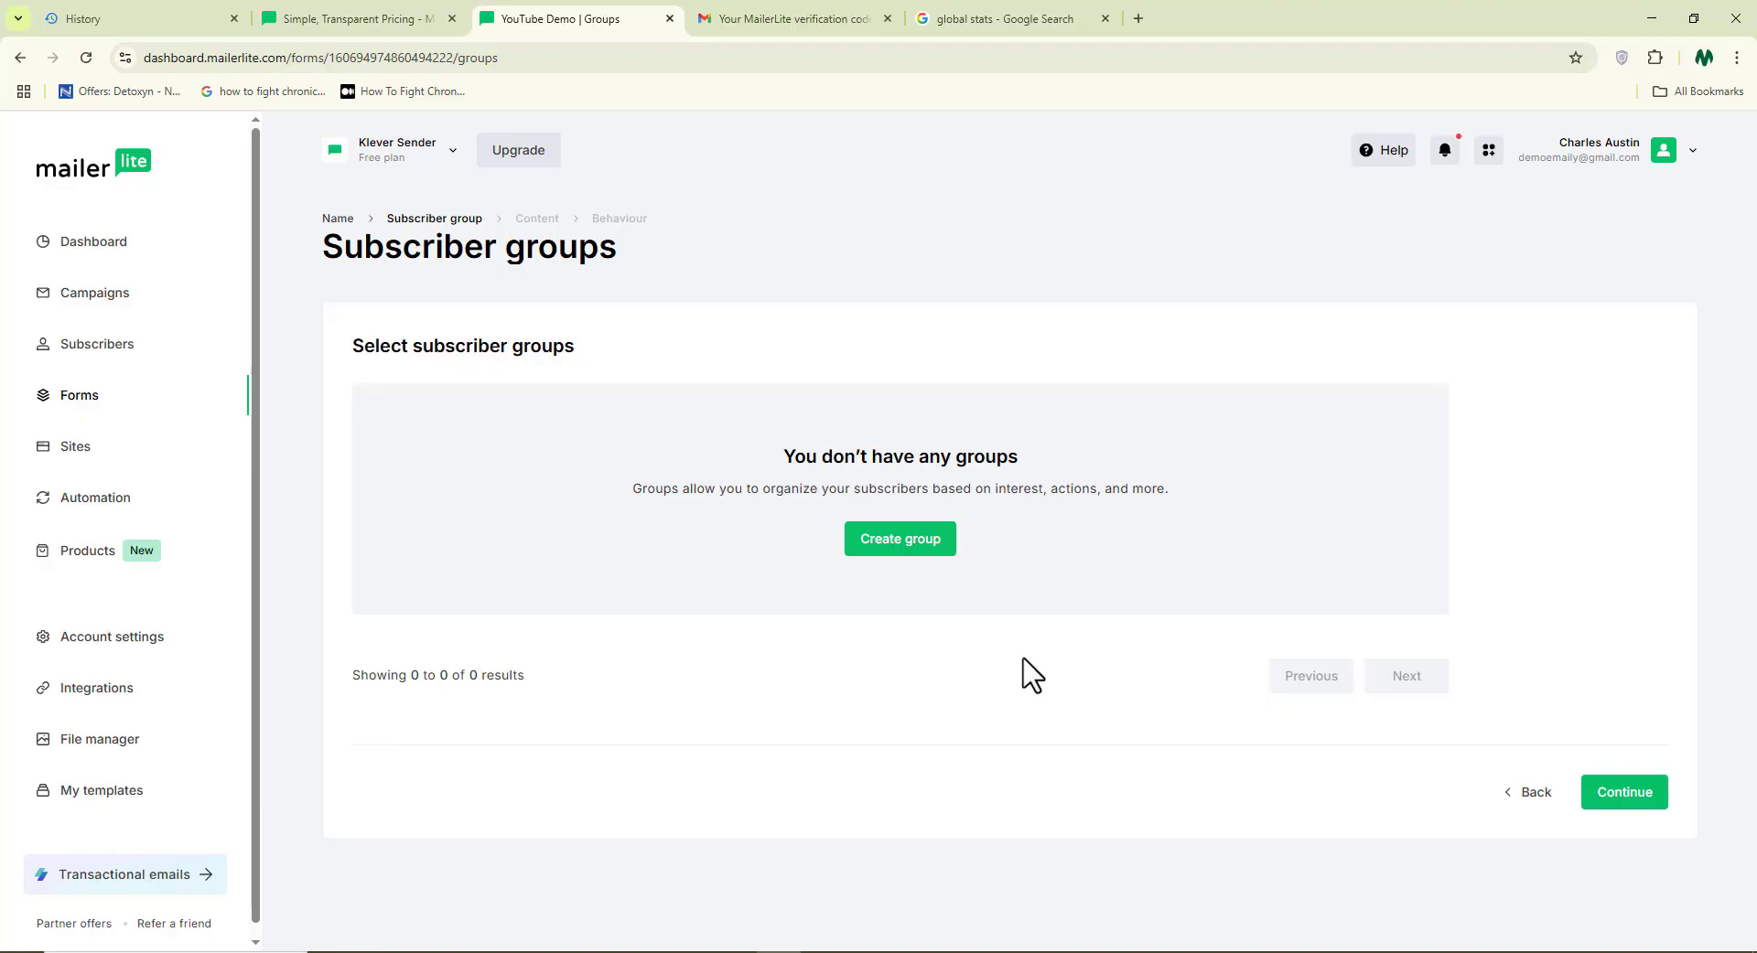
# Step: Create a subscriber group named demo for the form and continue to the popup design
pyautogui.click(922, 538)
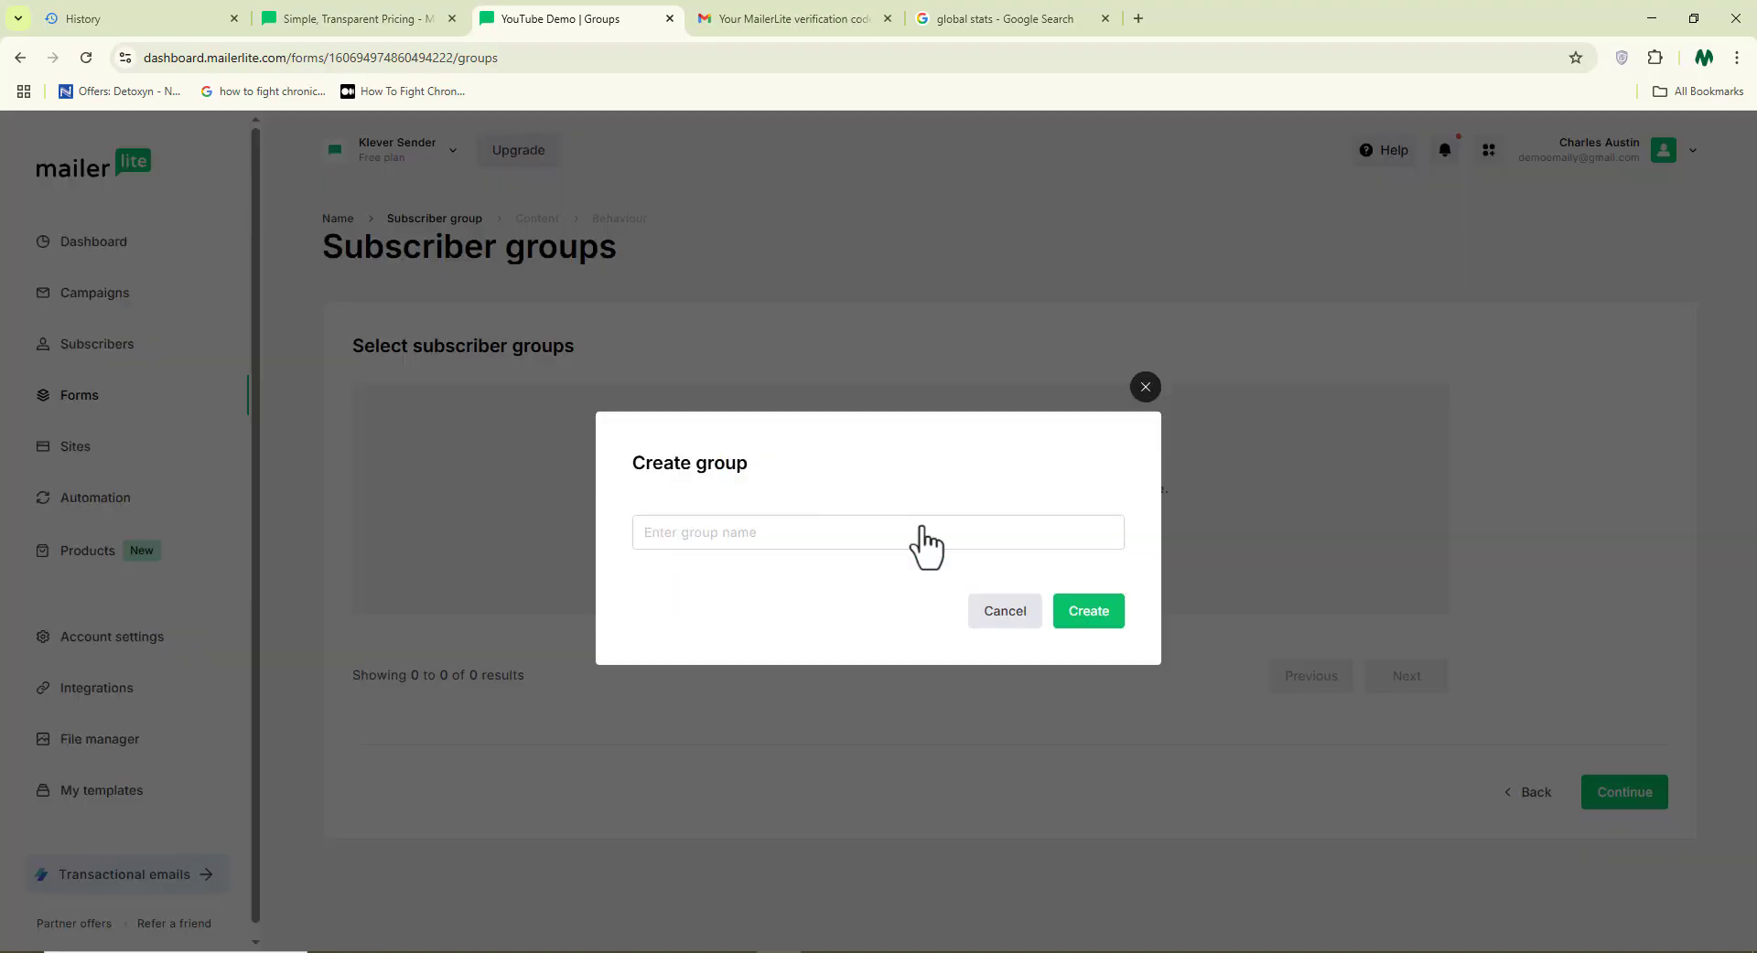
pyautogui.click(914, 531)
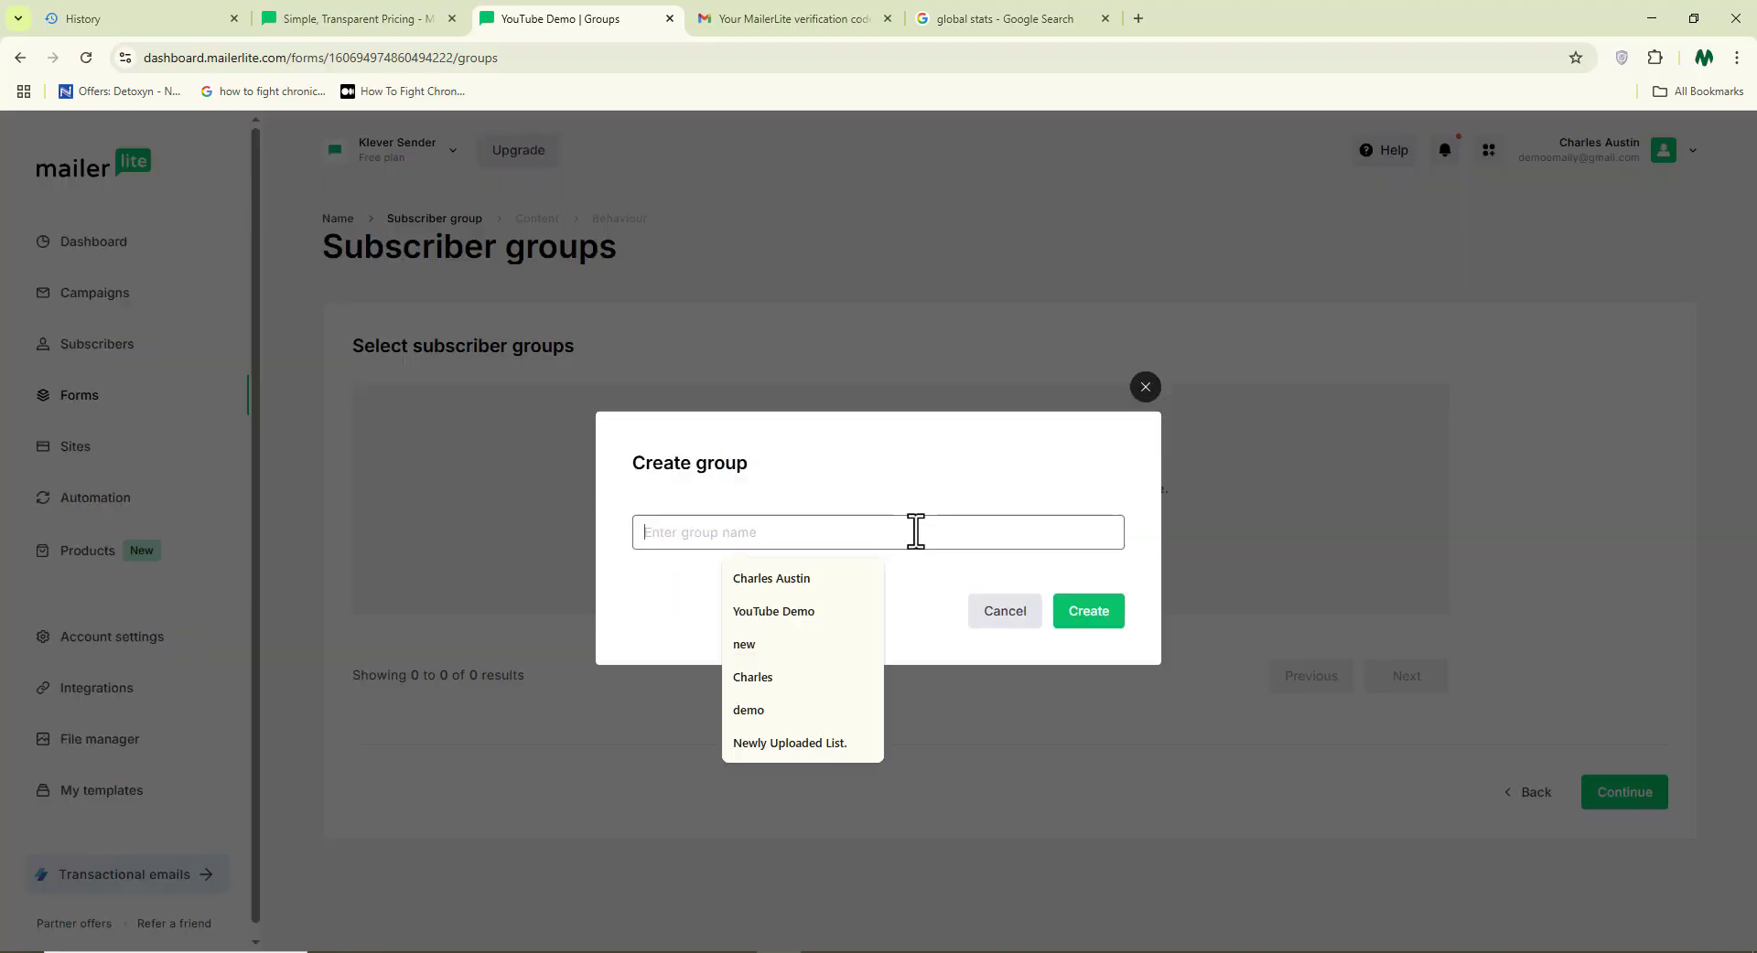
pyautogui.click(755, 706)
pyautogui.click(1088, 615)
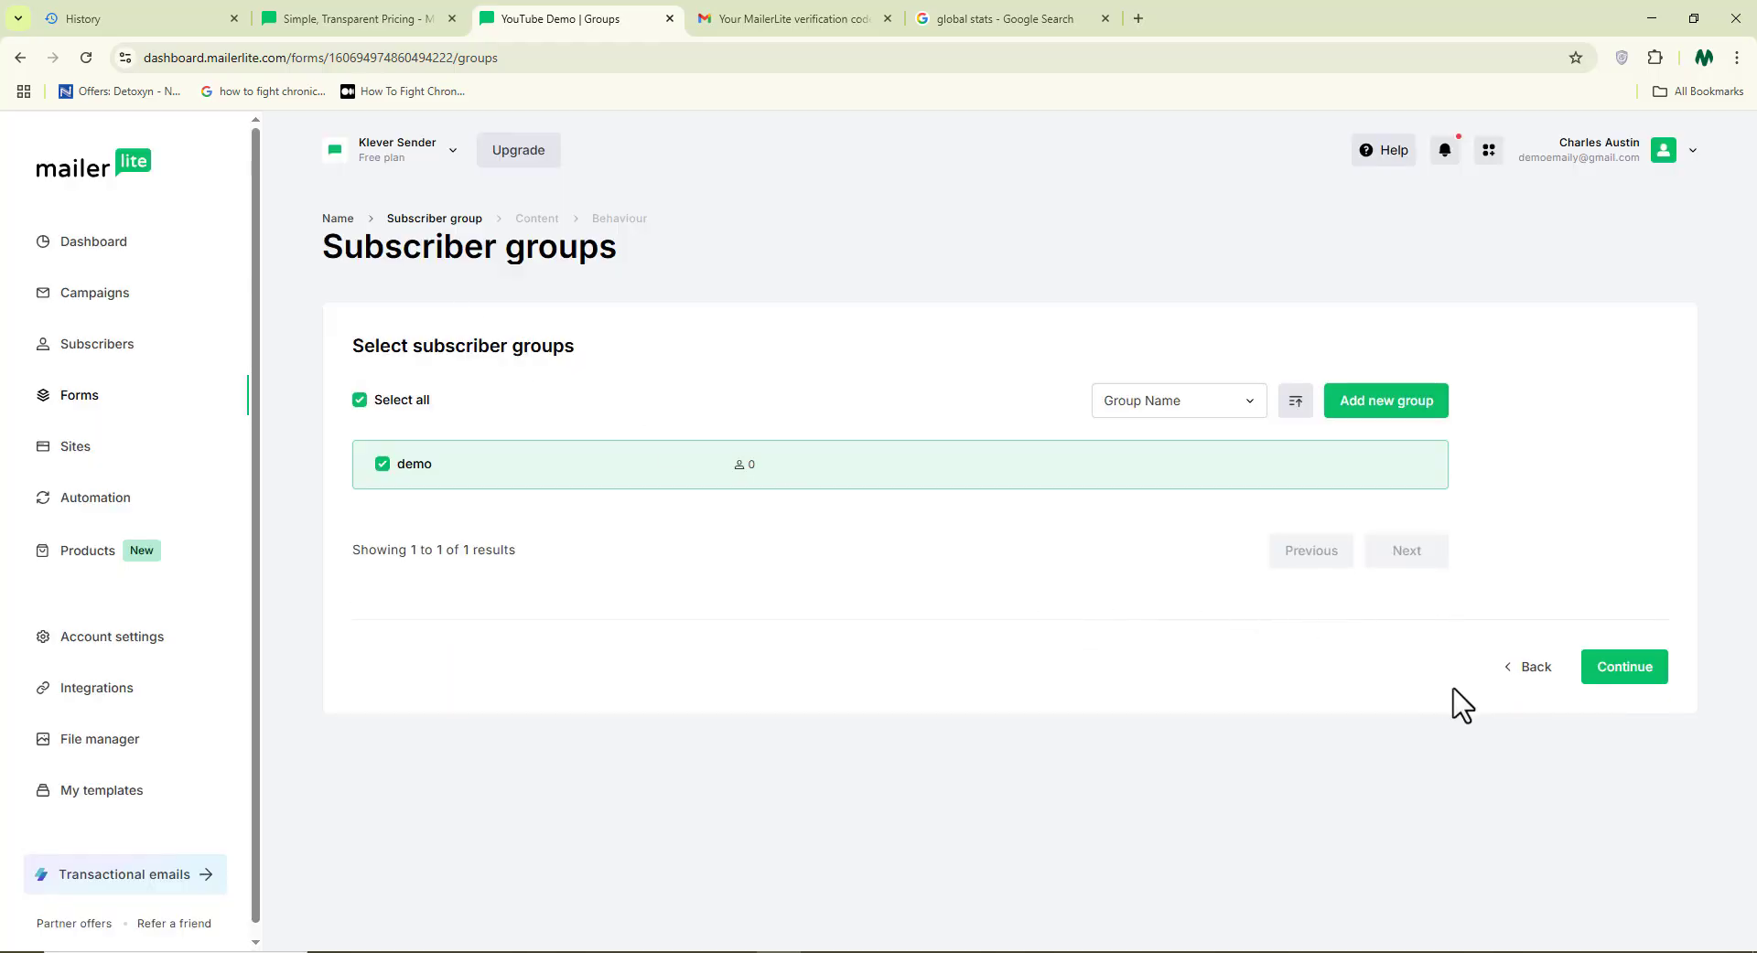
pyautogui.click(1635, 675)
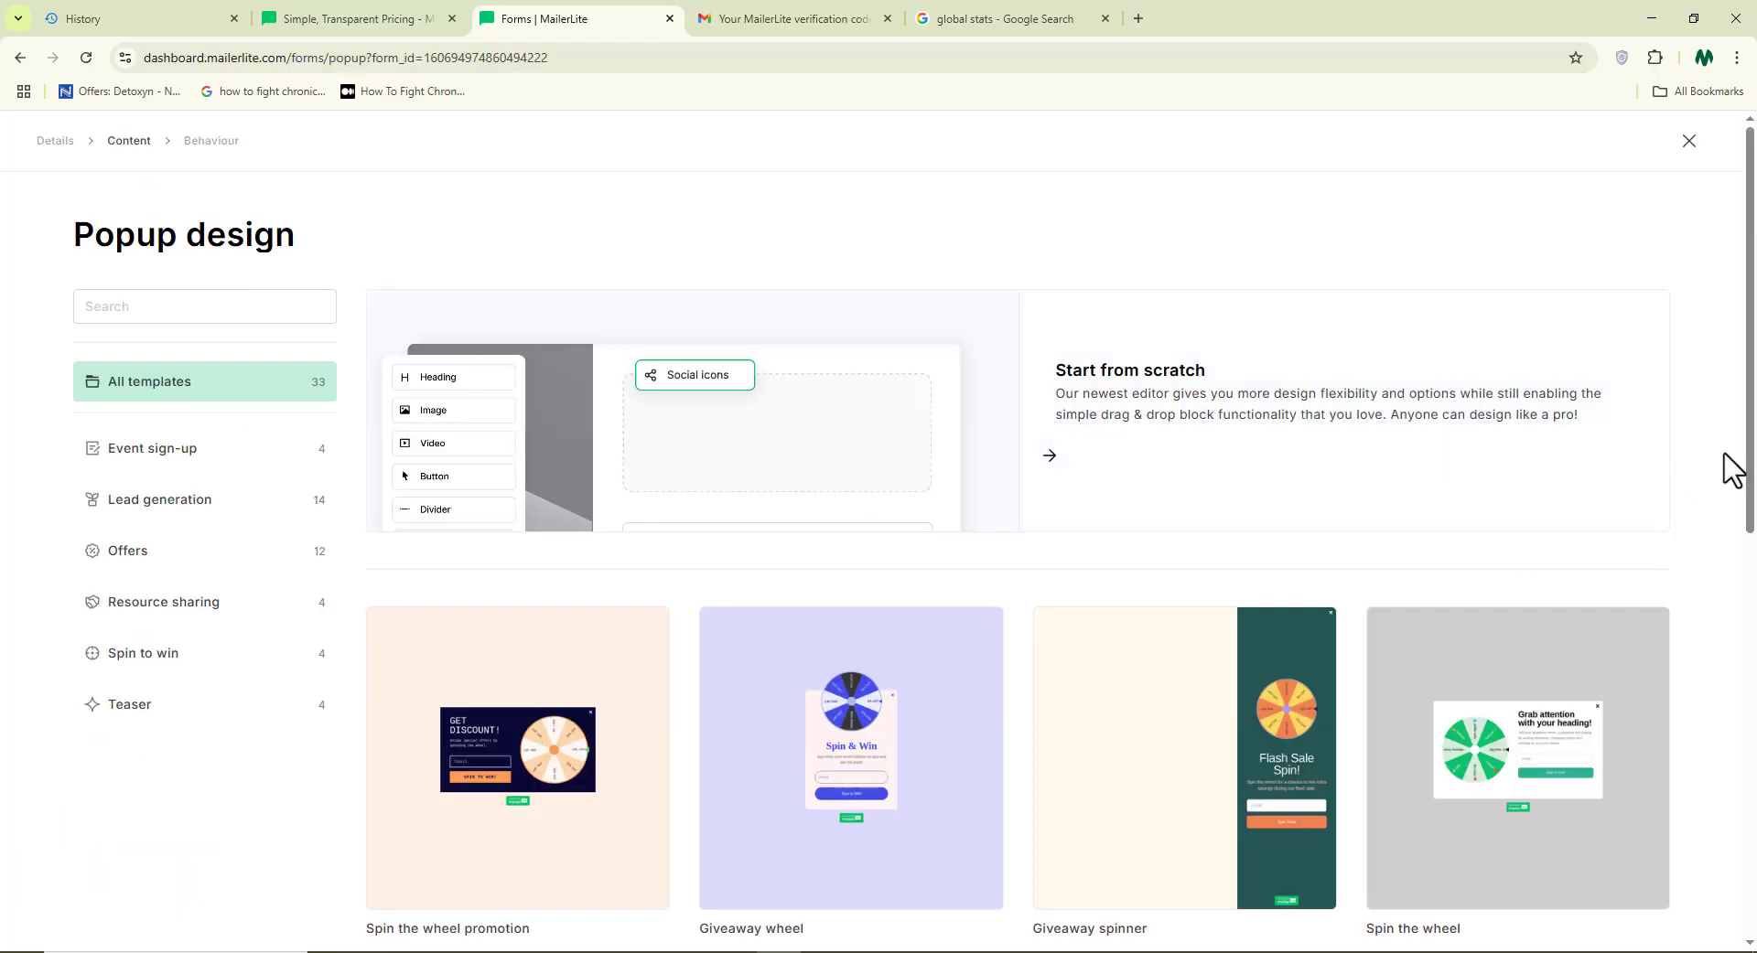
# Step: Browse the popup templates and preview the Spin the wheel template
pyautogui.moveTo(1748, 490); pyautogui.dragTo(1743, 658)
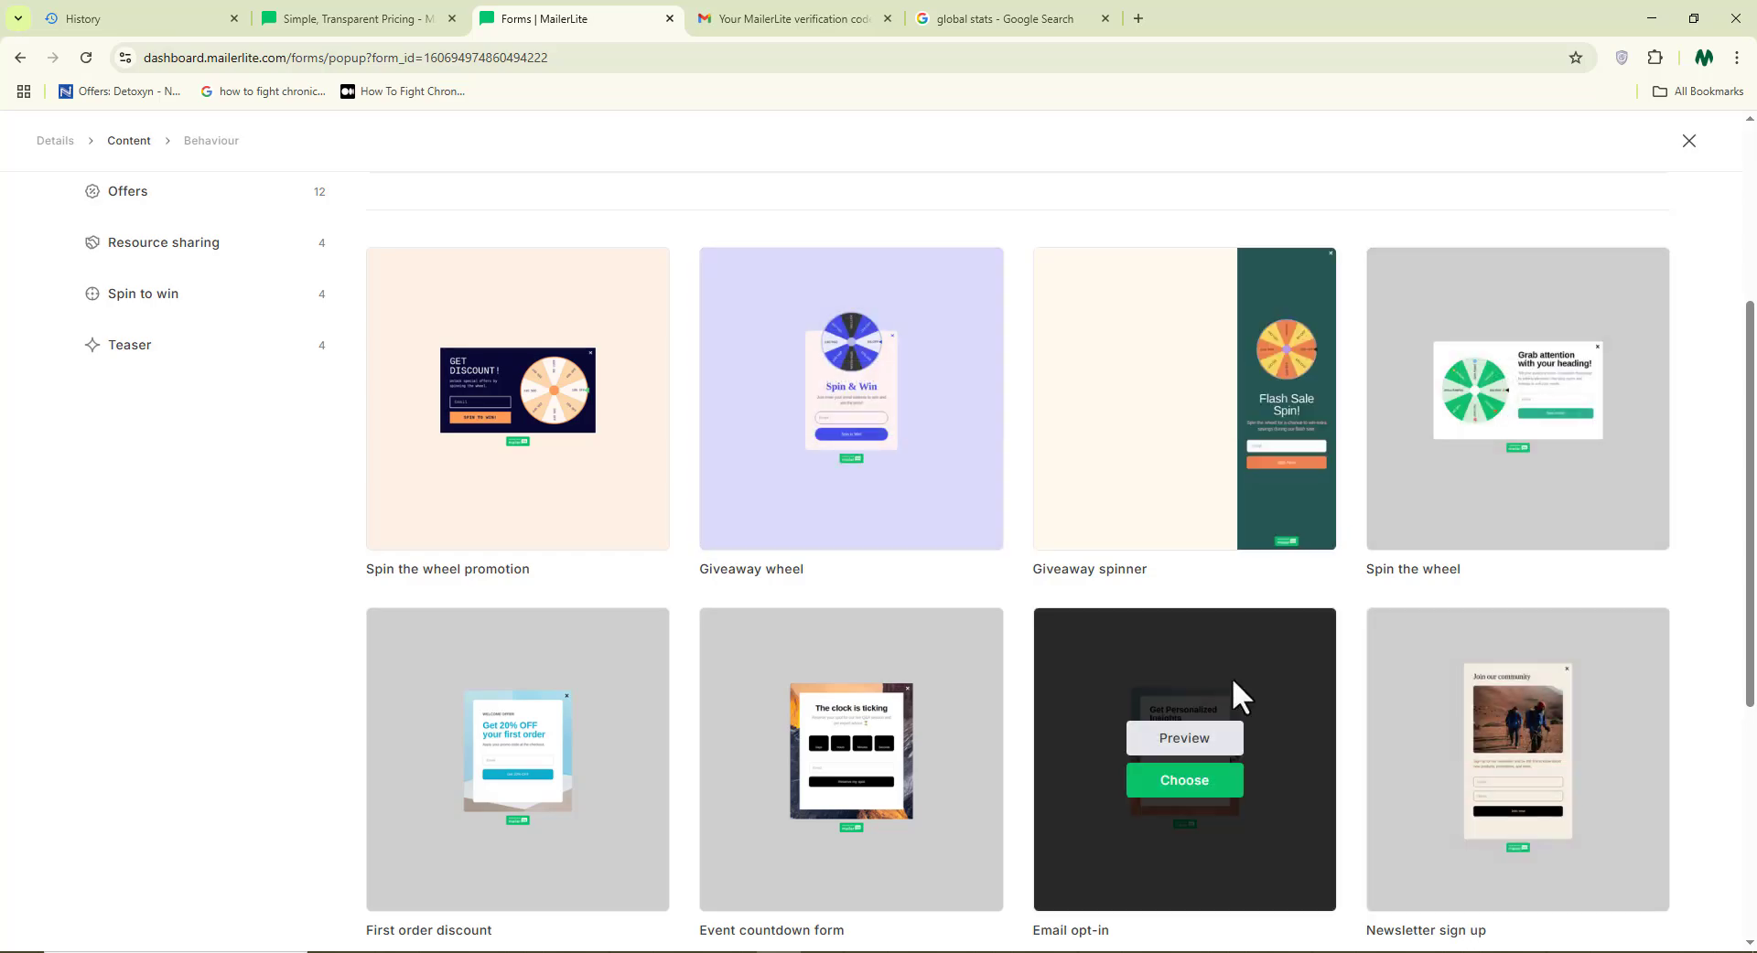
pyautogui.scroll(-3, 1235, 682)
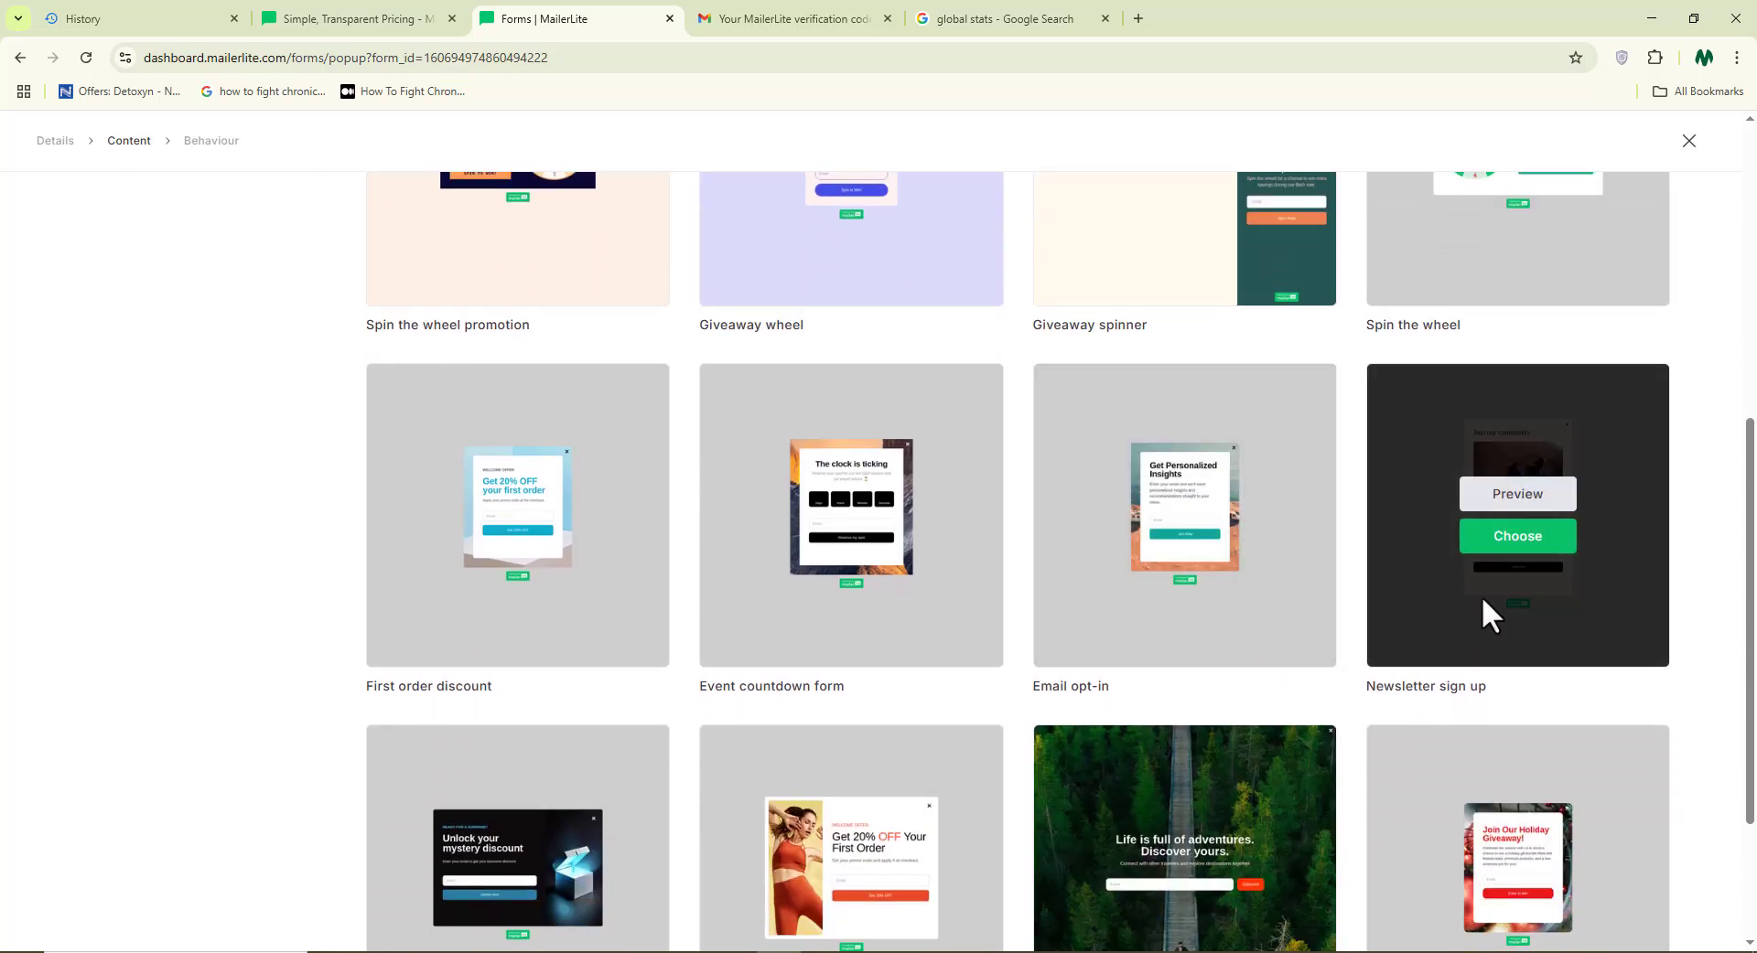
pyautogui.scroll(-1, 1555, 586)
pyautogui.scroll(-1, 1654, 579)
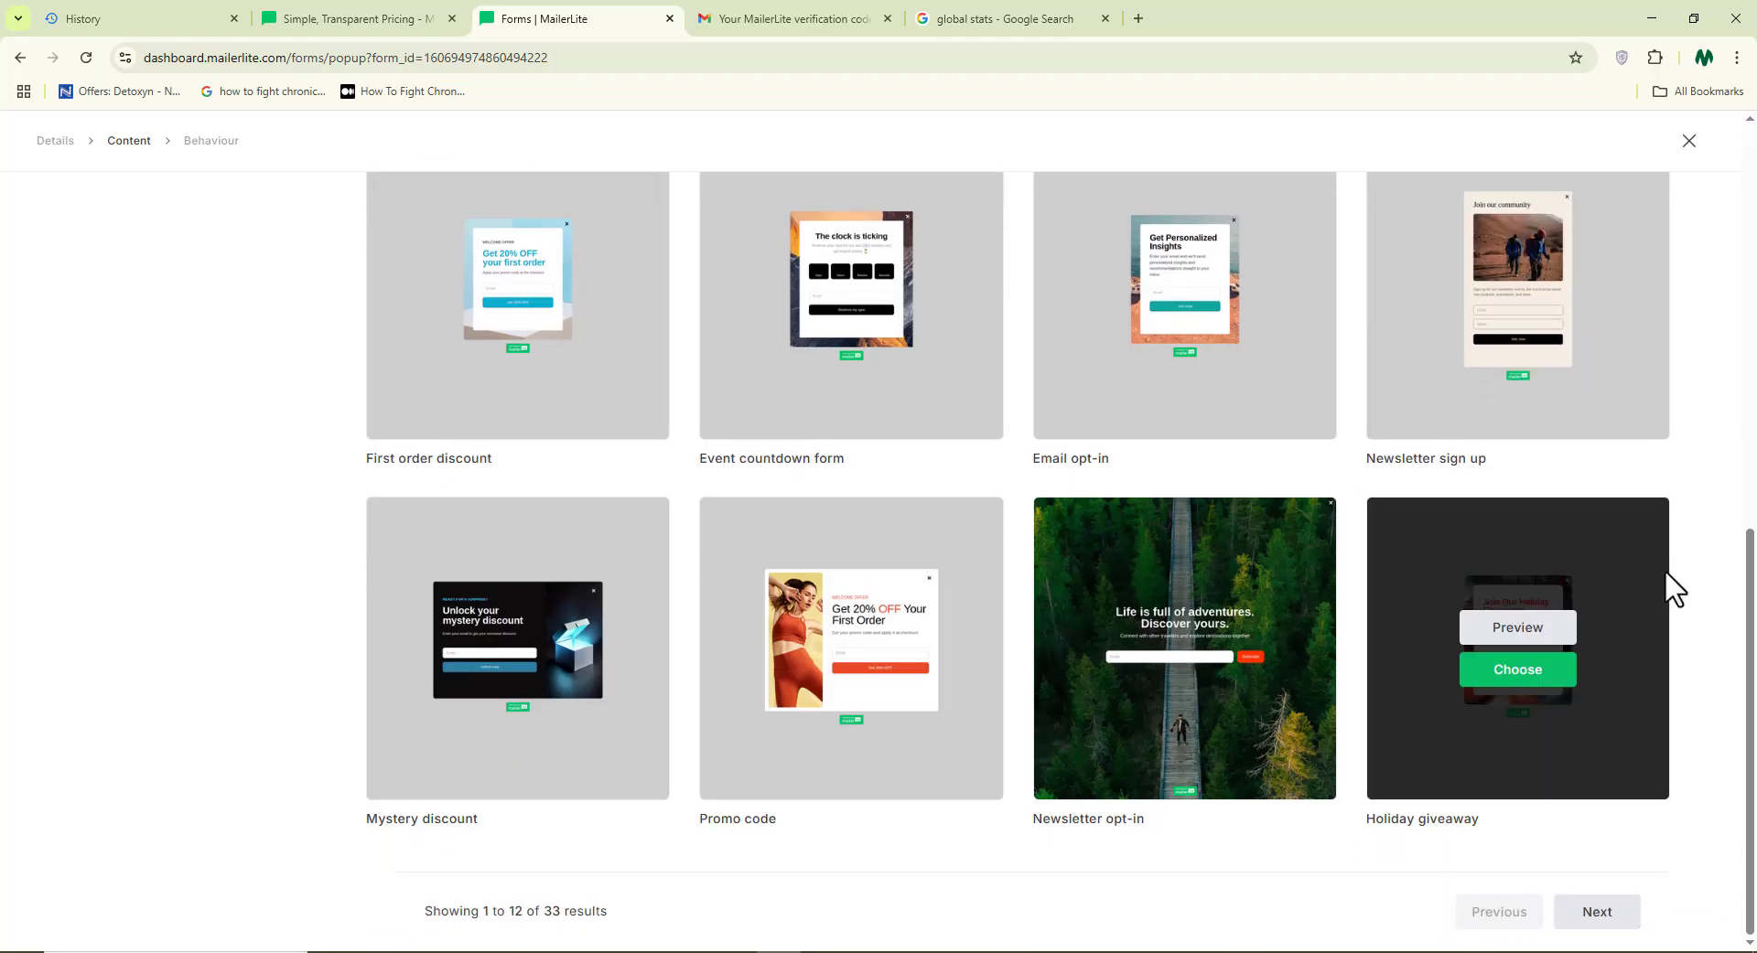
pyautogui.moveTo(1748, 717); pyautogui.dragTo(1749, 498)
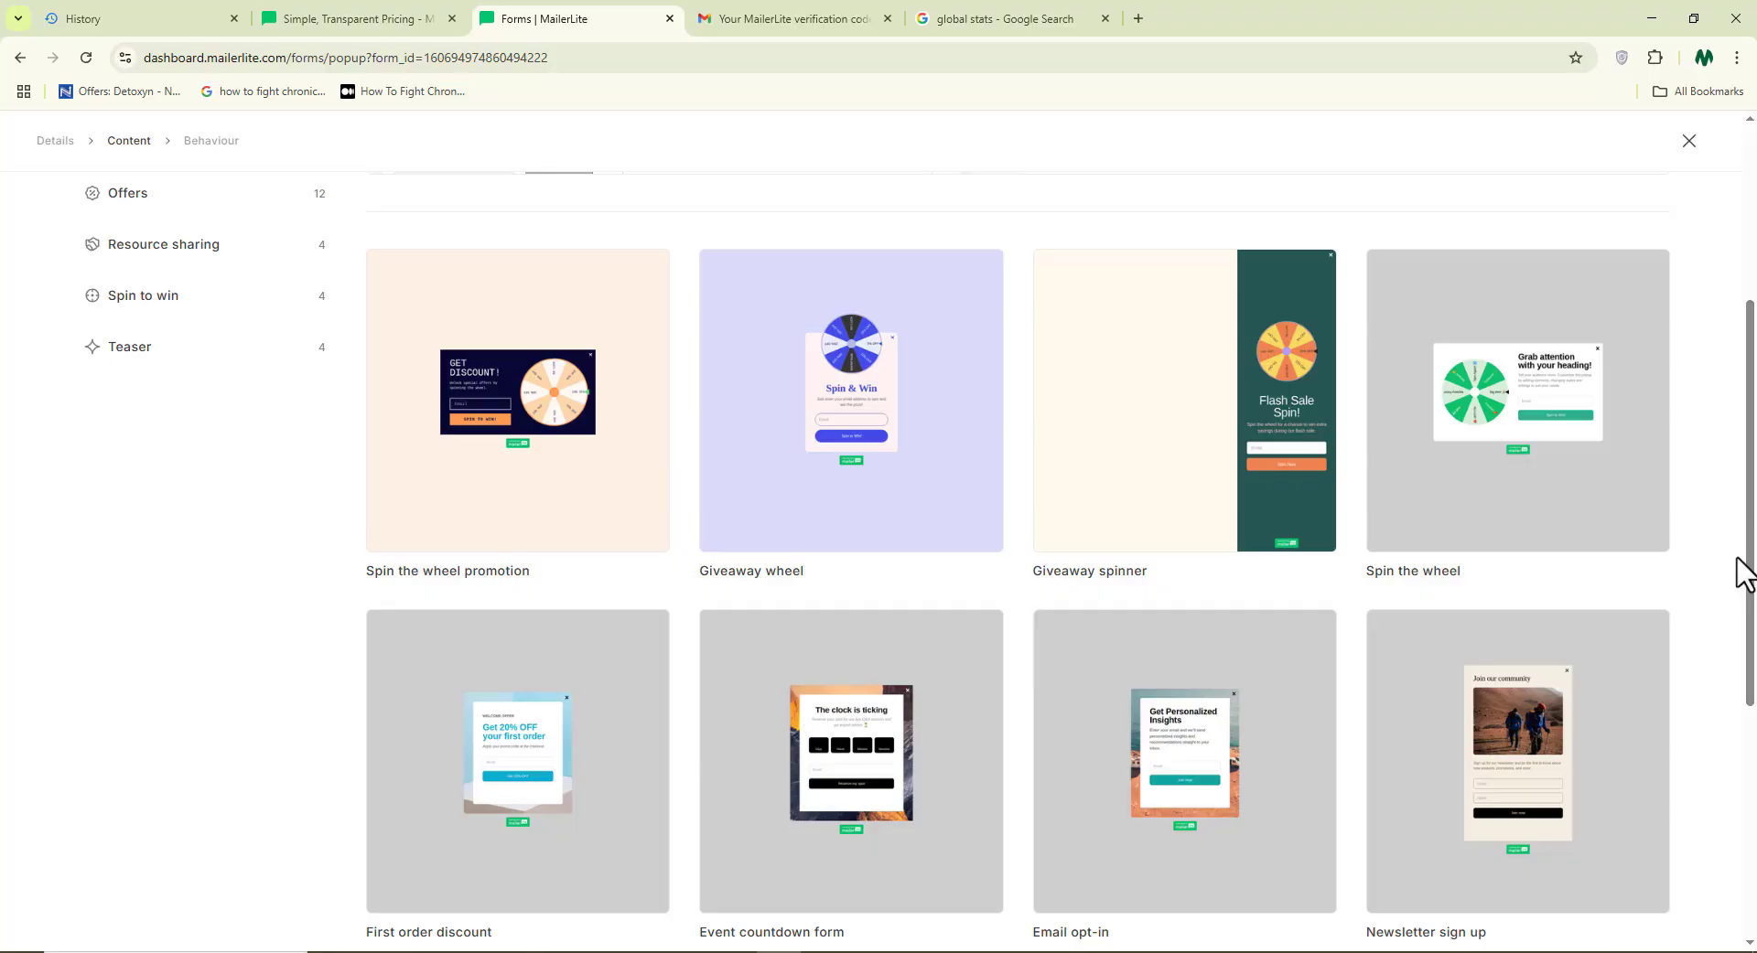
pyautogui.moveTo(1569, 443)
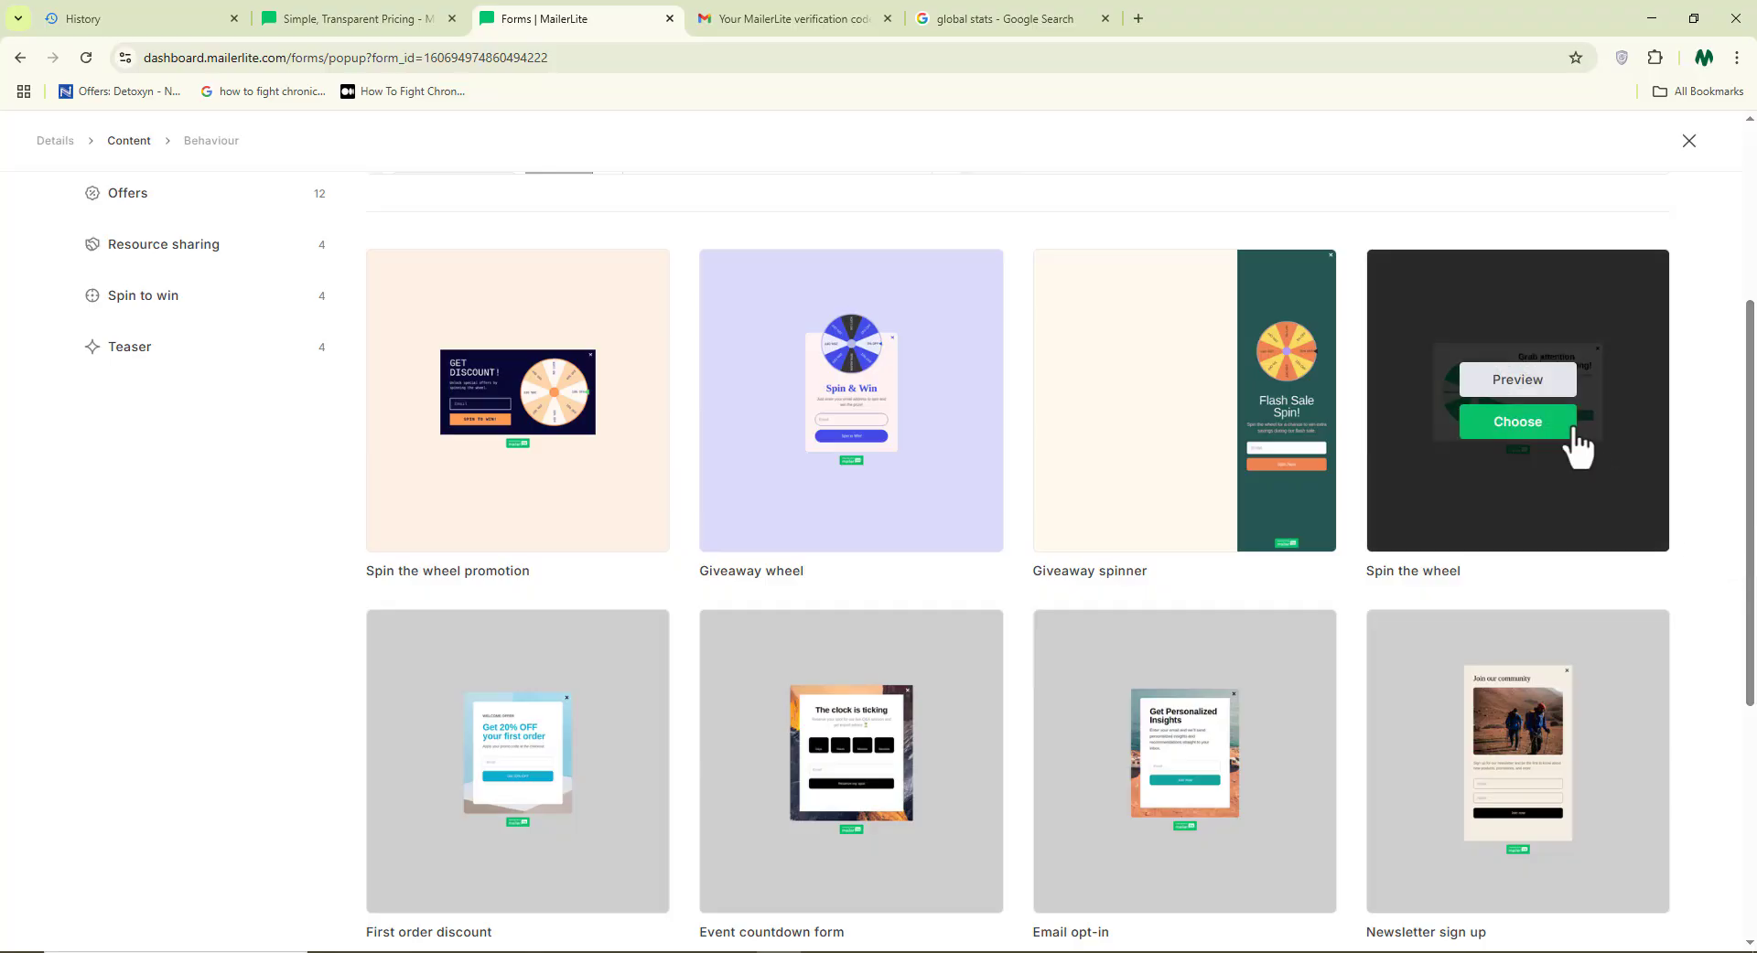
pyautogui.click(1537, 384)
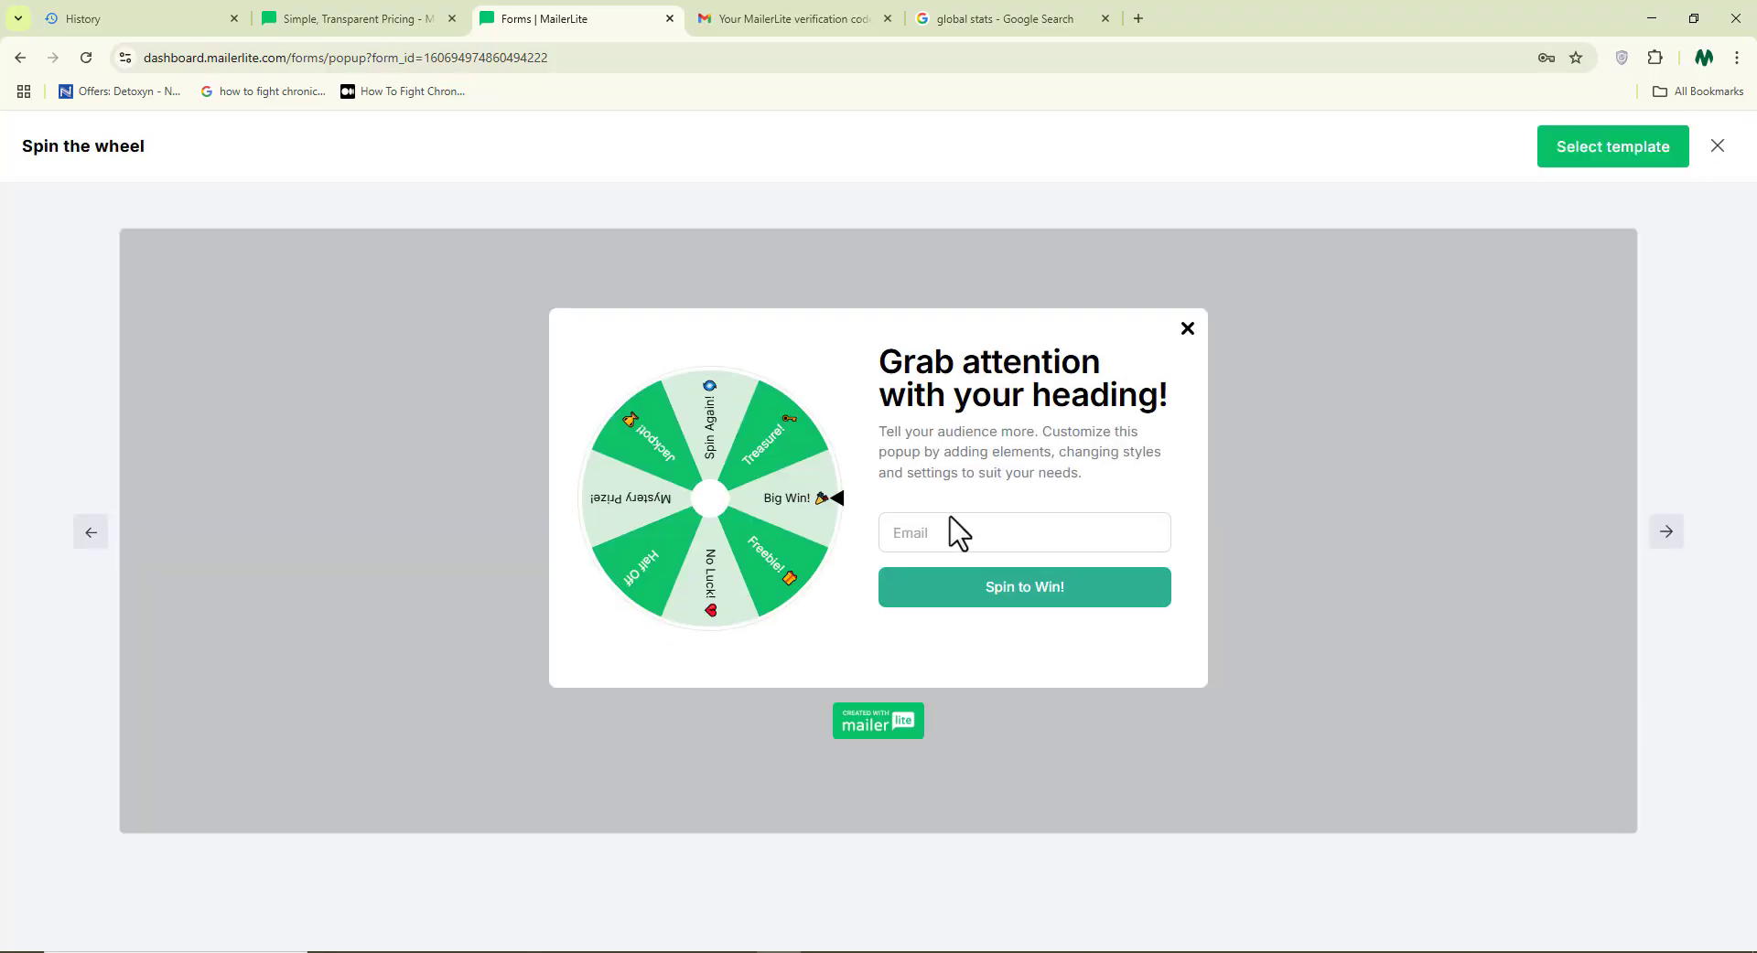
# Step: Examine the heading and email field in the Spin the wheel template preview
pyautogui.moveTo(860, 375); pyautogui.dragTo(1200, 379)
pyautogui.moveTo(934, 403); pyautogui.dragTo(1160, 401)
pyautogui.click(1029, 394)
pyautogui.click(962, 533)
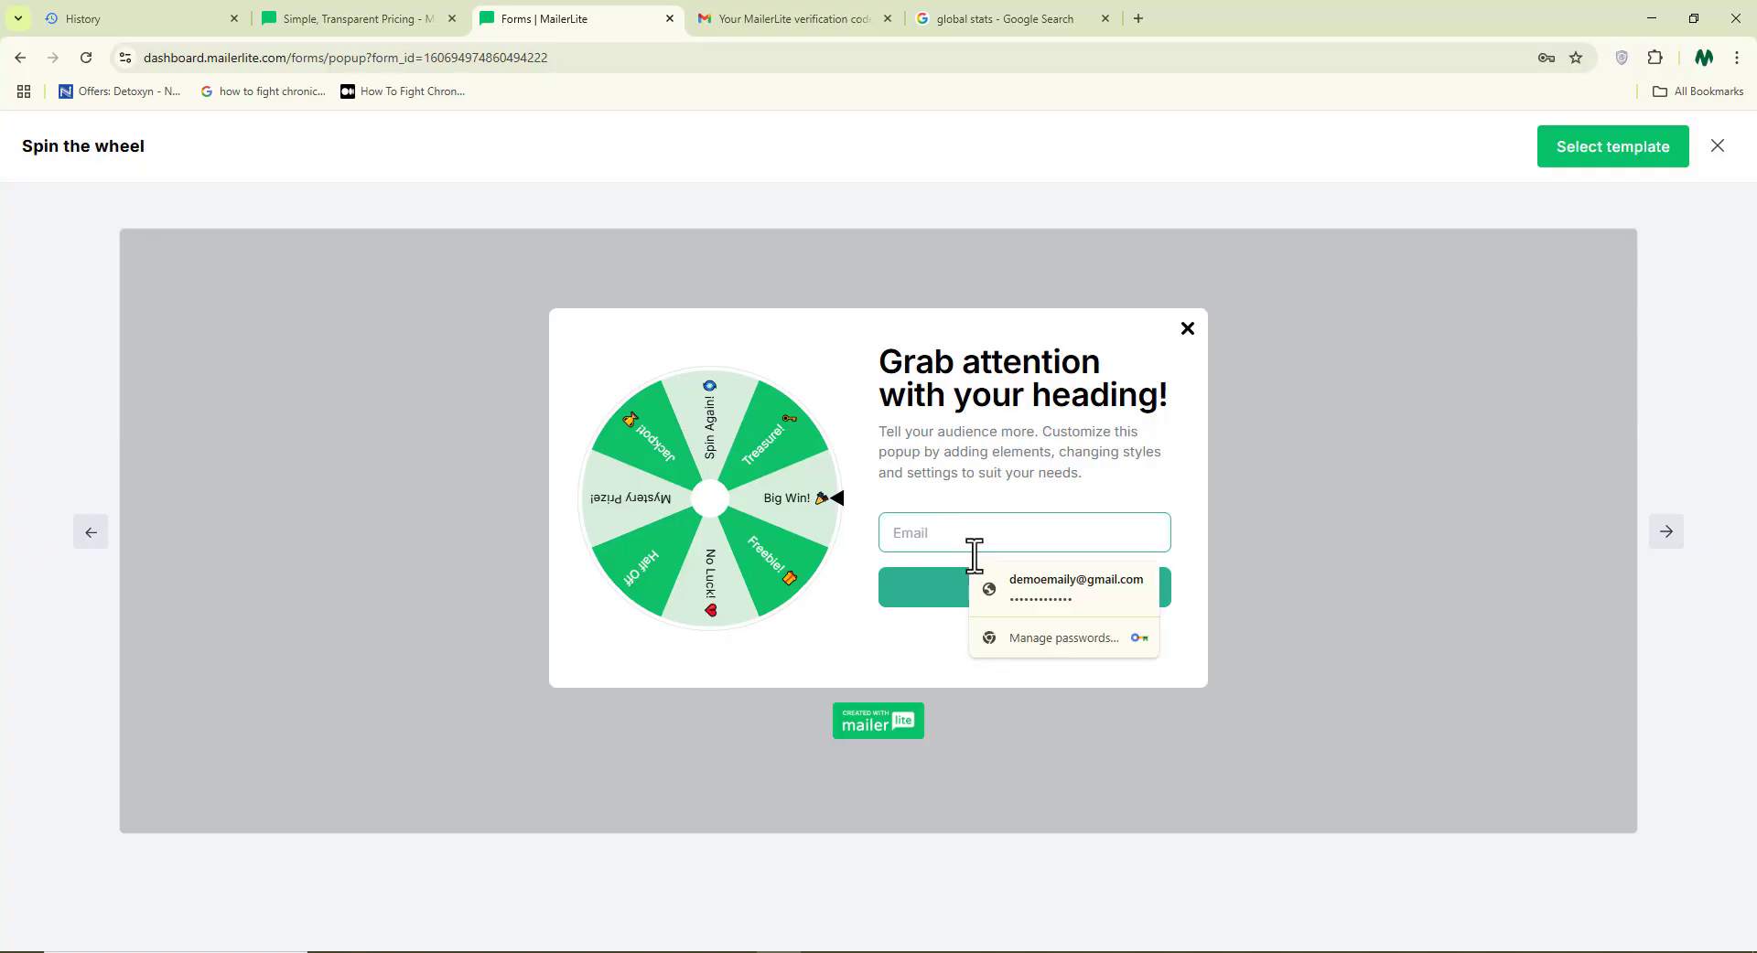
pyautogui.click(941, 640)
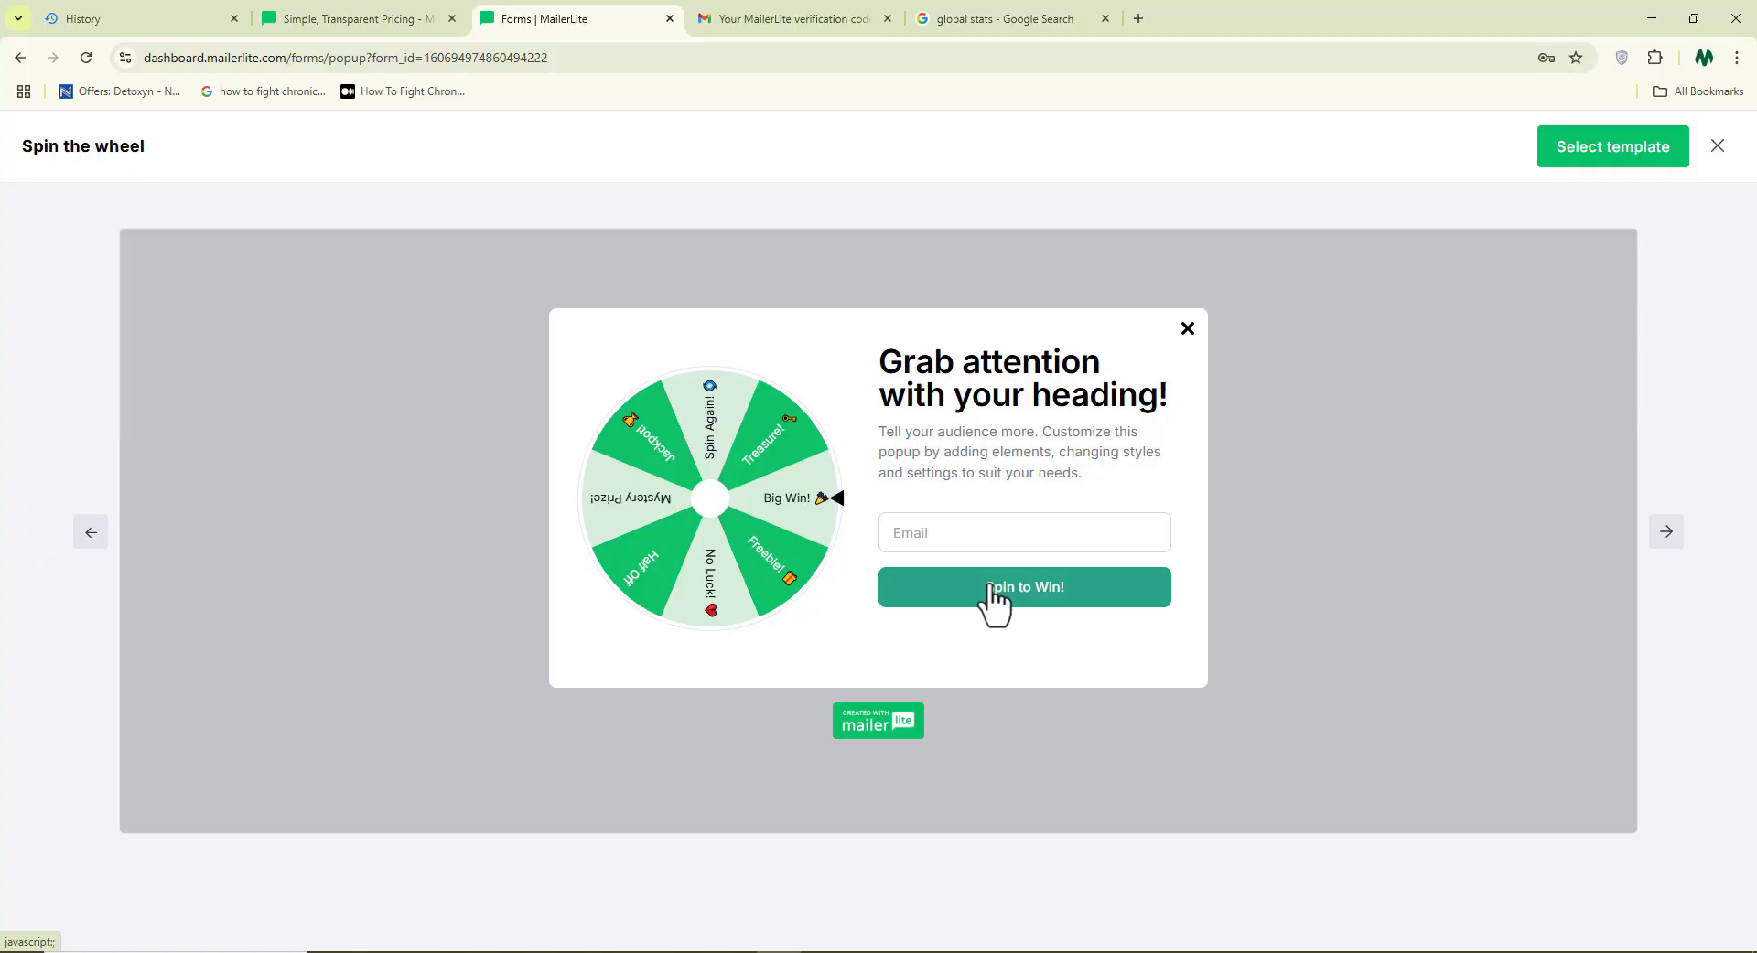
# Step: Leave the template preview and open the page for adding new subscribers
pyautogui.press('Escape')
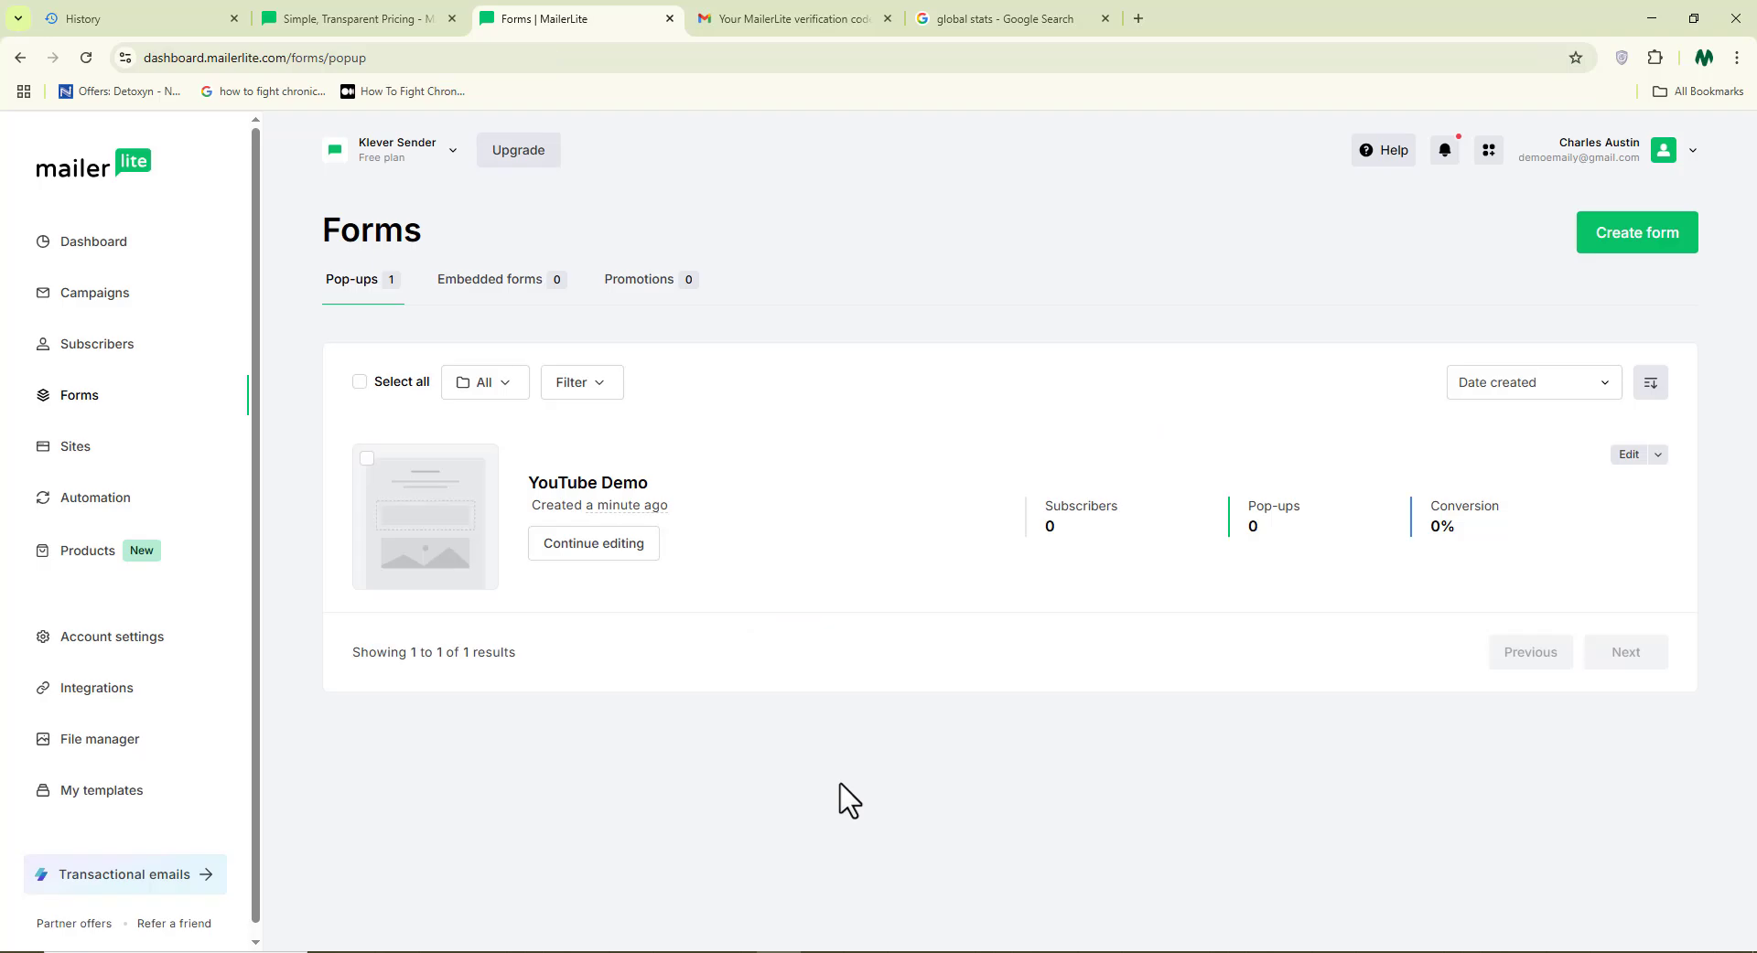
pyautogui.click(108, 341)
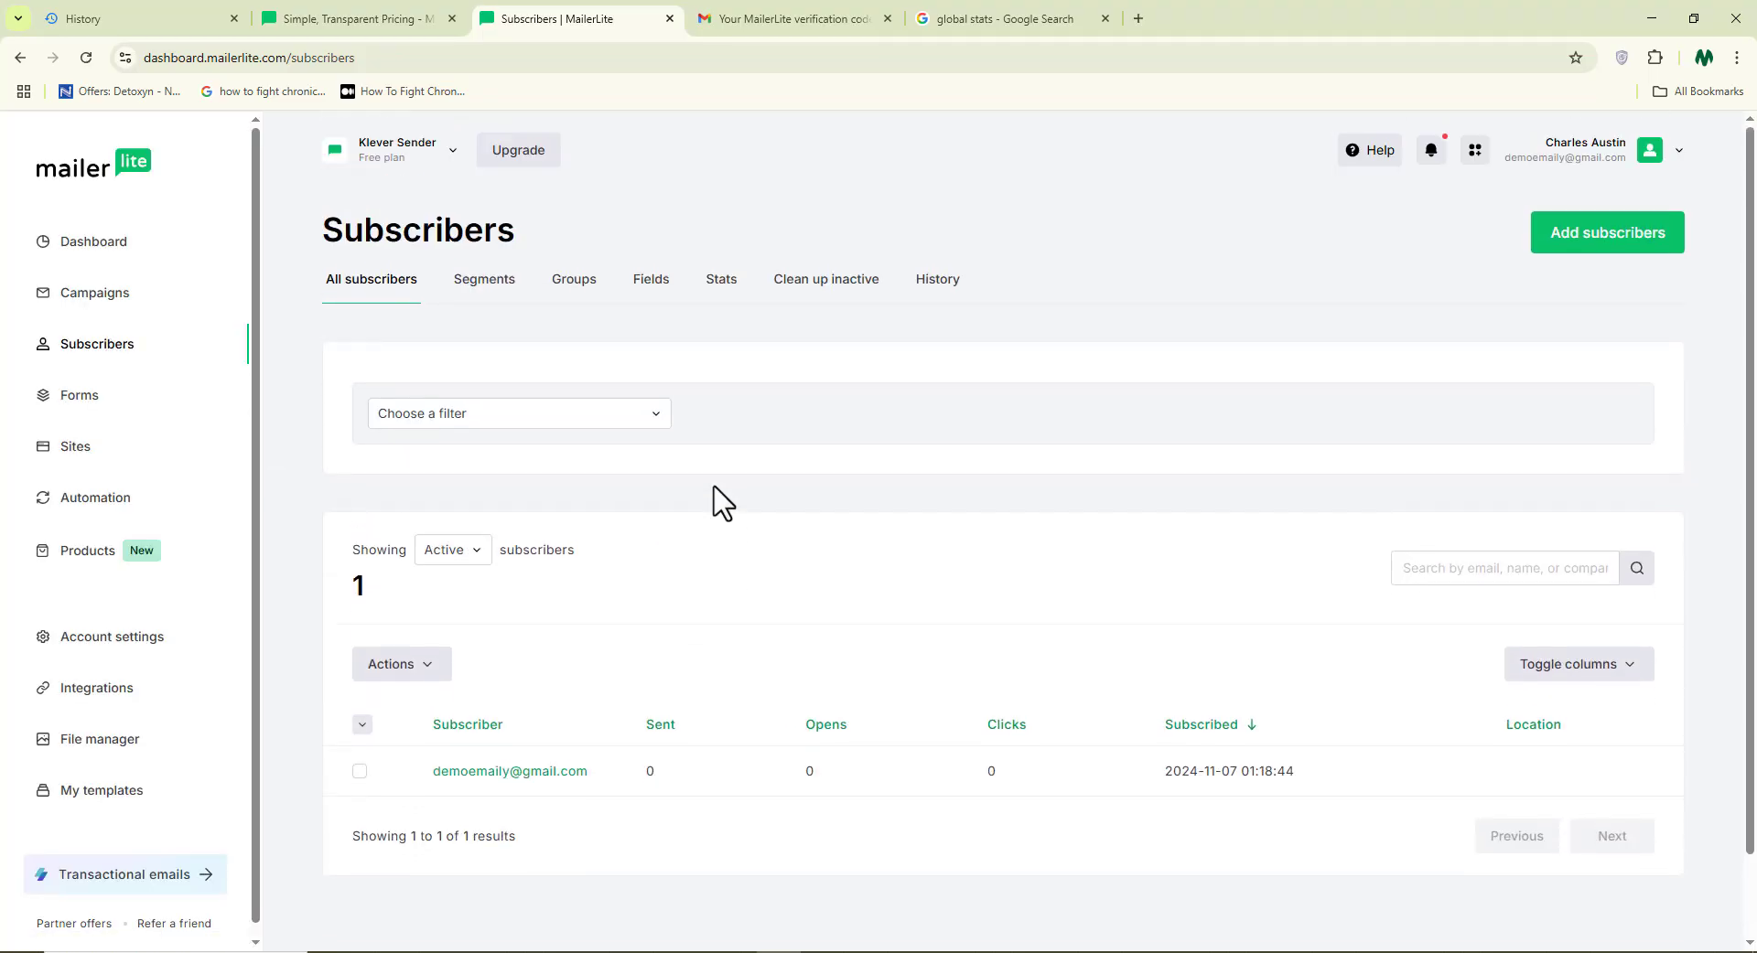
pyautogui.click(1601, 261)
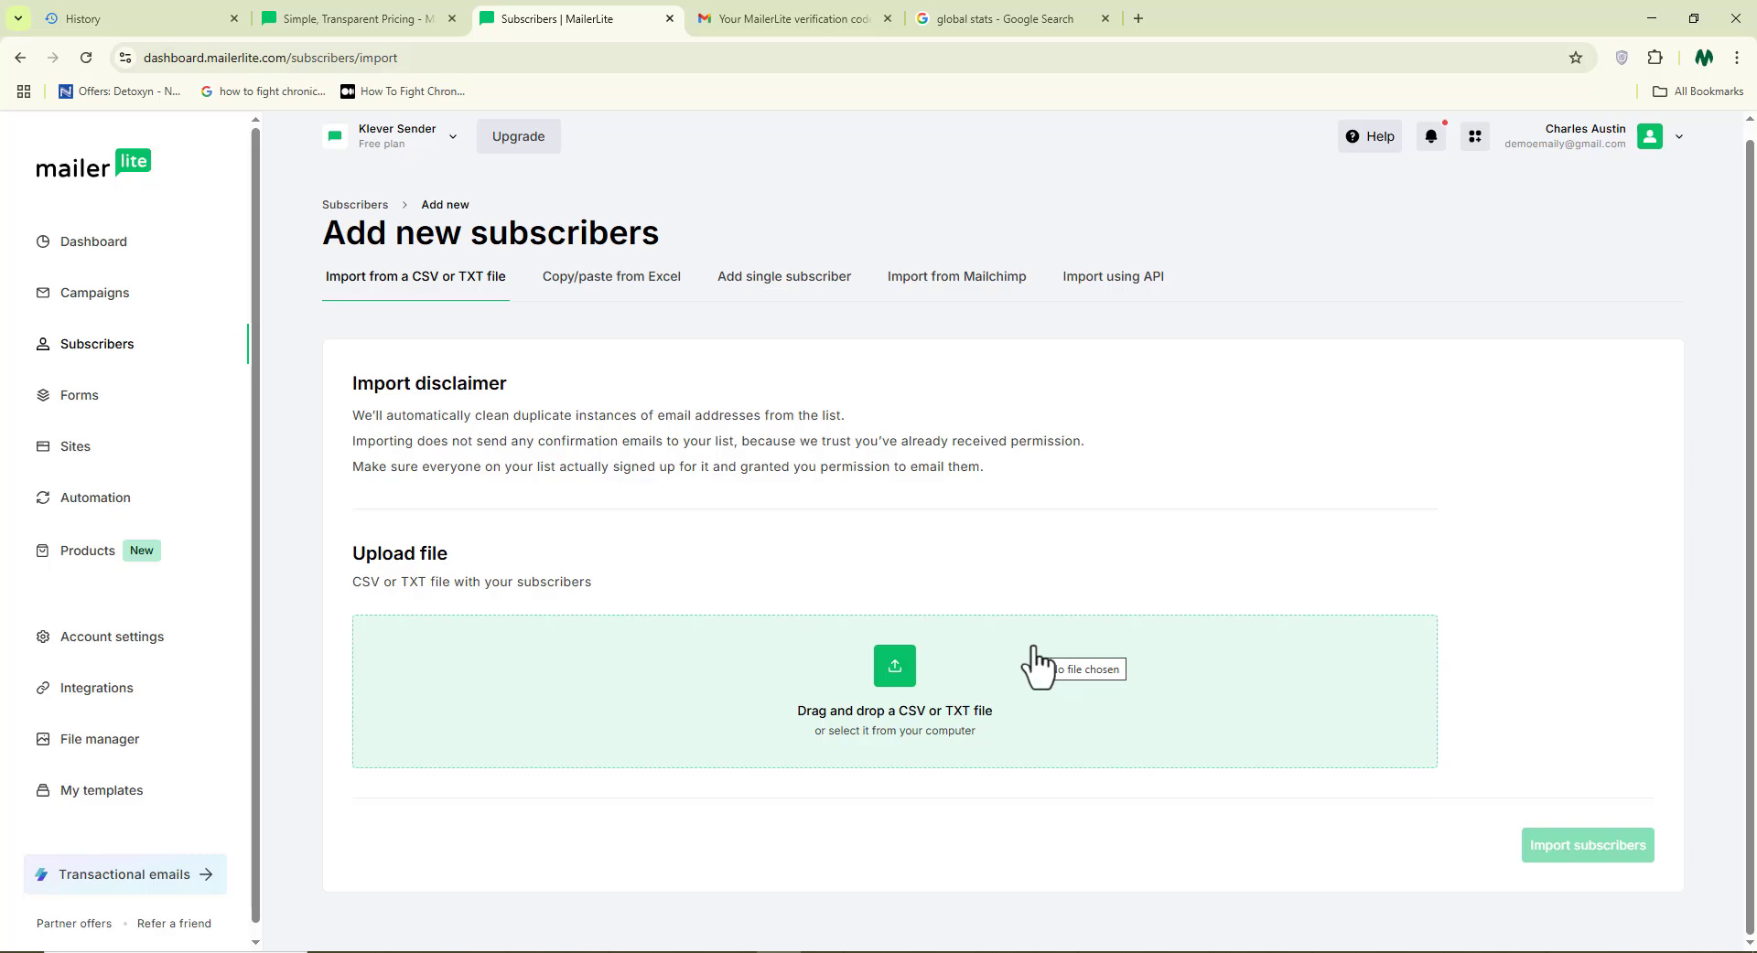
# Step: Look at the Copy/paste from Excel and Import from Mailchimp options for adding subscribers
pyautogui.click(615, 287)
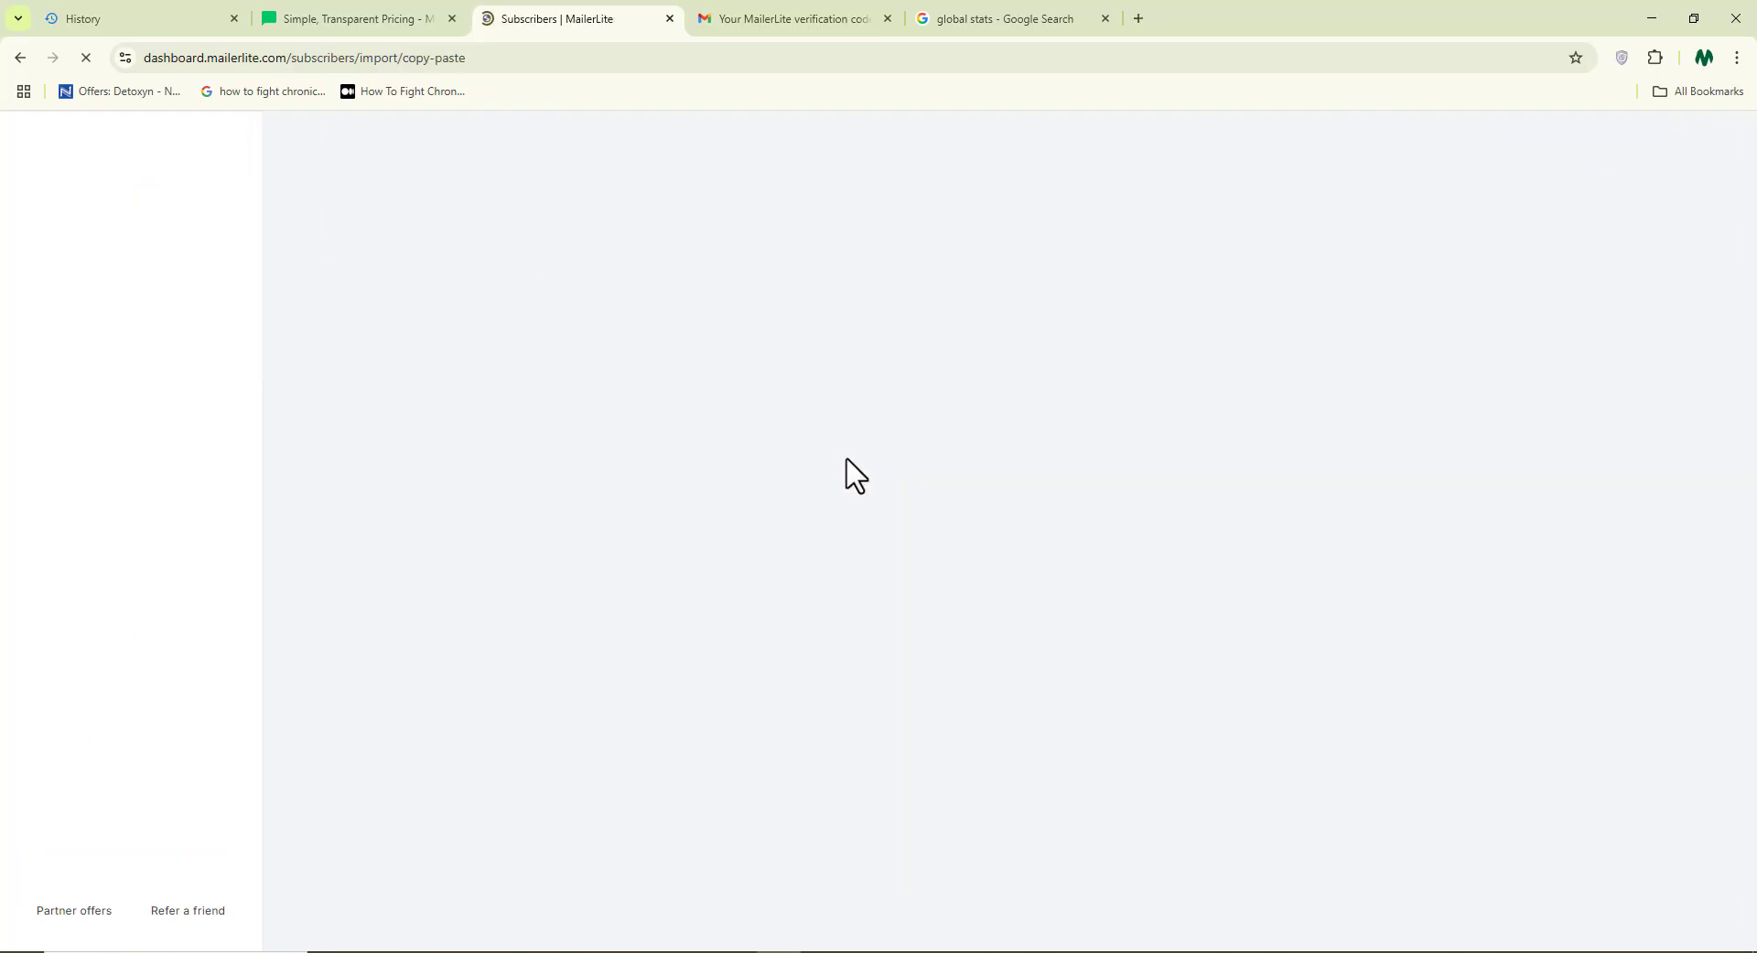
pyautogui.scroll(-1, 704, 542)
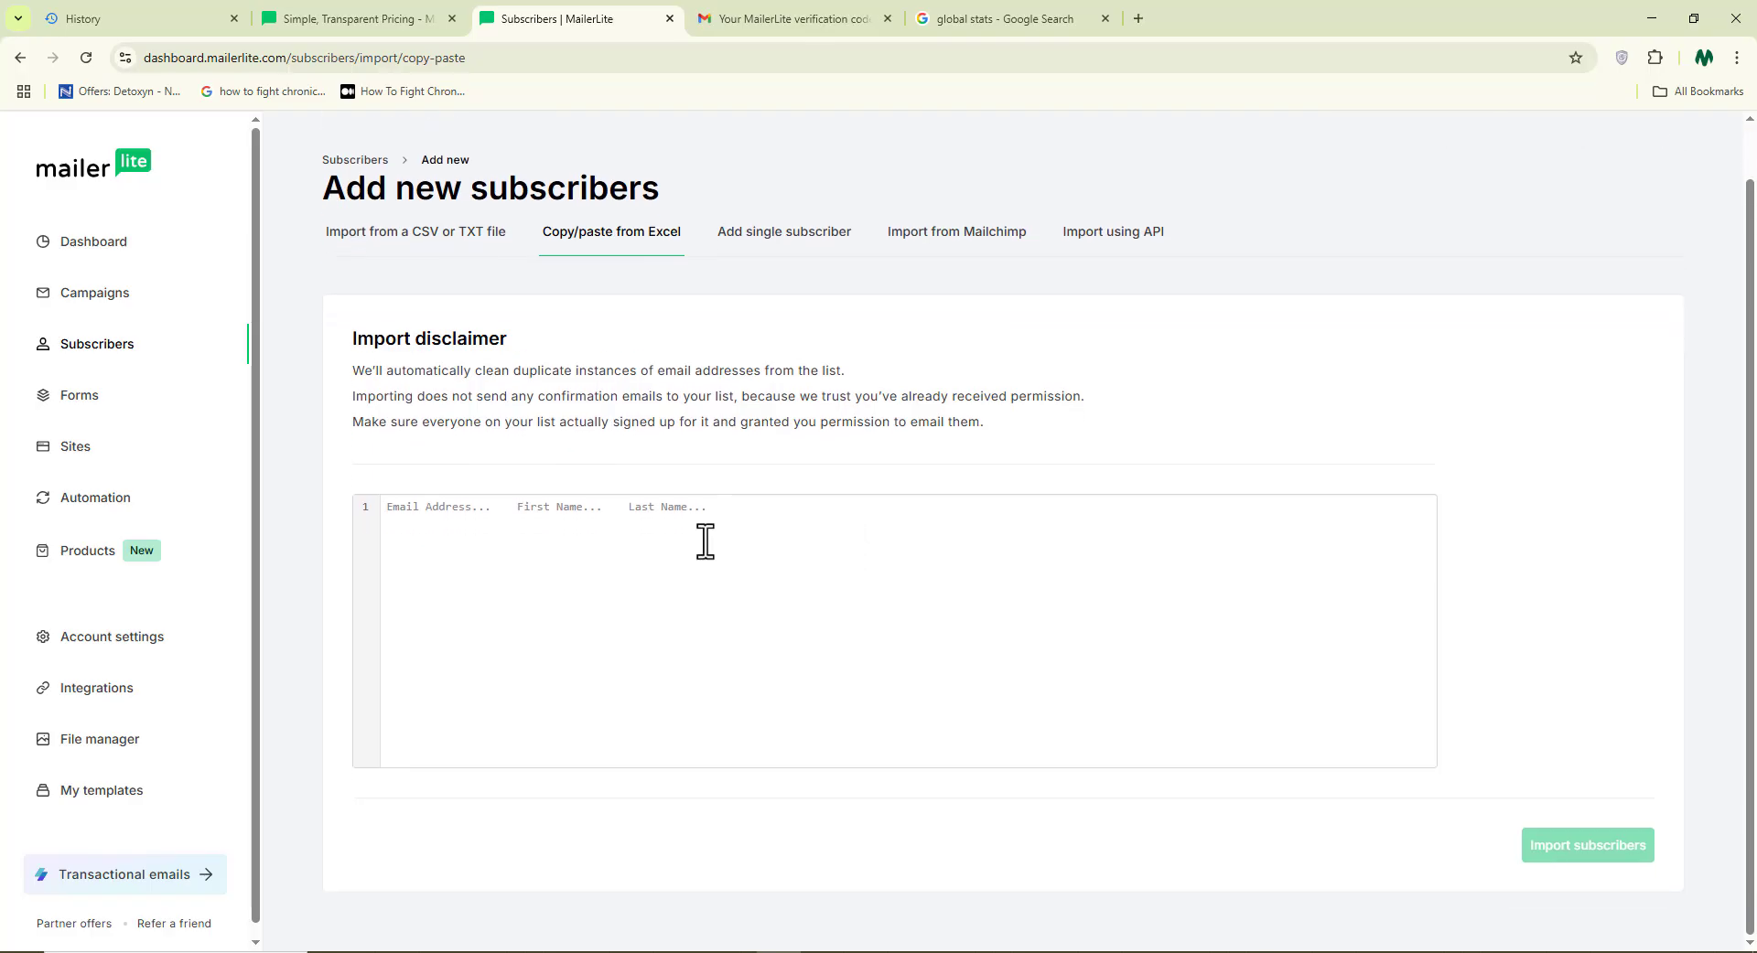
pyautogui.click(679, 552)
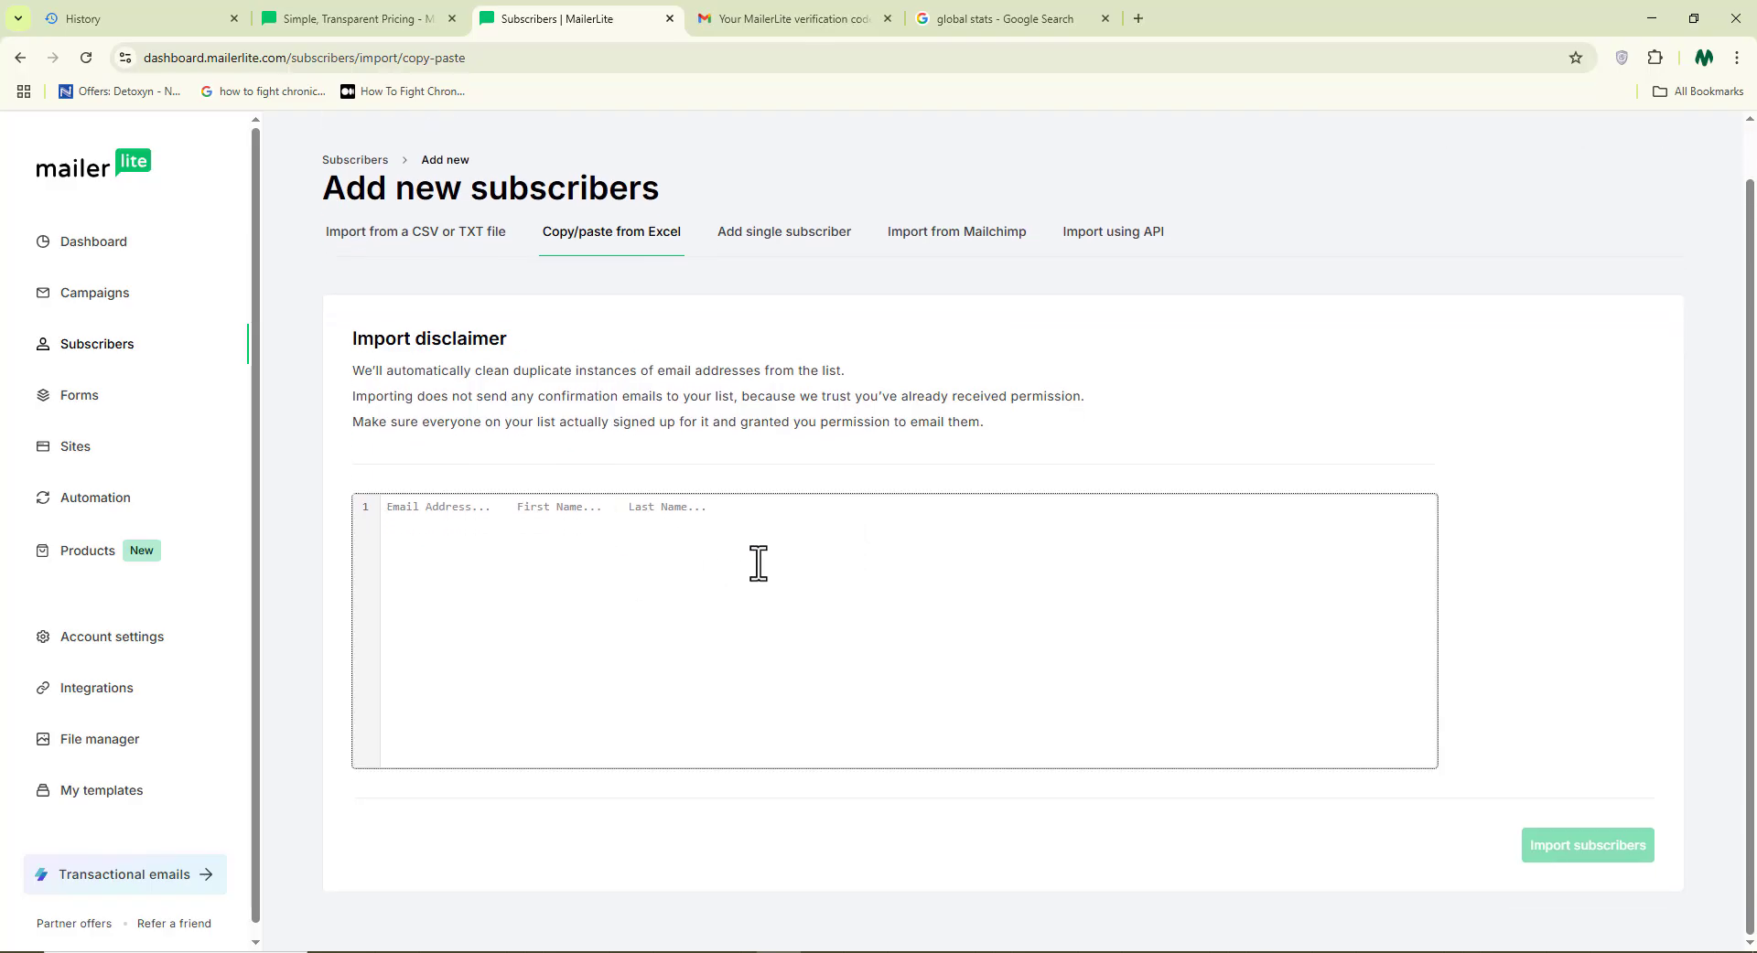
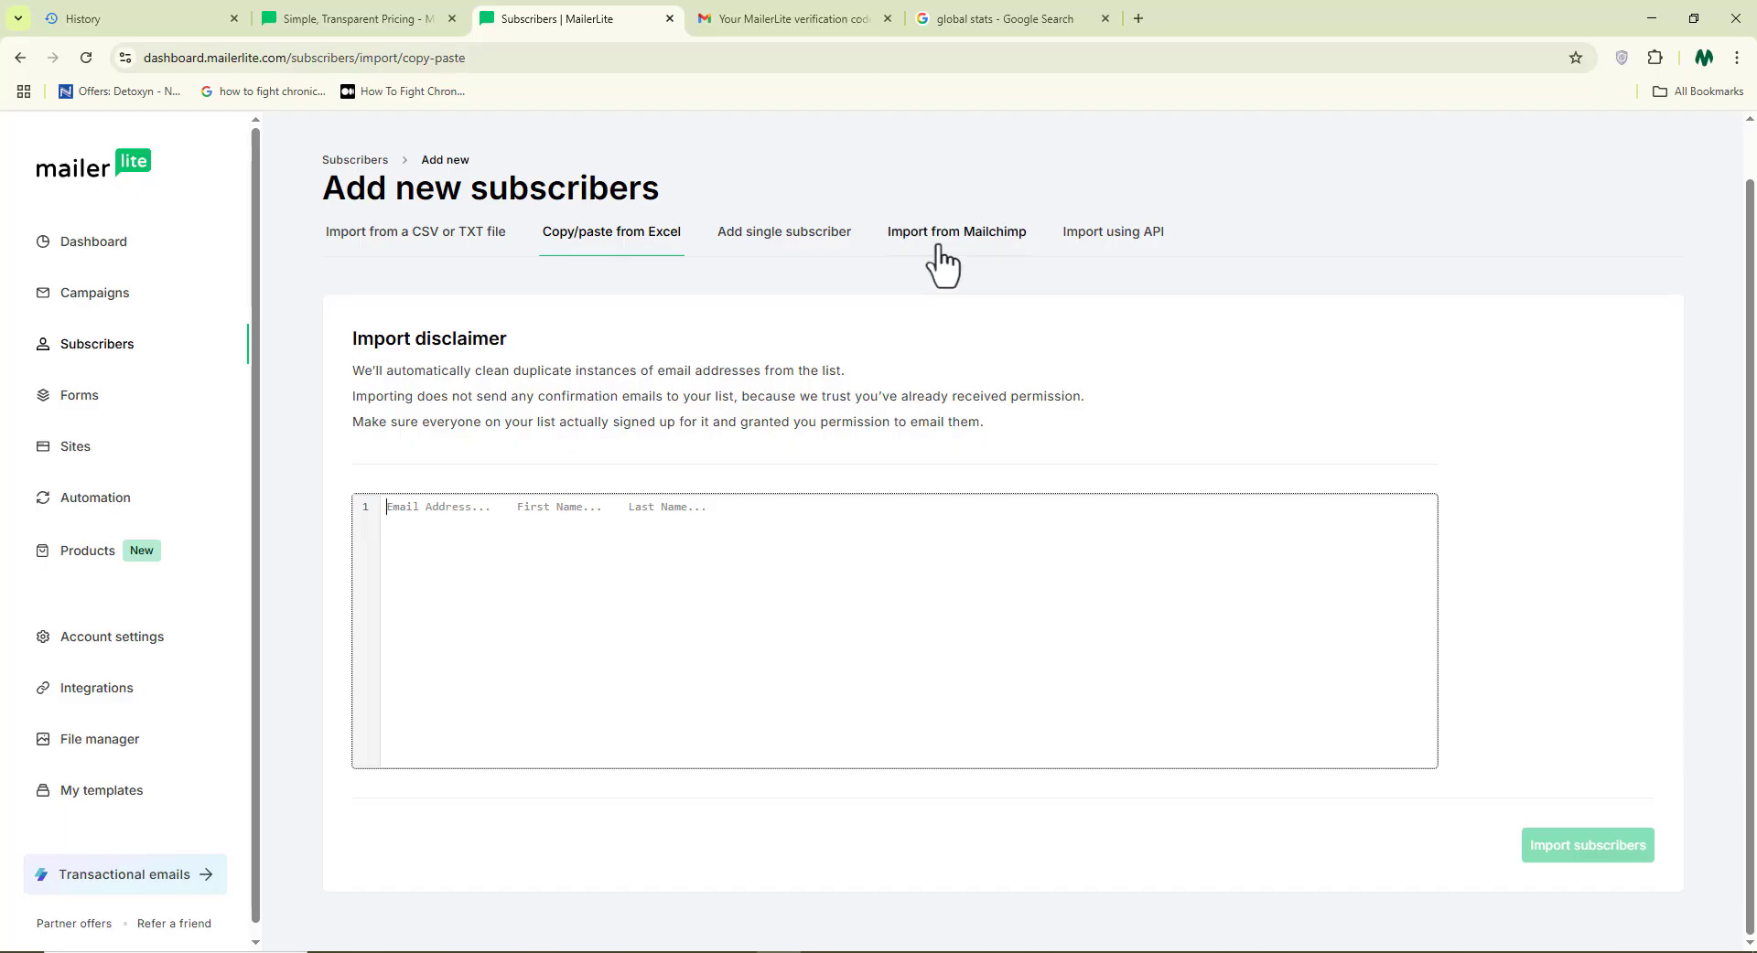
pyautogui.click(942, 241)
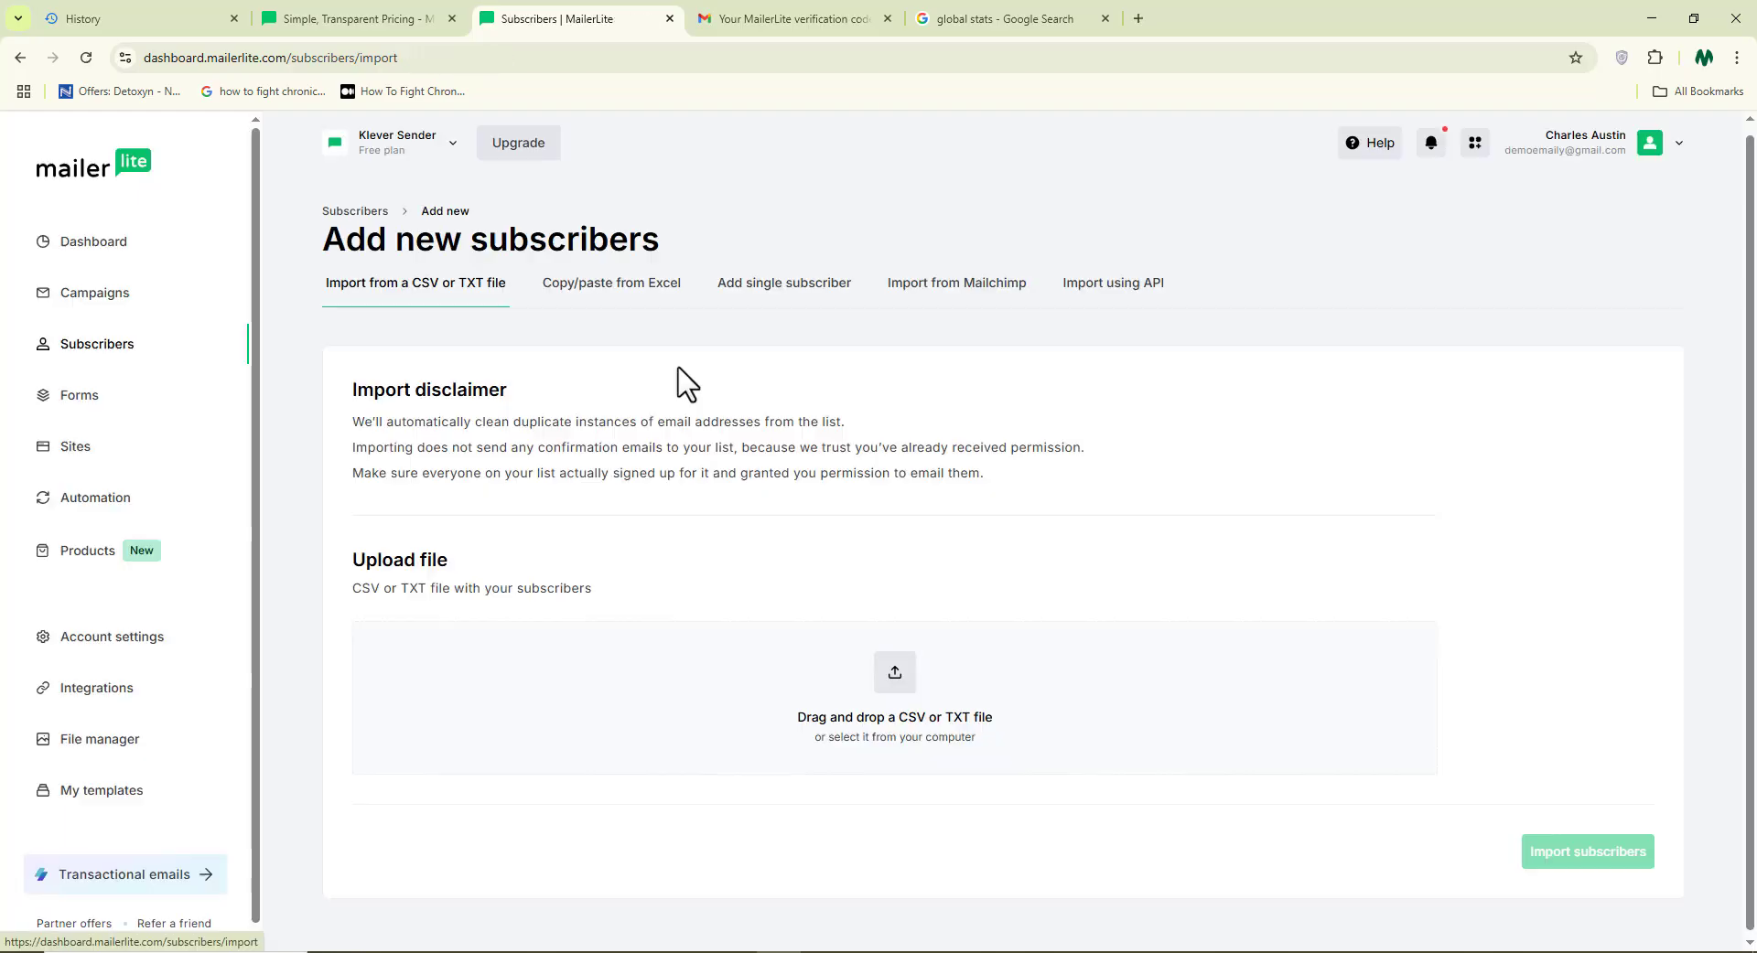
# Step: Upload the Sample CSV Output File from the ALL LEADS folder in Documents and import its subscribers to continue to field matching
pyautogui.click(886, 677)
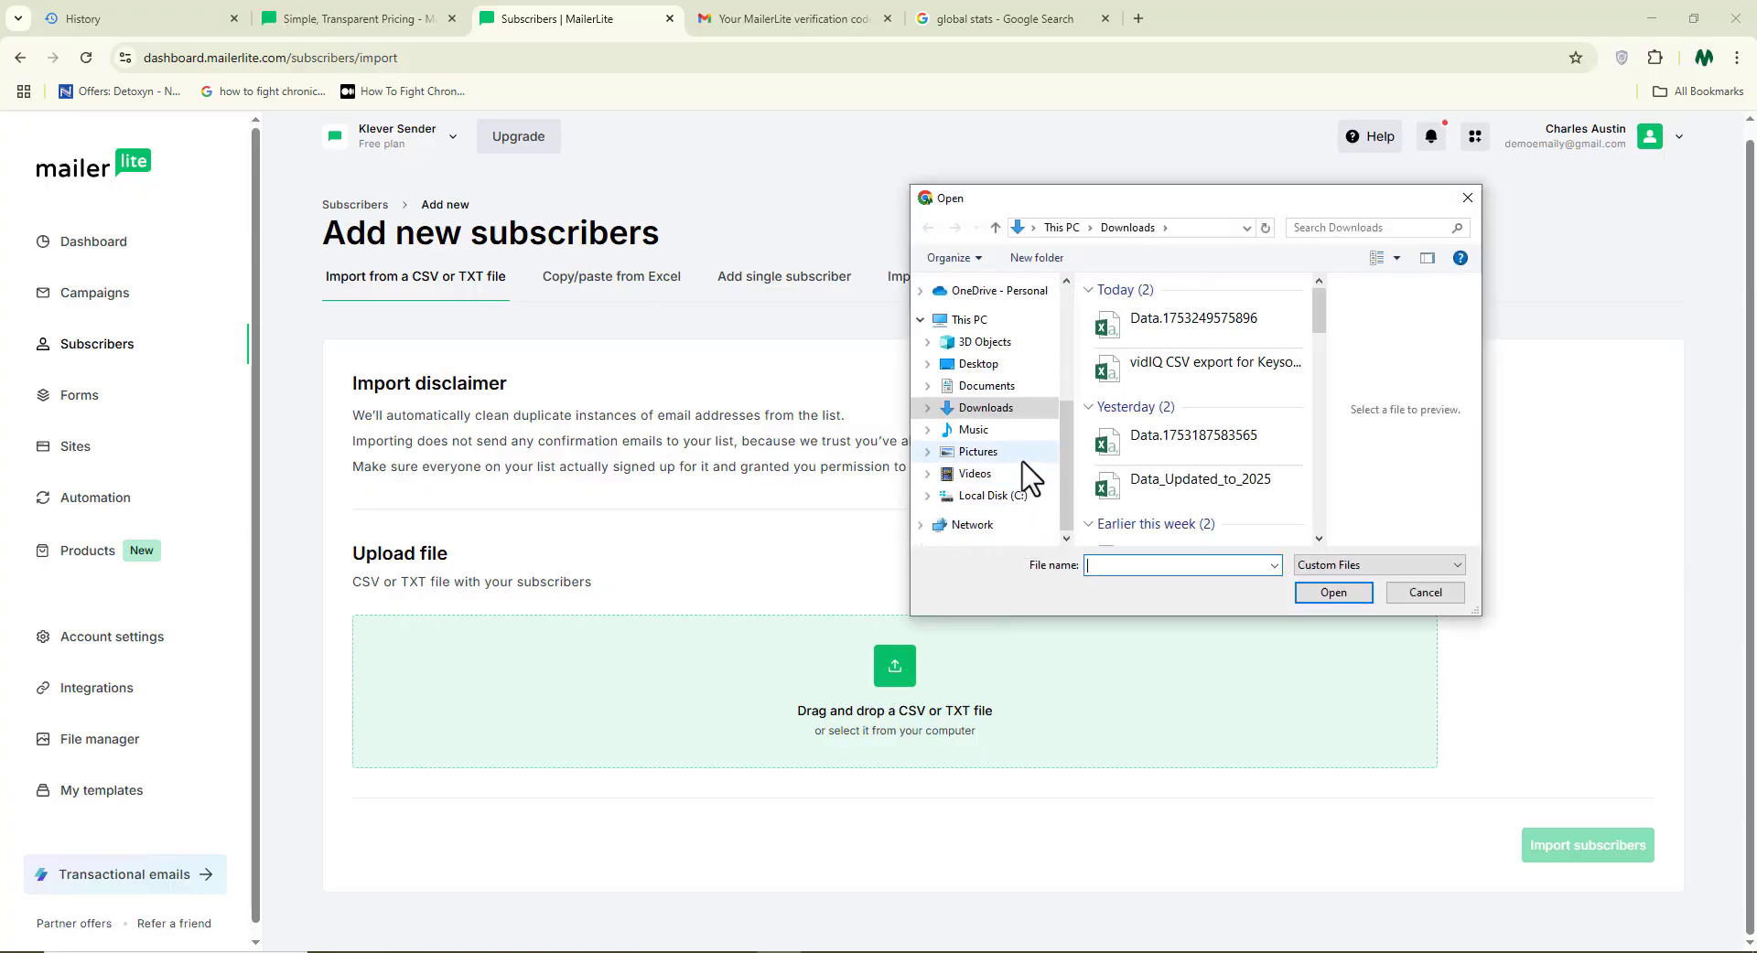
pyautogui.click(1034, 386)
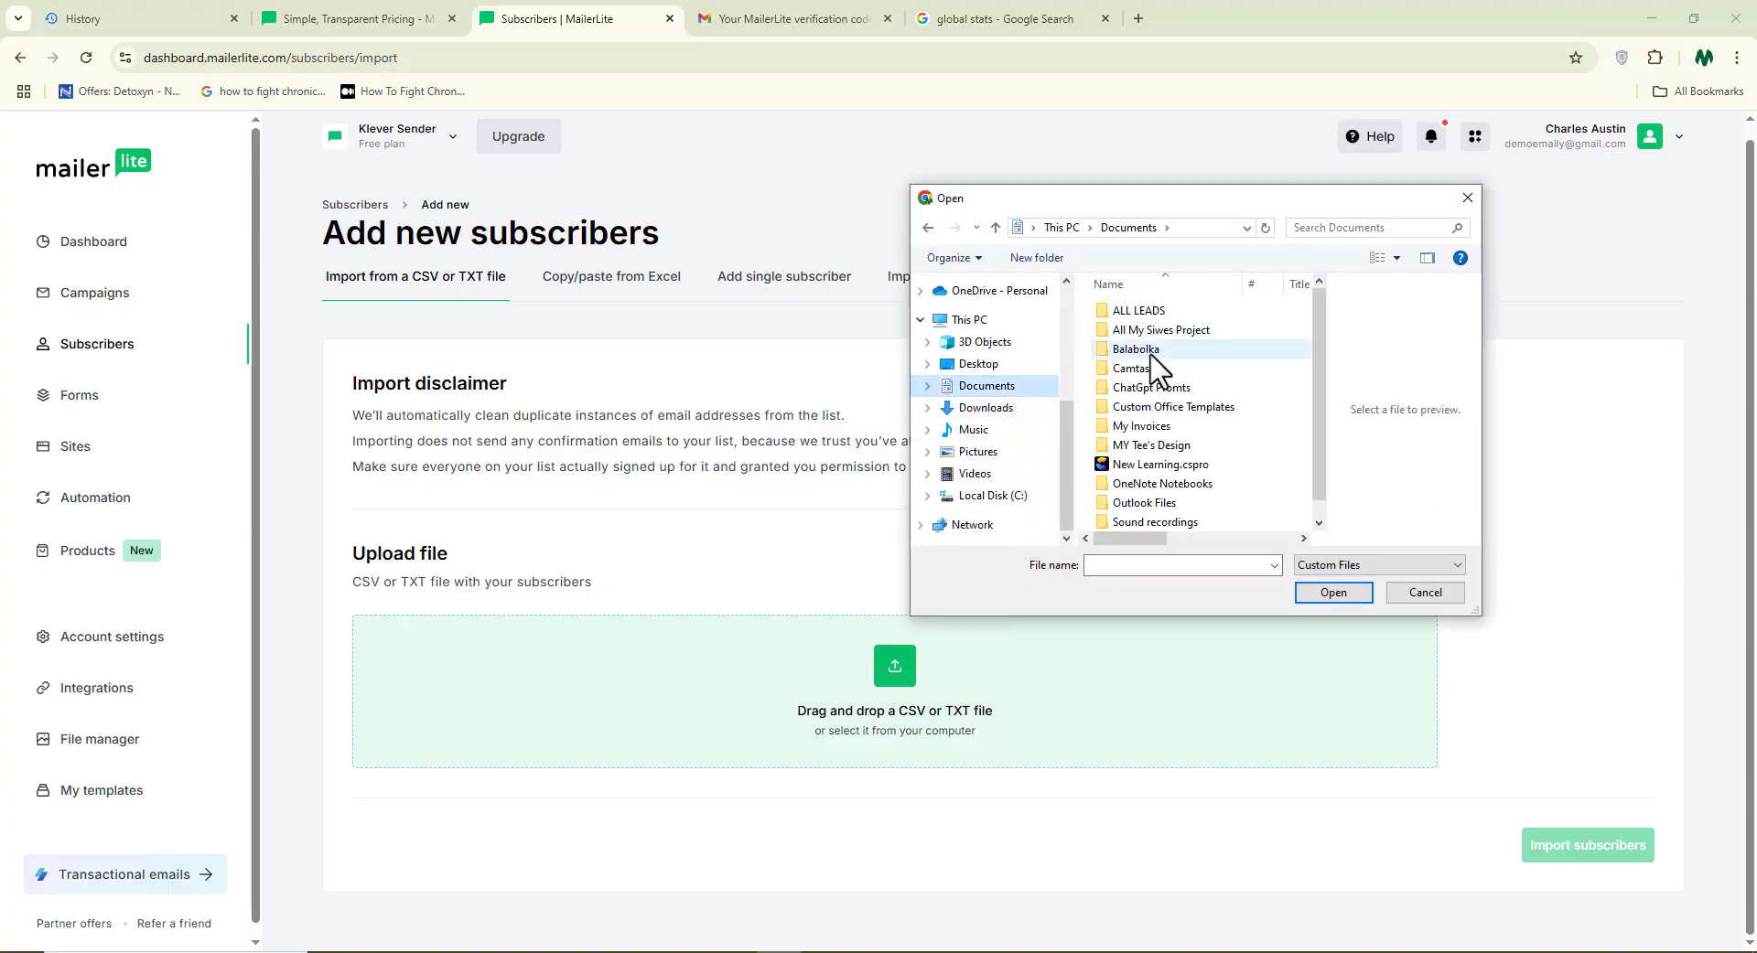
pyautogui.doubleClick(1139, 315)
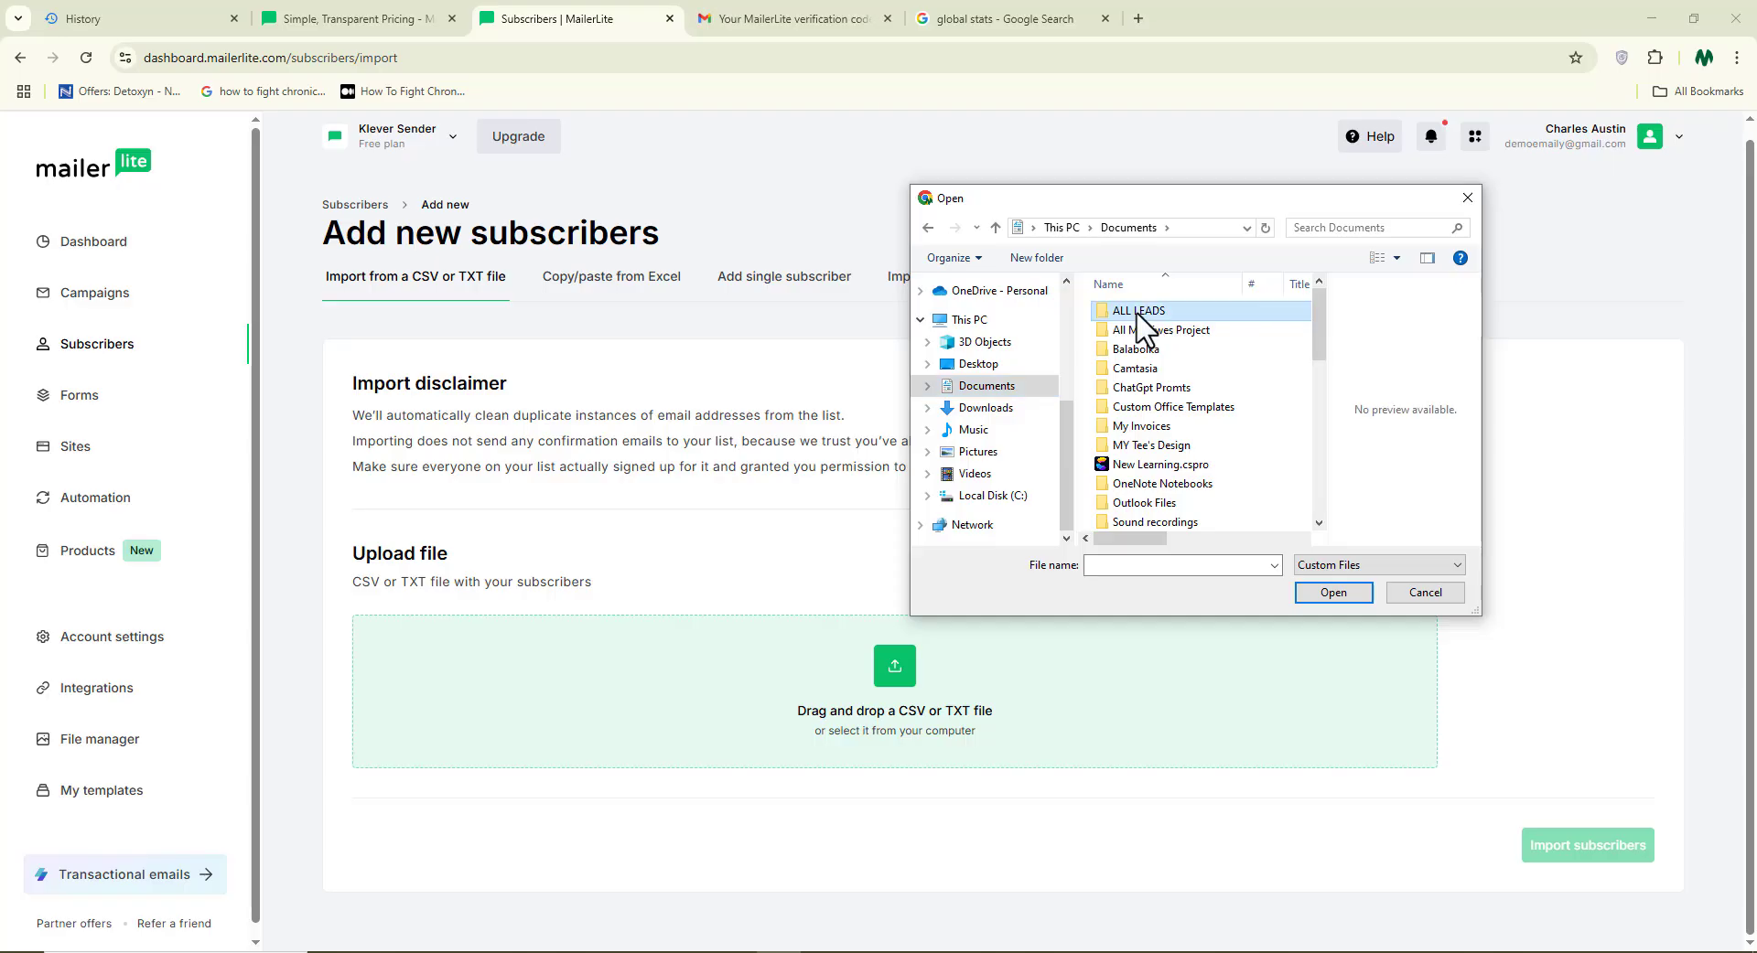
pyautogui.moveTo(1318, 361); pyautogui.dragTo(1324, 517)
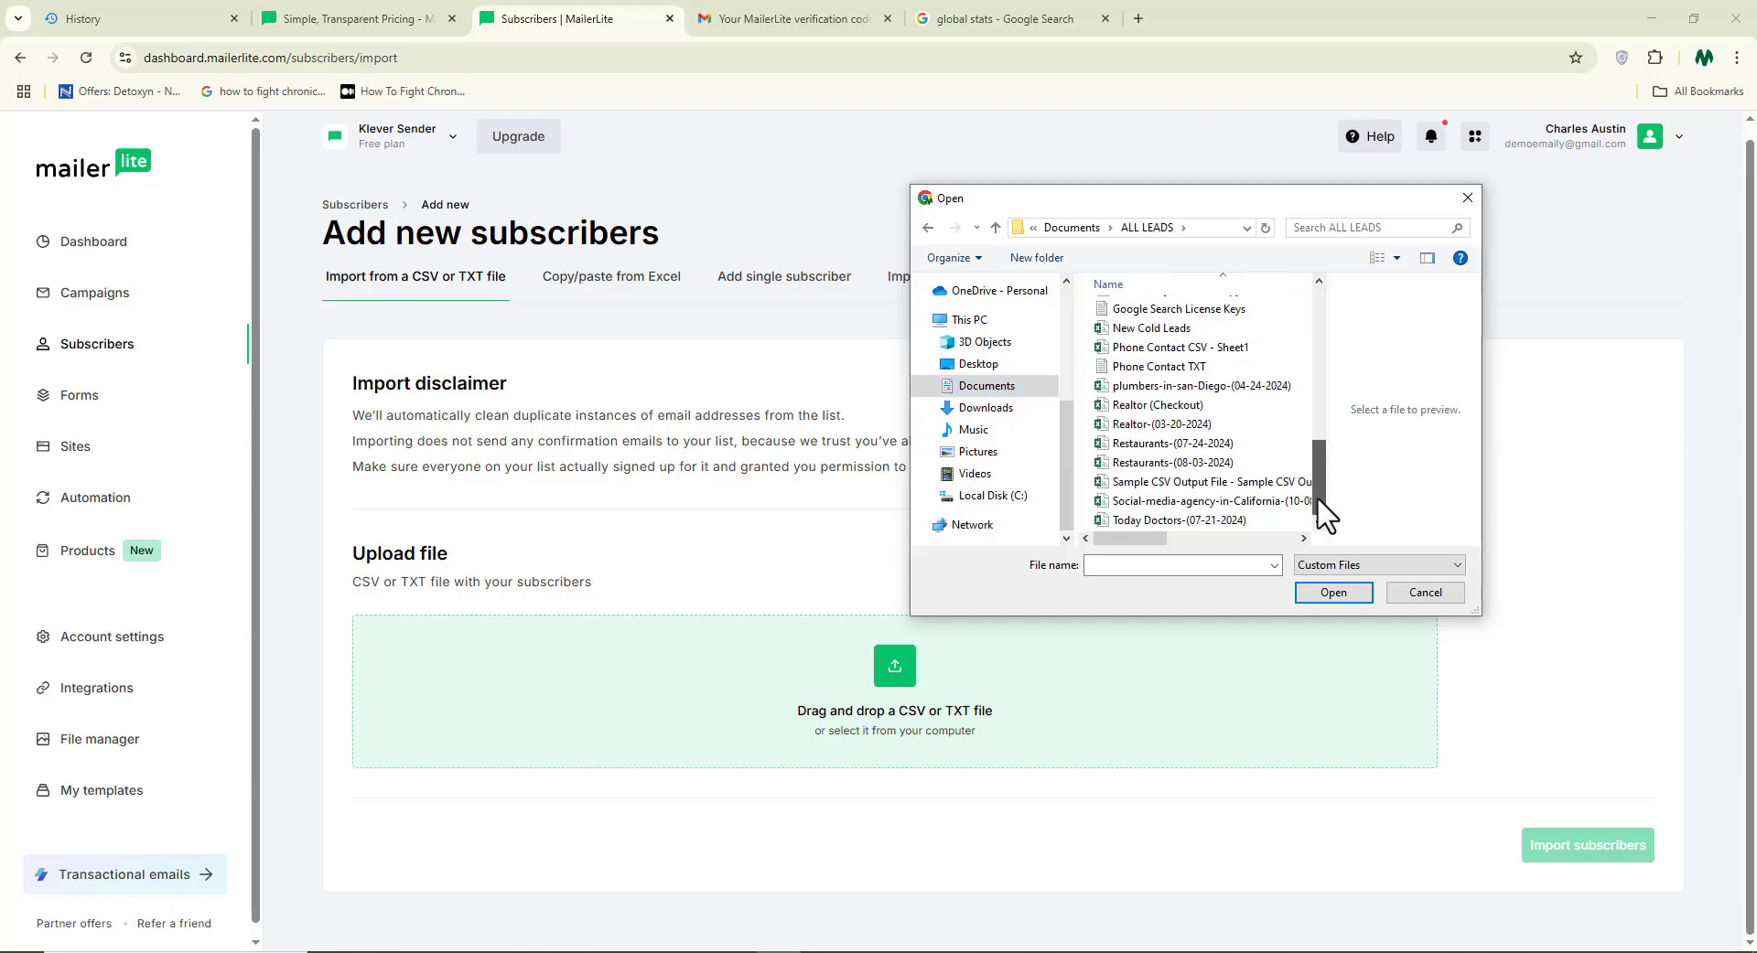
pyautogui.click(1196, 482)
pyautogui.click(1336, 595)
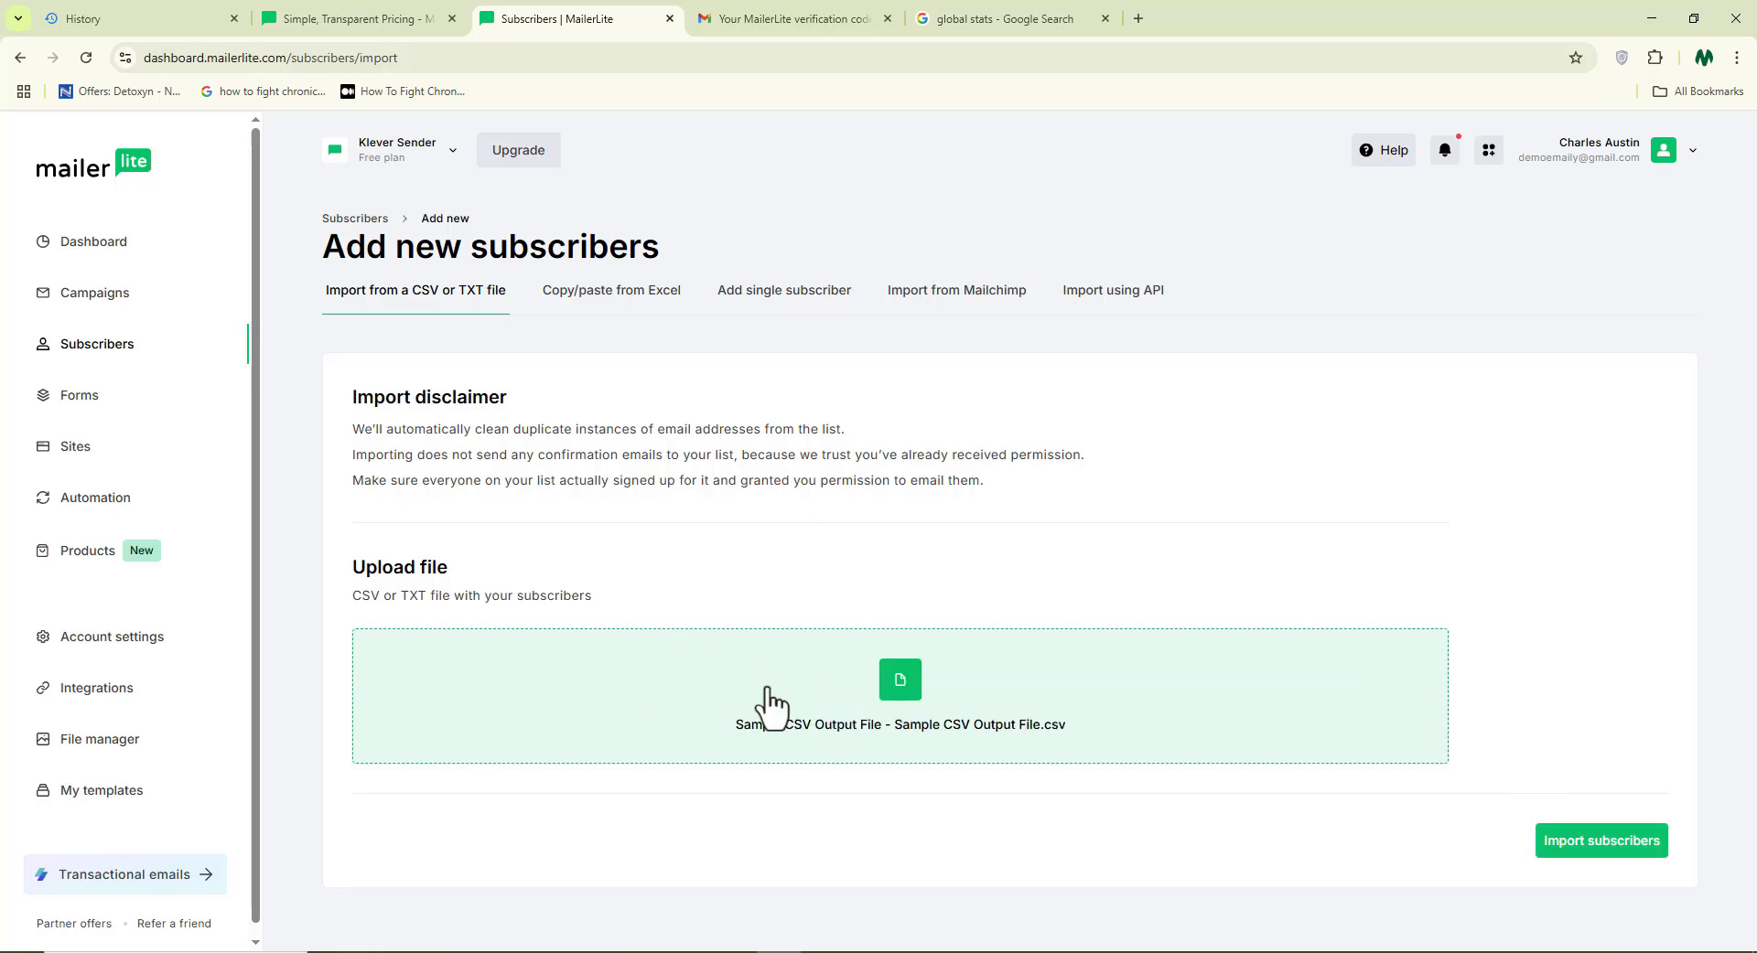
pyautogui.click(1588, 853)
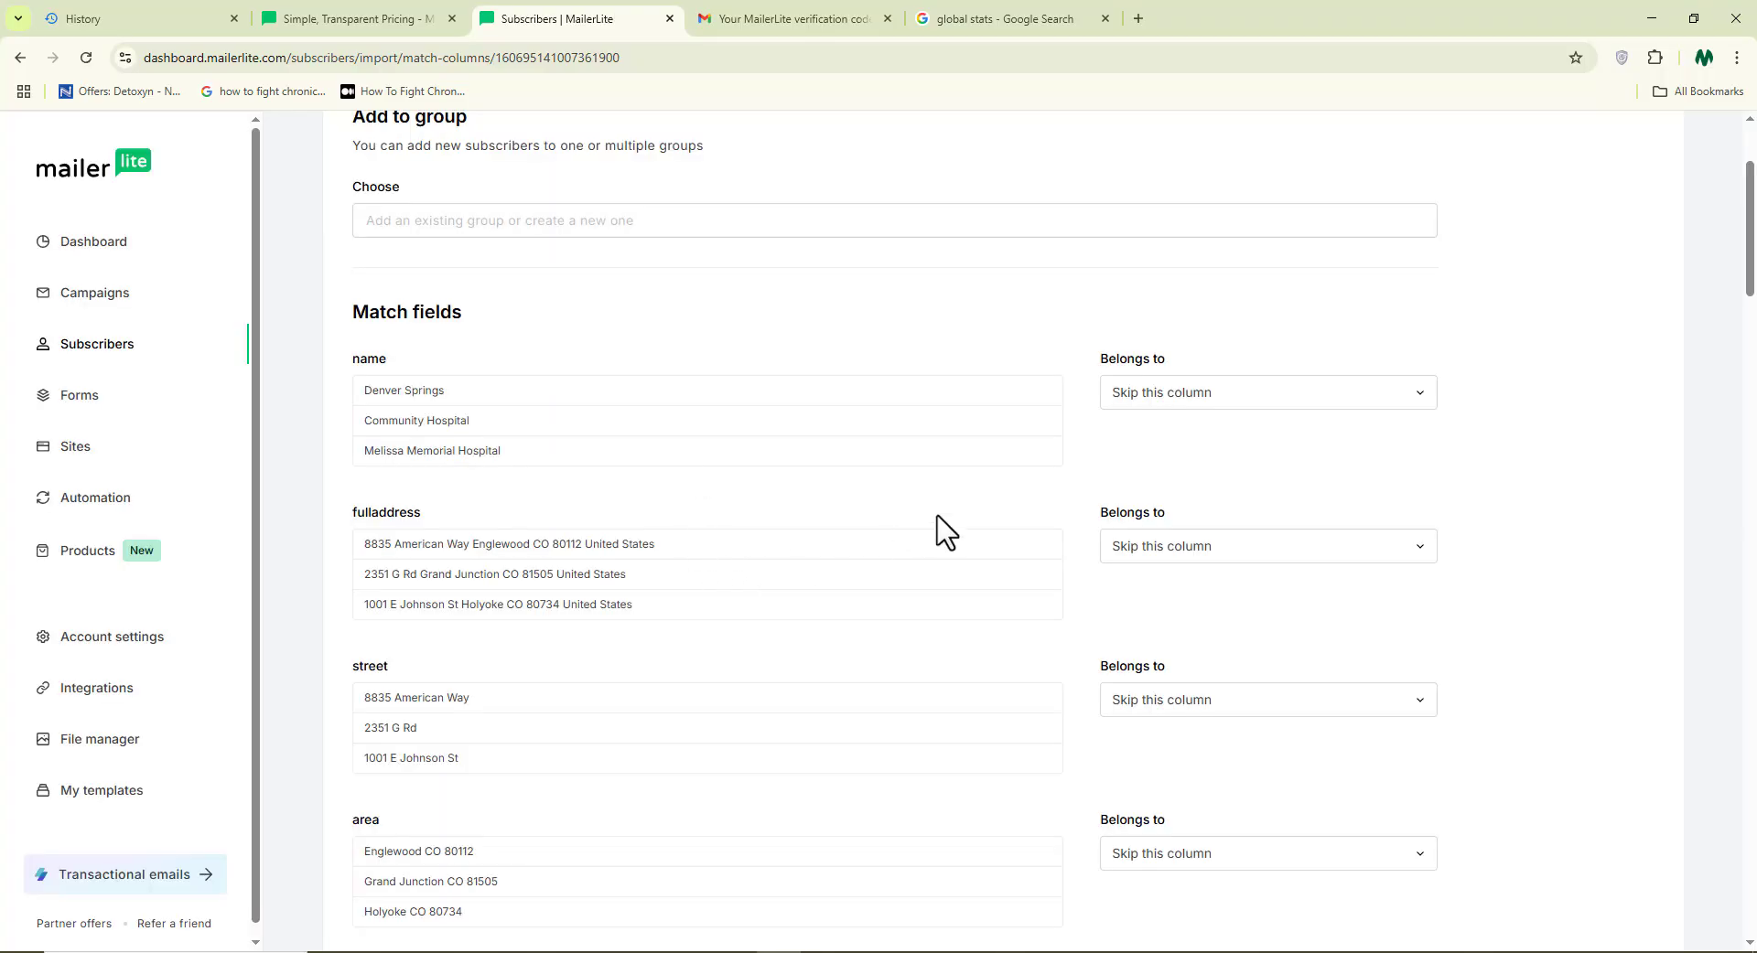
# Step: Match the name column of the imported file to the Name field
pyautogui.moveTo(472, 316); pyautogui.dragTo(340, 316)
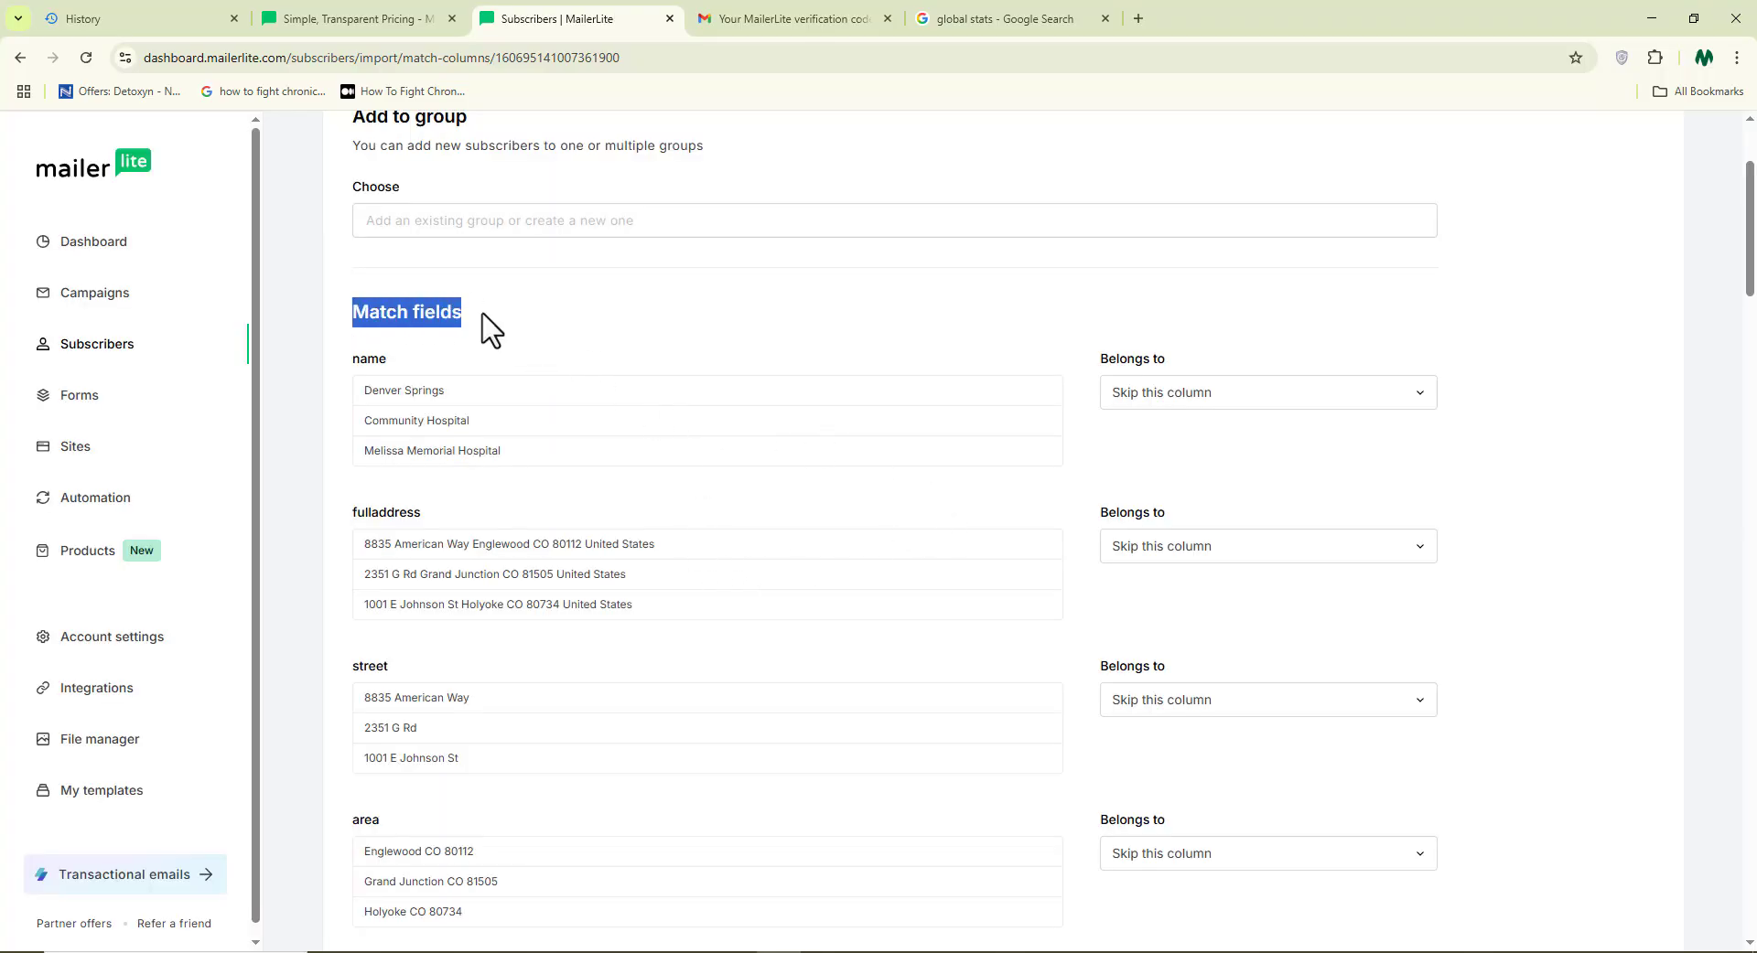
pyautogui.click(517, 320)
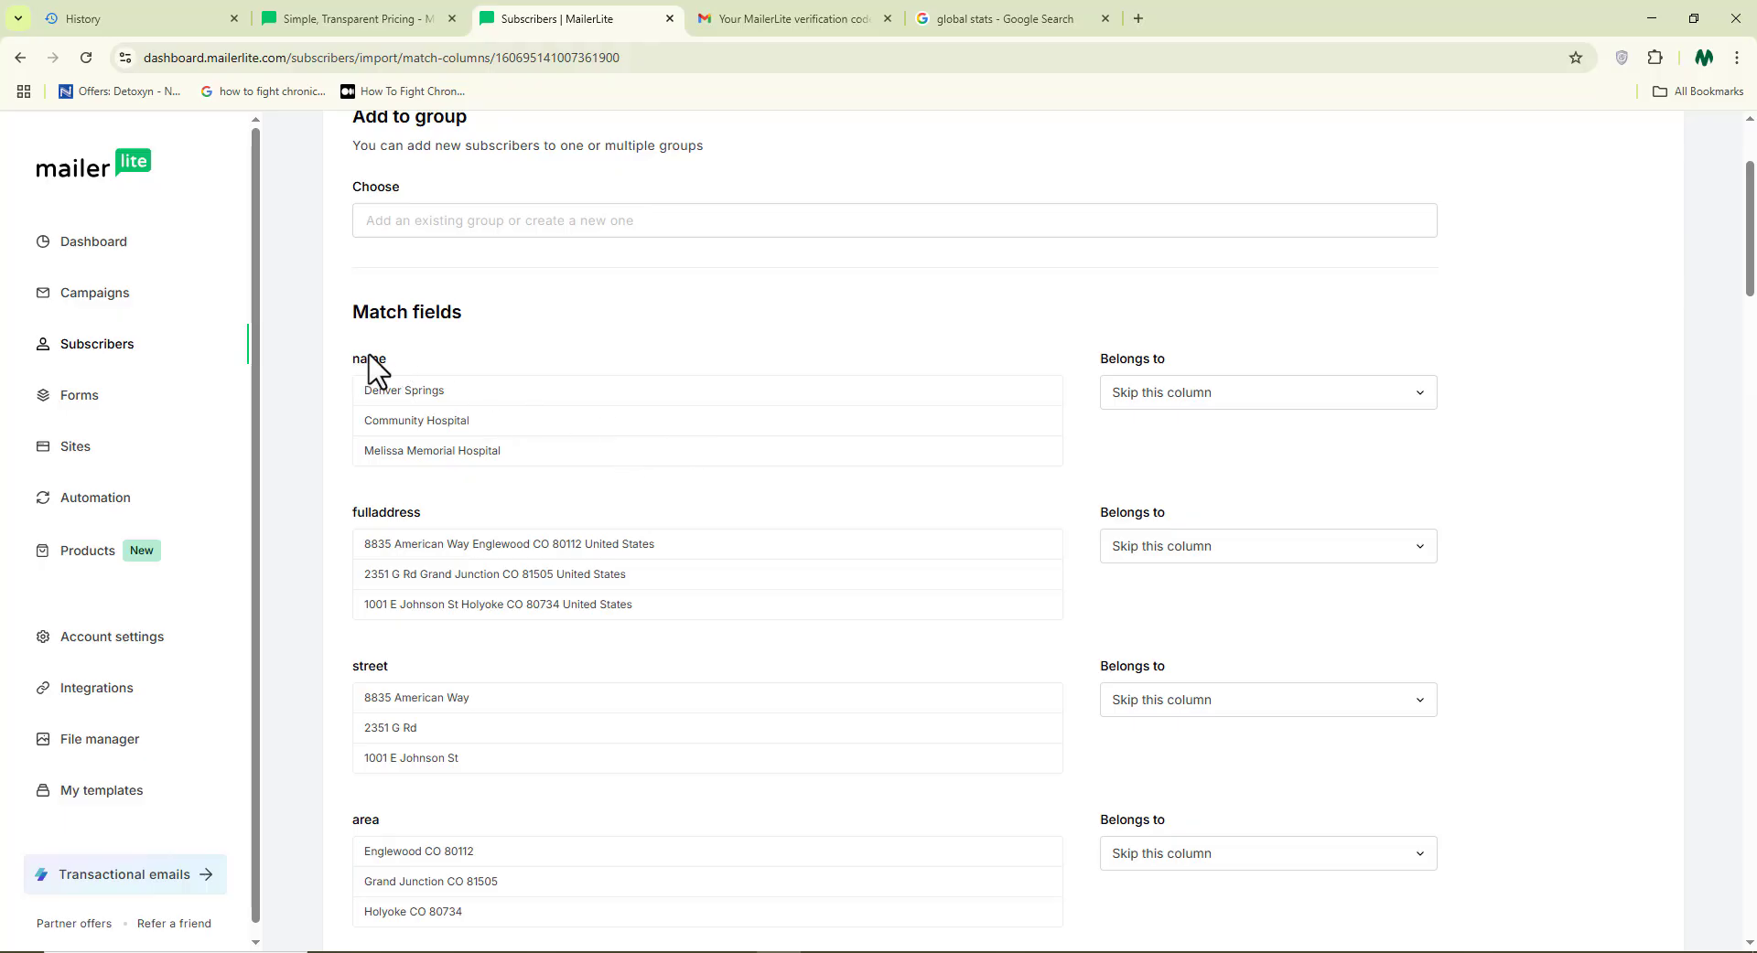
pyautogui.click(1241, 396)
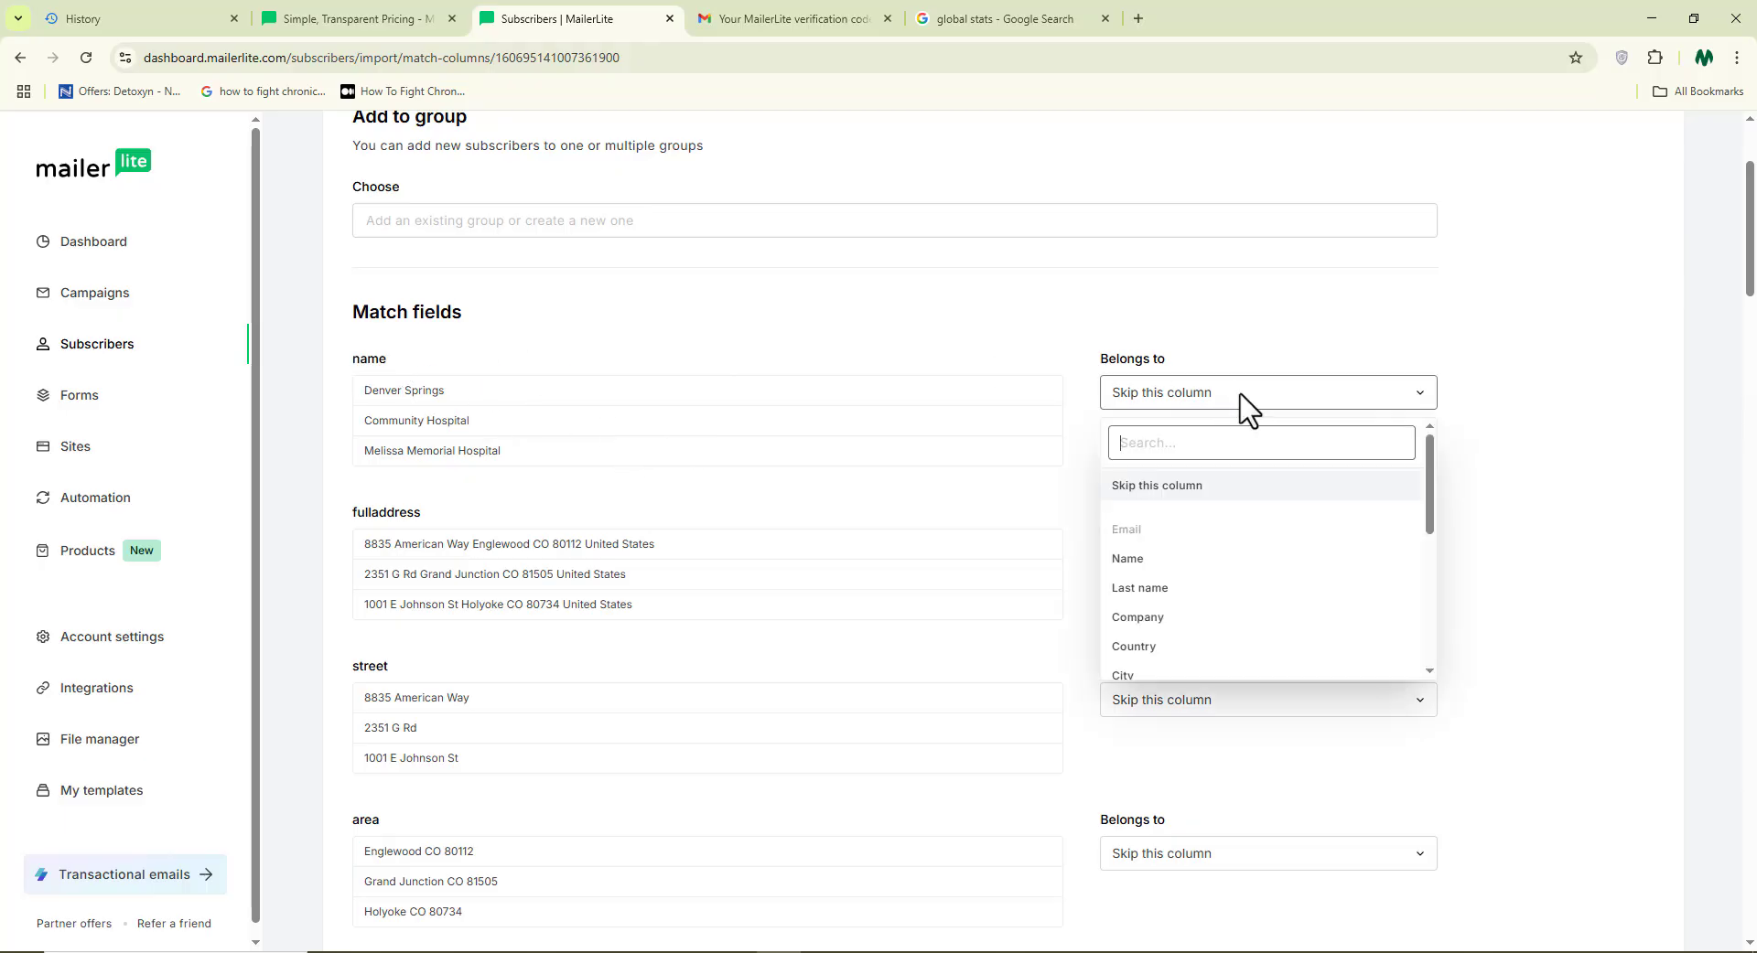
pyautogui.click(1184, 566)
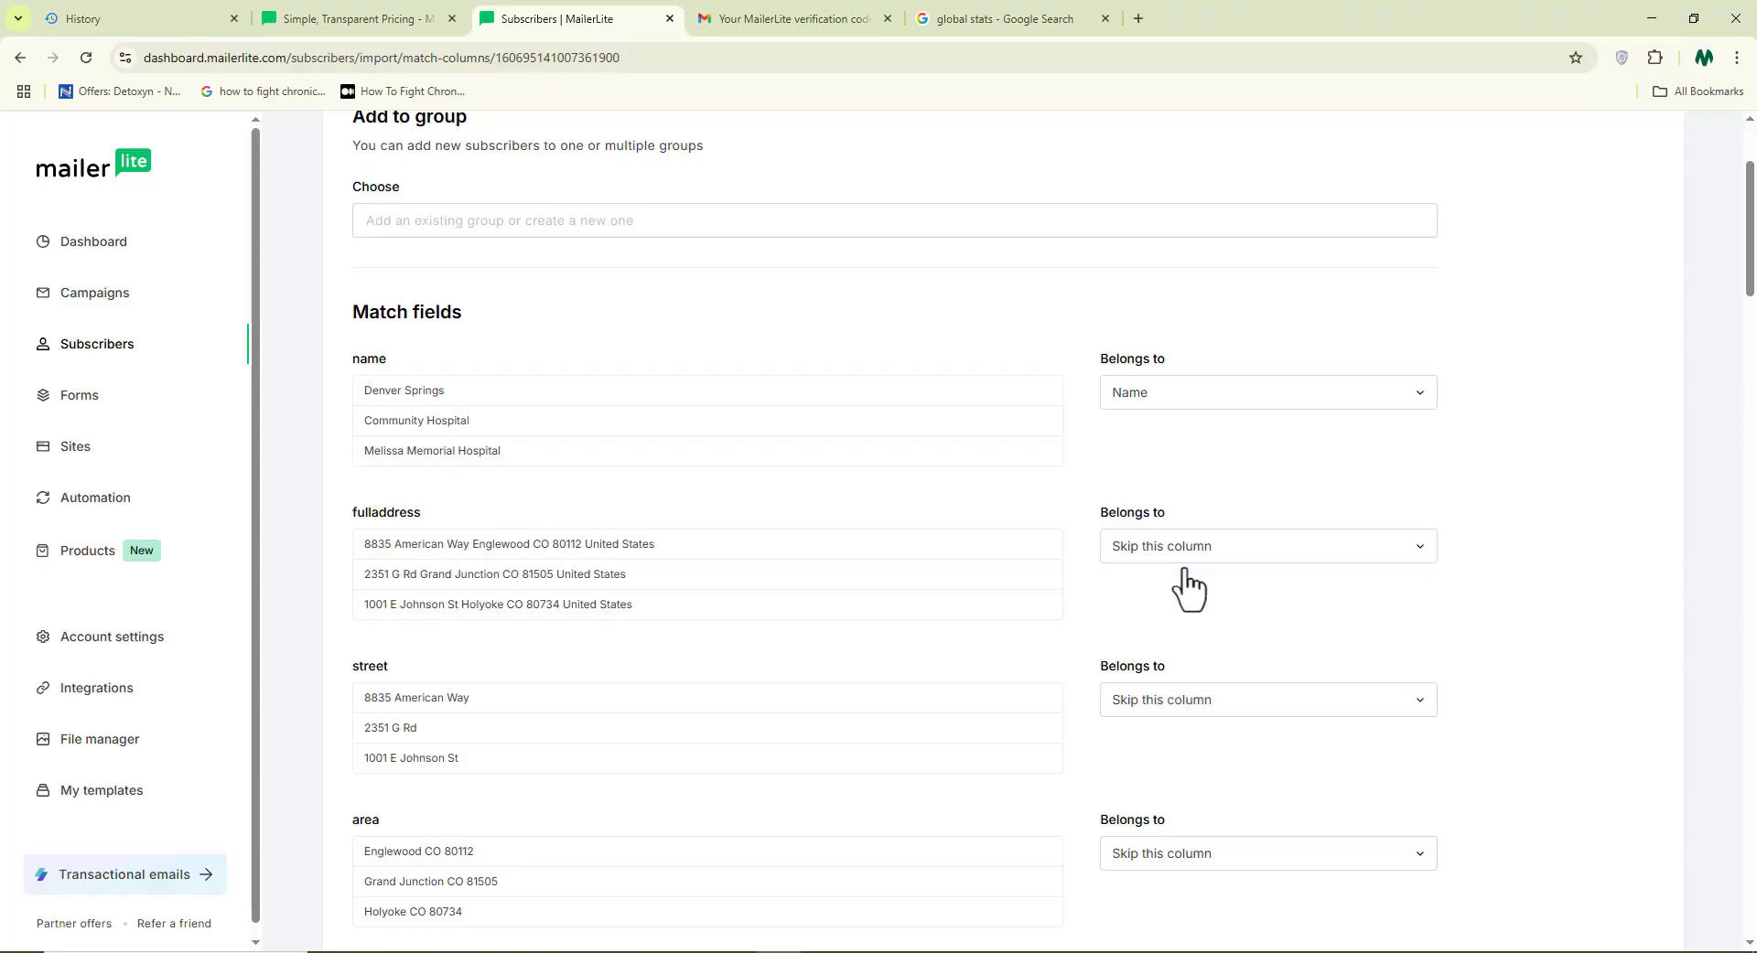
# Step: Check the available fields for the fulladdress column and match it to Country
pyautogui.doubleClick(358, 515)
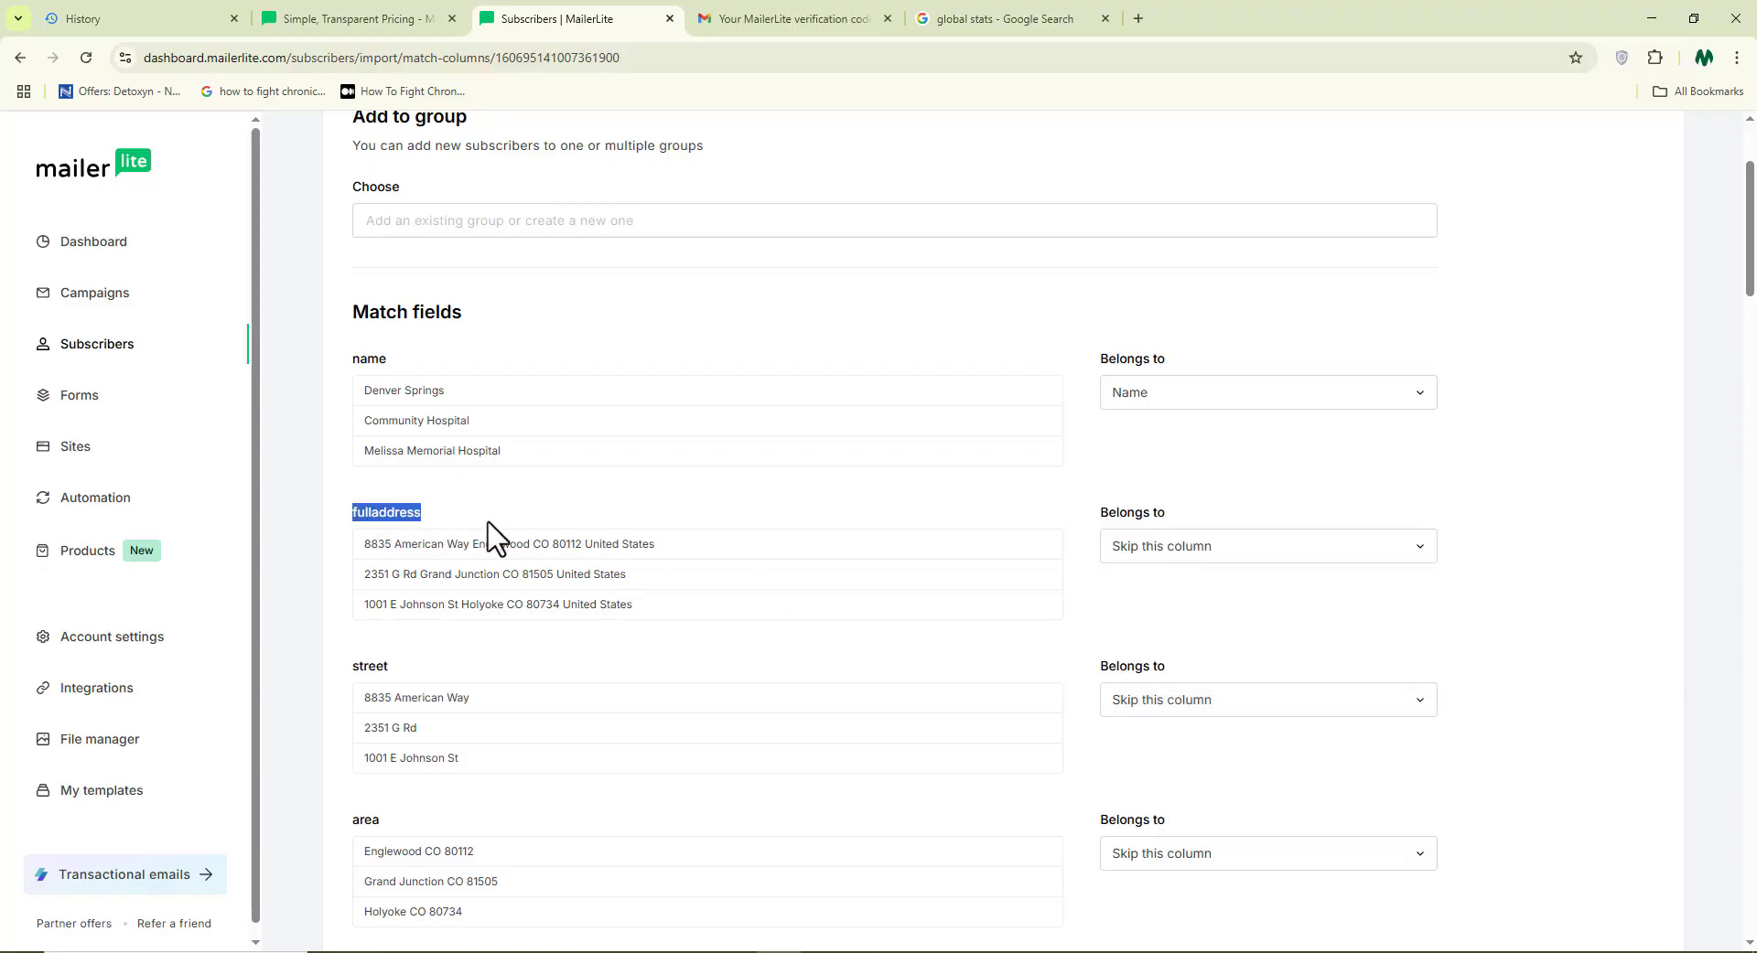
pyautogui.click(491, 536)
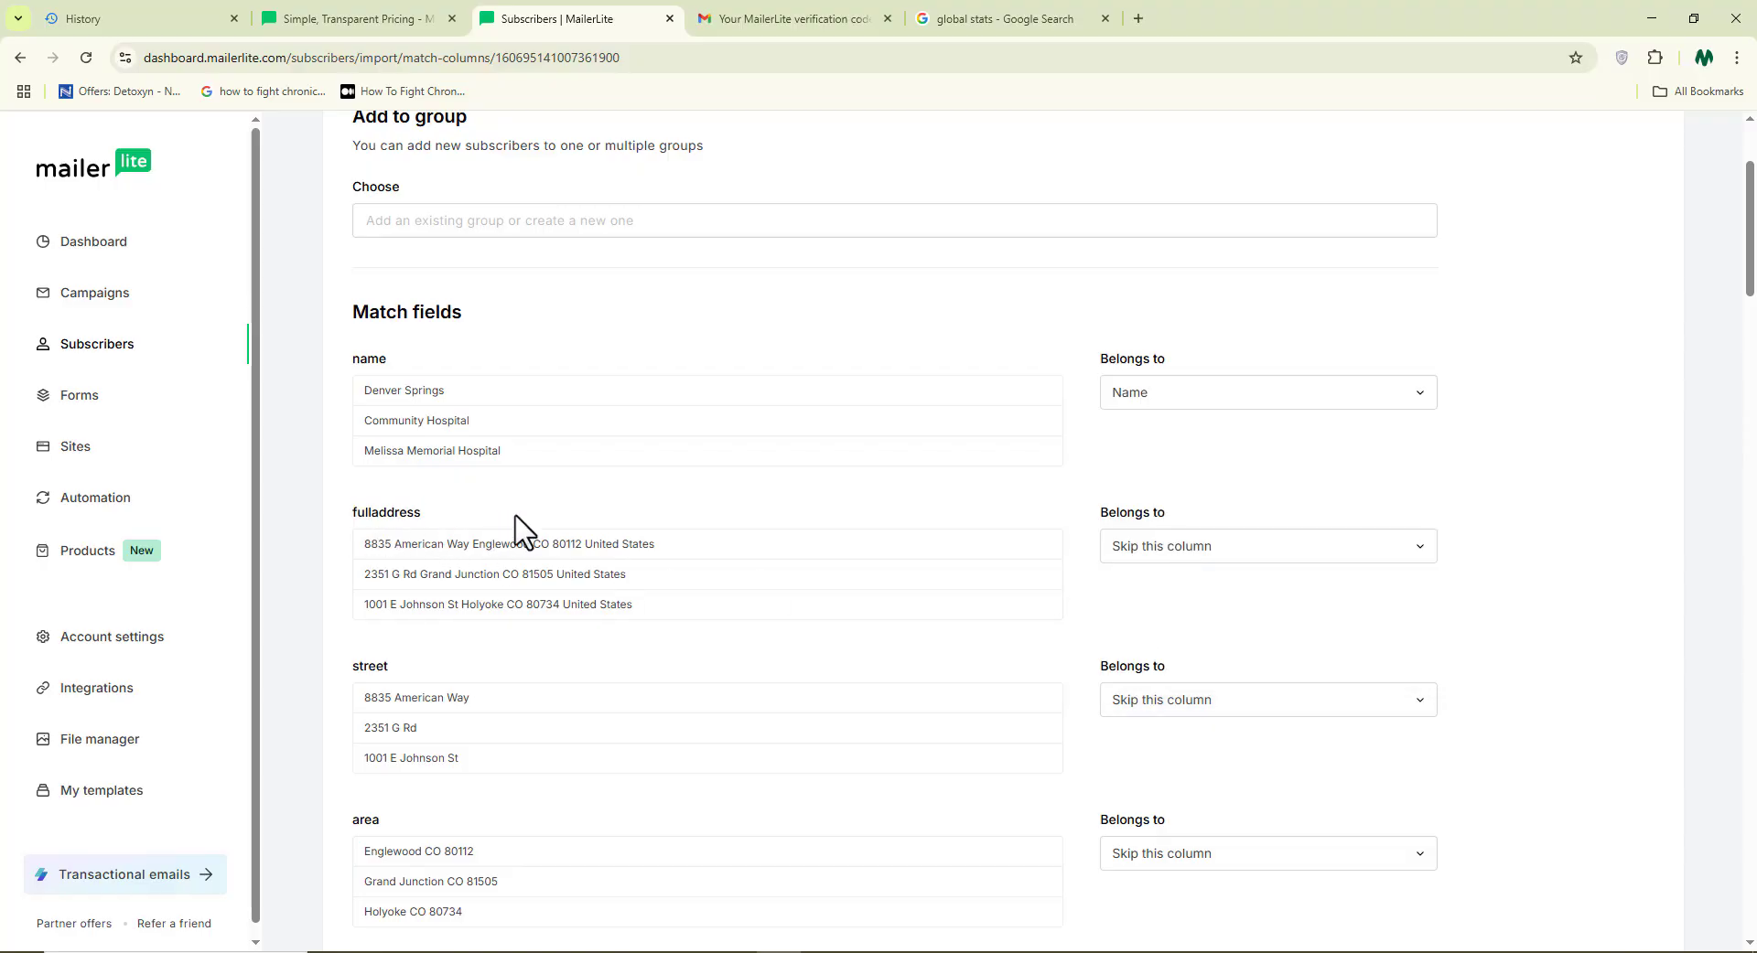
pyautogui.click(1180, 554)
pyautogui.scroll(-5, 1231, 677)
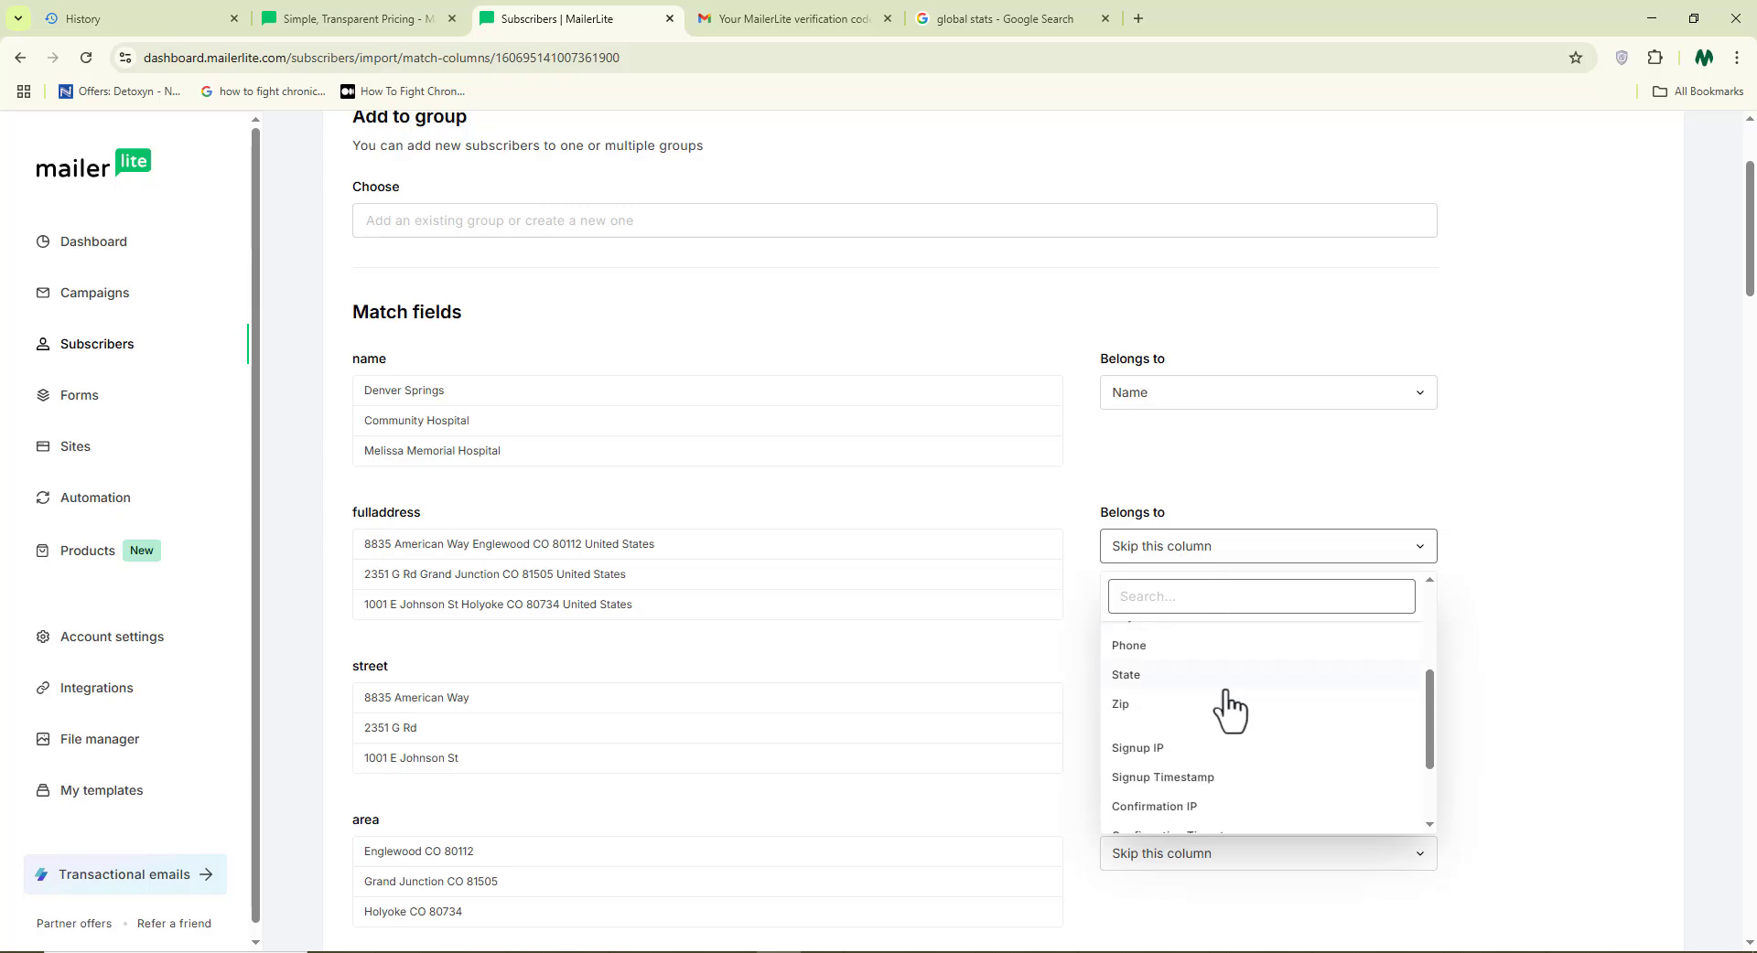
pyautogui.scroll(-3, 1229, 706)
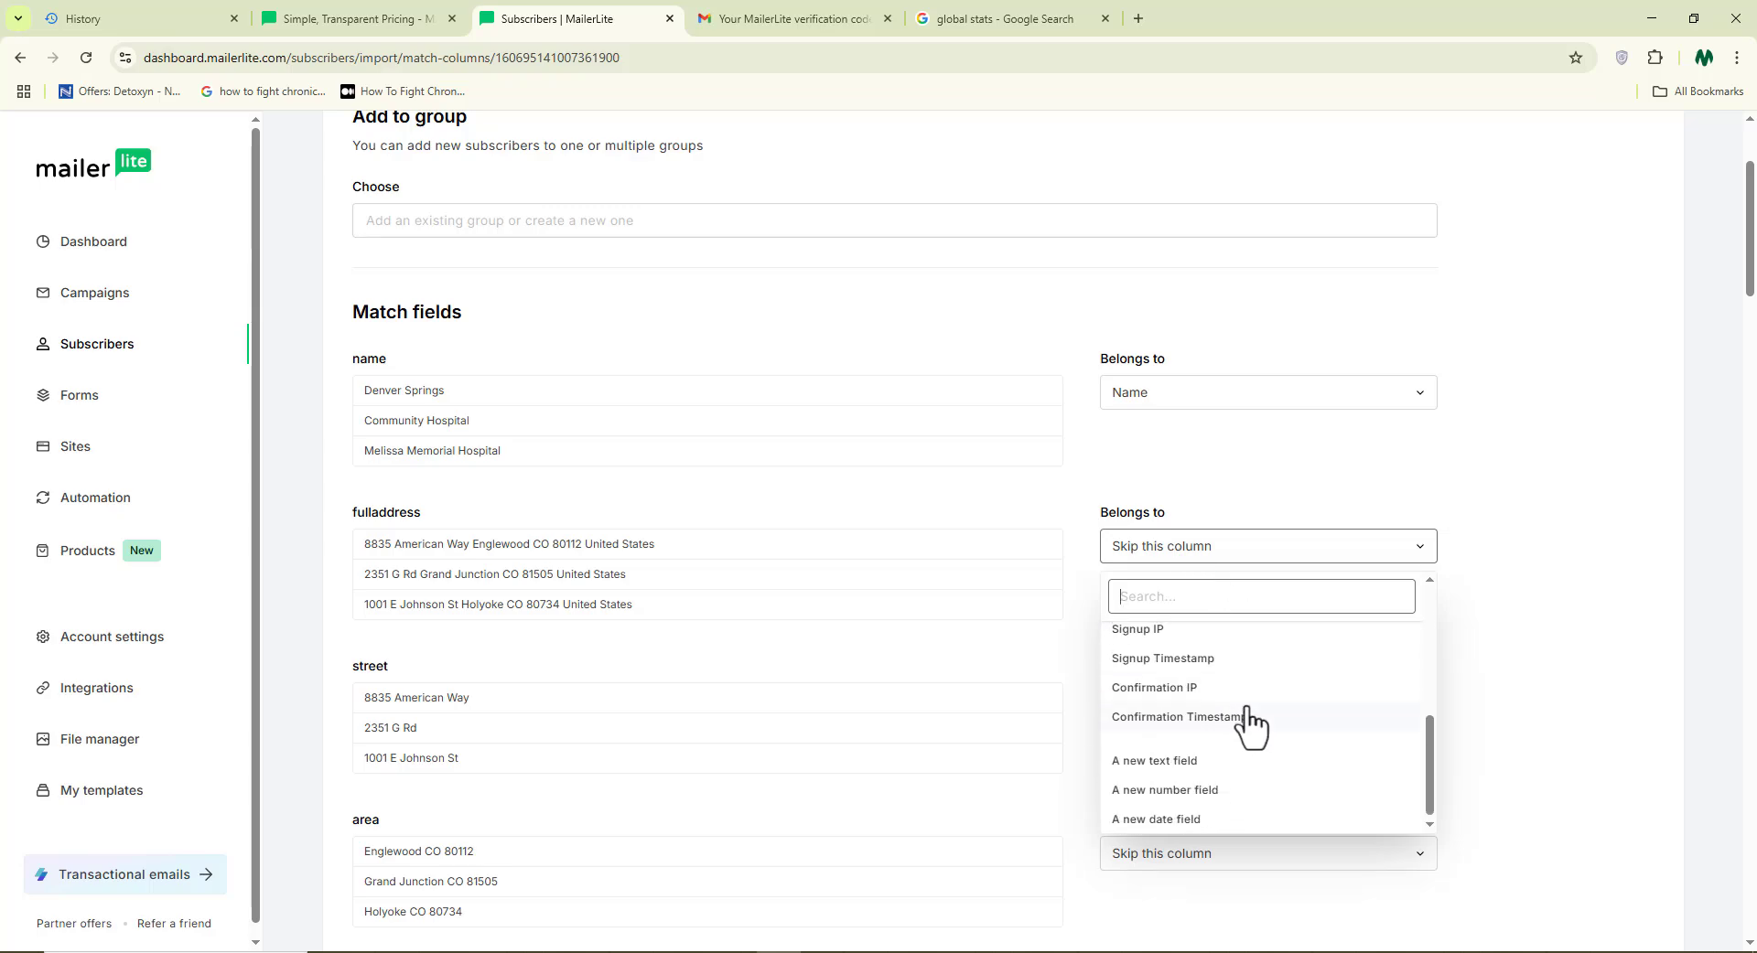
pyautogui.scroll(4, 1250, 723)
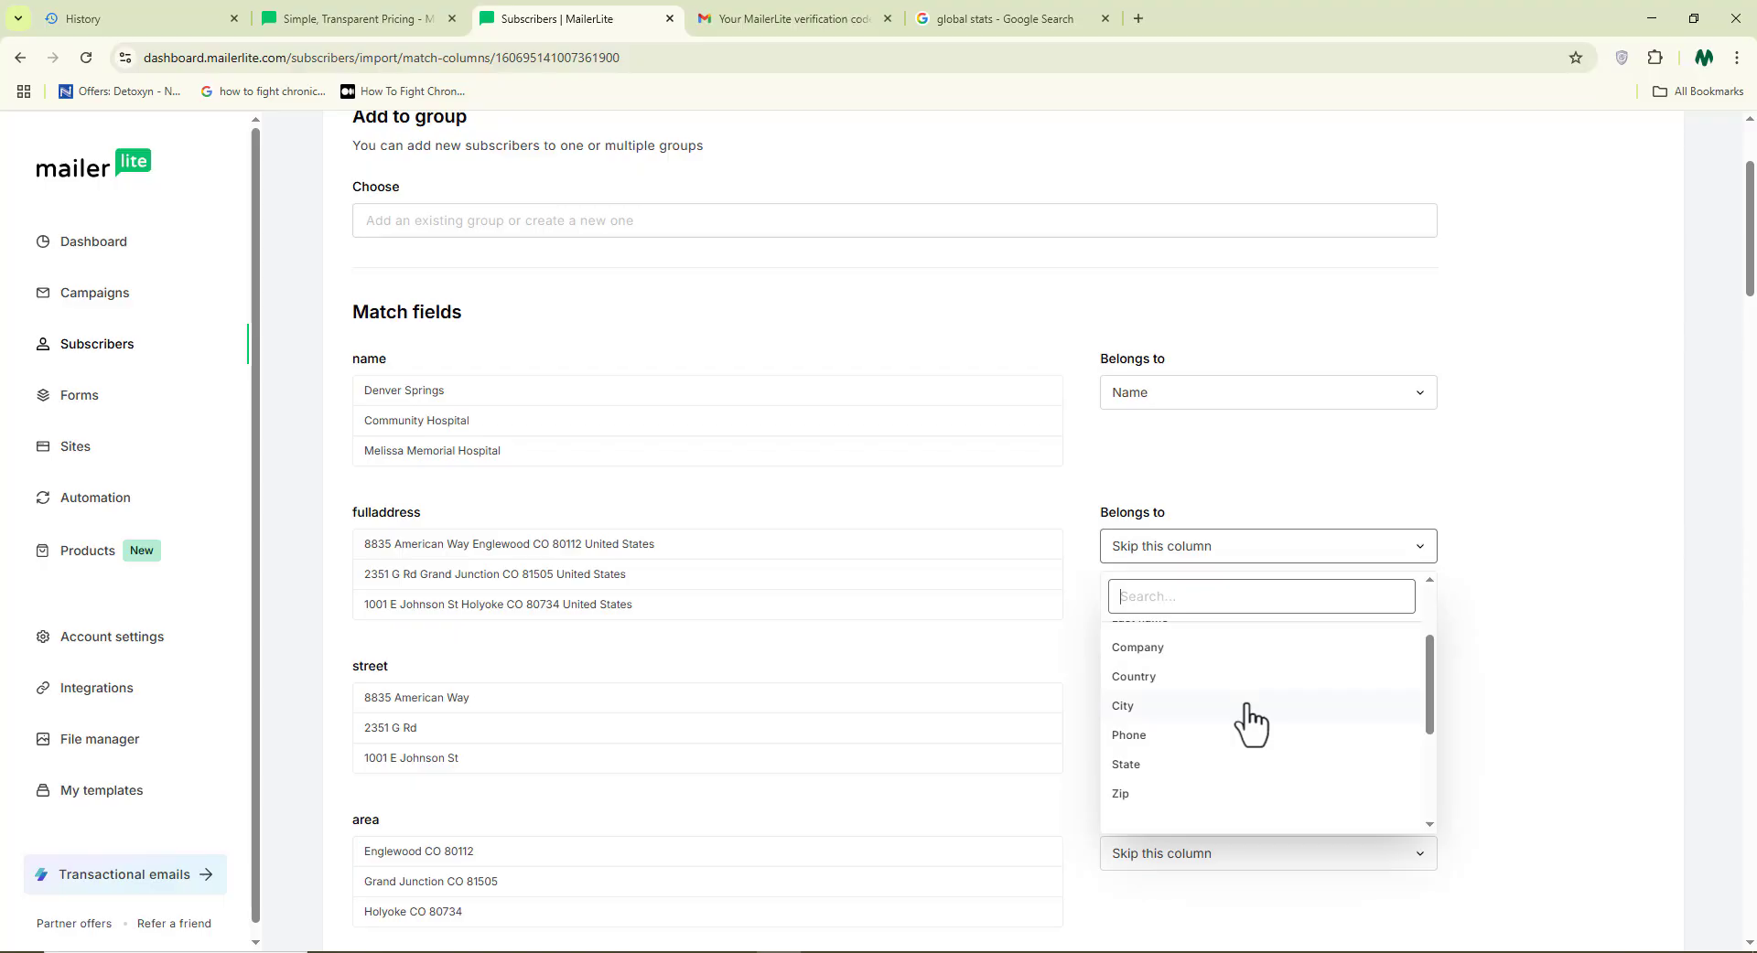
pyautogui.scroll(2, 1248, 722)
pyautogui.scroll(-2, 1231, 719)
pyautogui.click(1183, 685)
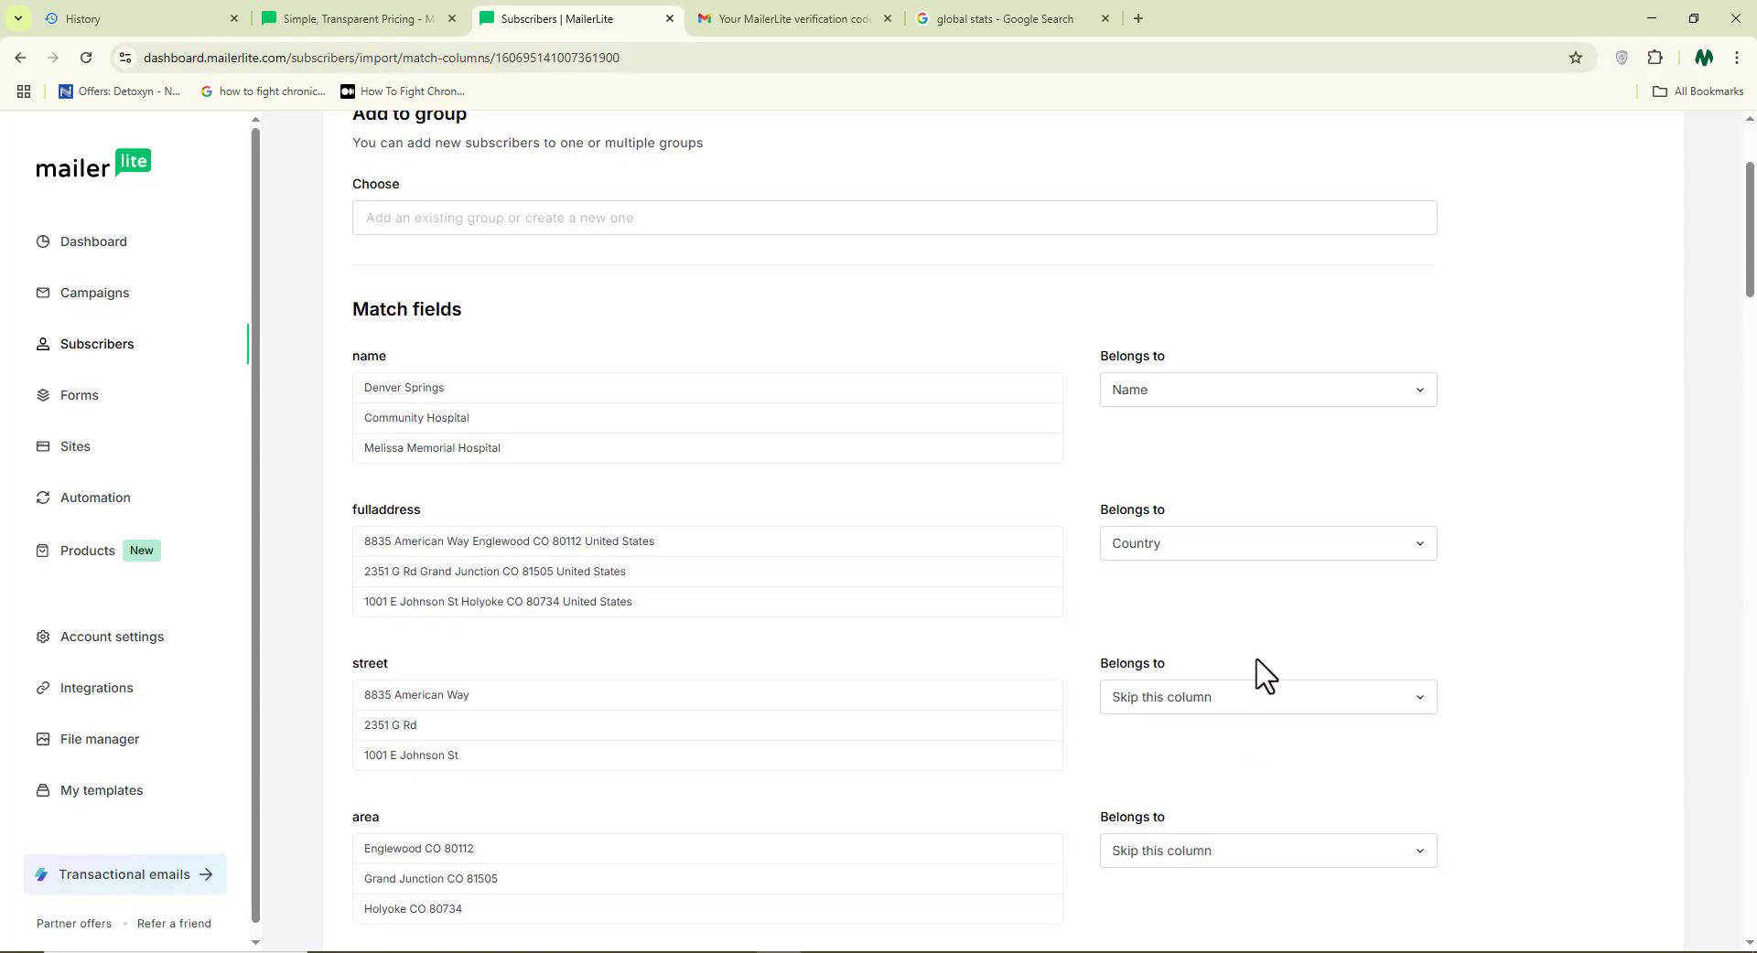
# Step: Match the phone 1 column to the Phone field
pyautogui.scroll(-5, 1265, 677)
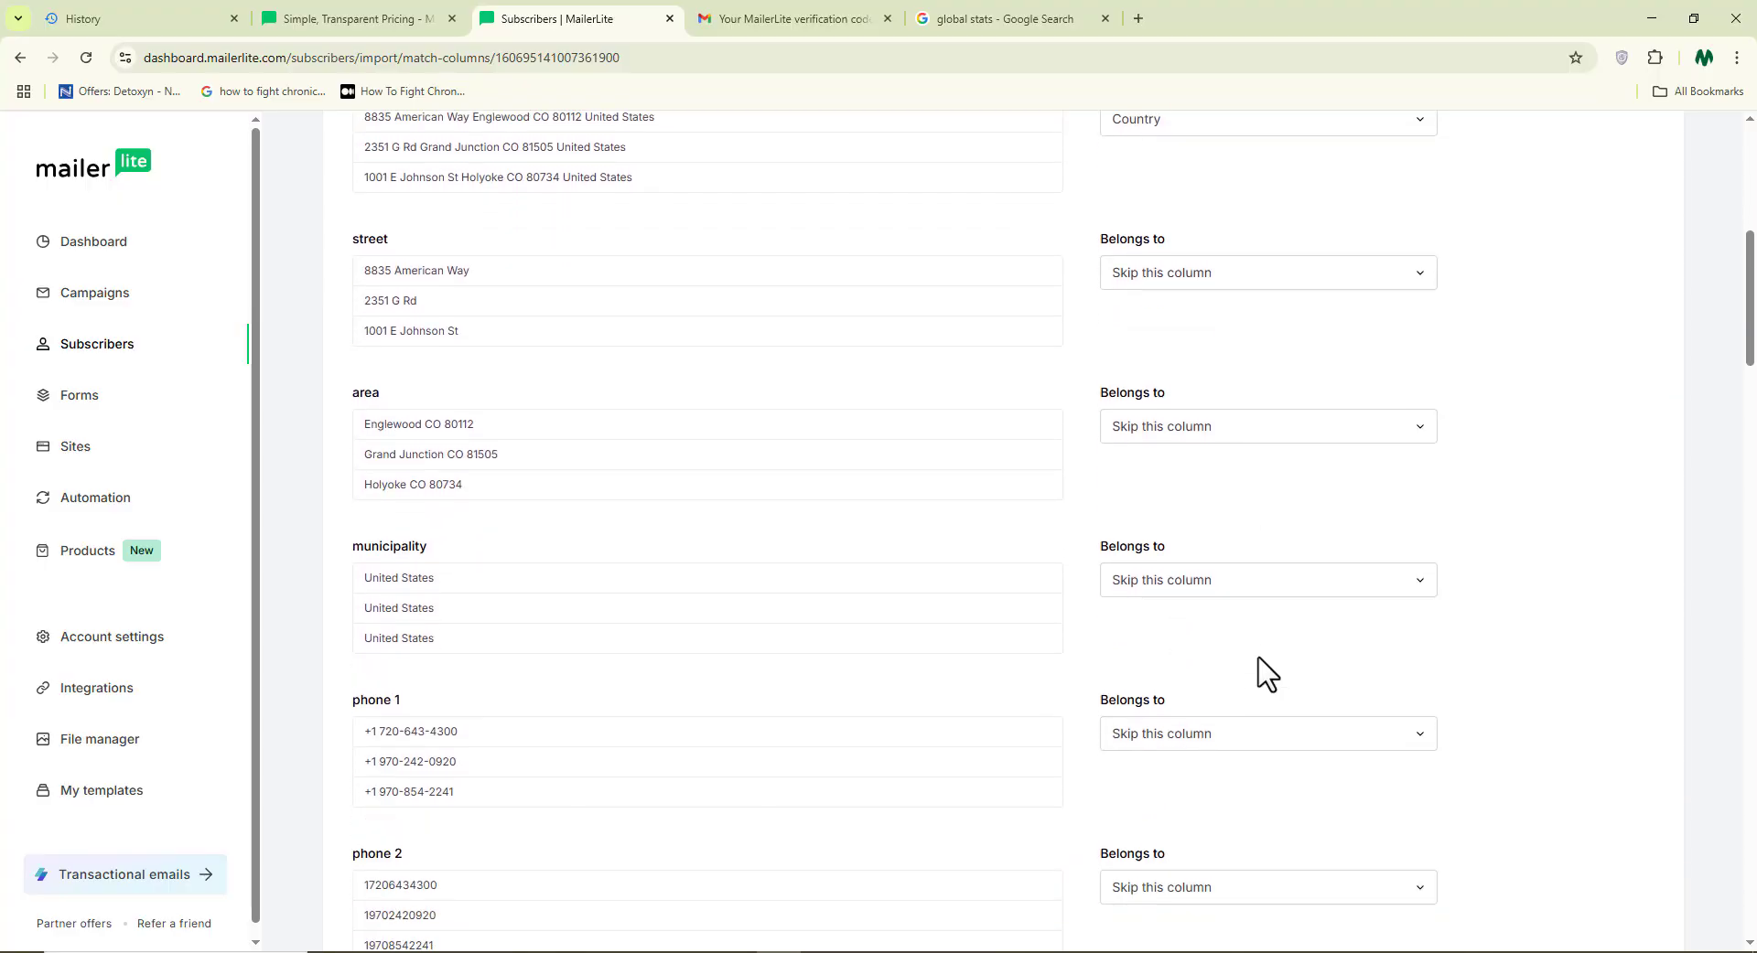
pyautogui.scroll(-2, 1265, 677)
pyautogui.moveTo(431, 555); pyautogui.dragTo(309, 551)
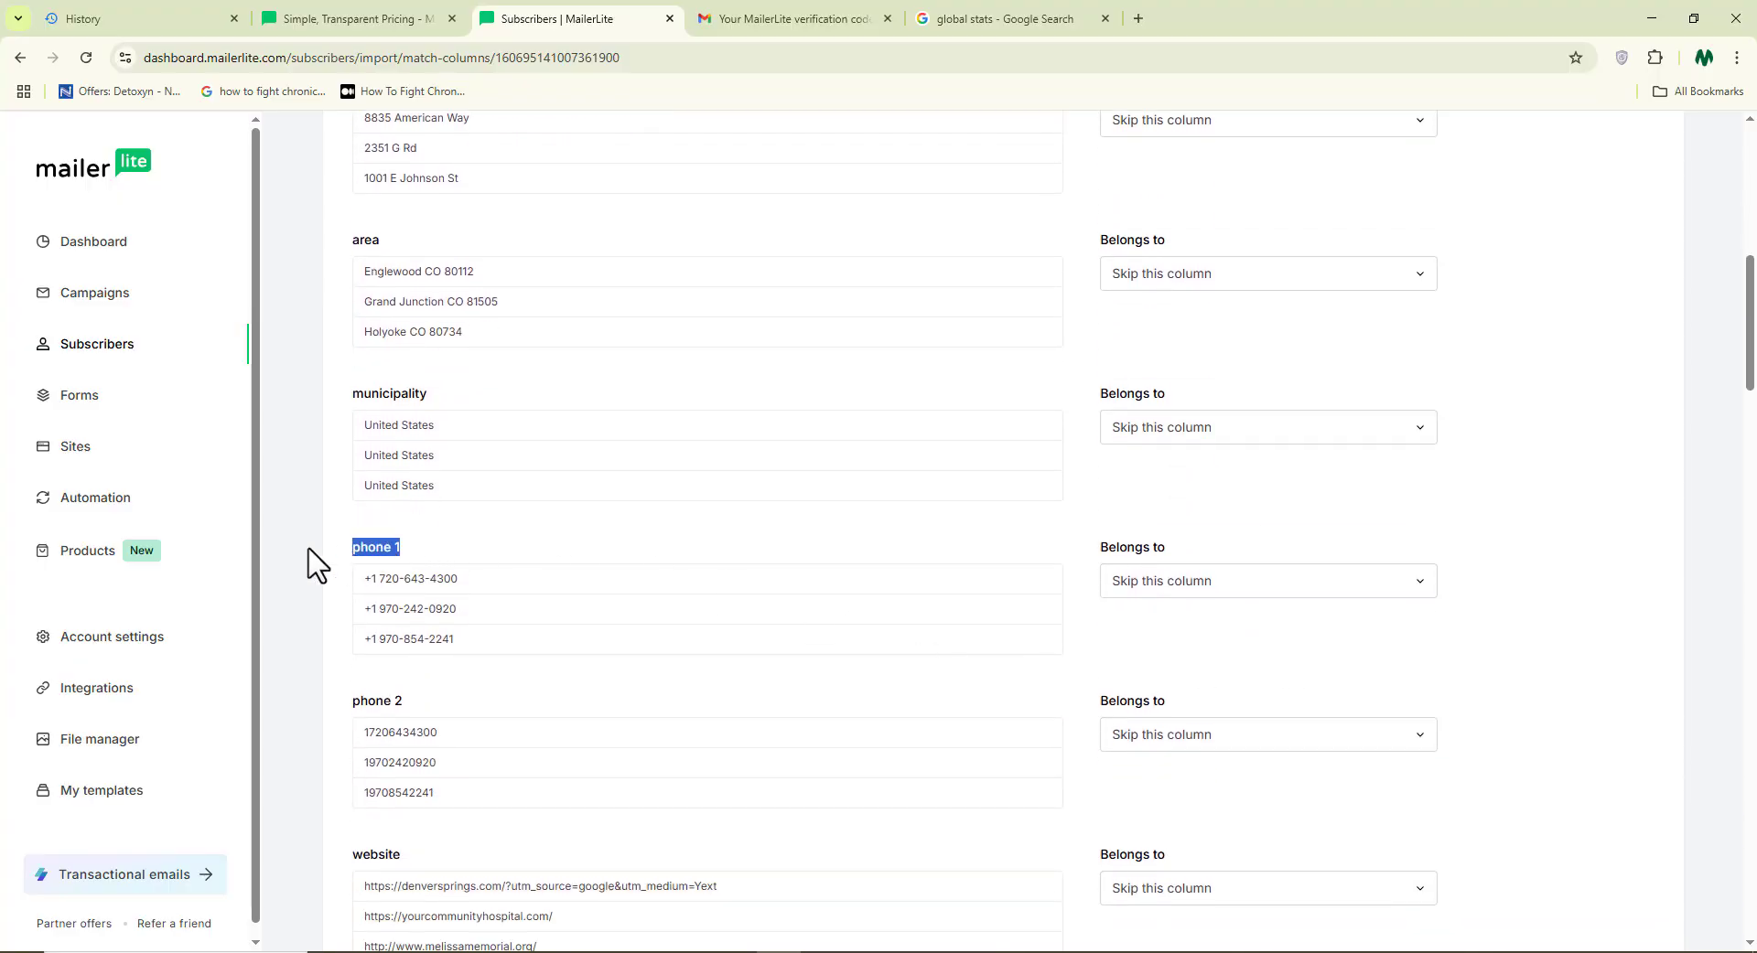
pyautogui.click(1223, 582)
pyautogui.scroll(-4, 1235, 732)
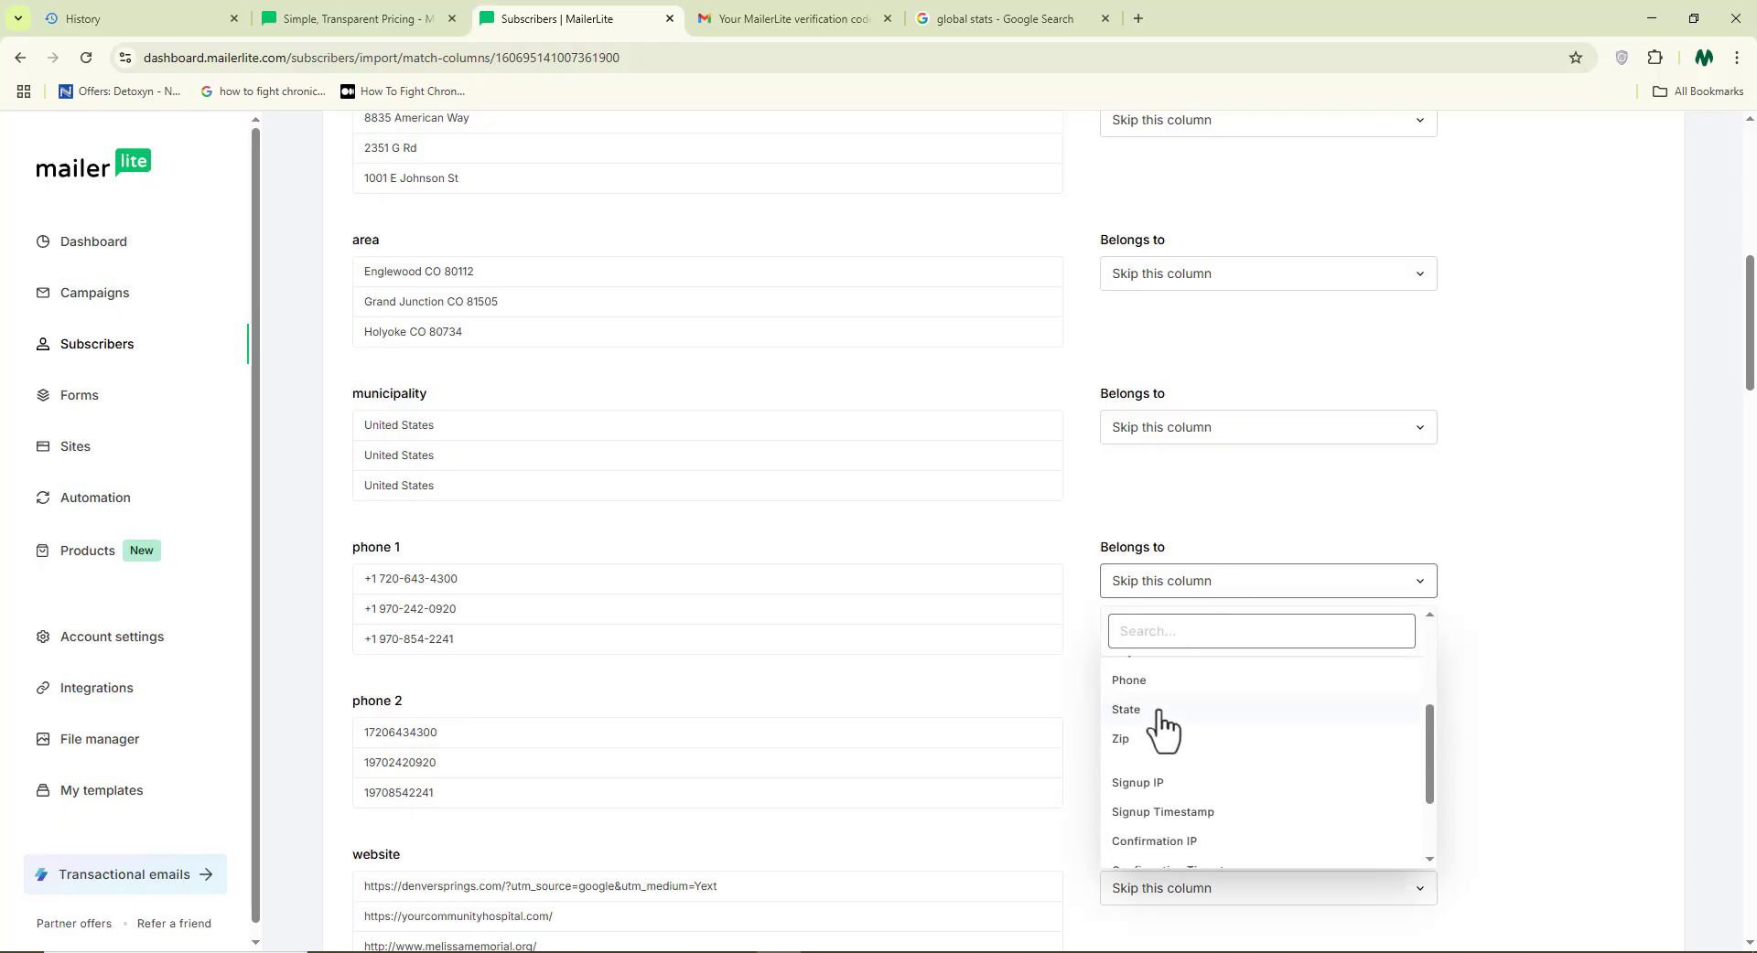
pyautogui.click(1139, 681)
# Step: Check the matching options of the email column and keep it assigned to the Email field
pyautogui.scroll(-3, 1500, 649)
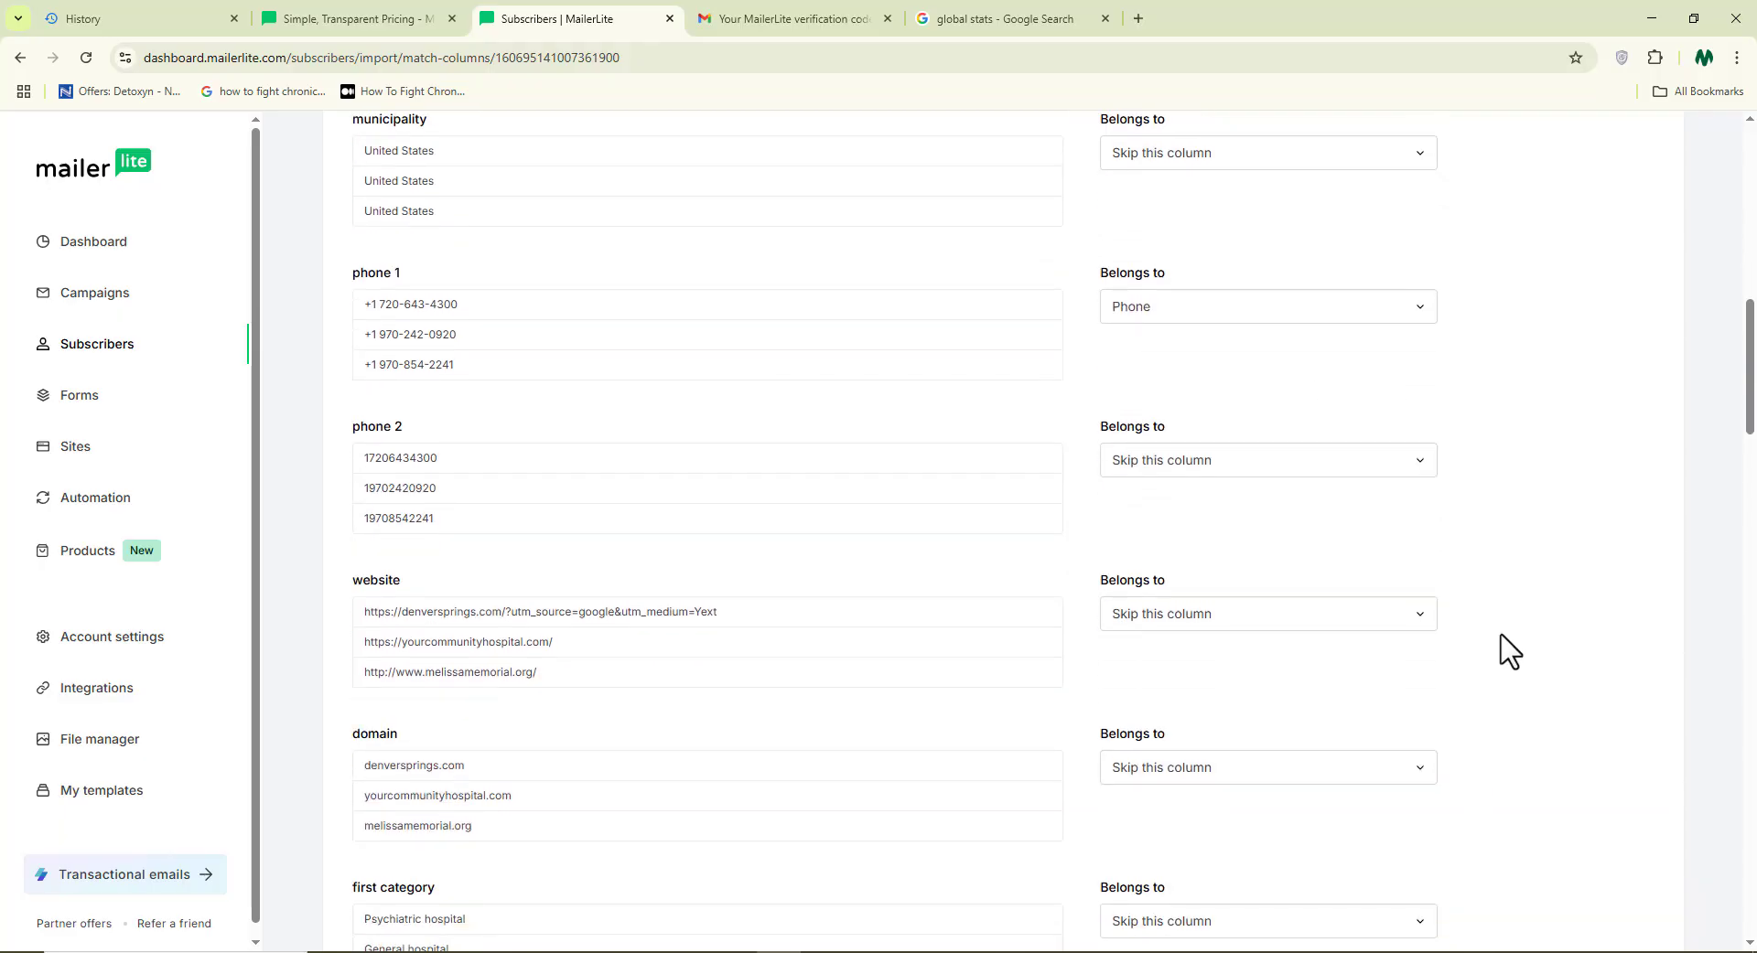
pyautogui.scroll(-4, 1510, 651)
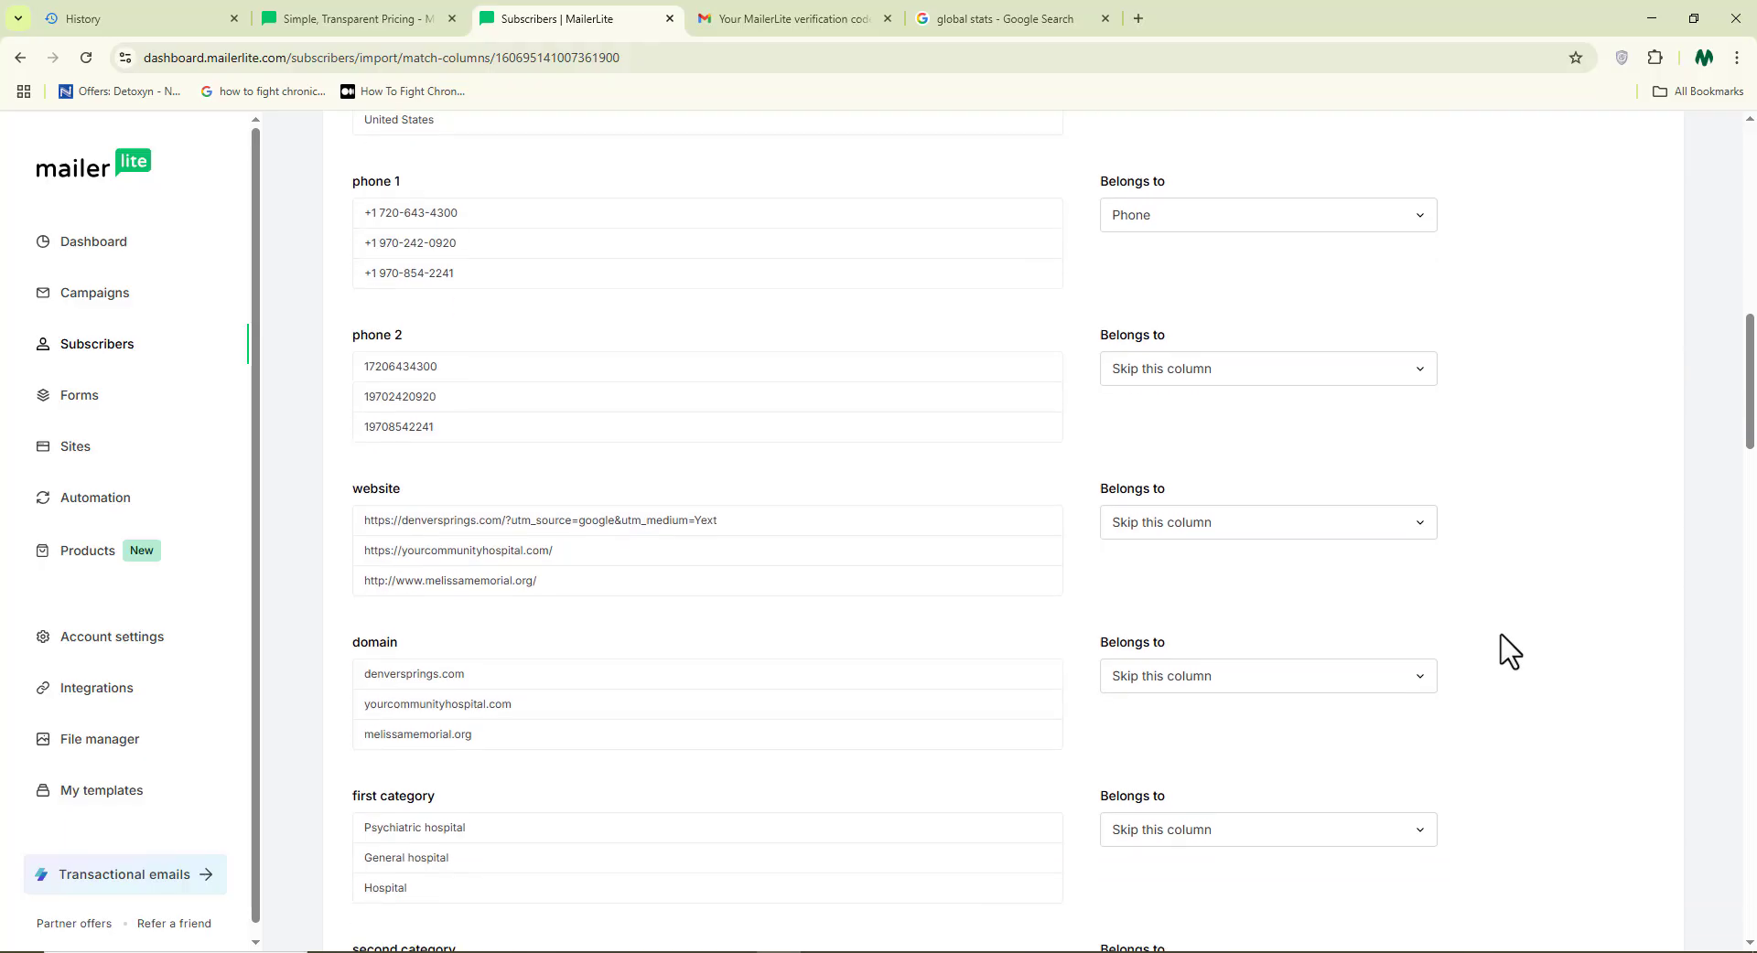
pyautogui.scroll(-4, 1506, 654)
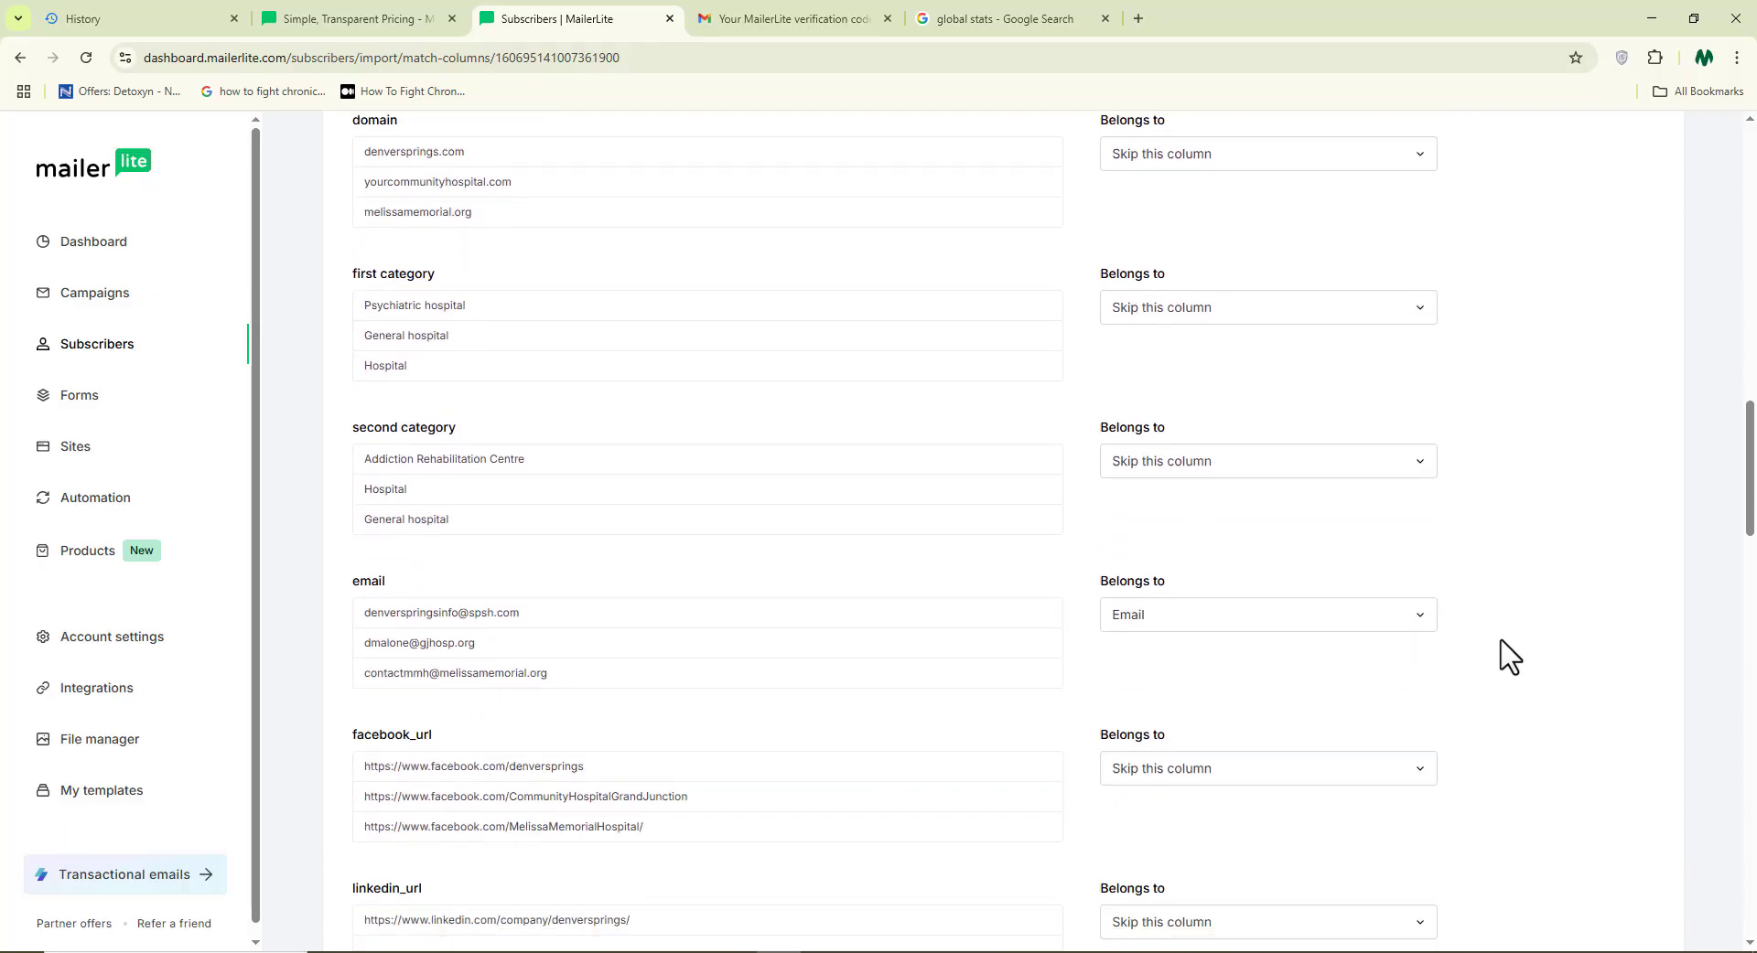
pyautogui.moveTo(418, 521); pyautogui.dragTo(350, 533)
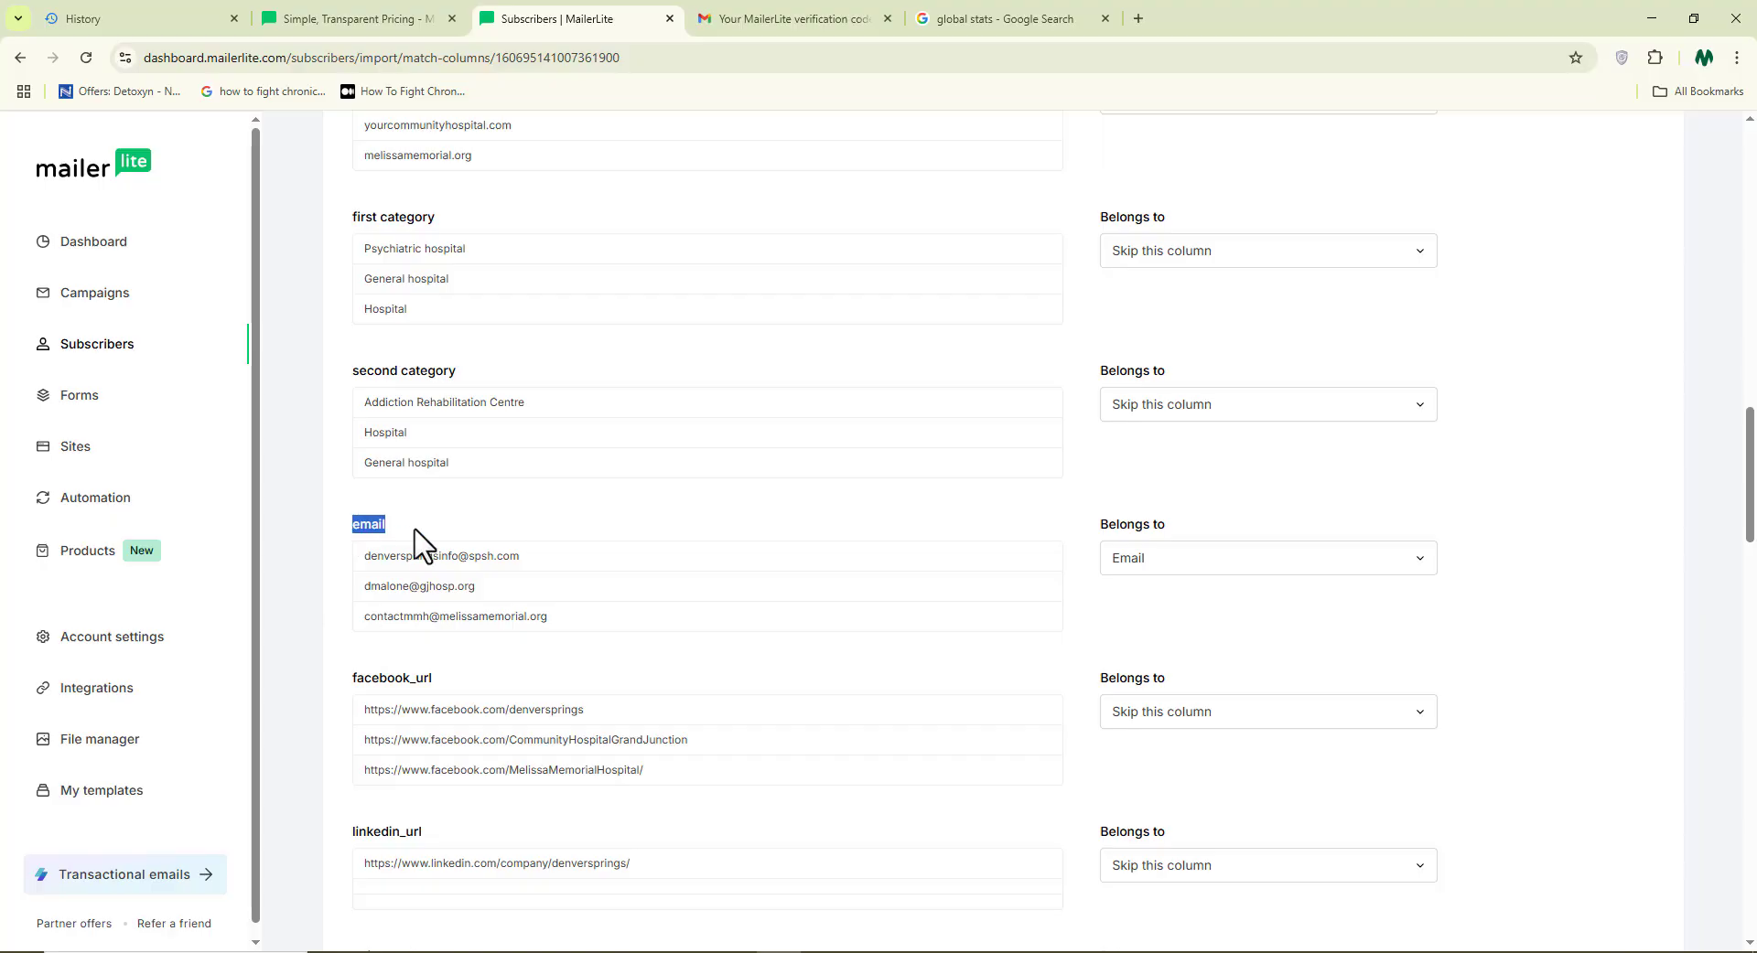
pyautogui.click(1196, 576)
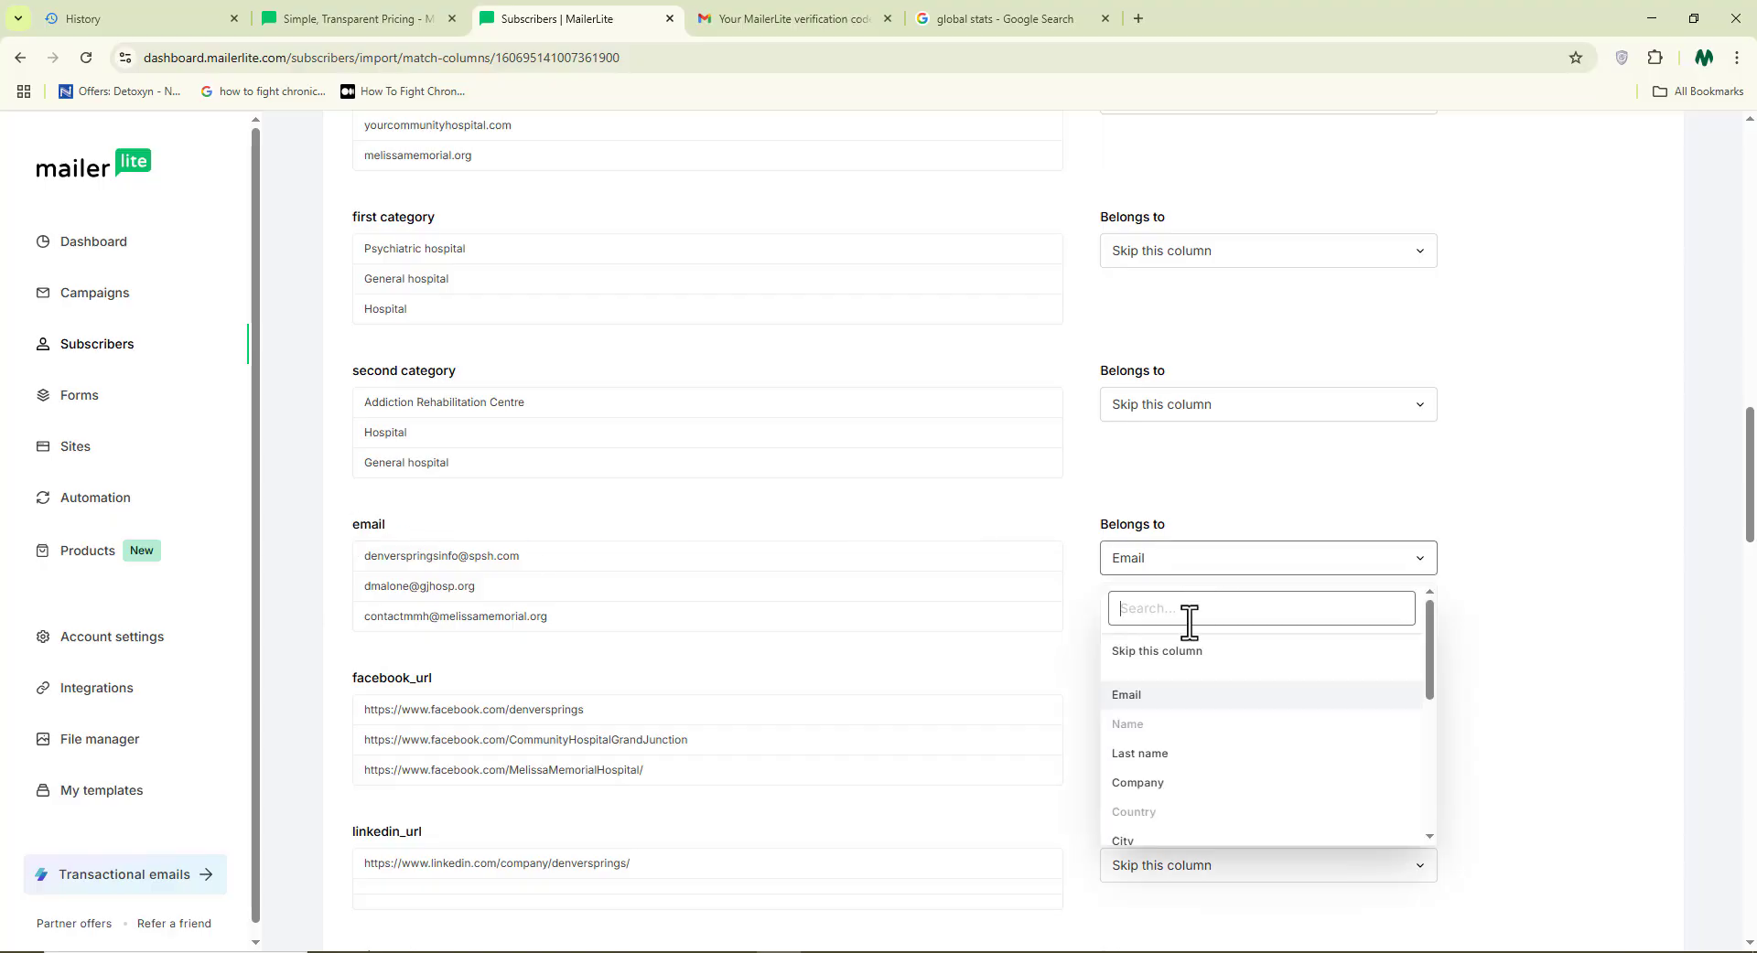
pyautogui.click(1160, 716)
# Step: Leave the remaining columns skipped, keep updating only filled fields, and finish the subscriber import
pyautogui.scroll(-4, 1537, 648)
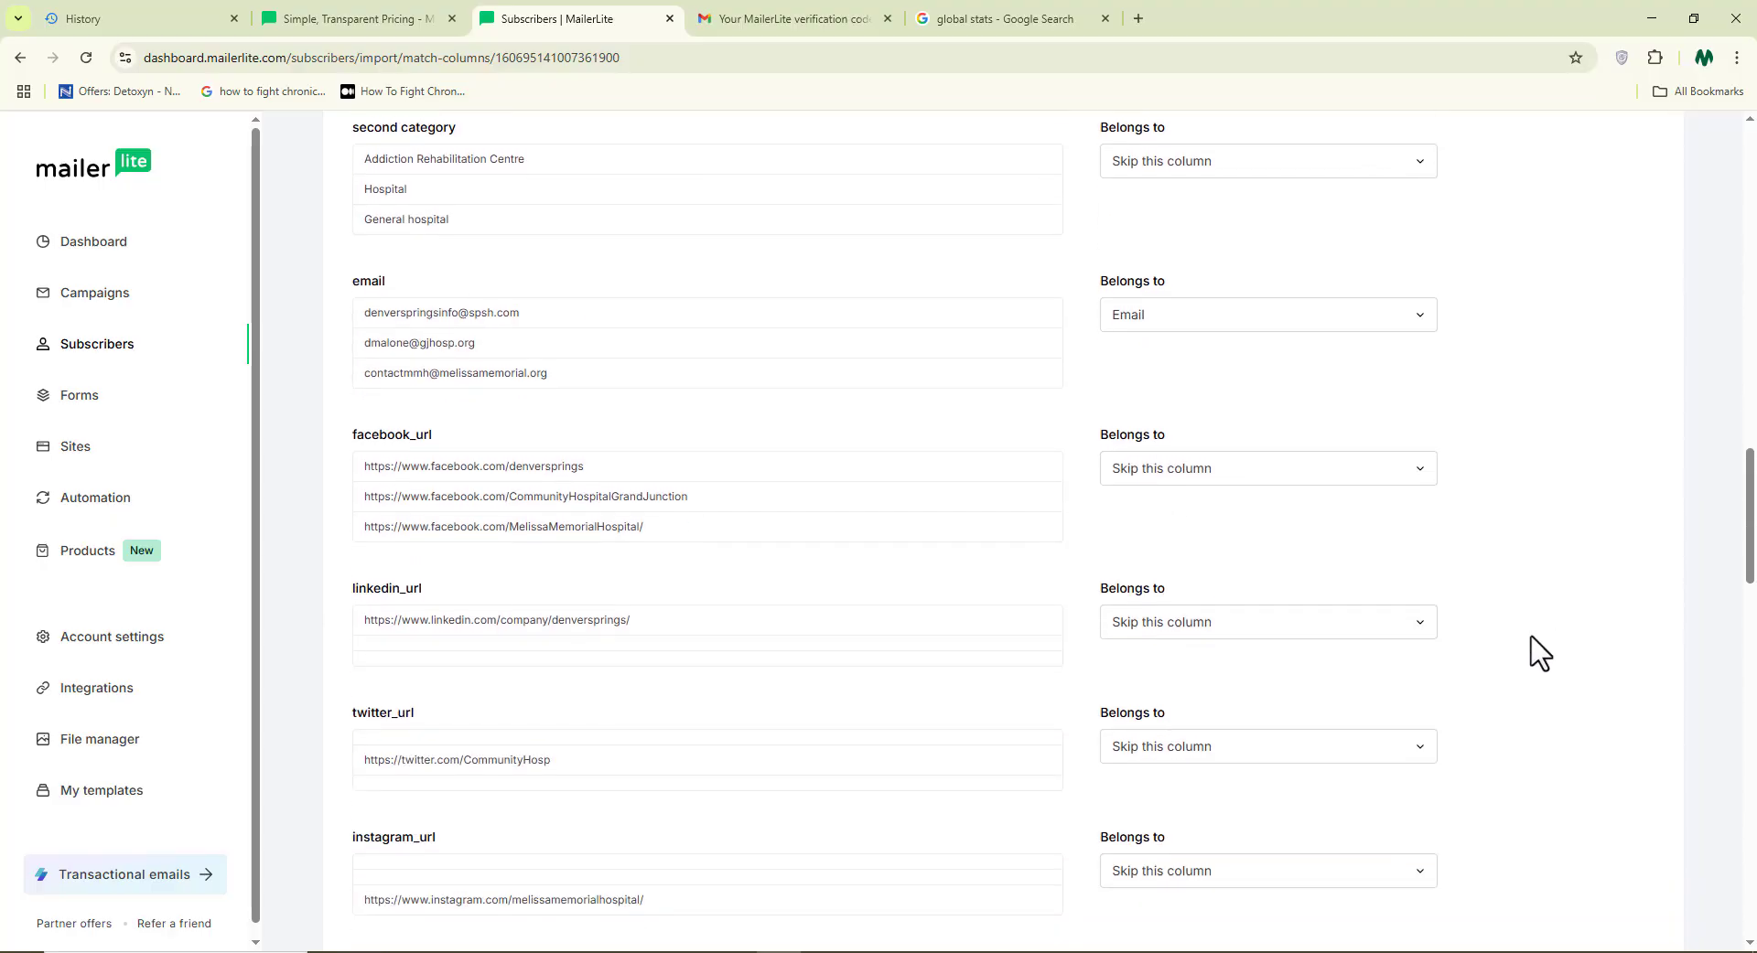
pyautogui.scroll(-5, 1537, 650)
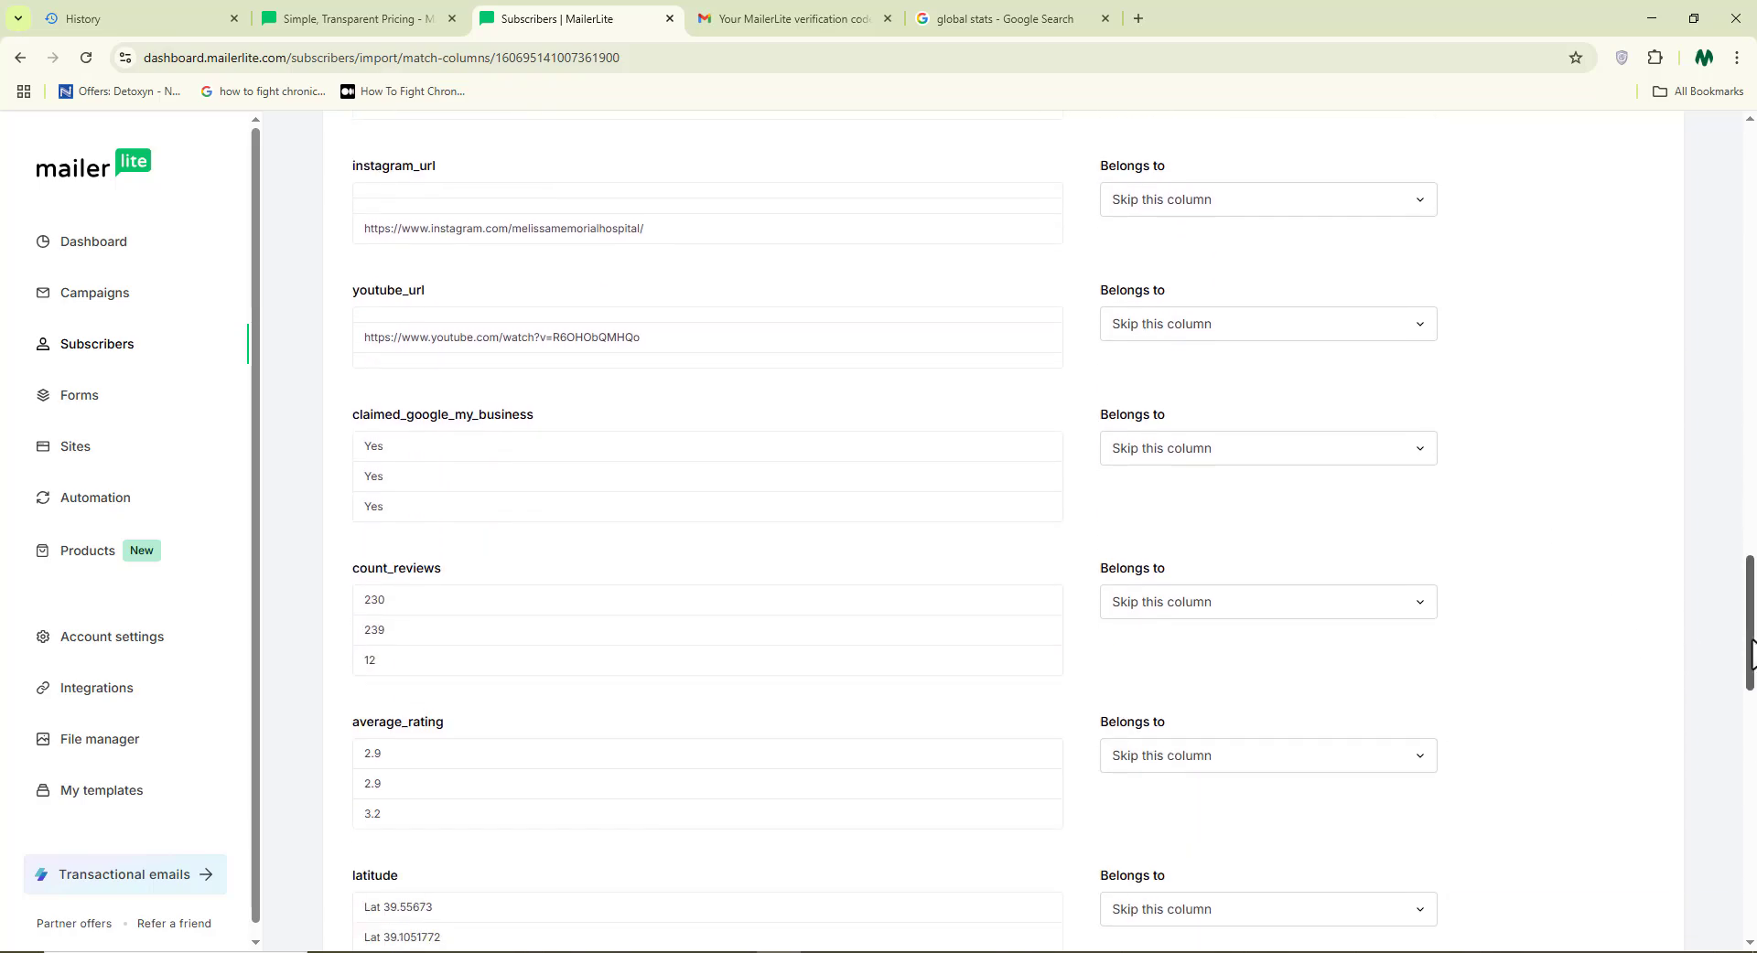
pyautogui.moveTo(1749, 655); pyautogui.dragTo(1750, 898)
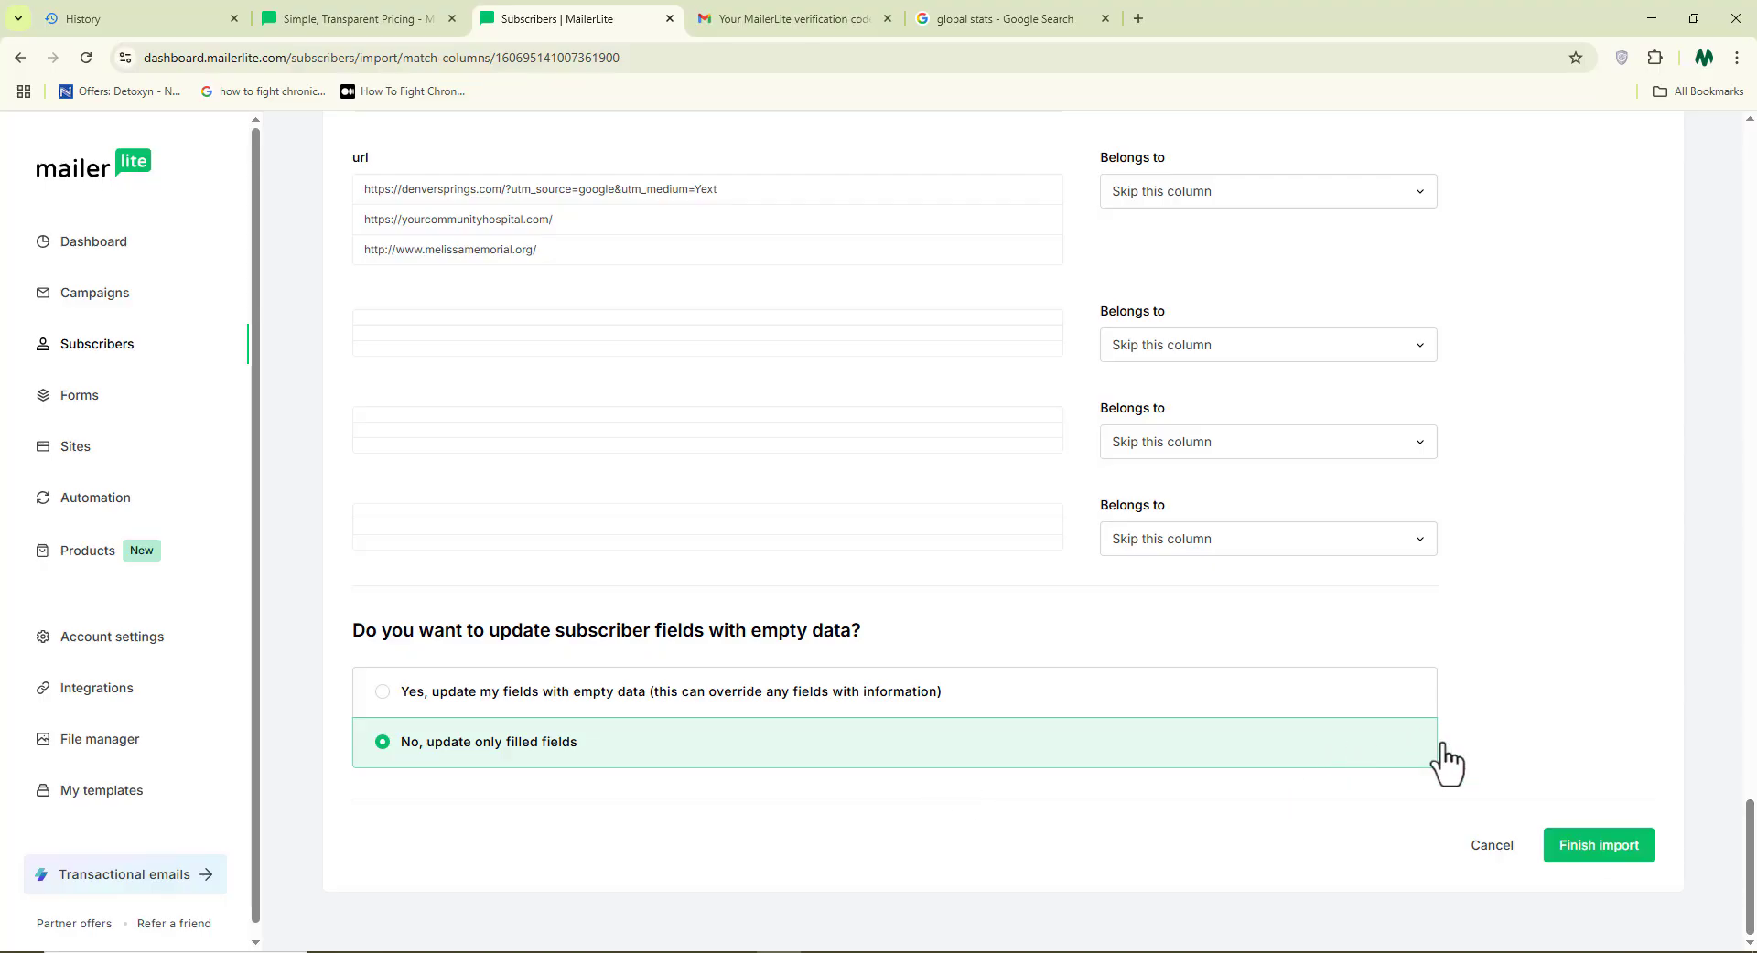
pyautogui.click(1600, 860)
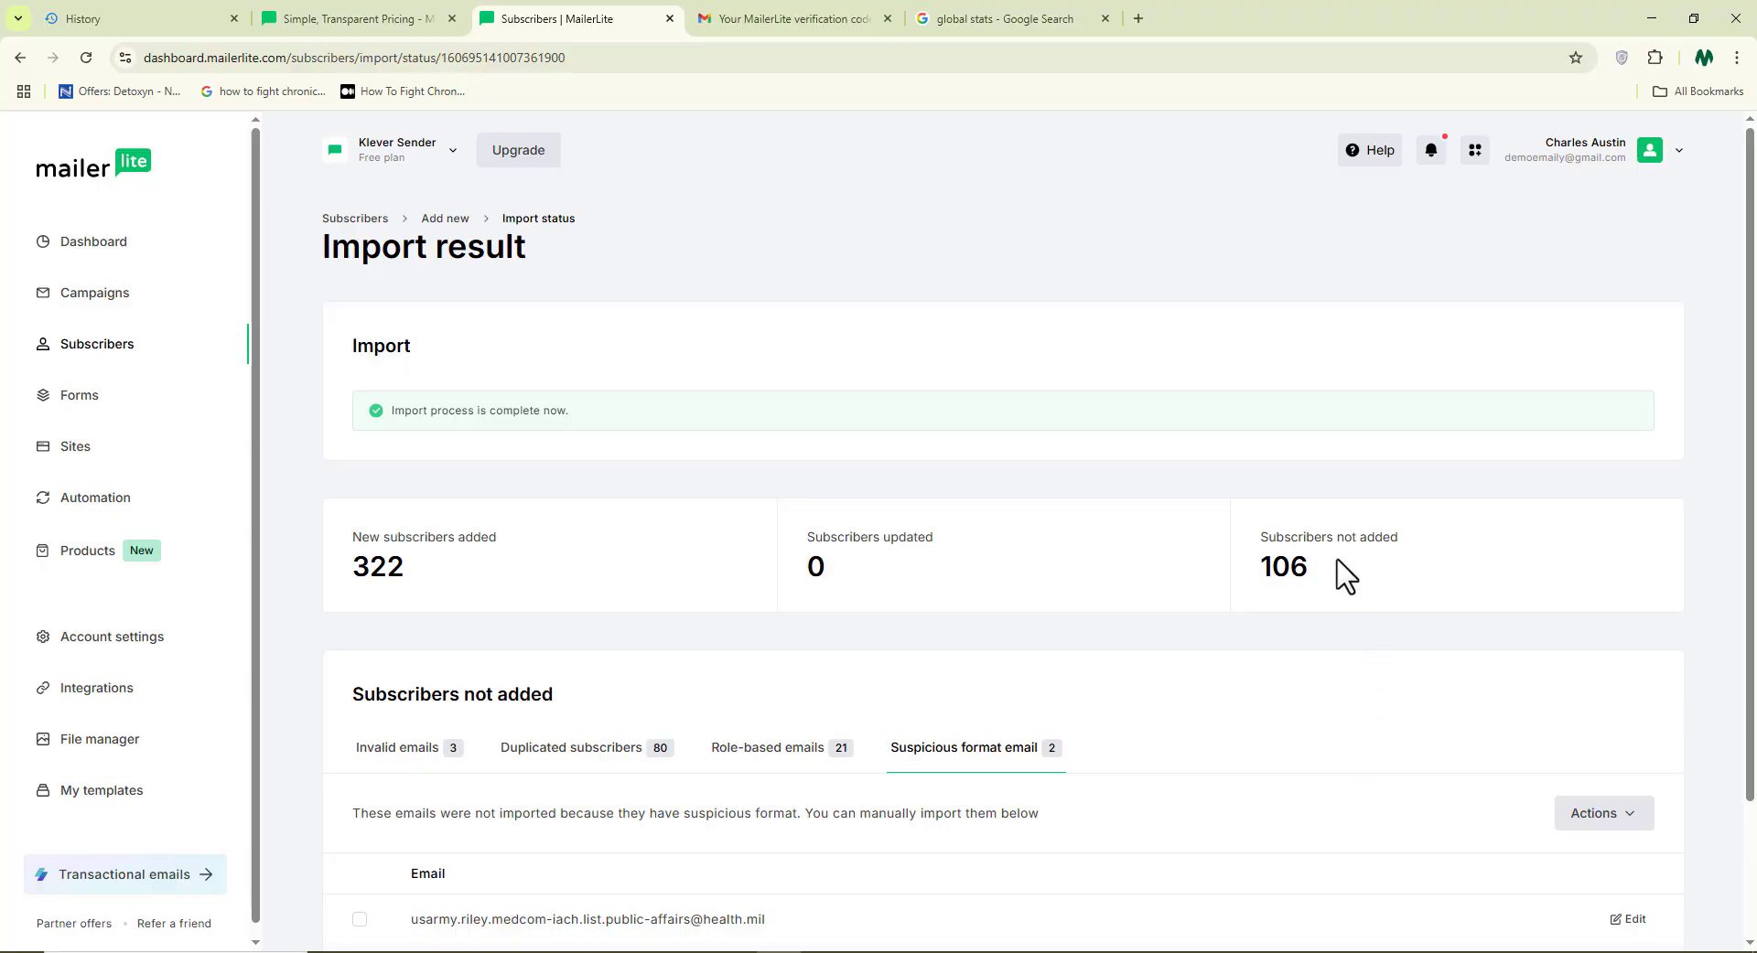
# Step: Review the import result, examining the numbers of subscribers added and not added and the list of rejected emails
pyautogui.scroll(-1, 1337, 572)
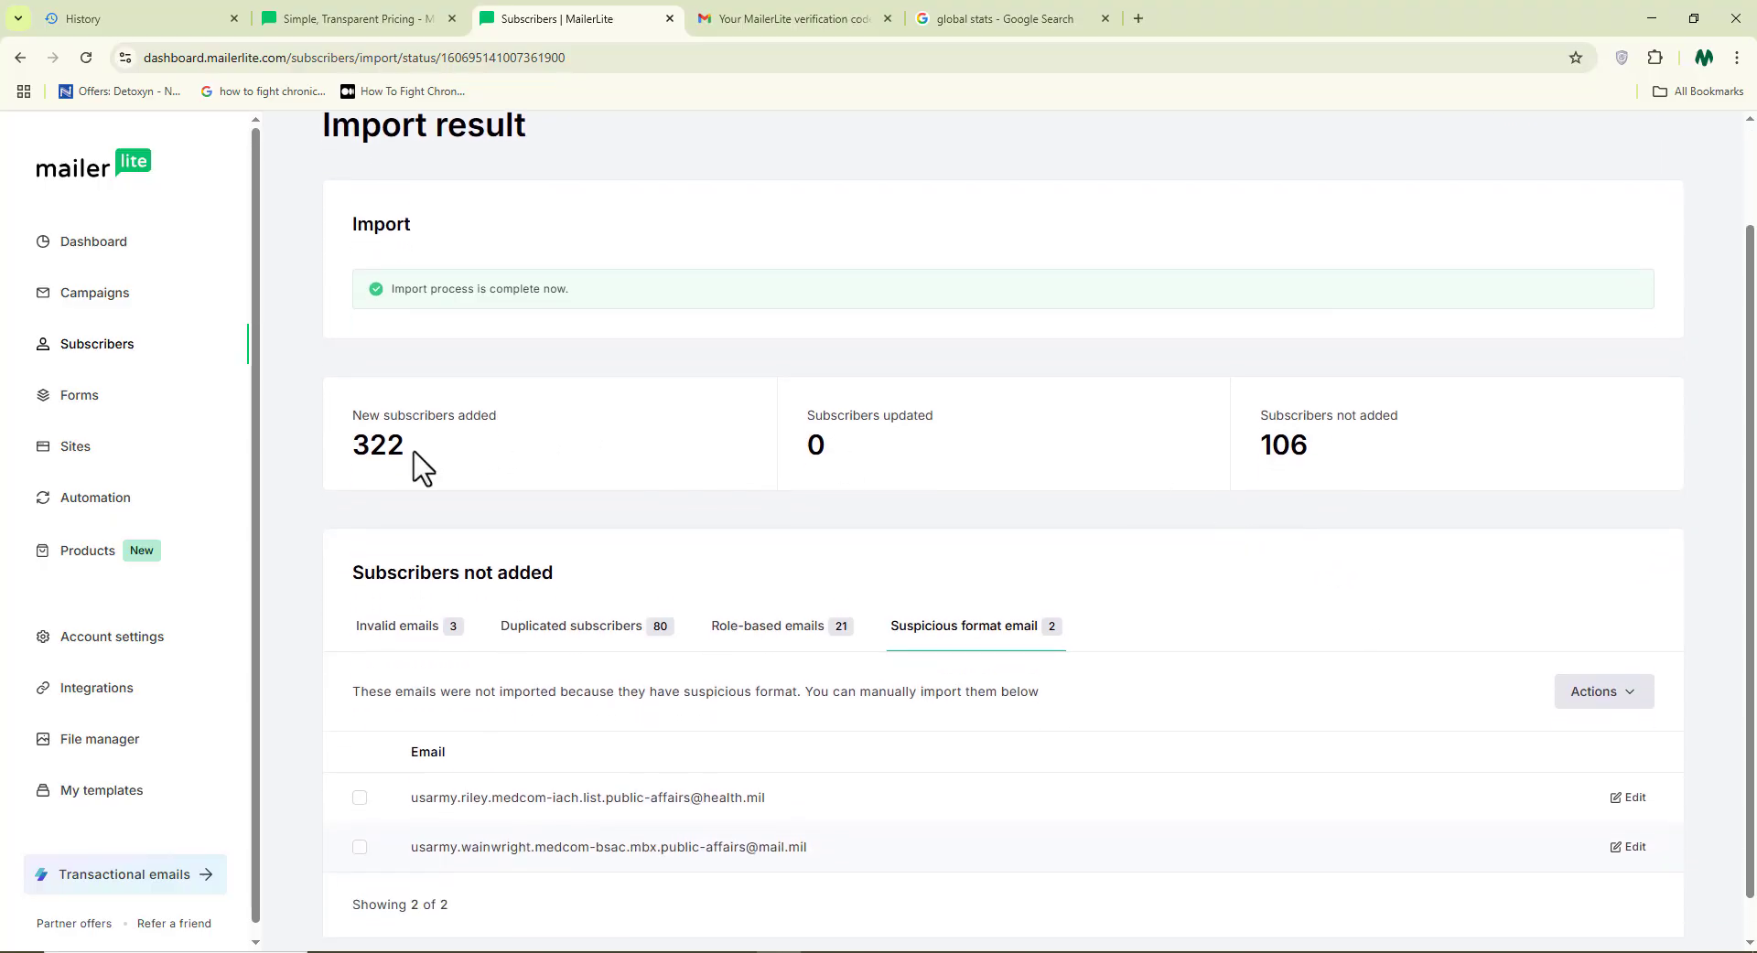
pyautogui.moveTo(417, 462); pyautogui.dragTo(338, 462)
pyautogui.click(470, 439)
pyautogui.moveTo(1331, 446); pyautogui.dragTo(1263, 469)
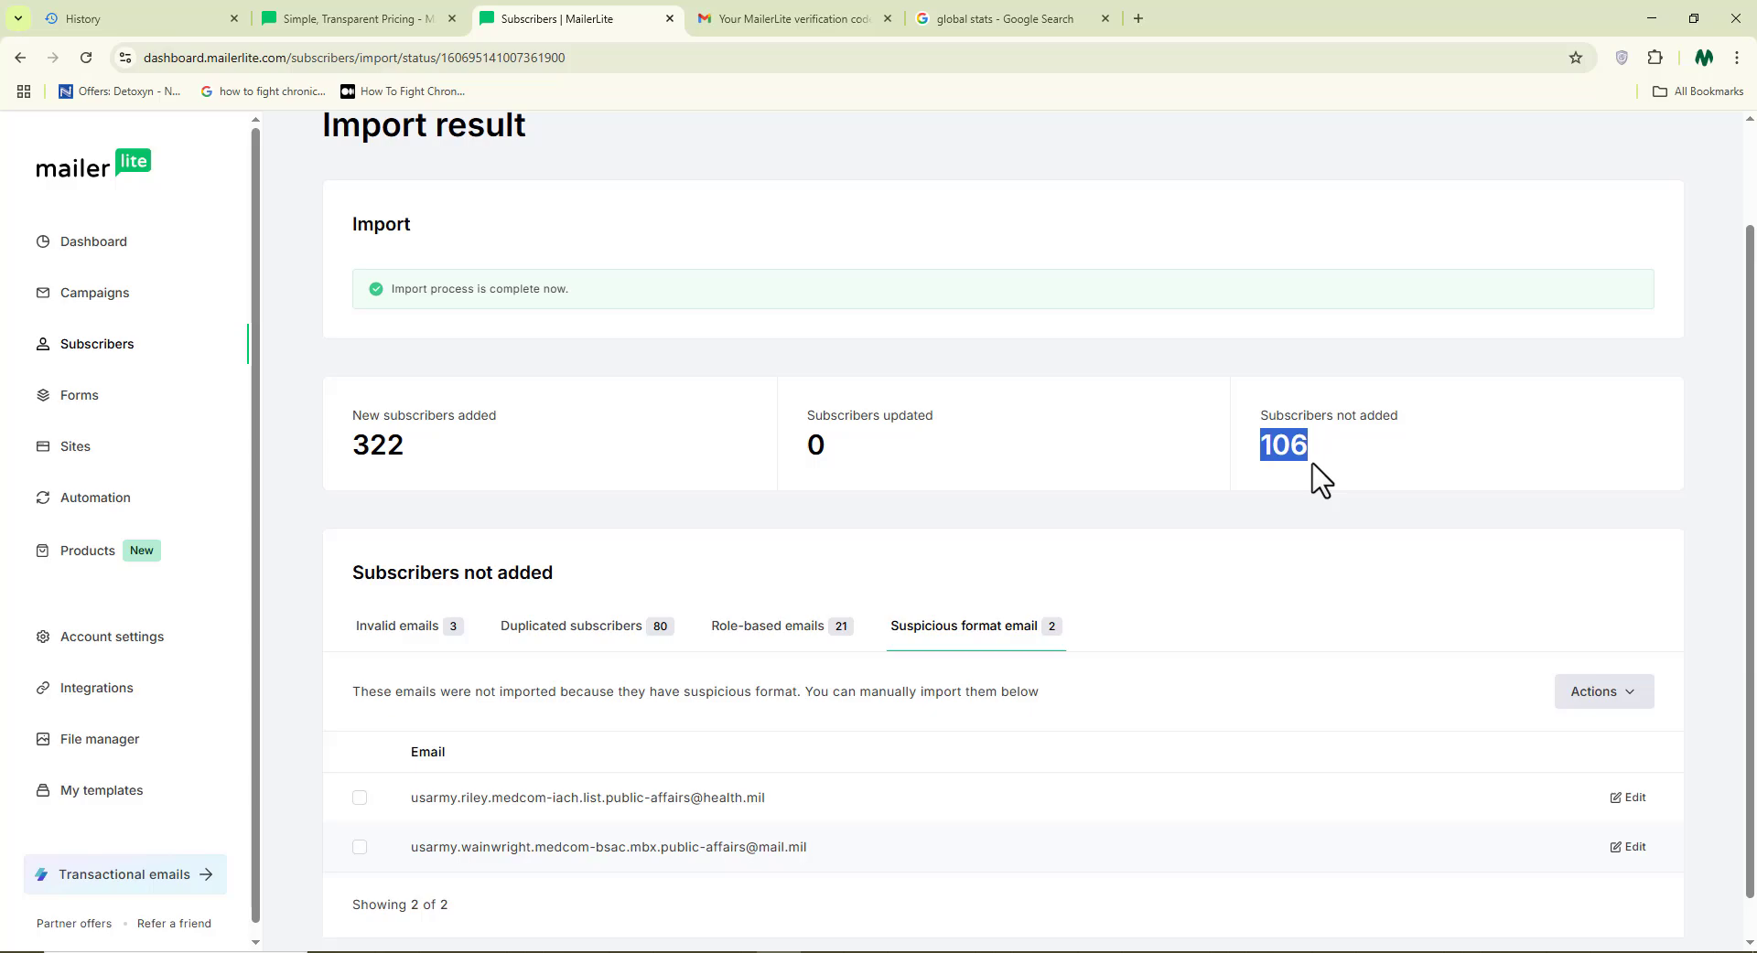
pyautogui.scroll(-1, 1318, 479)
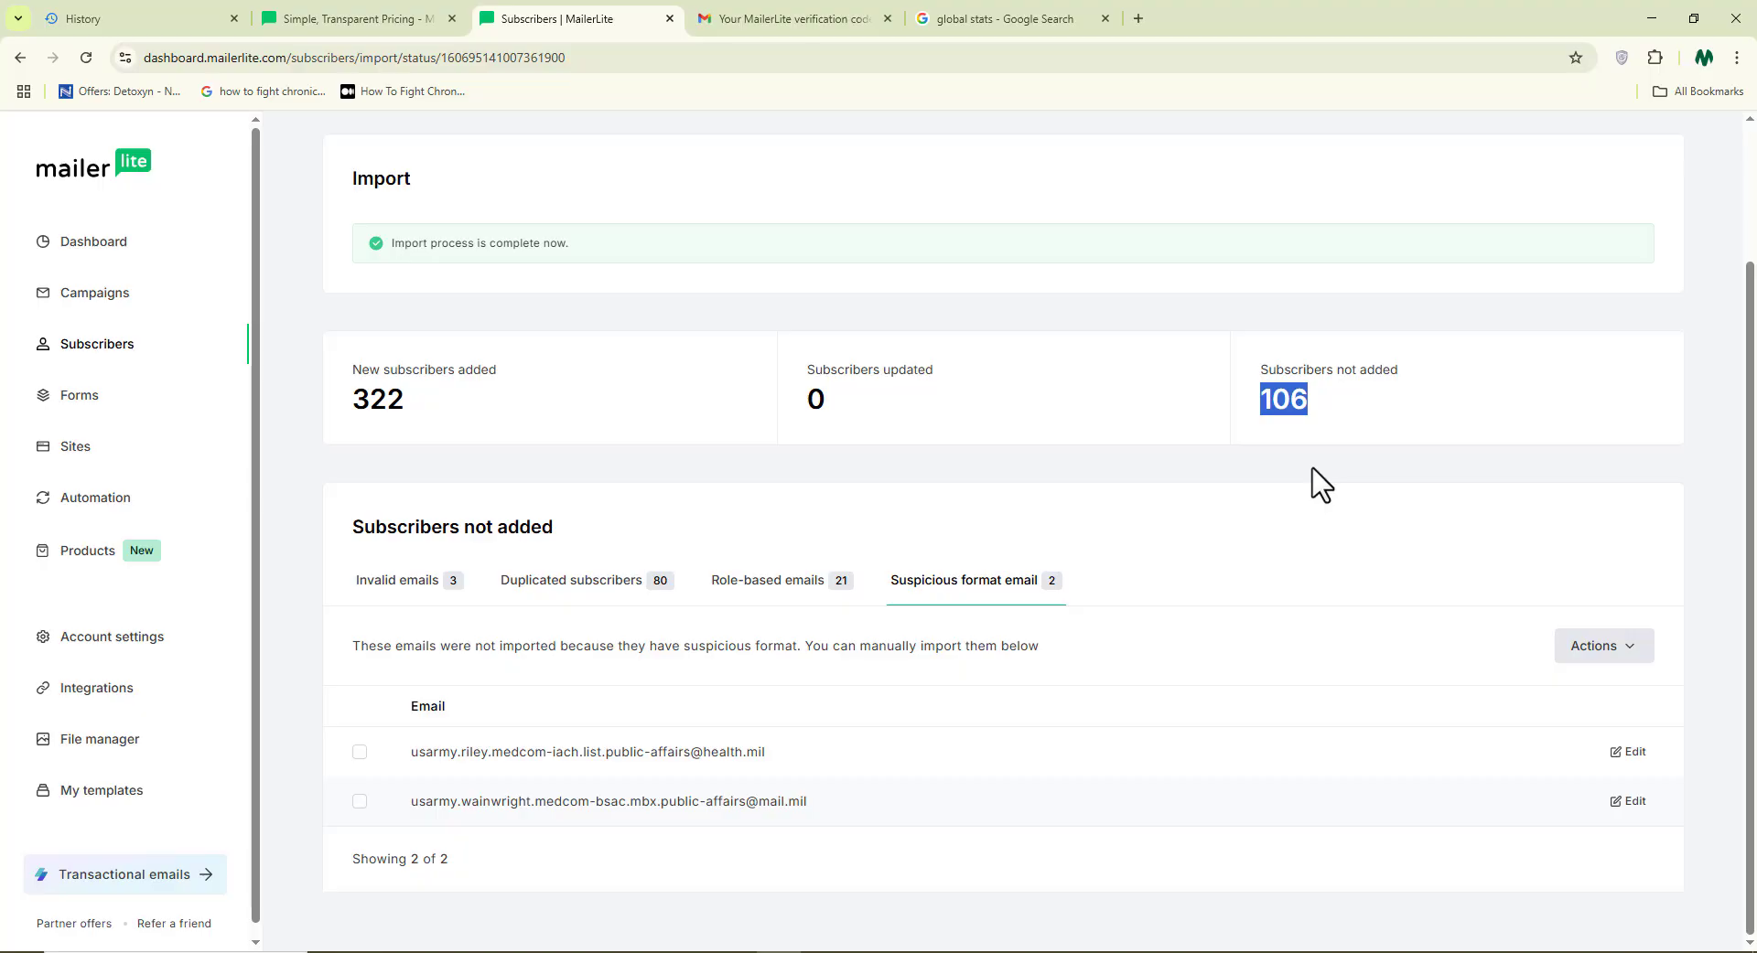
pyautogui.scroll(3, 1318, 479)
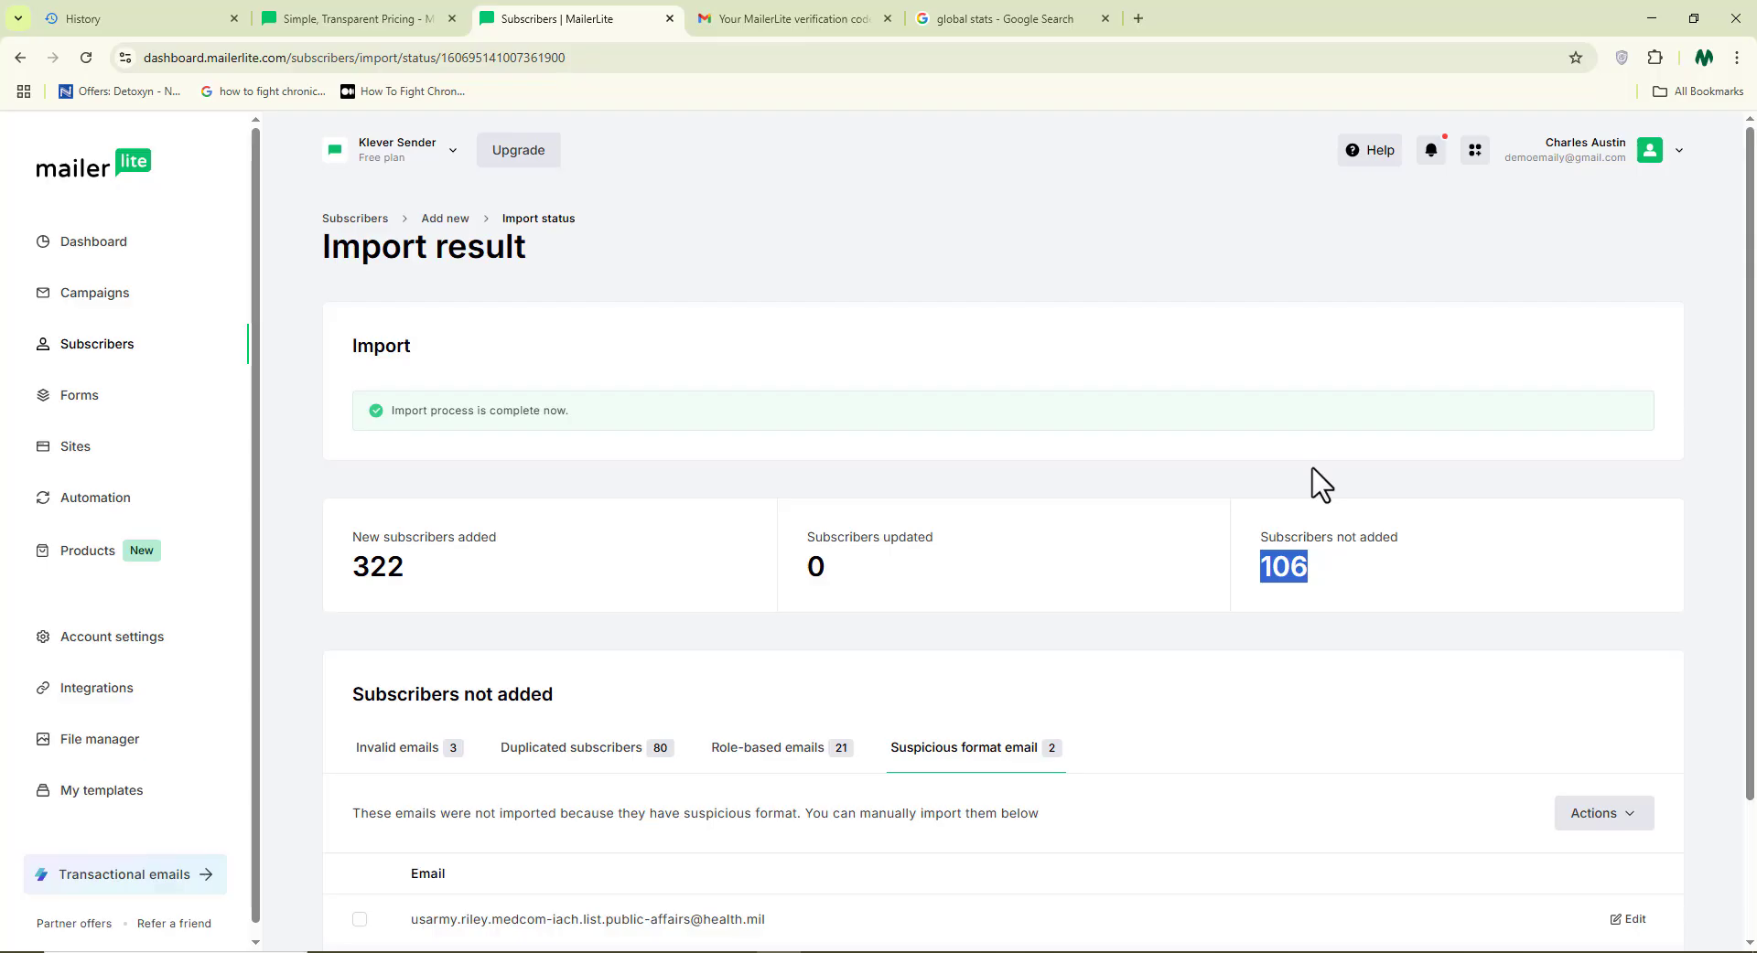
# Step: Create a new campaign of the Regular campaign type
pyautogui.click(102, 305)
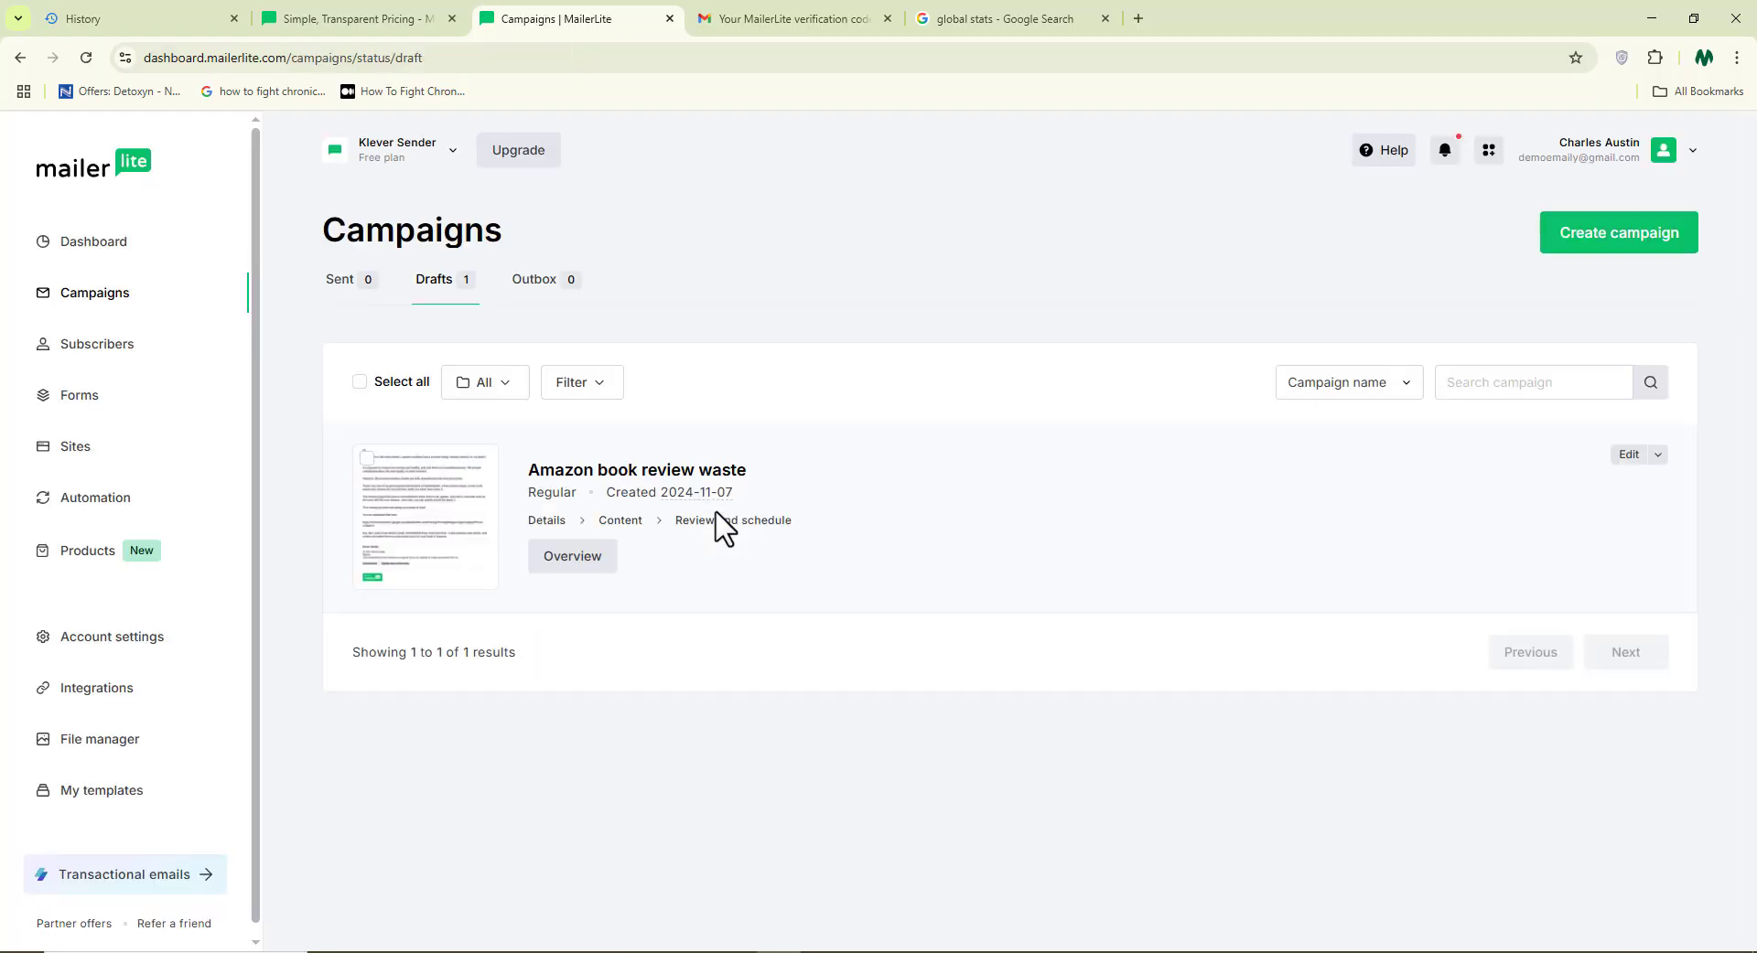
pyautogui.click(1615, 263)
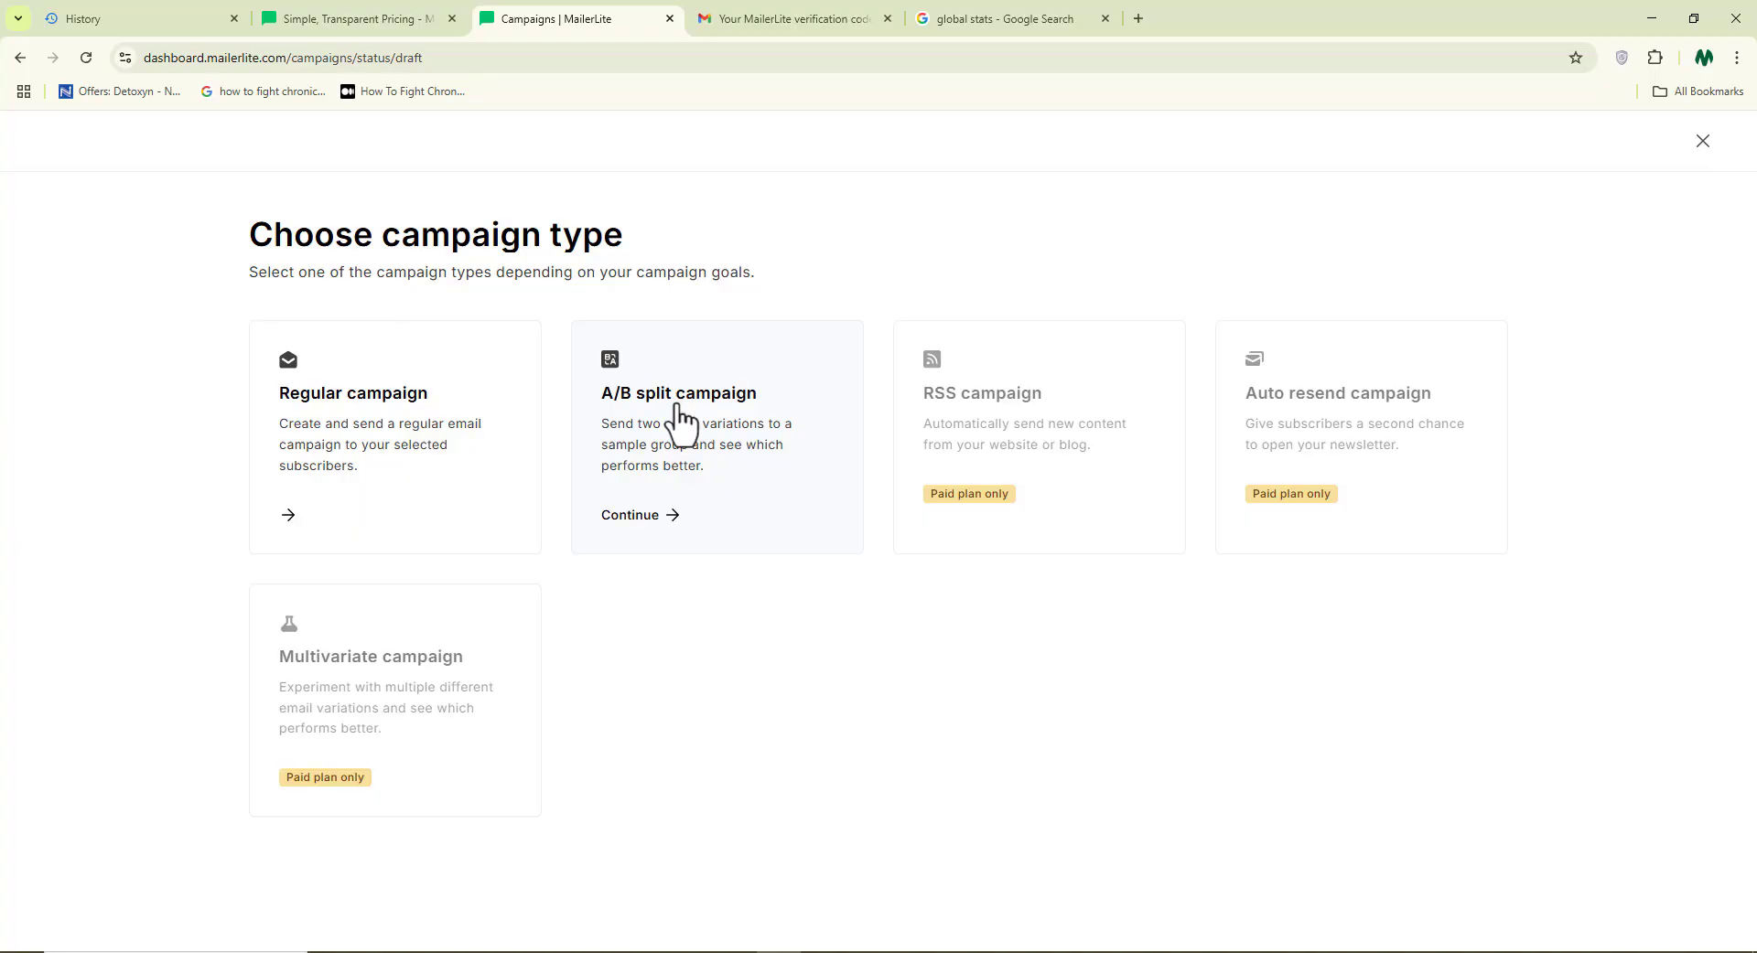
pyautogui.click(391, 448)
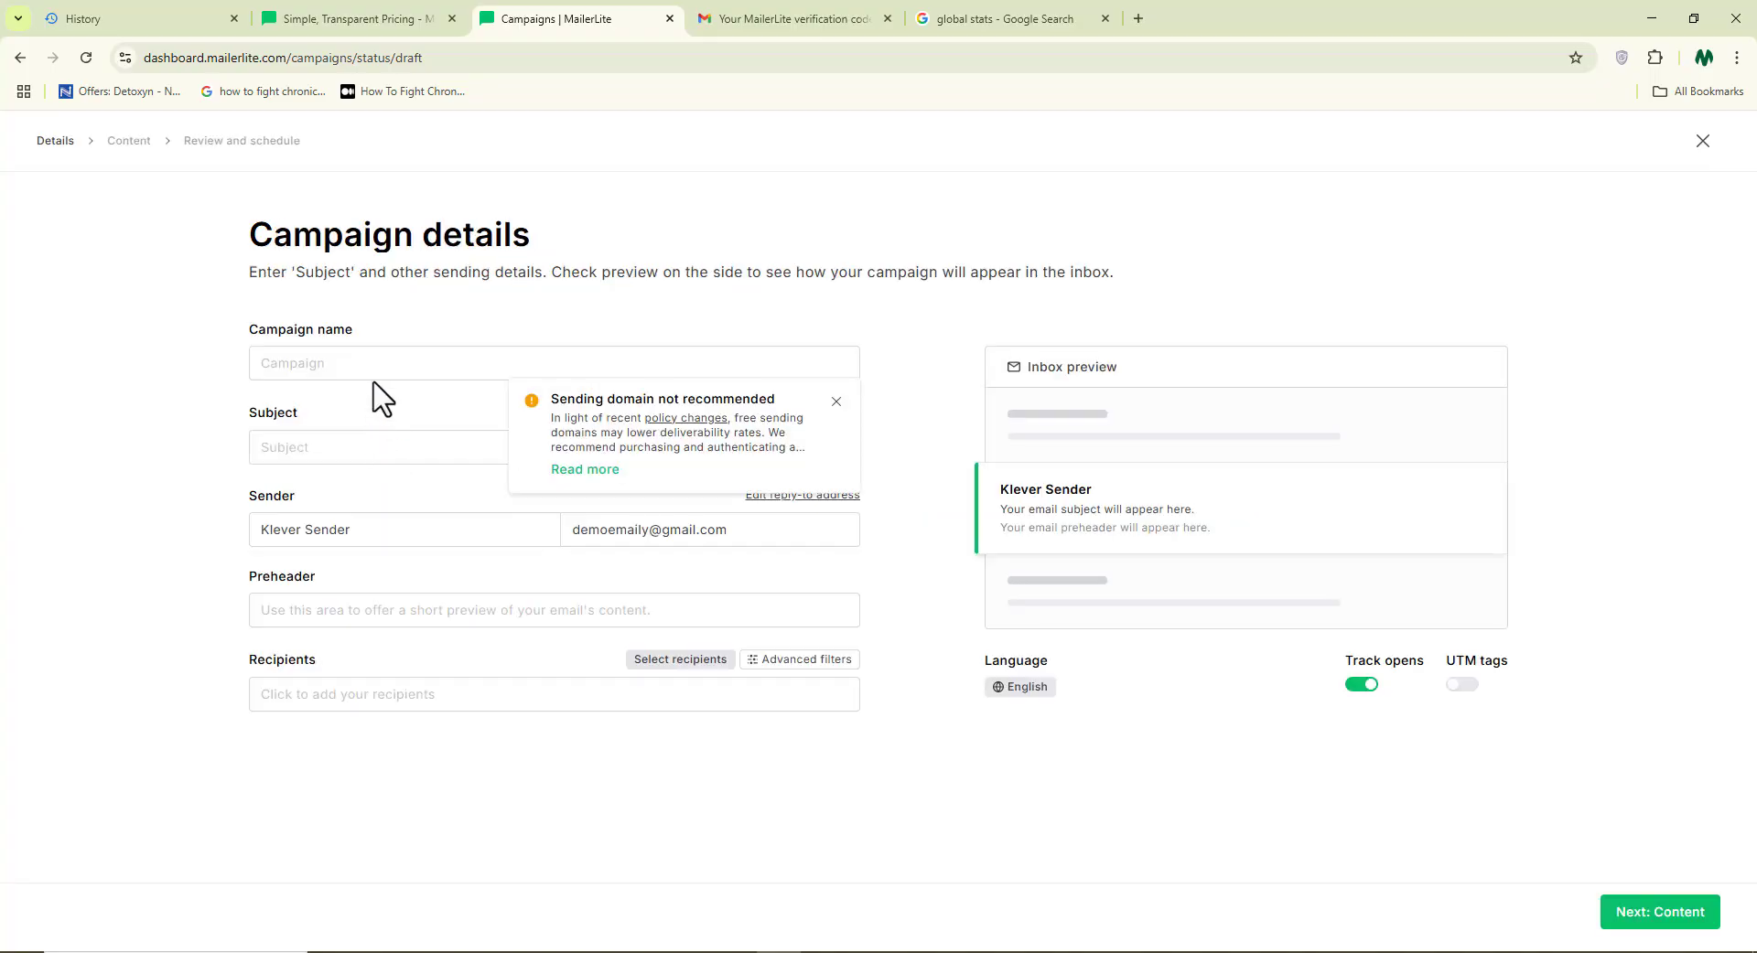
# Step: Name the campaign "My New Launch", dismiss the sending domain notice, and set the subject to "Amazon Book Listing"
pyautogui.click(374, 366)
pyautogui.write('My New Launch')
pyautogui.click(365, 447)
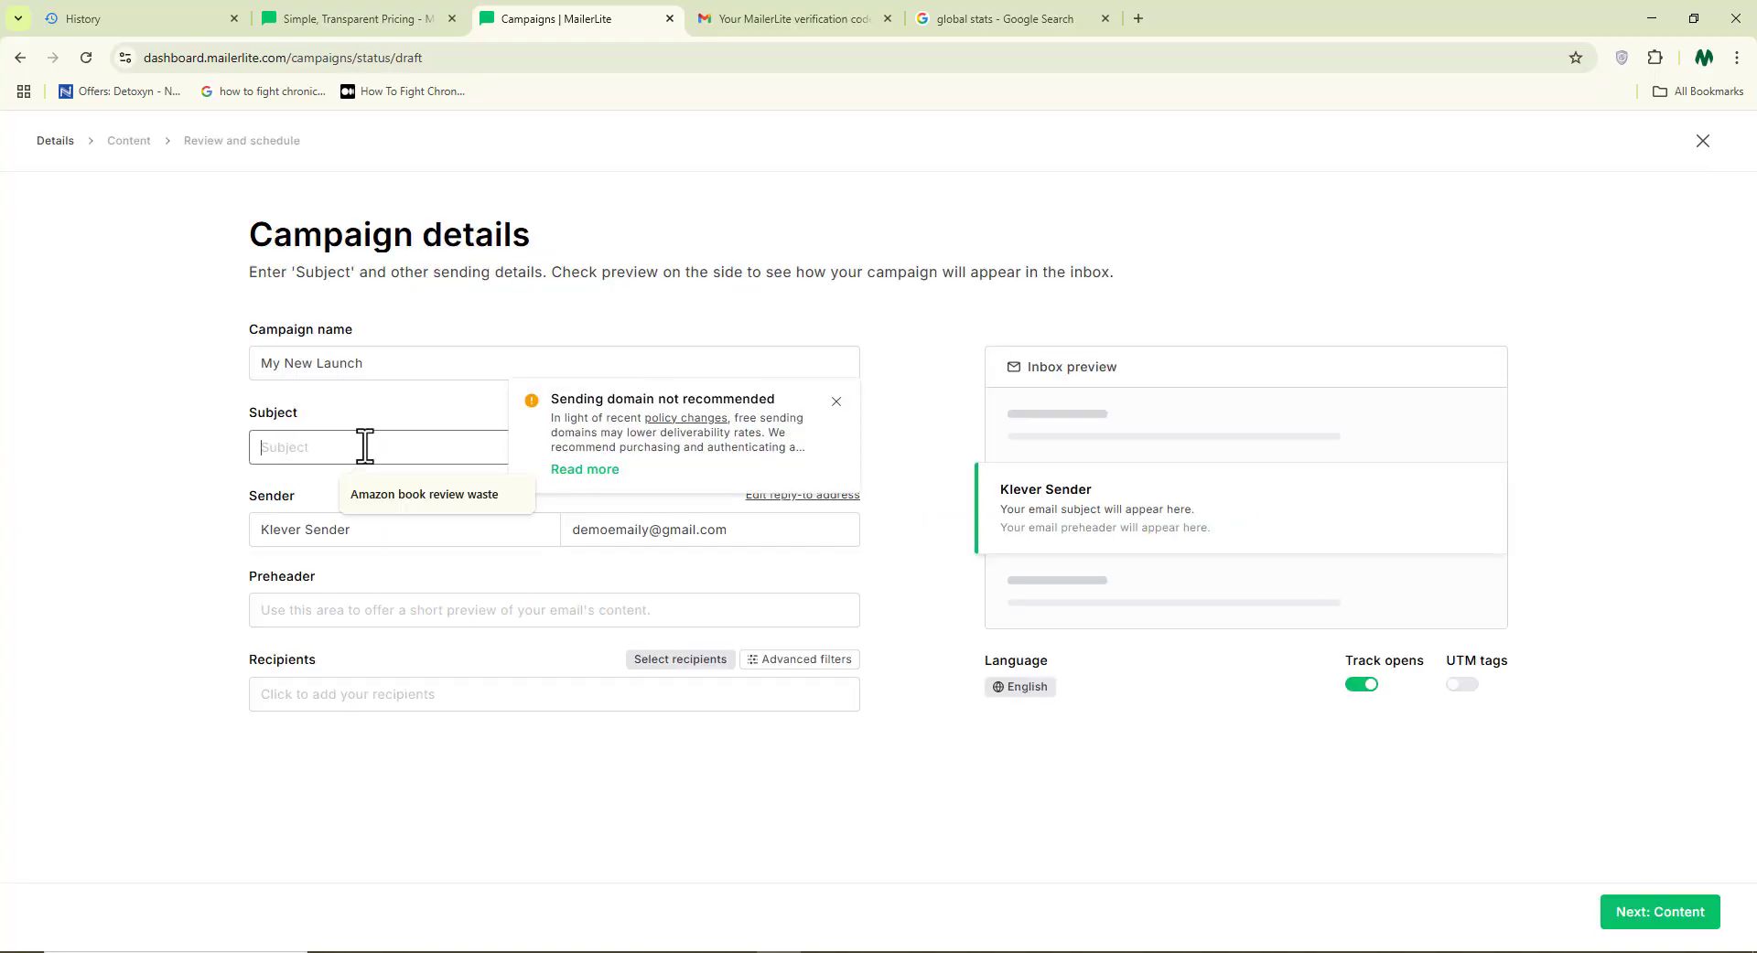
pyautogui.click(835, 402)
pyautogui.click(528, 450)
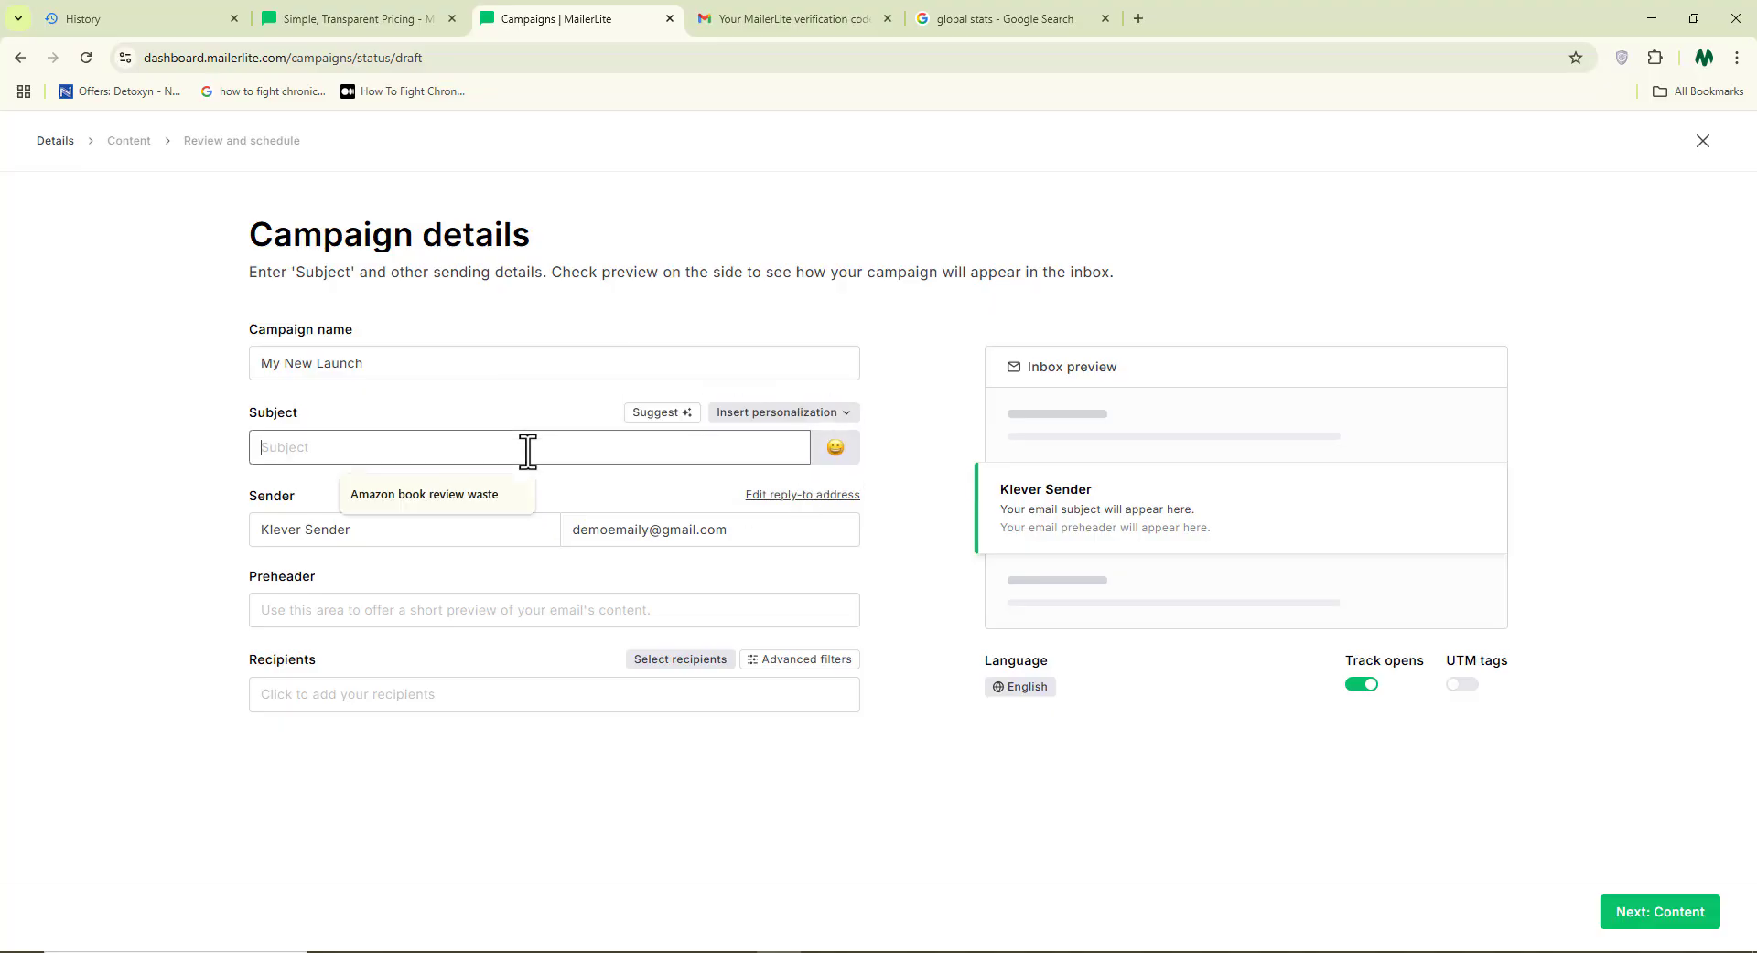
pyautogui.write('Amazon Book Listing')
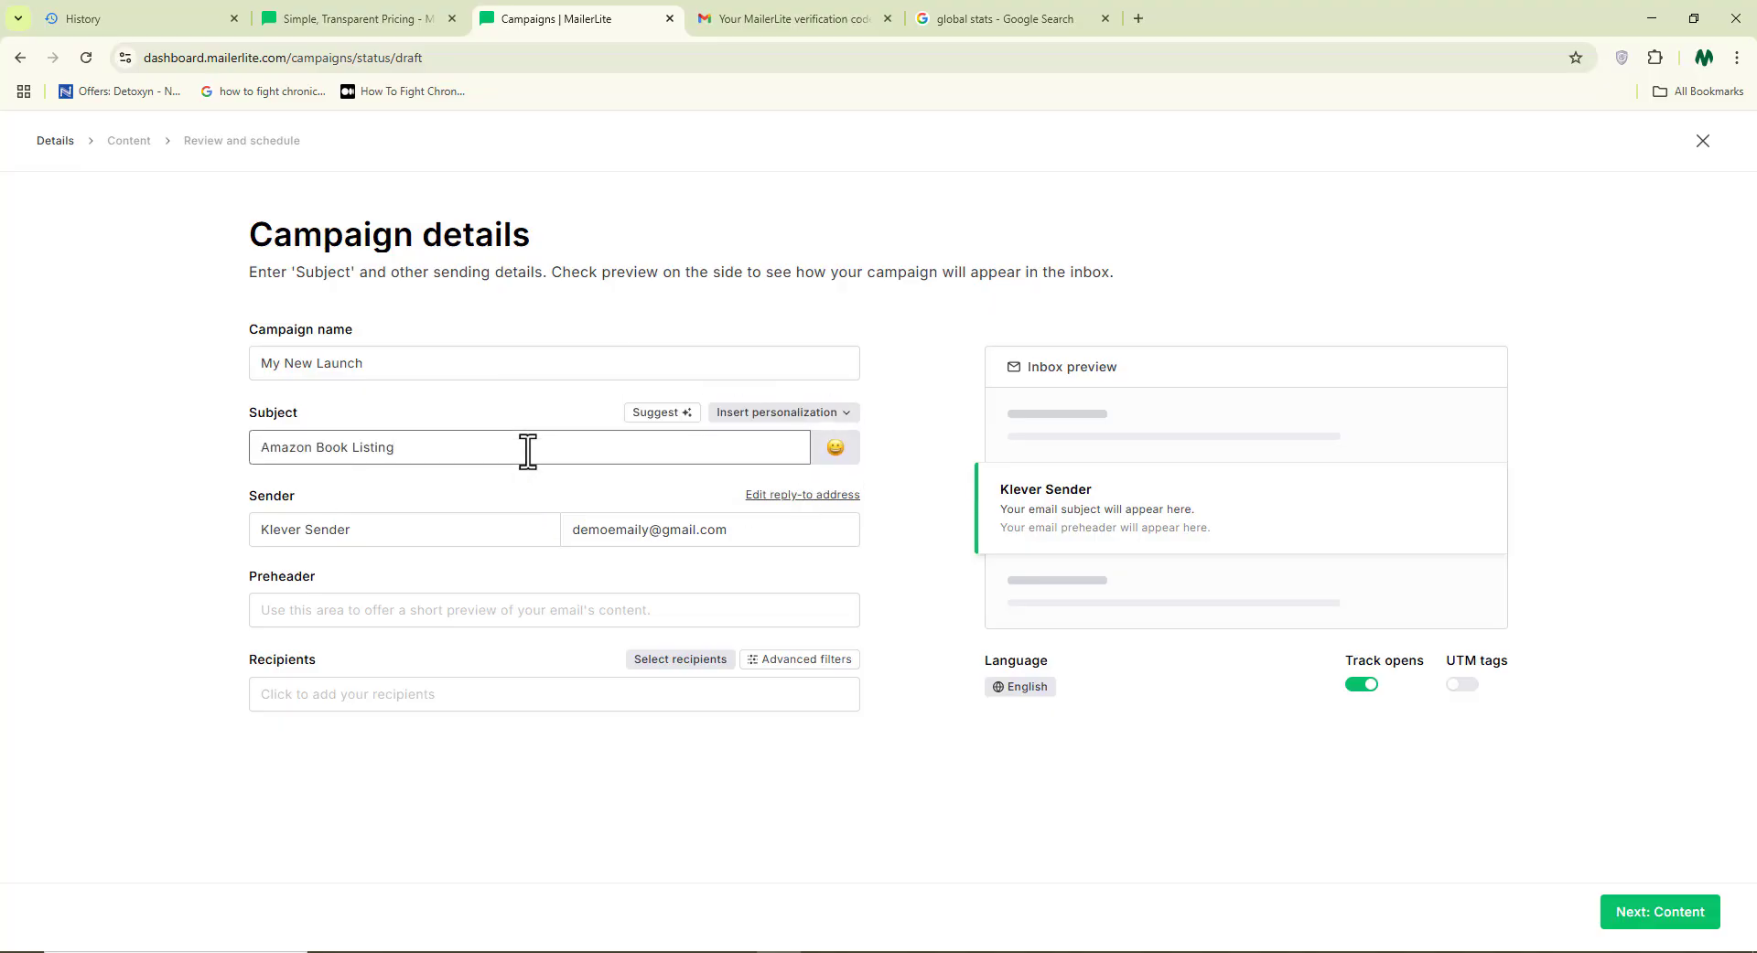
# Step: Check the sender name and sender email address in the campaign details
pyautogui.moveTo(249, 502)
pyautogui.mouseDown()
pyautogui.moveTo(372, 580)
pyautogui.moveTo(254, 529)
pyautogui.mouseUp()
pyautogui.click(373, 530)
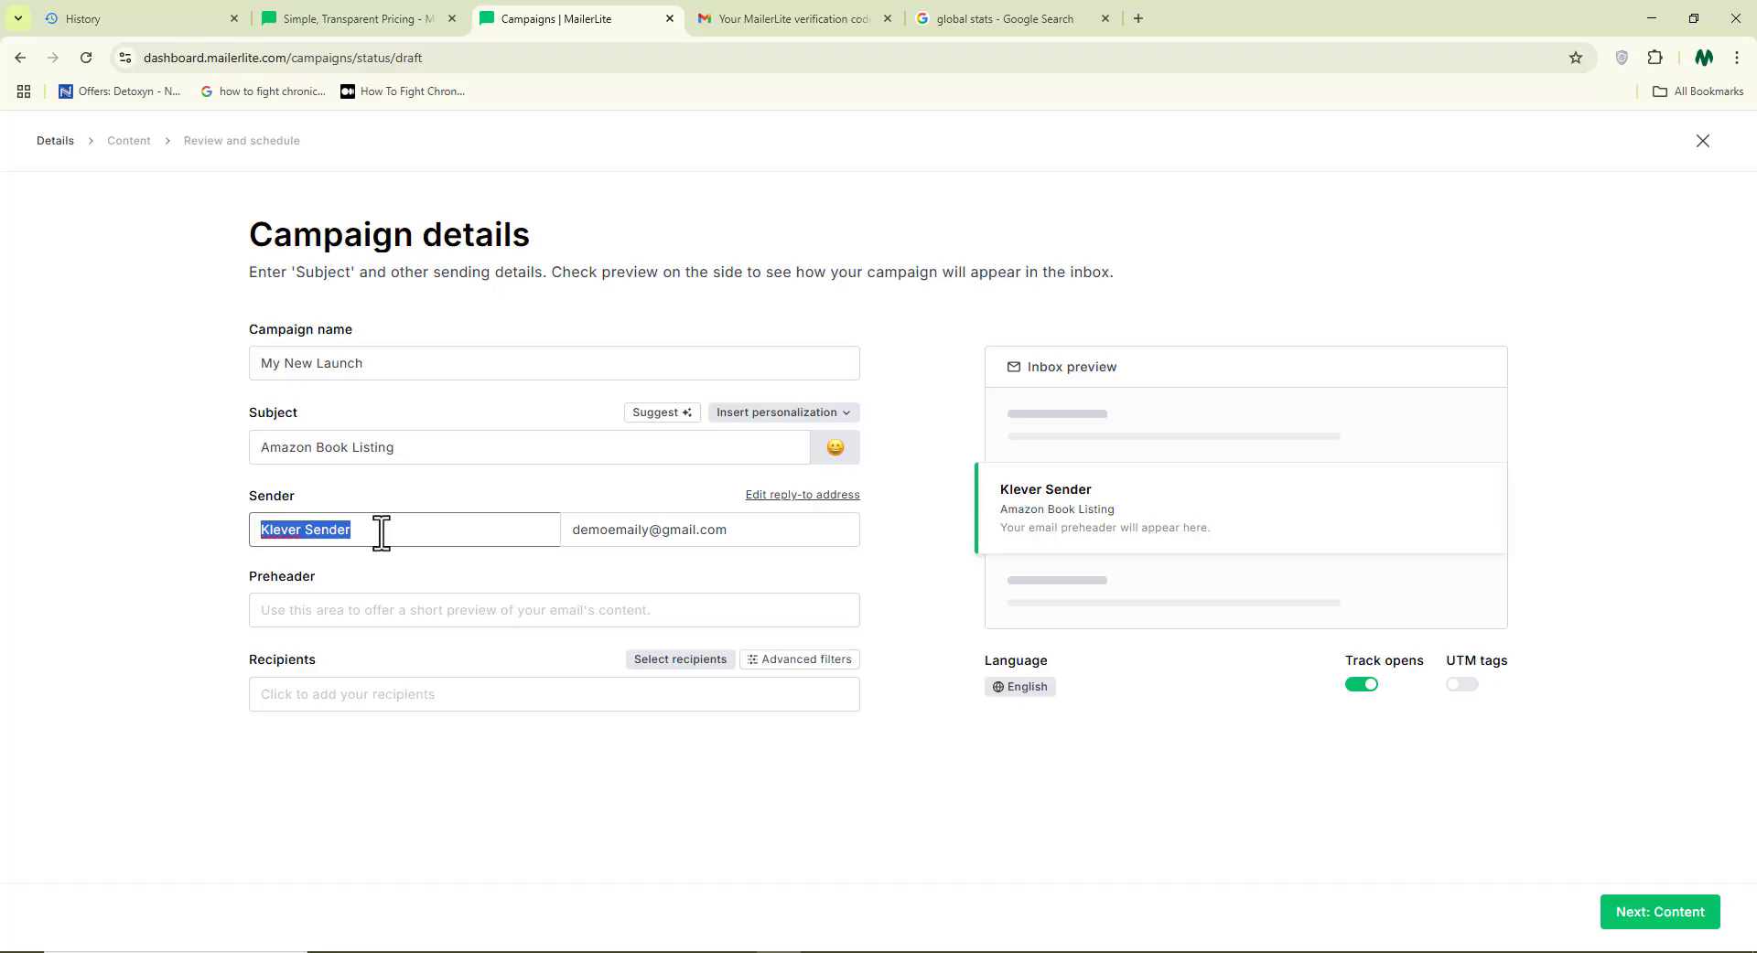
pyautogui.moveTo(745, 532); pyautogui.dragTo(561, 533)
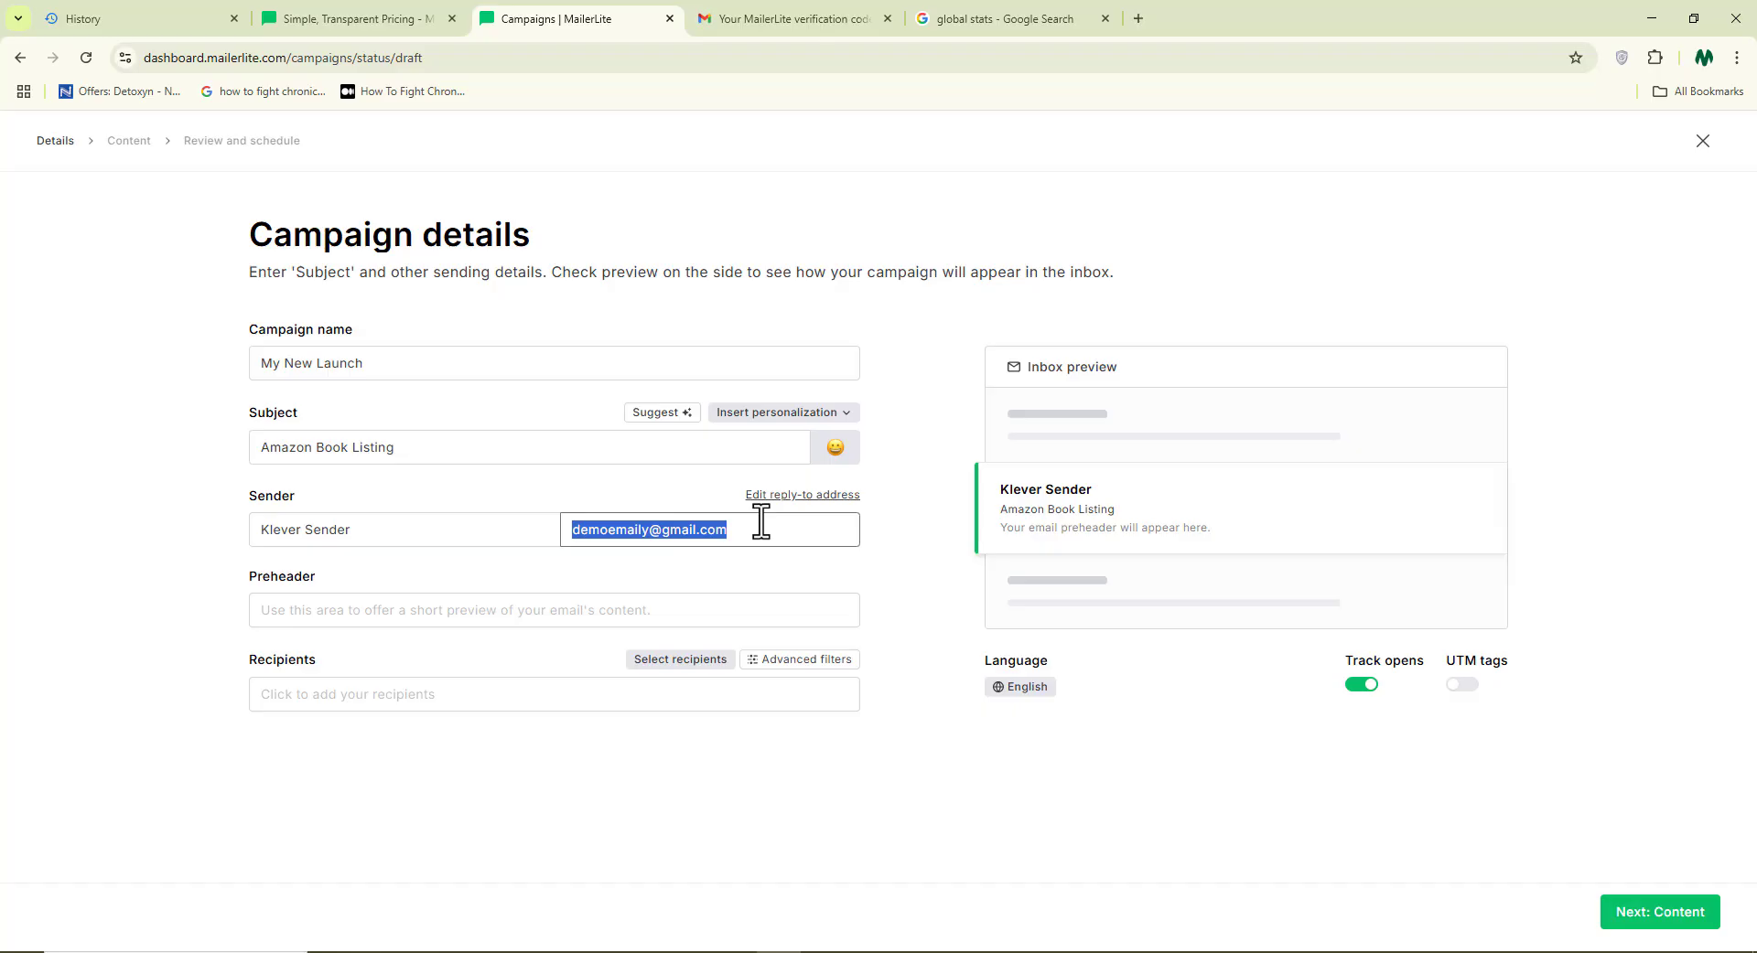
# Step: Select all active subscribers as the campaign's recipients and proceed to the email content
pyautogui.click(752, 730)
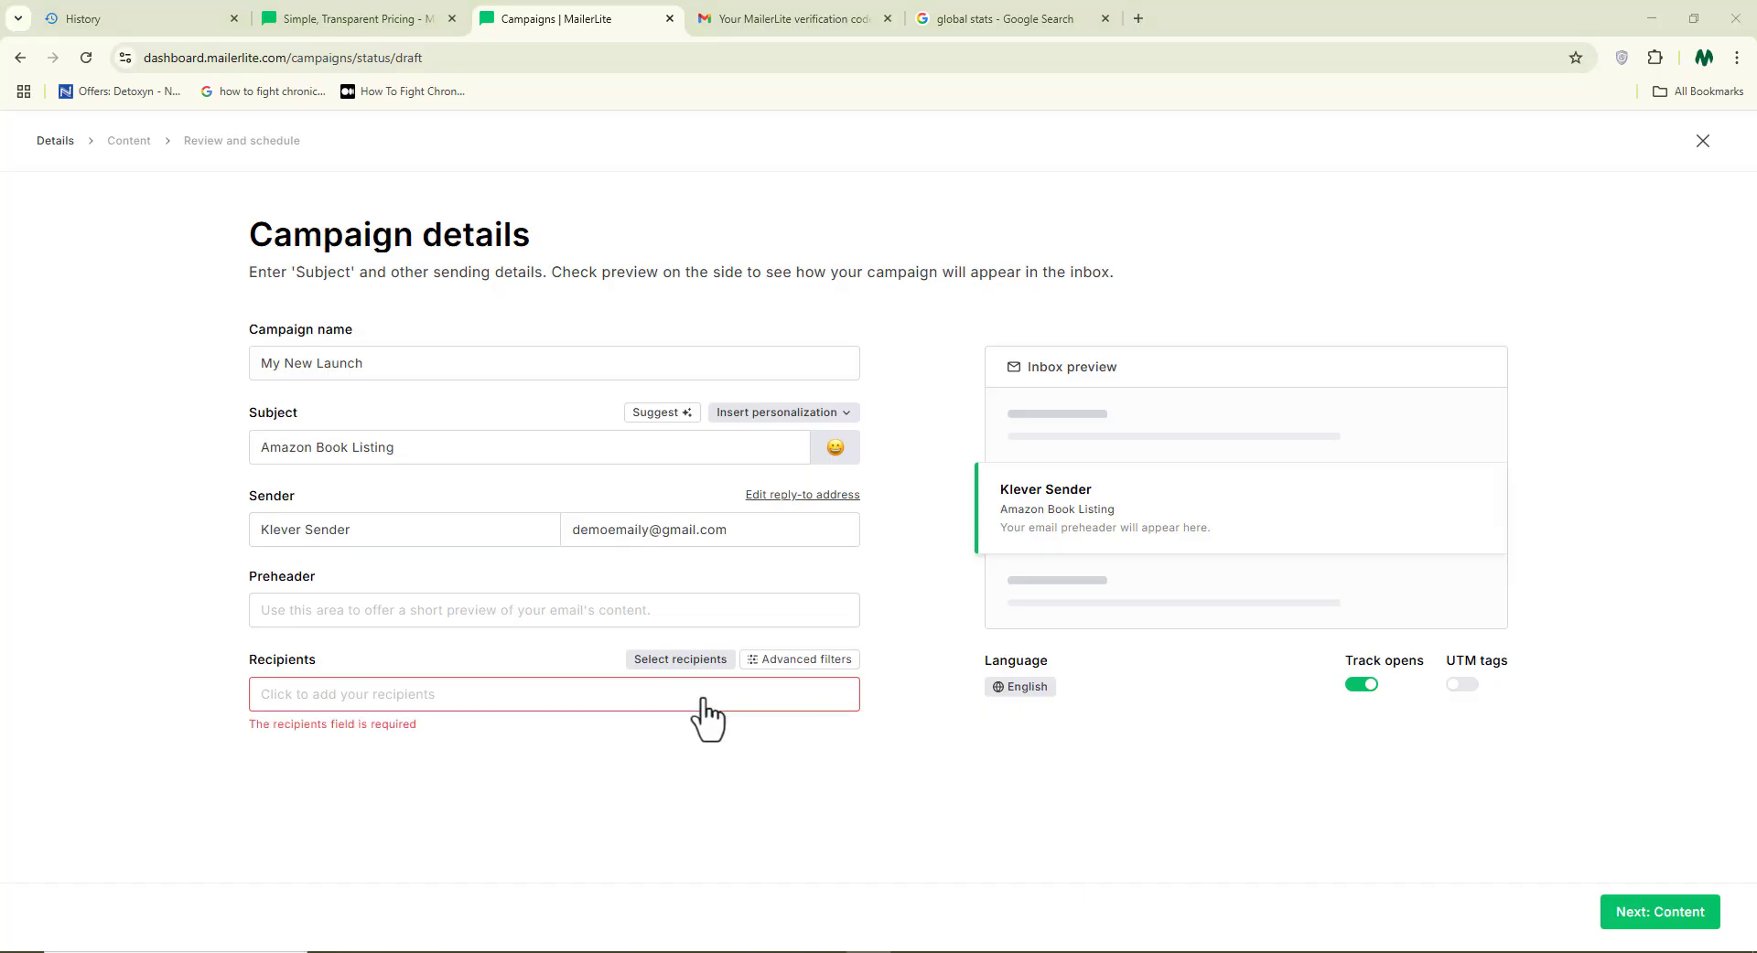
pyautogui.click(480, 696)
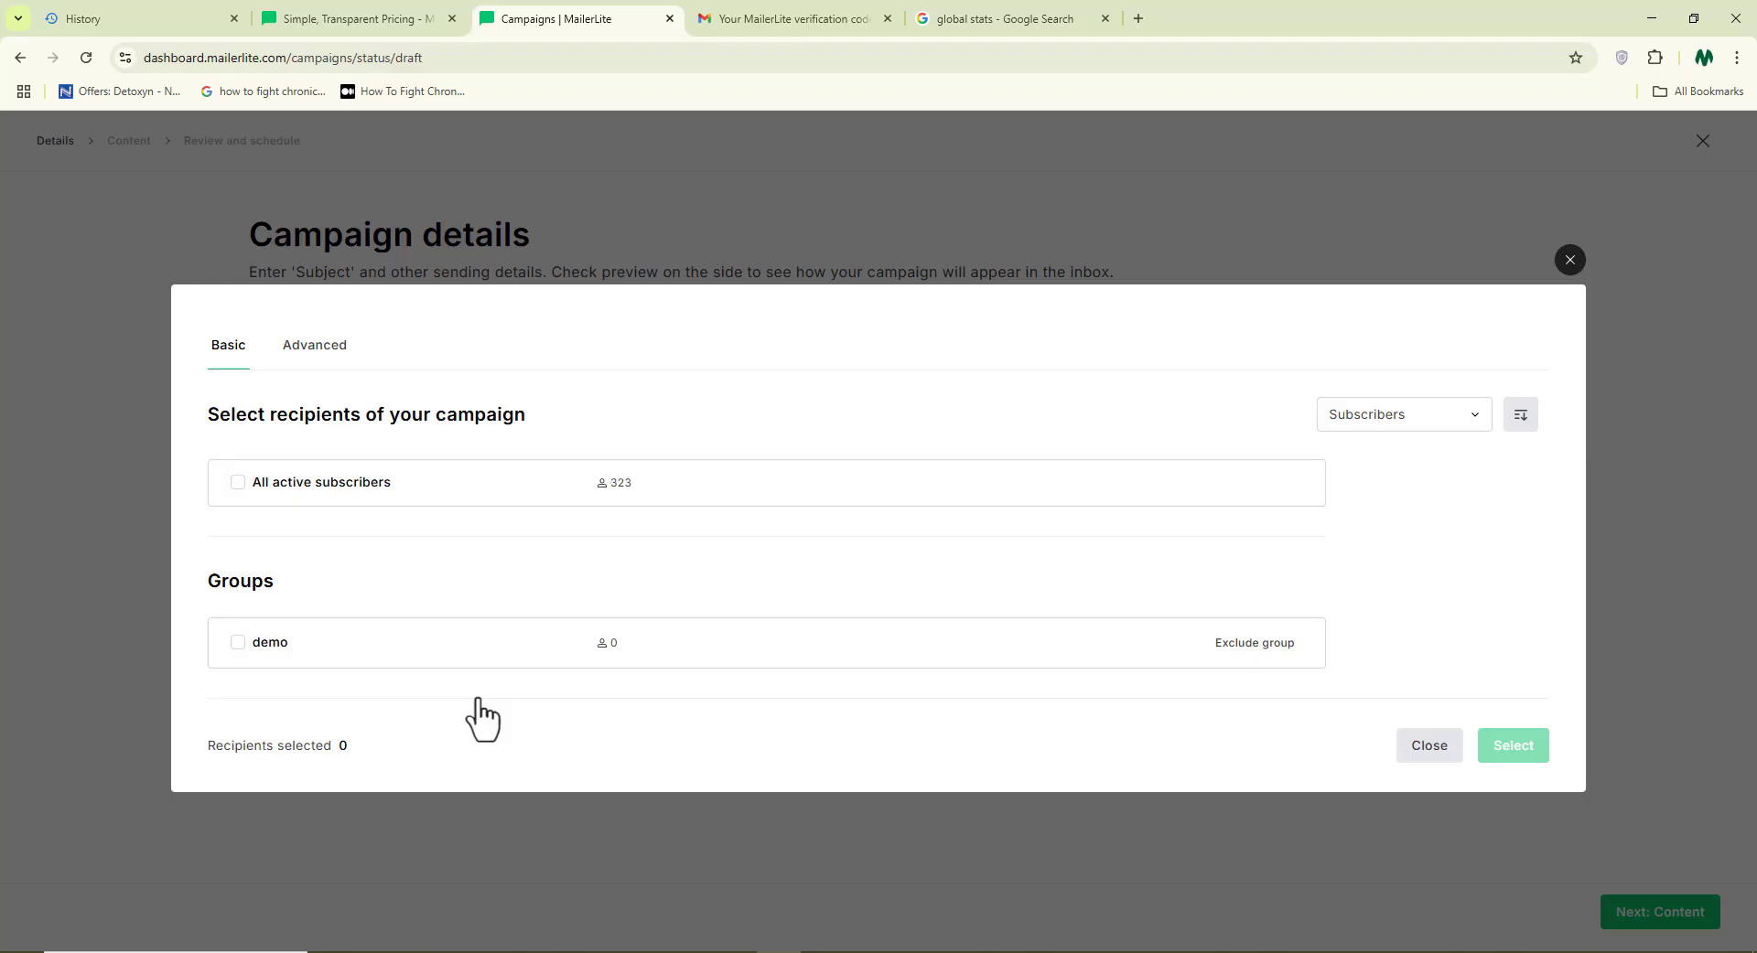
pyautogui.click(240, 485)
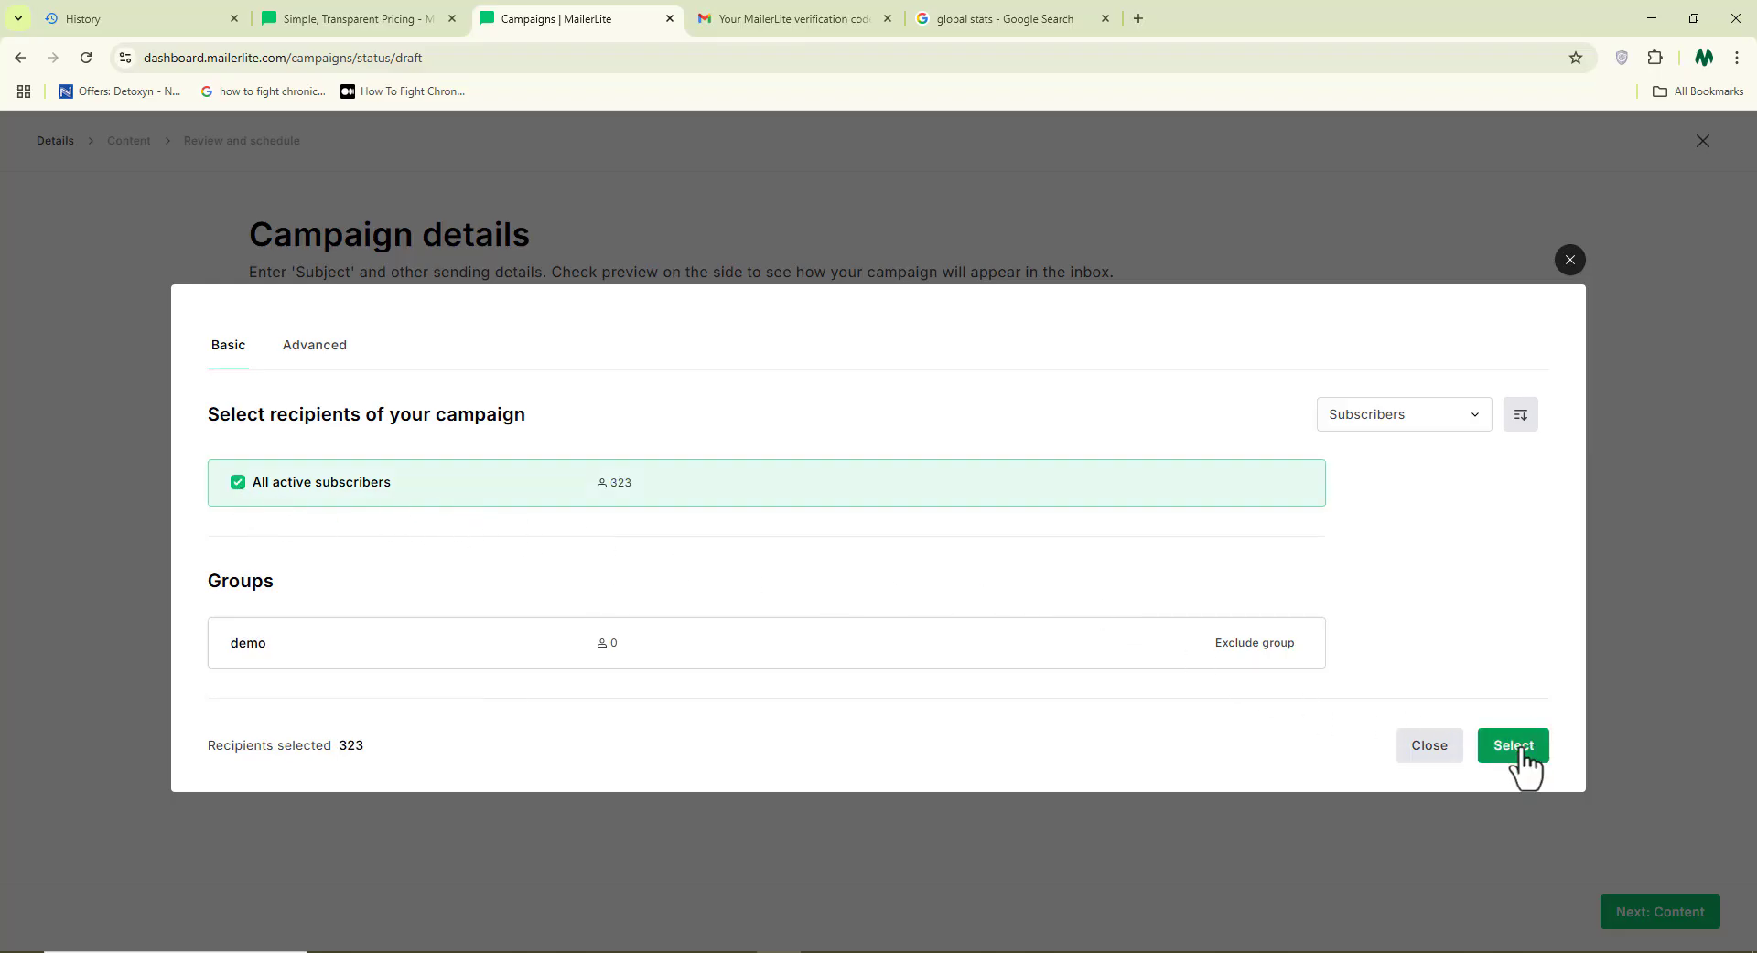
pyautogui.click(1516, 748)
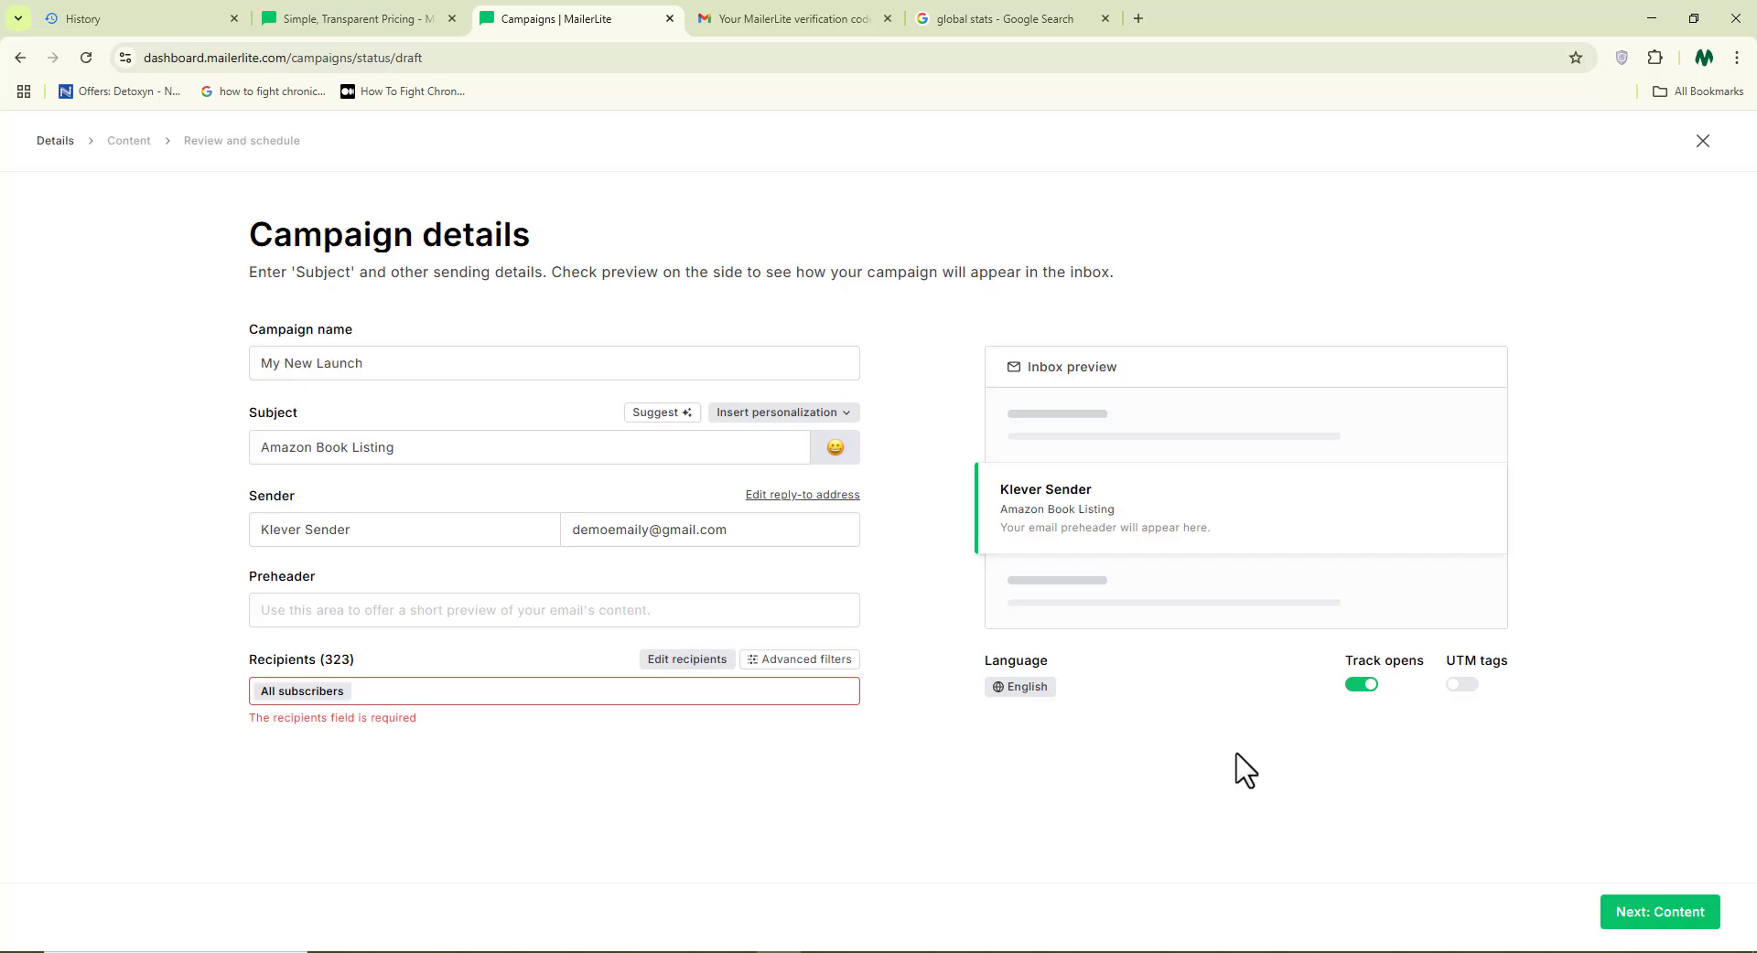
pyautogui.click(1652, 923)
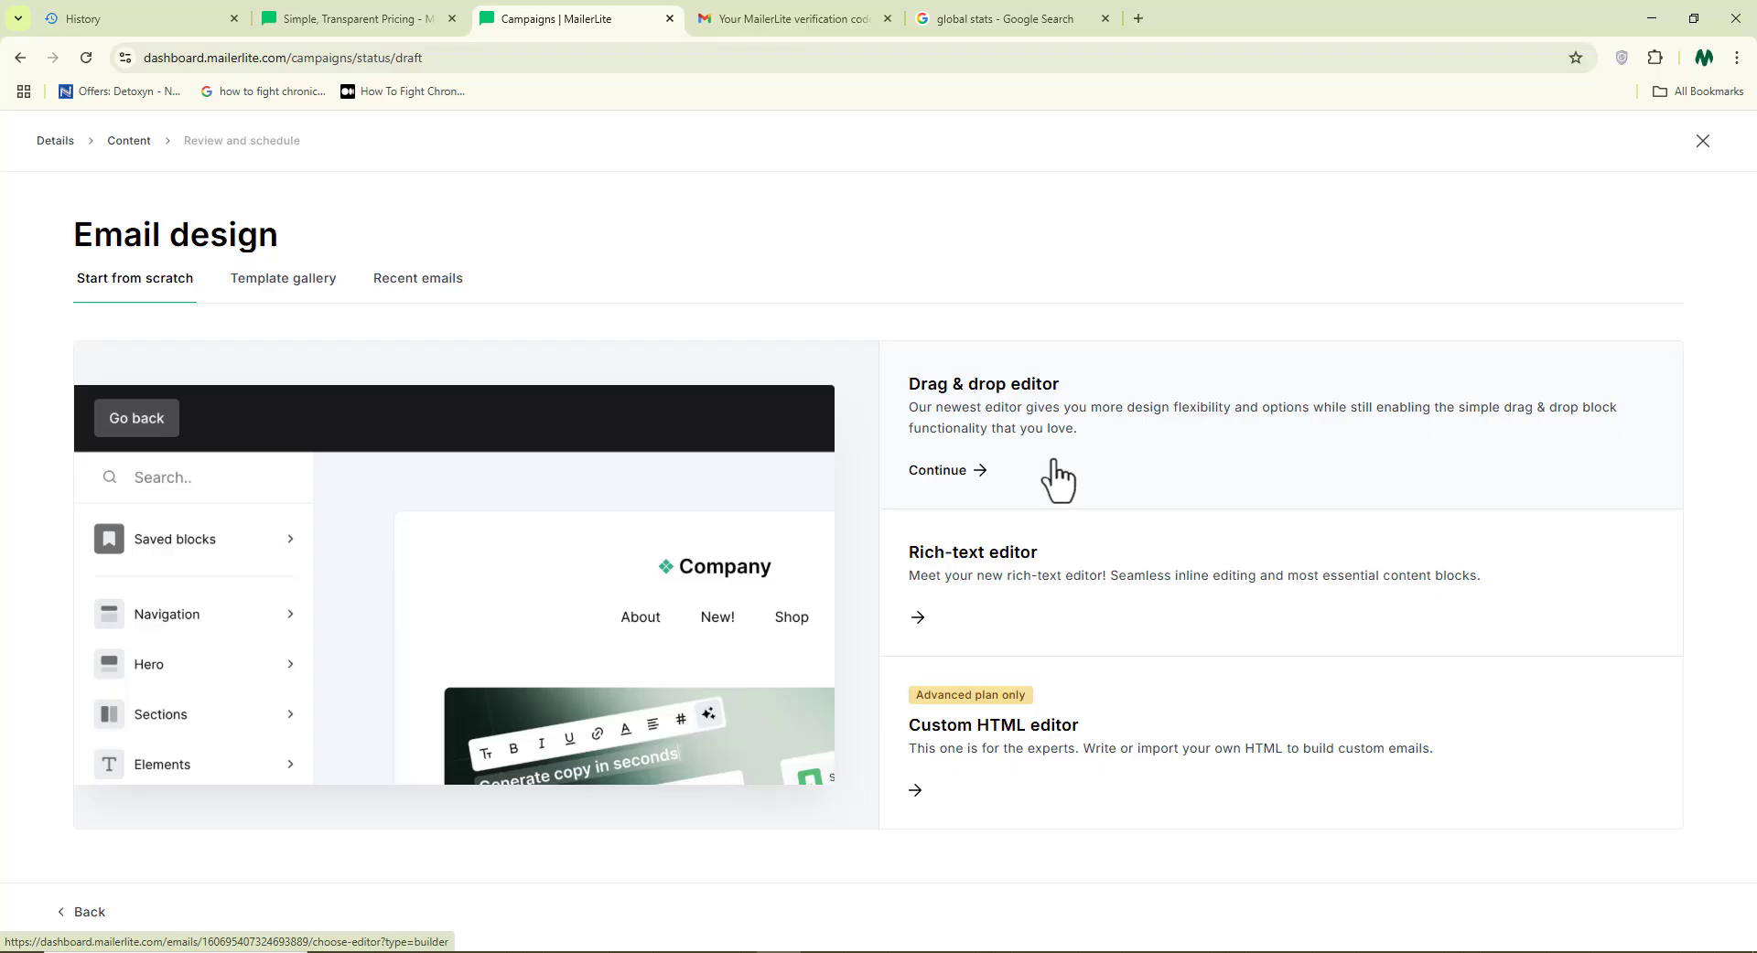
# Step: Open the rich-text editor and replace the starter text with a "Hi [Recipient Name]," message announcing that "The Gold Mine" is listed on Amazon
pyautogui.click(1066, 581)
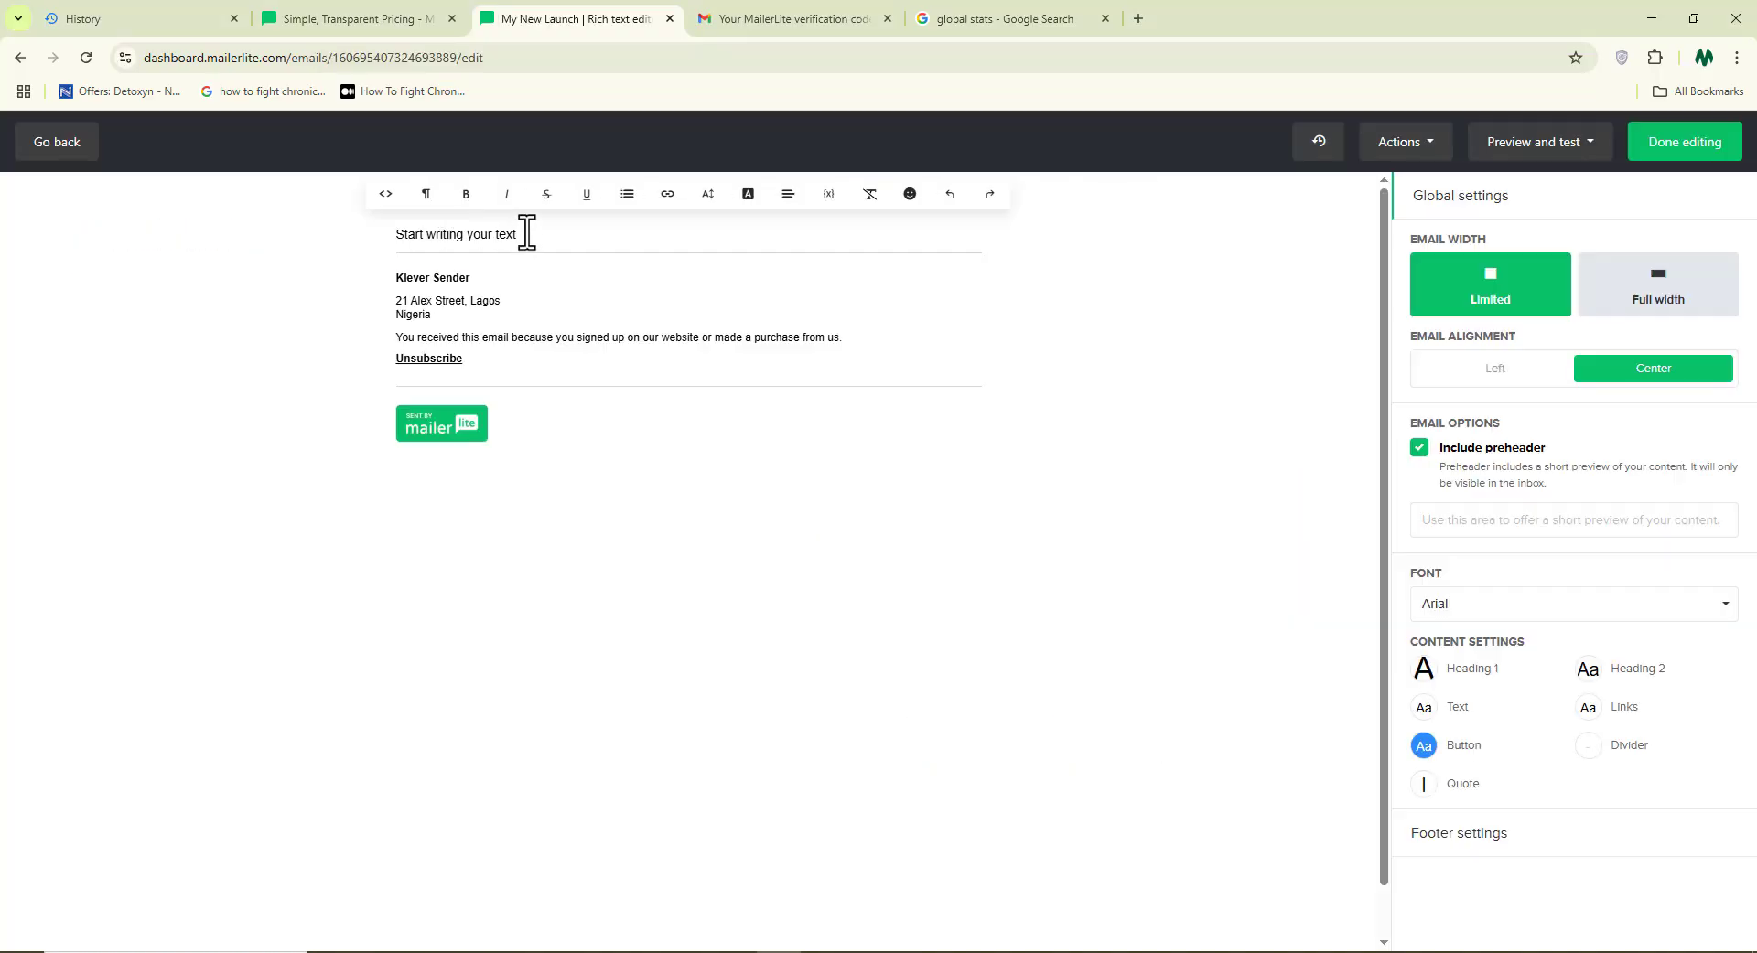
pyautogui.press('BackSpace')
pyautogui.press('BackSpace')
pyautogui.press('BackSpace')
pyautogui.press('BackSpace')
pyautogui.press('BackSpace')
pyautogui.press('BackSpace')
pyautogui.press('BackSpace')
pyautogui.press('BackSpace')
pyautogui.press('BackSpace')
pyautogui.press('BackSpace')
pyautogui.press('BackSpace')
pyautogui.press('BackSpace')
pyautogui.press('BackSpace')
pyautogui.press('BackSpace')
pyautogui.press('BackSpace')
pyautogui.press('BackSpace')
pyautogui.press('BackSpace')
pyautogui.press('BackSpace')
pyautogui.press('BackSpace')
pyautogui.press('BackSpace')
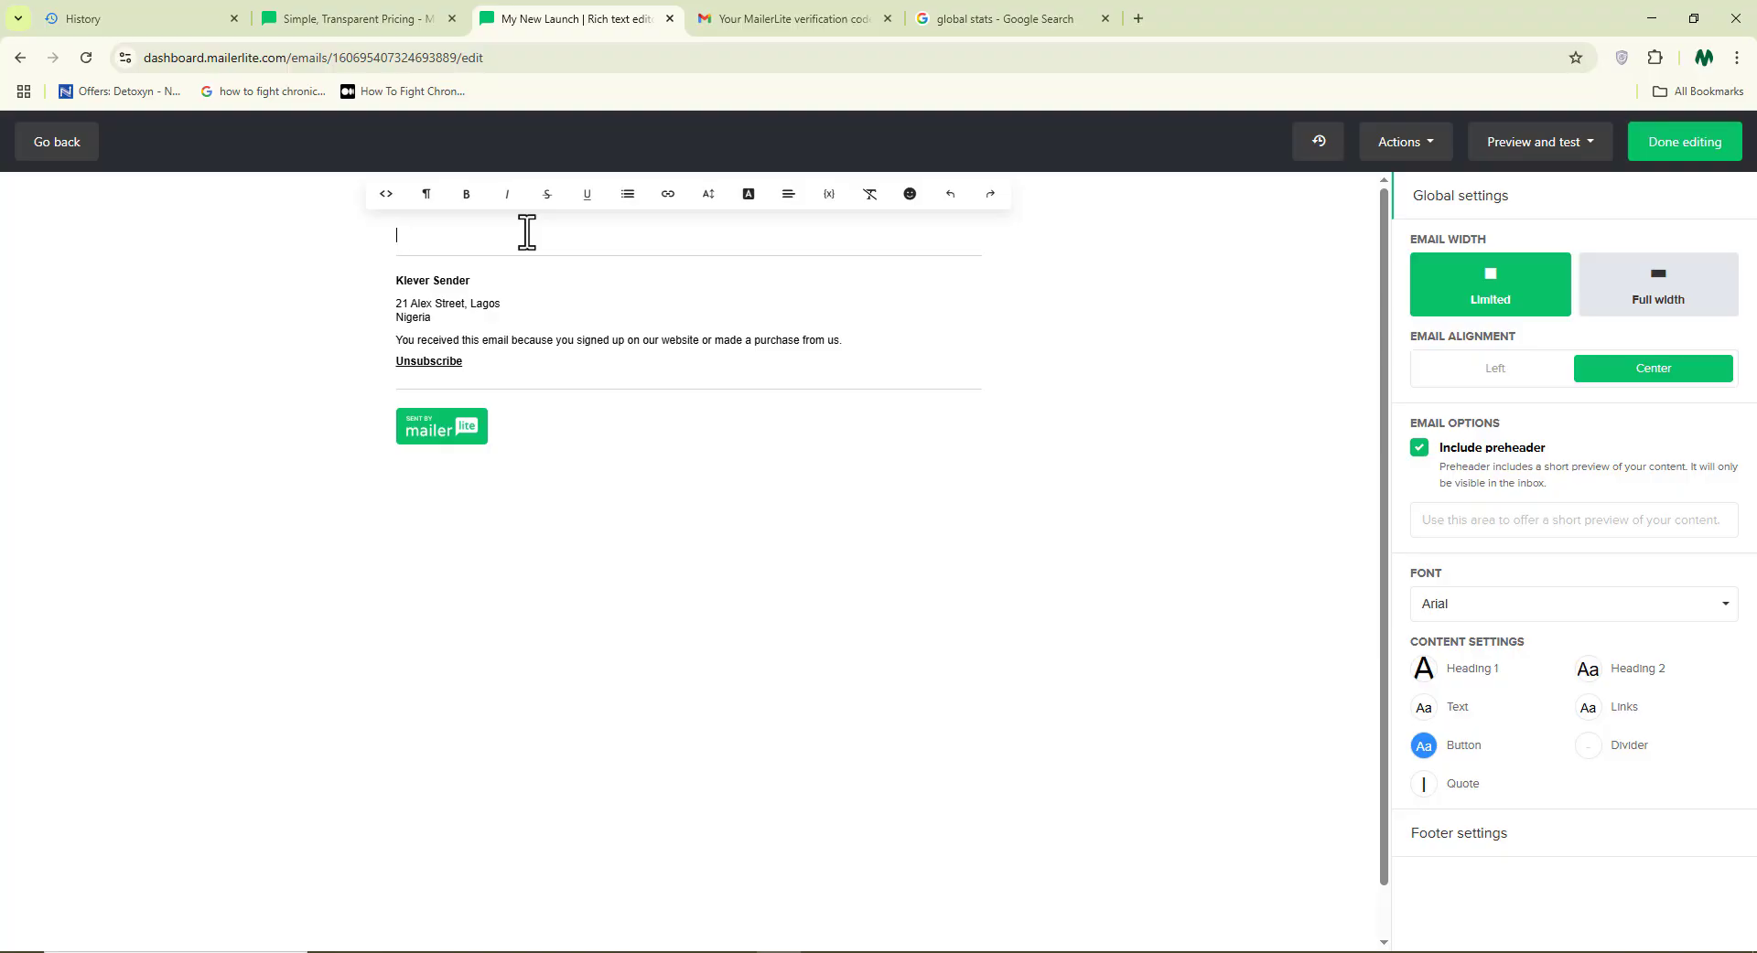
pyautogui.write('Hi [Recipient Name],  Great news! Your book, "The Gold Mine," is now officially listed and available for purchase on Amazon.  You can view your listing here: [Link to your Amazon book page]  Please take a moment to review the page and let me know if you spot any issues or have any questions.  Congratulations on this exciting milestone!  Best regards,  Charles')
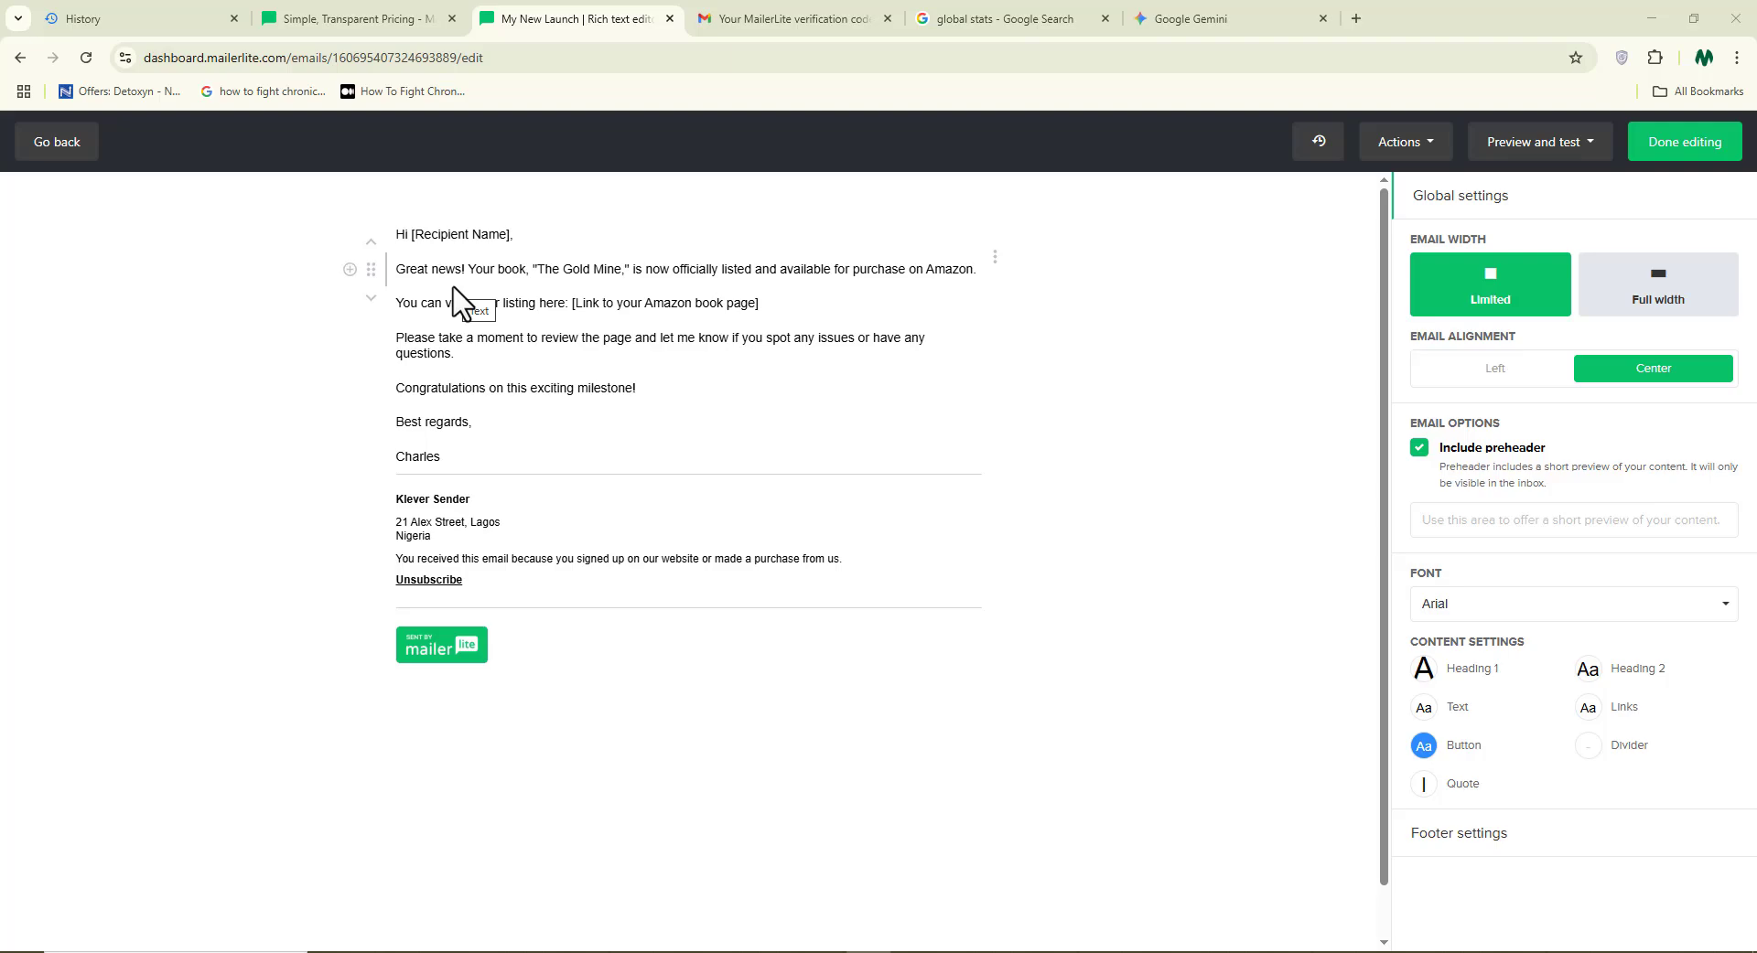
# Step: Replace the [Recipient Name] placeholder in the greeting with the Name variable
pyautogui.click(525, 236)
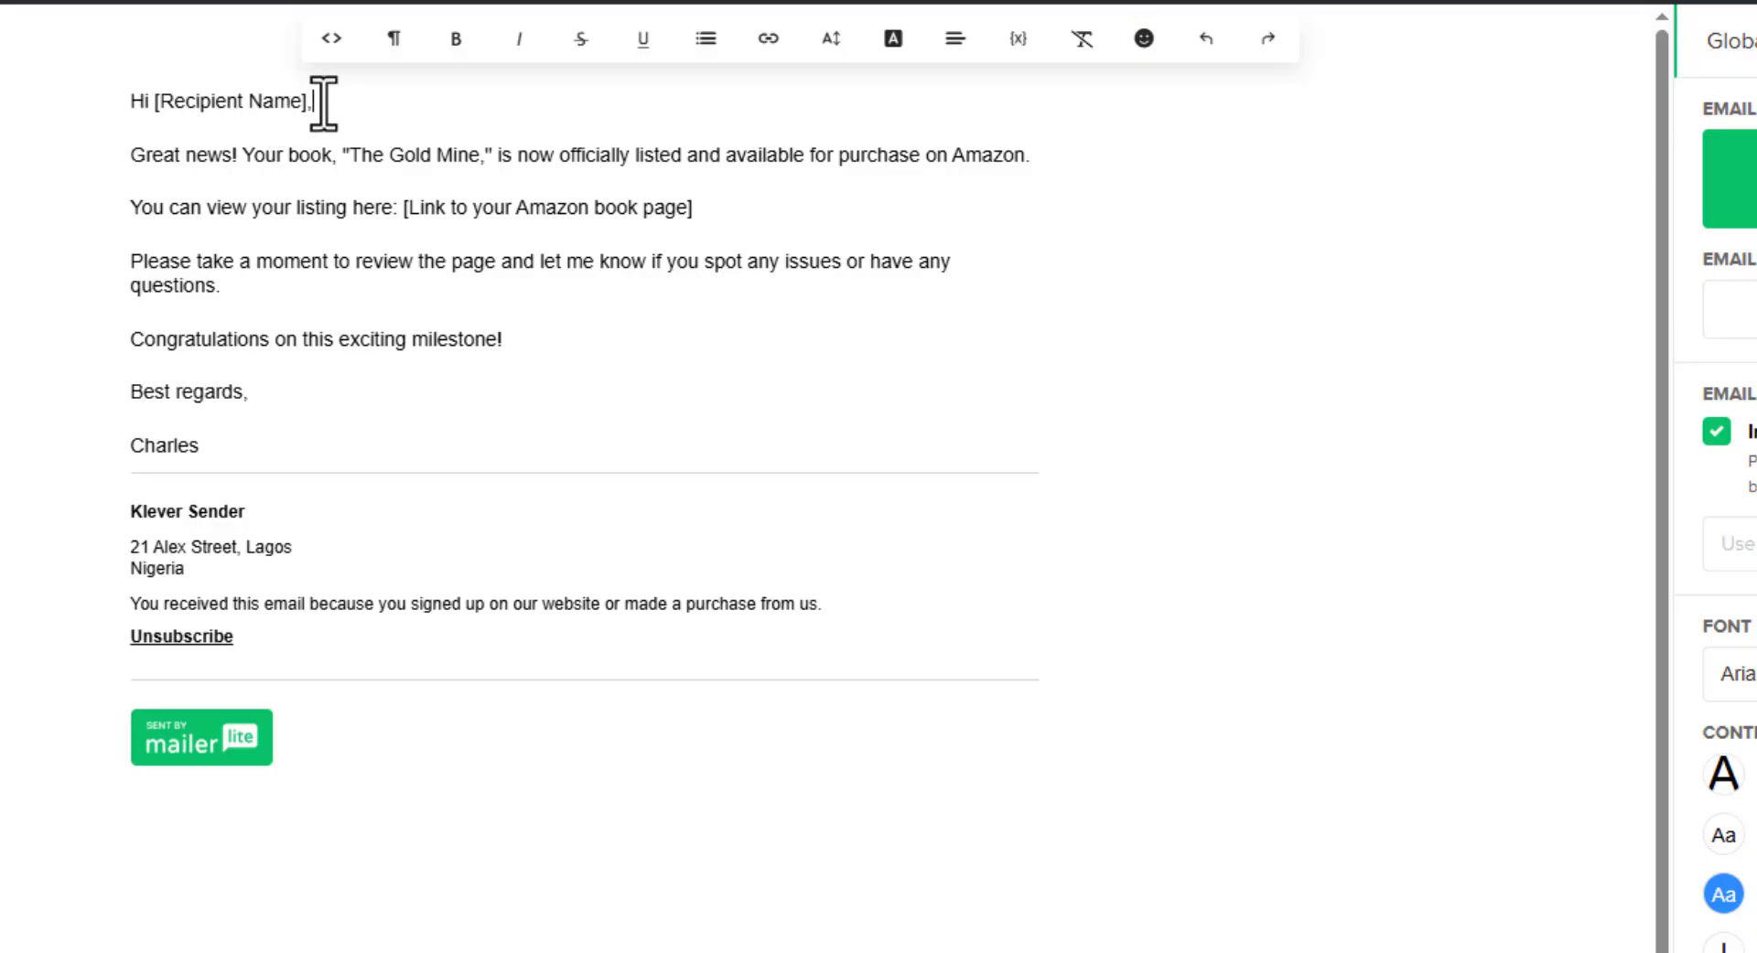
pyautogui.moveTo(309, 102); pyautogui.dragTo(153, 102)
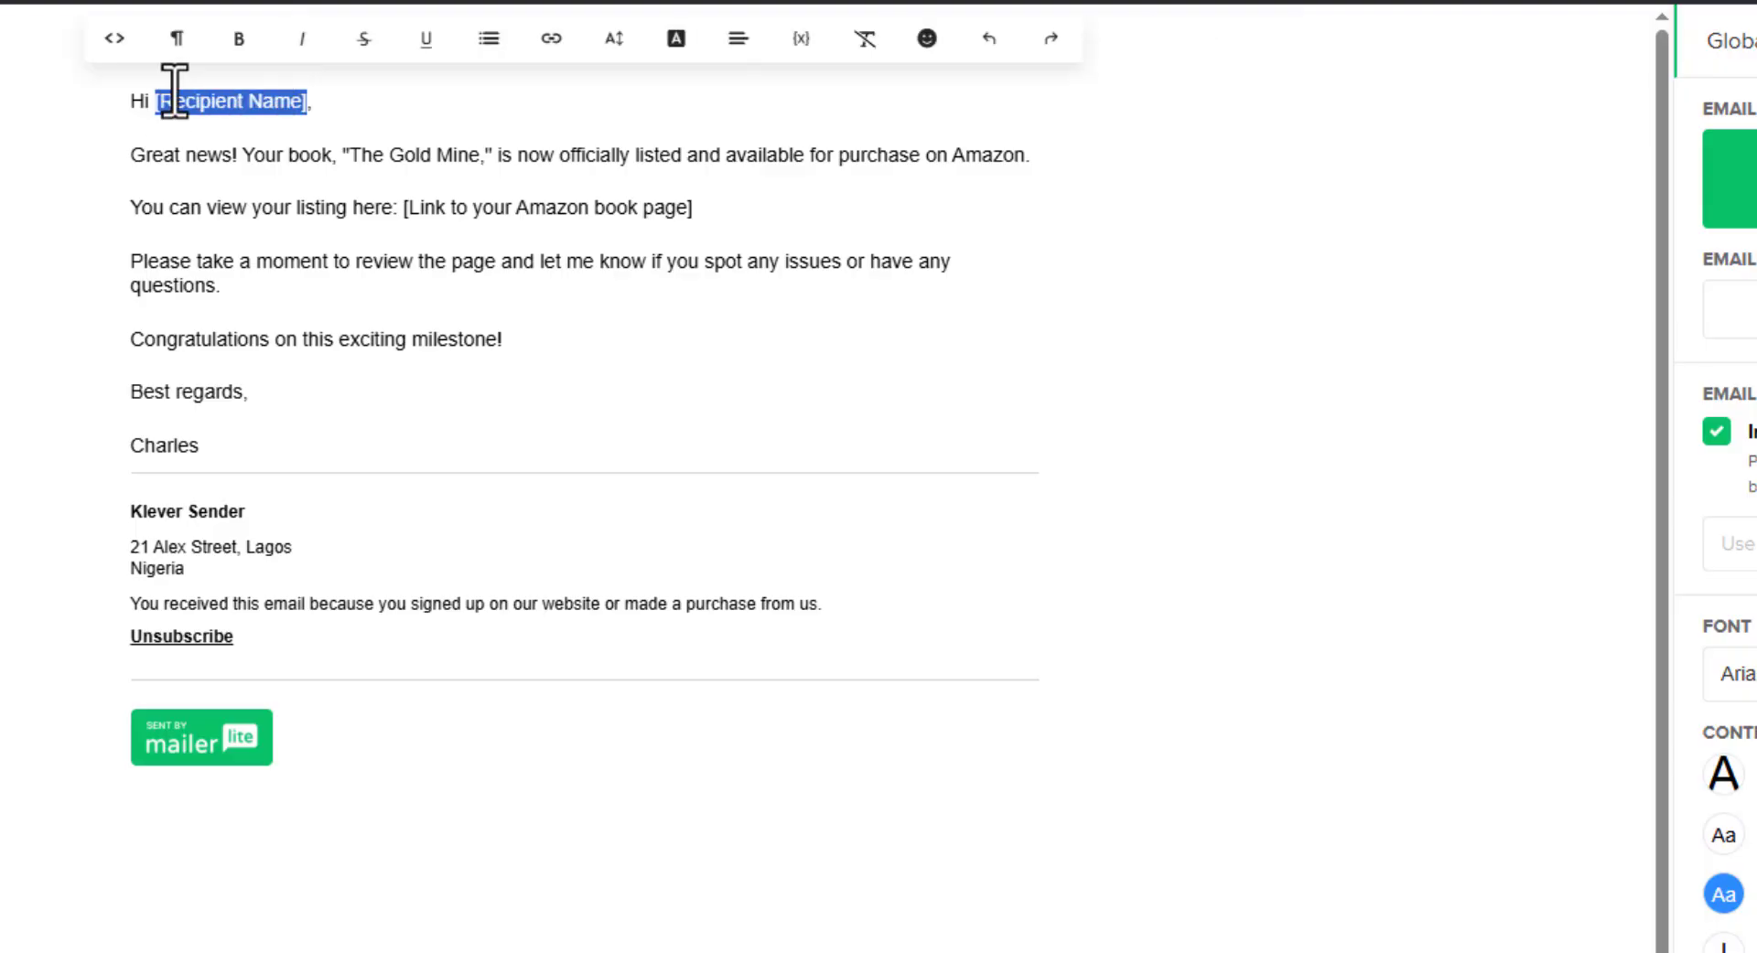
pyautogui.click(796, 57)
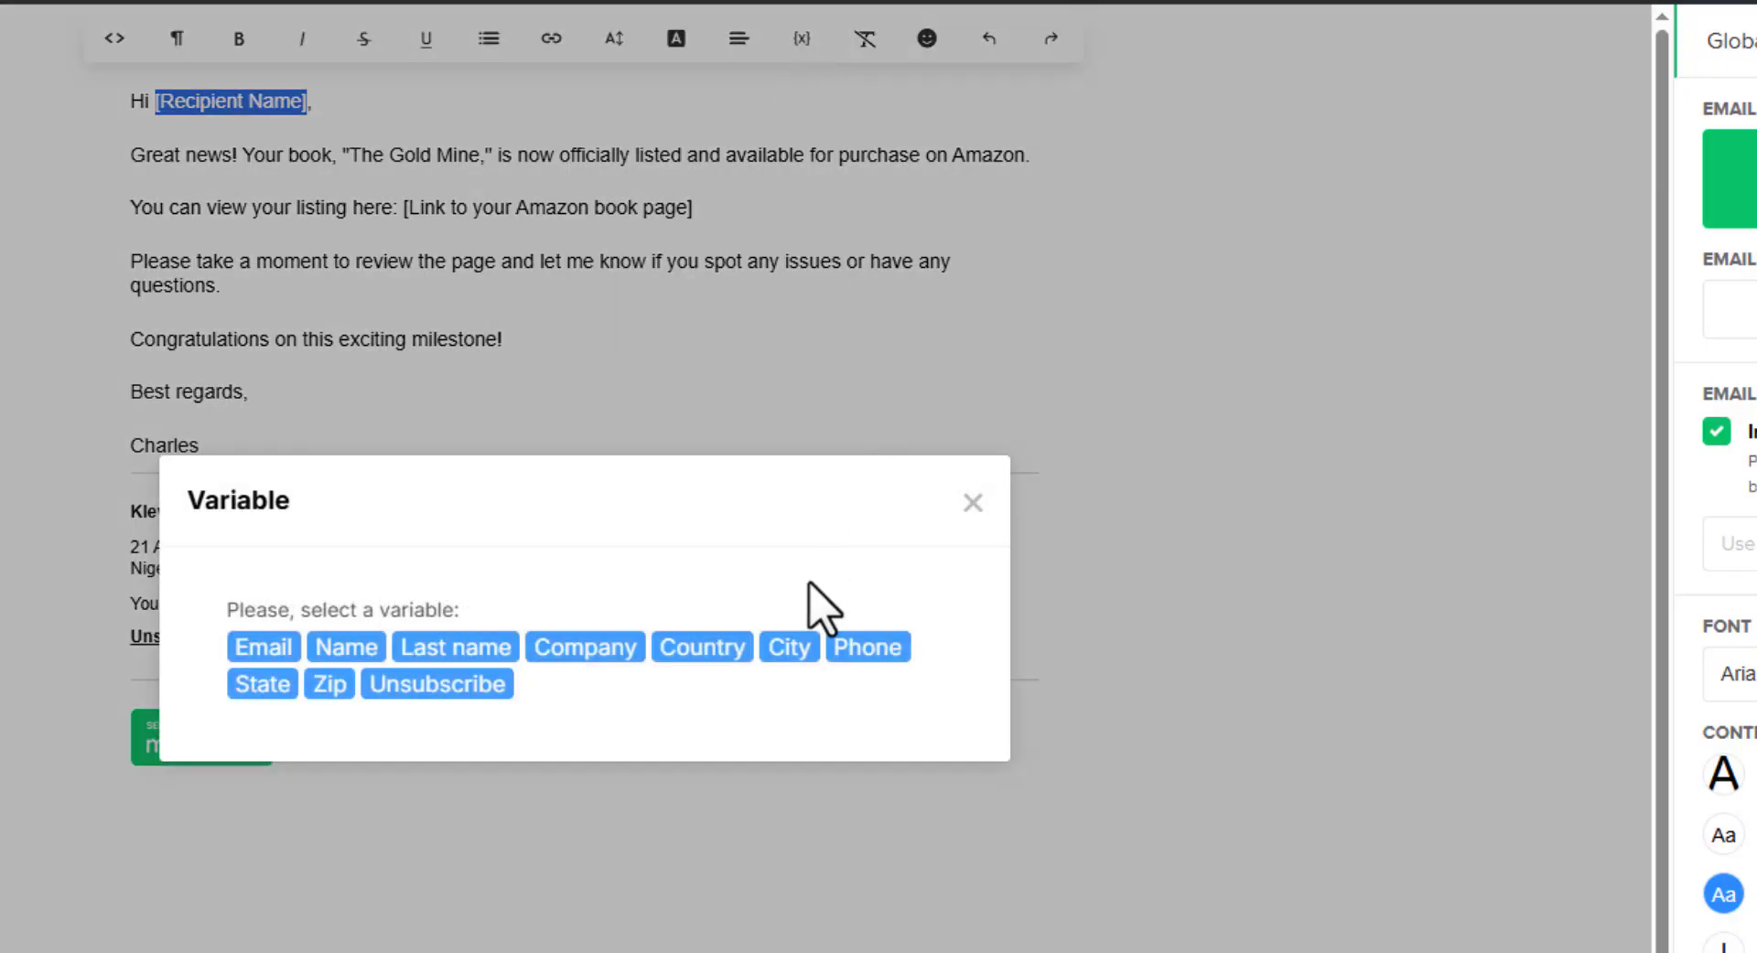
pyautogui.click(363, 657)
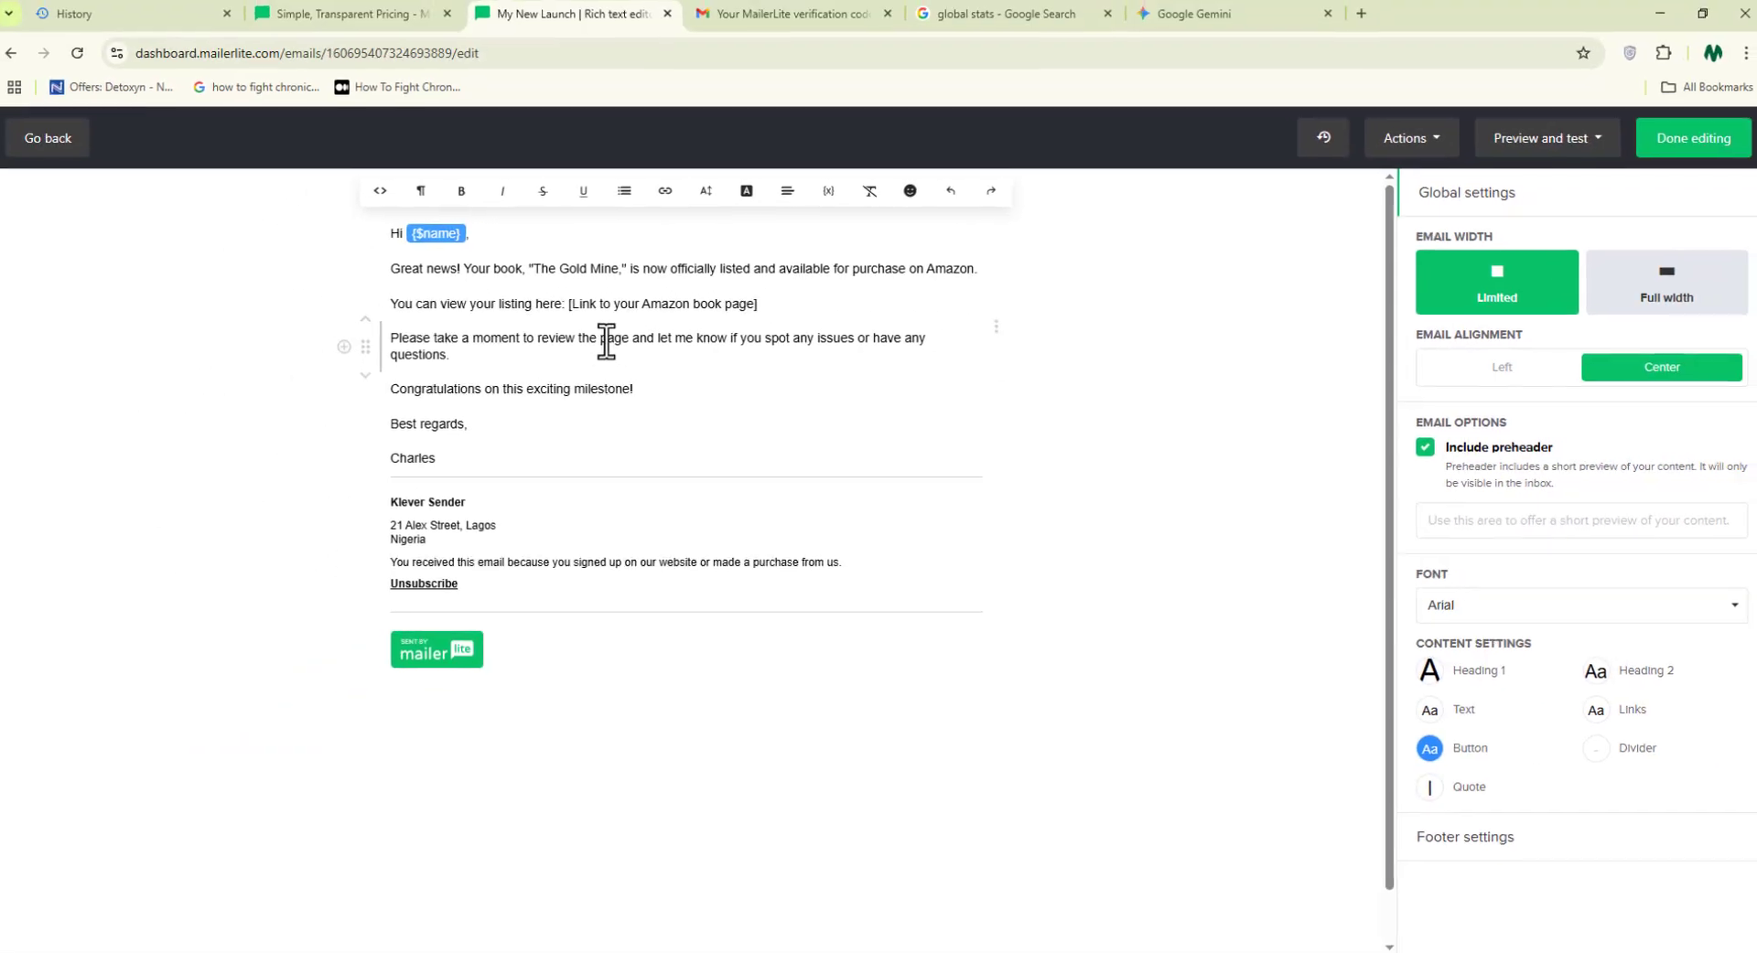
pyautogui.click(453, 264)
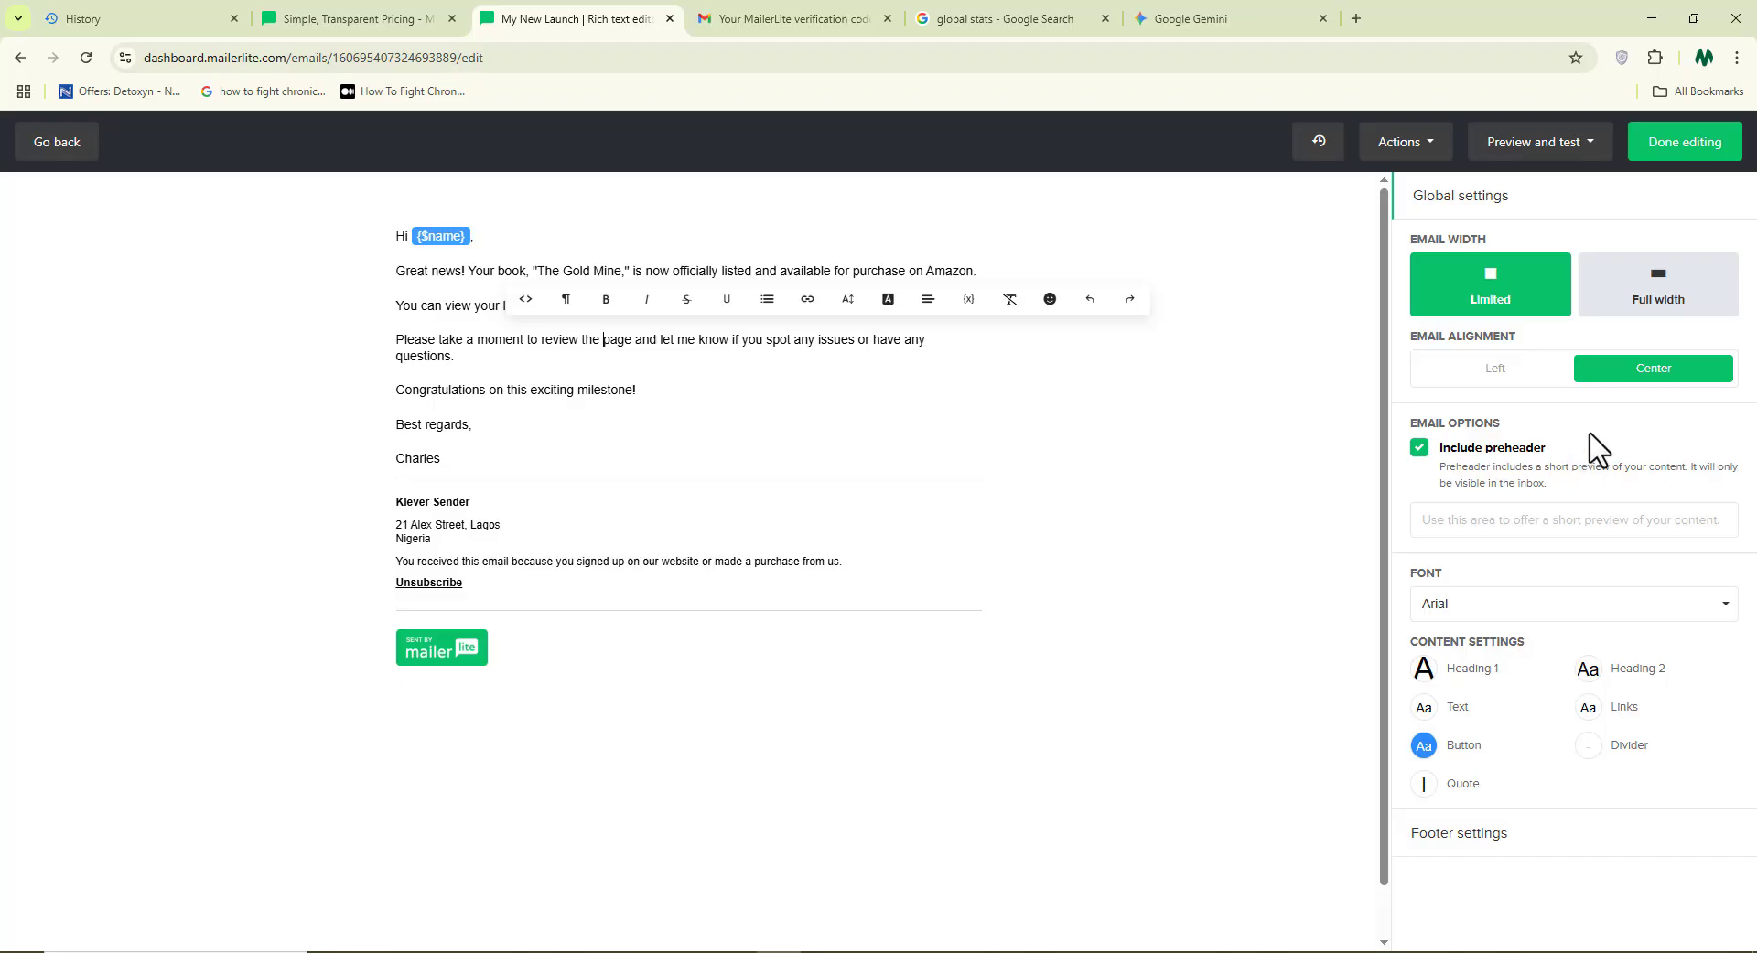
# Step: Finish editing the email and review the campaign's summary and scheduling options
pyautogui.click(1665, 145)
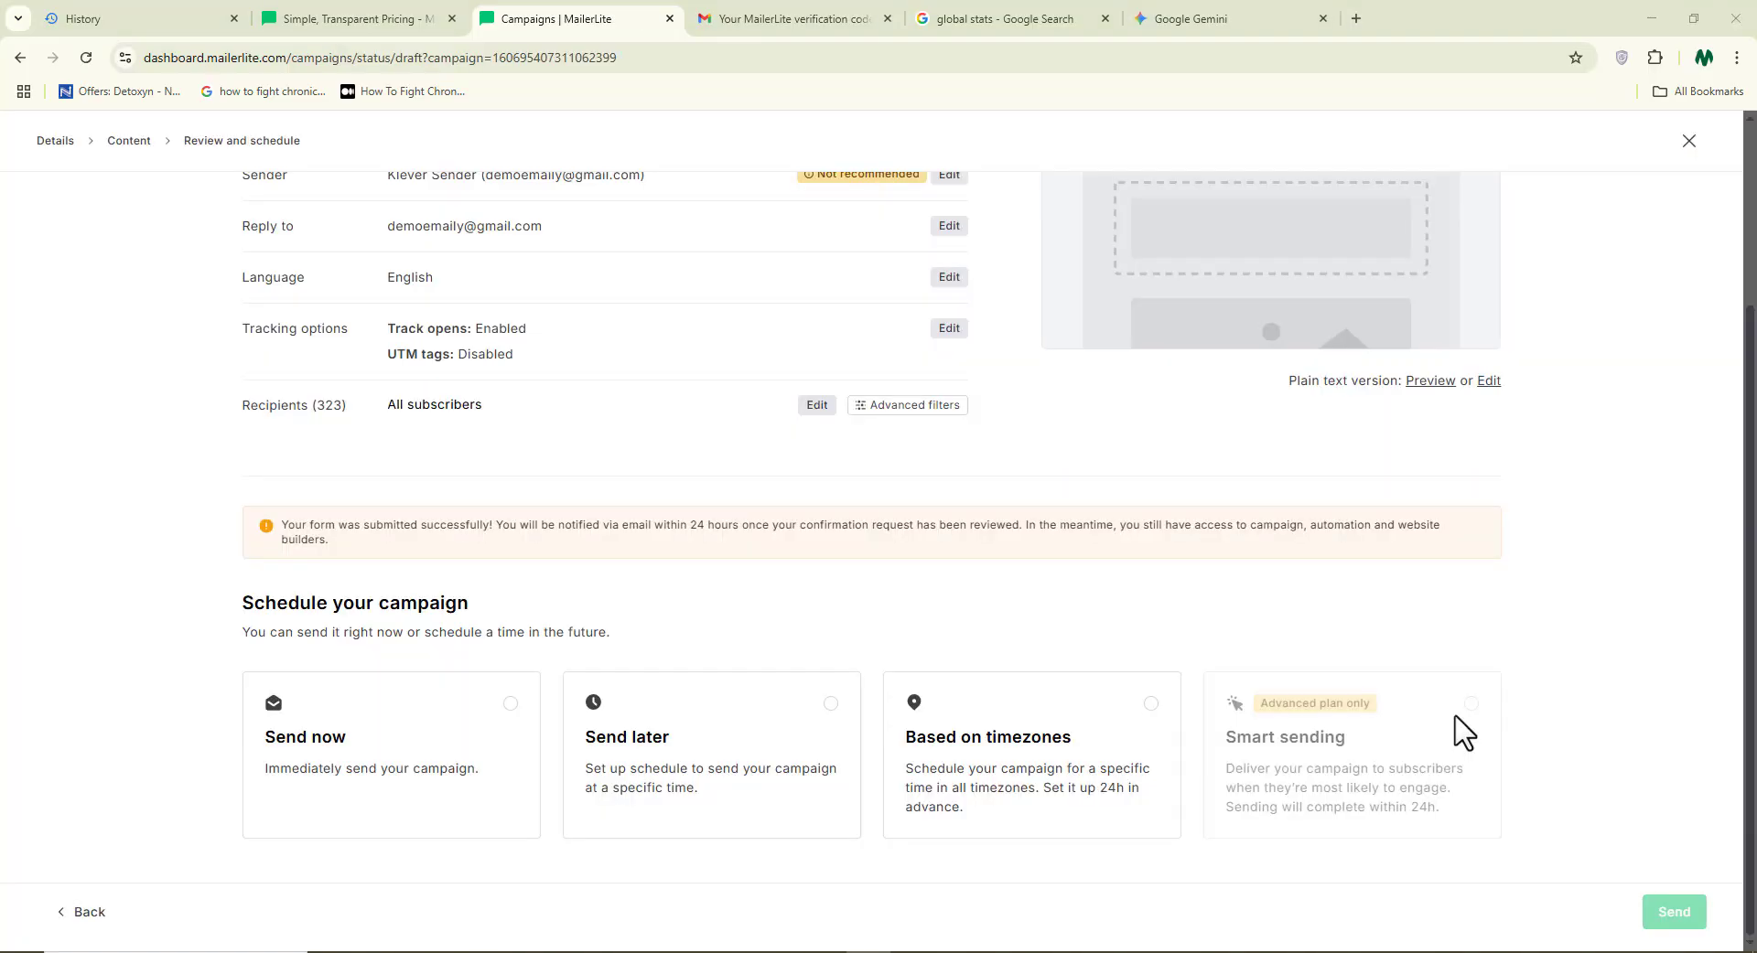
pyautogui.scroll(4, 1463, 729)
pyautogui.scroll(-4, 1373, 613)
# Step: Try the Send now option, switch the campaign's schedule to Send later, and check the date and hour choices
pyautogui.click(510, 704)
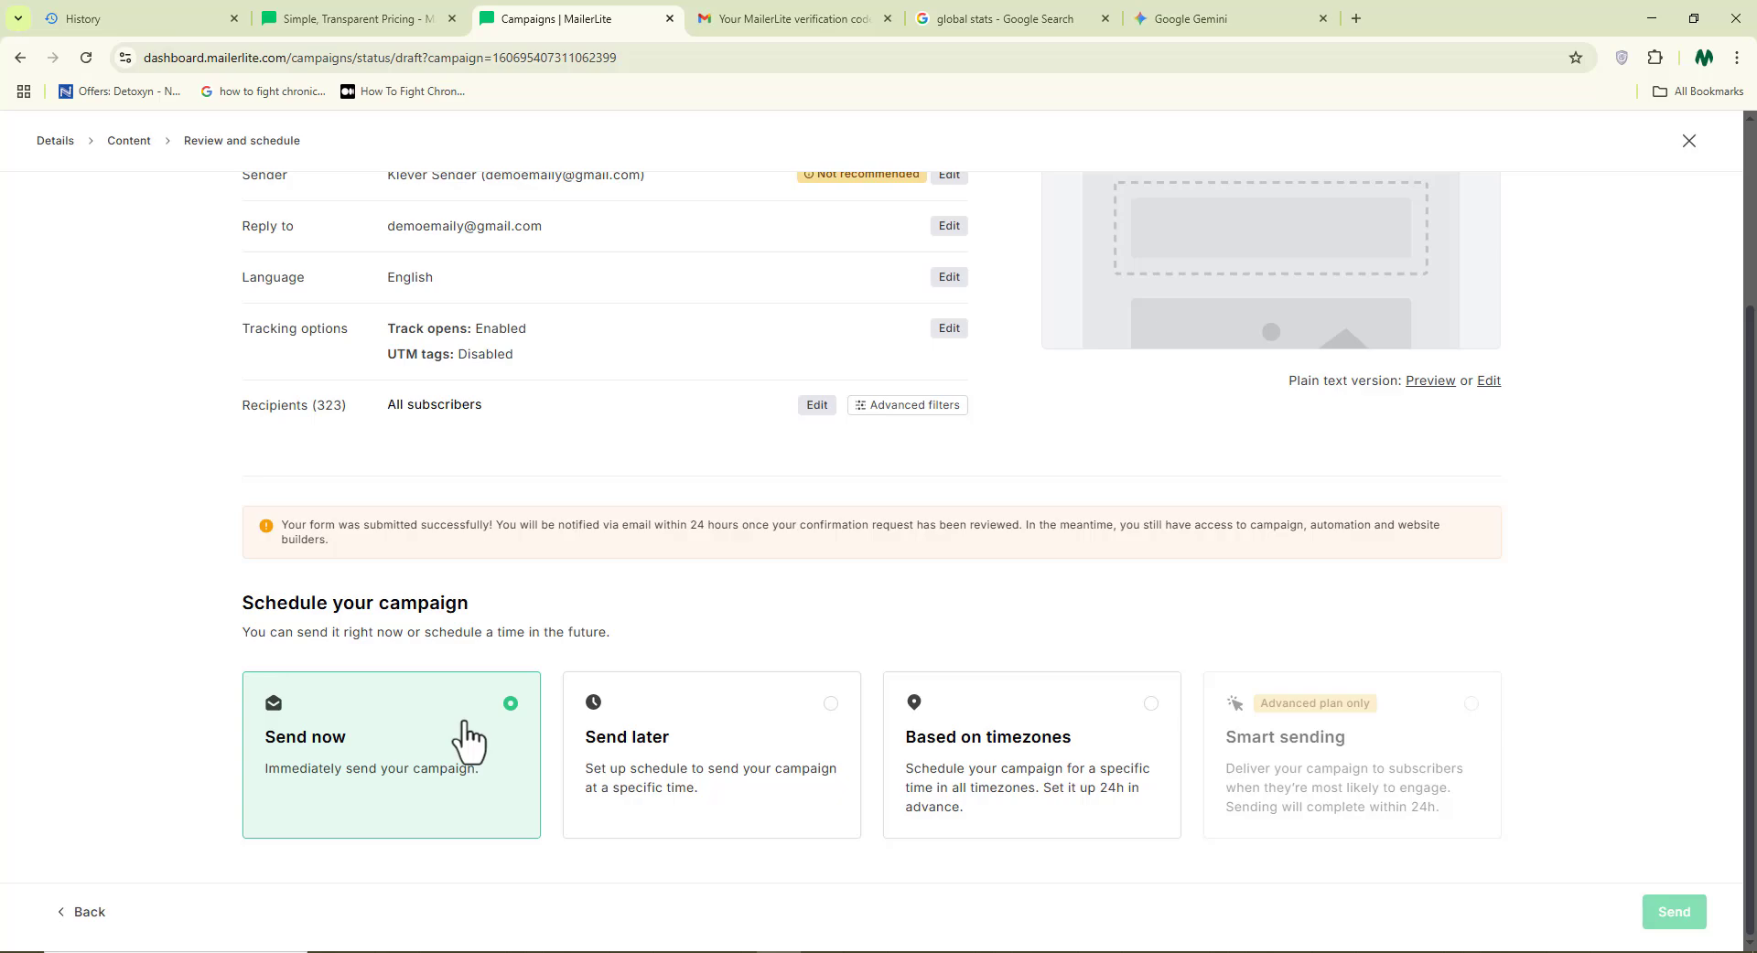
pyautogui.click(710, 729)
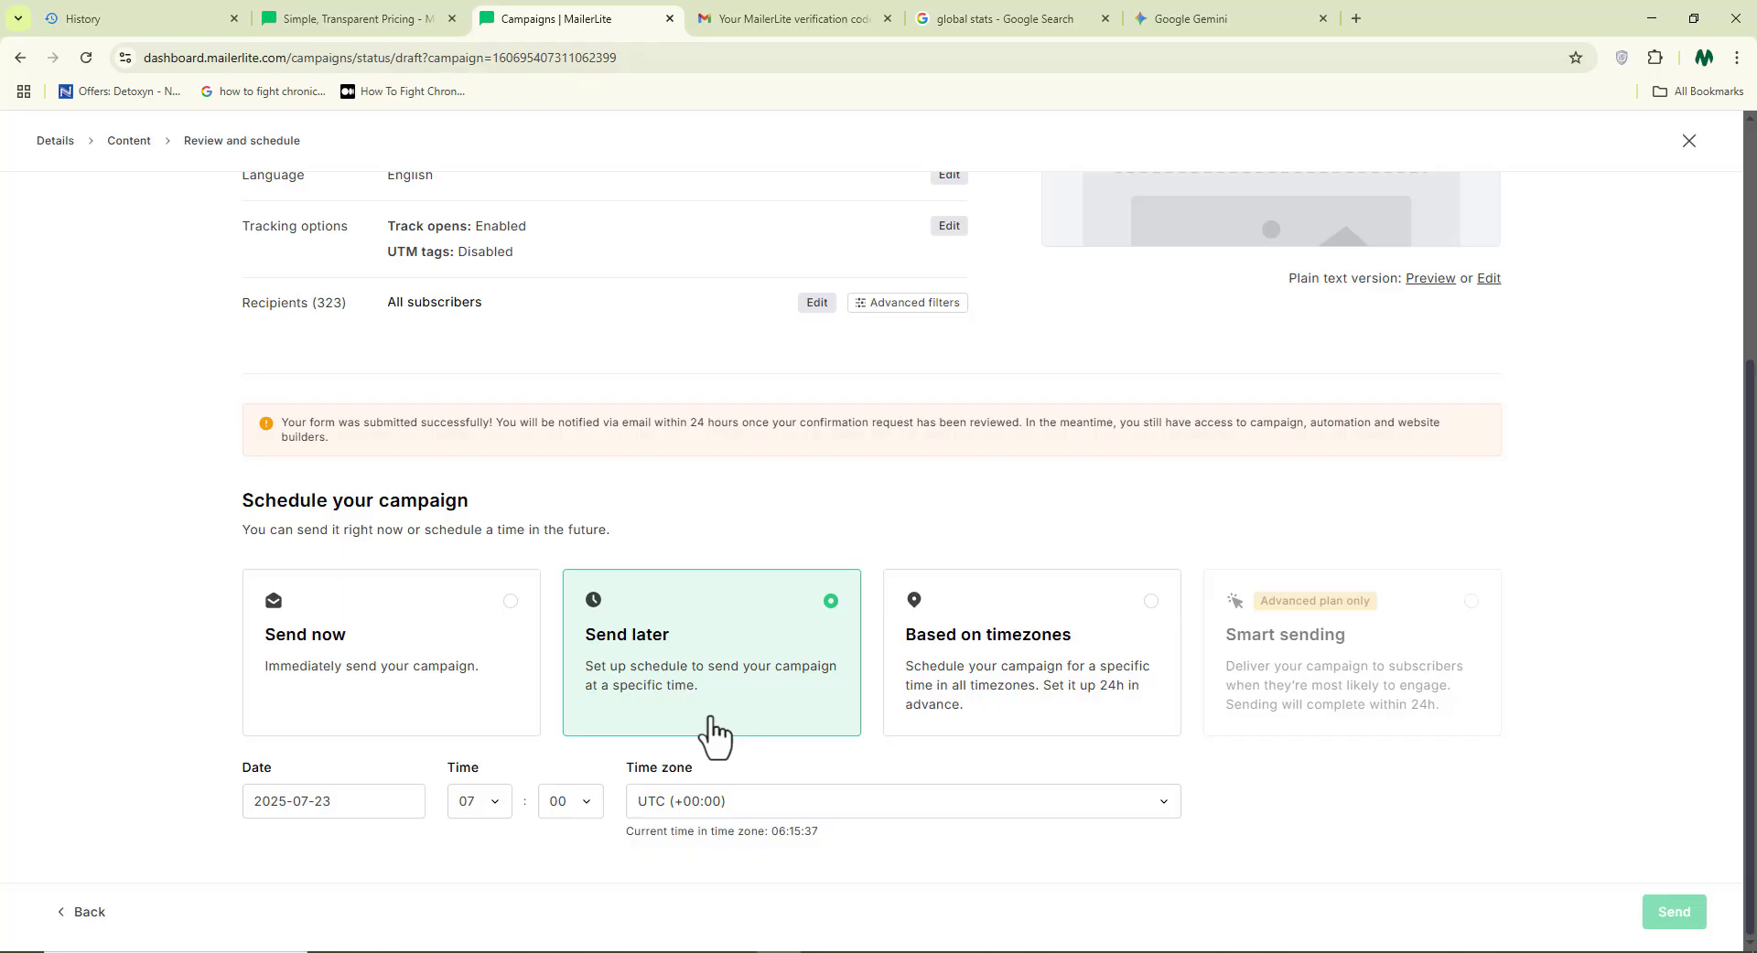
pyautogui.click(316, 803)
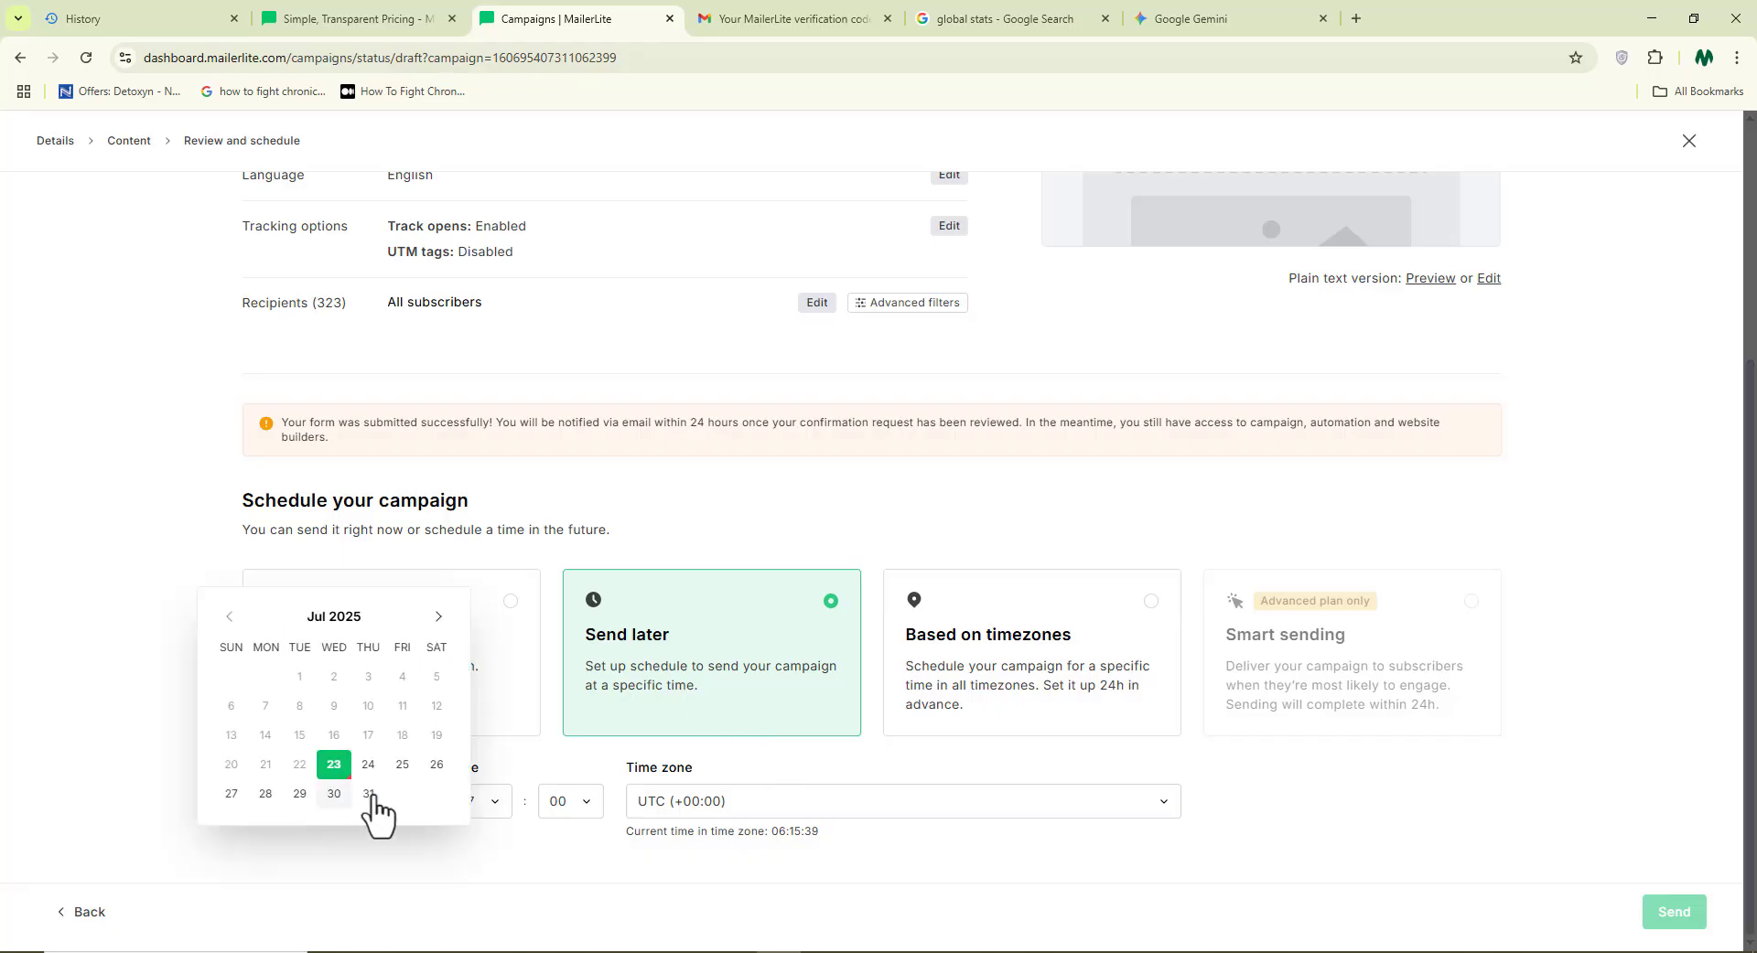
pyautogui.click(501, 800)
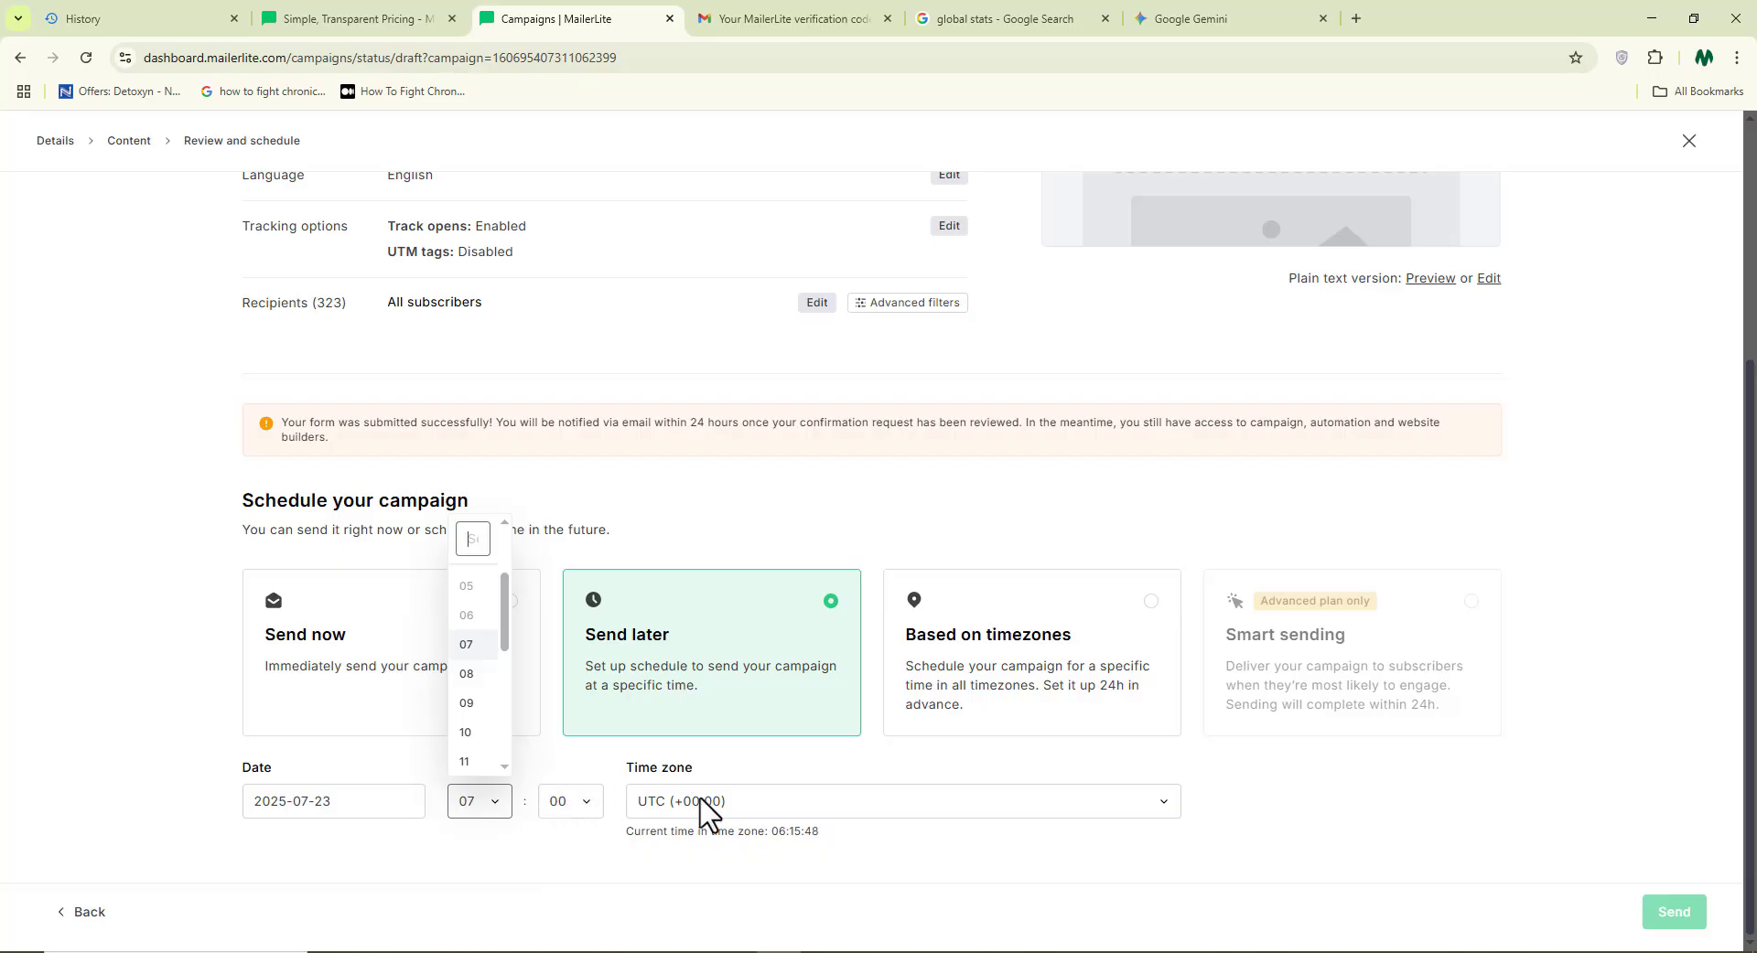
pyautogui.click(1588, 440)
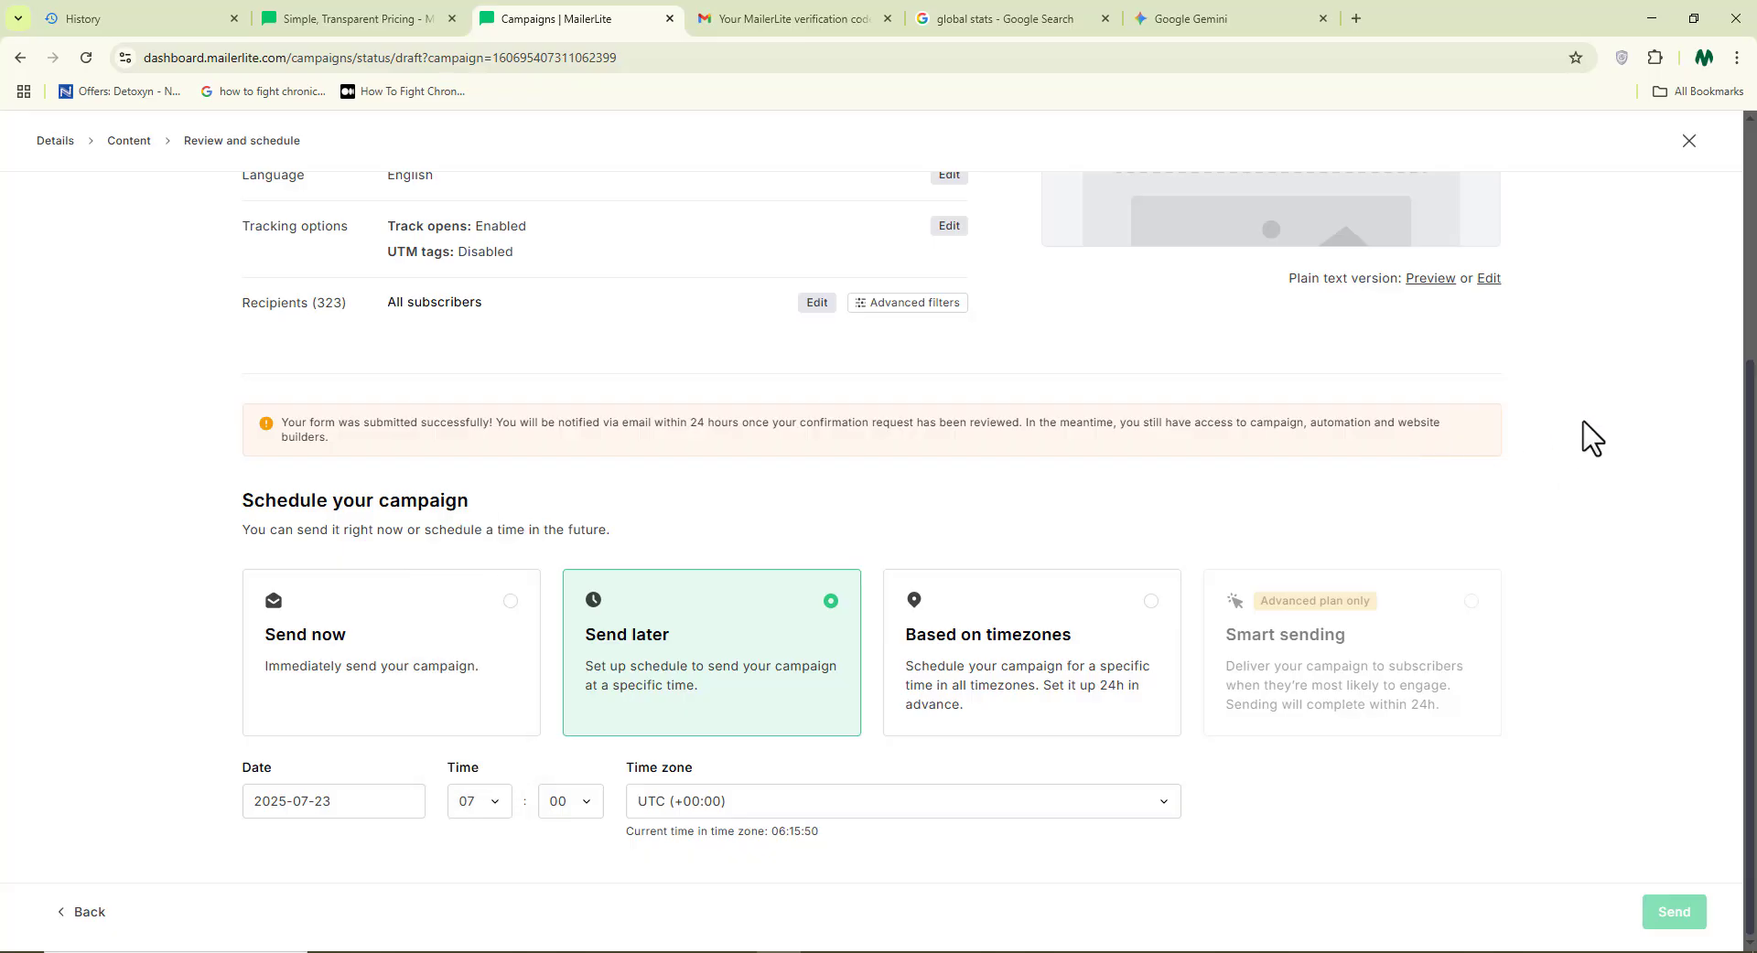
# Step: Close the campaign's review page, leaving it as a draft, and start creating a new automation
pyautogui.scroll(4, 1591, 437)
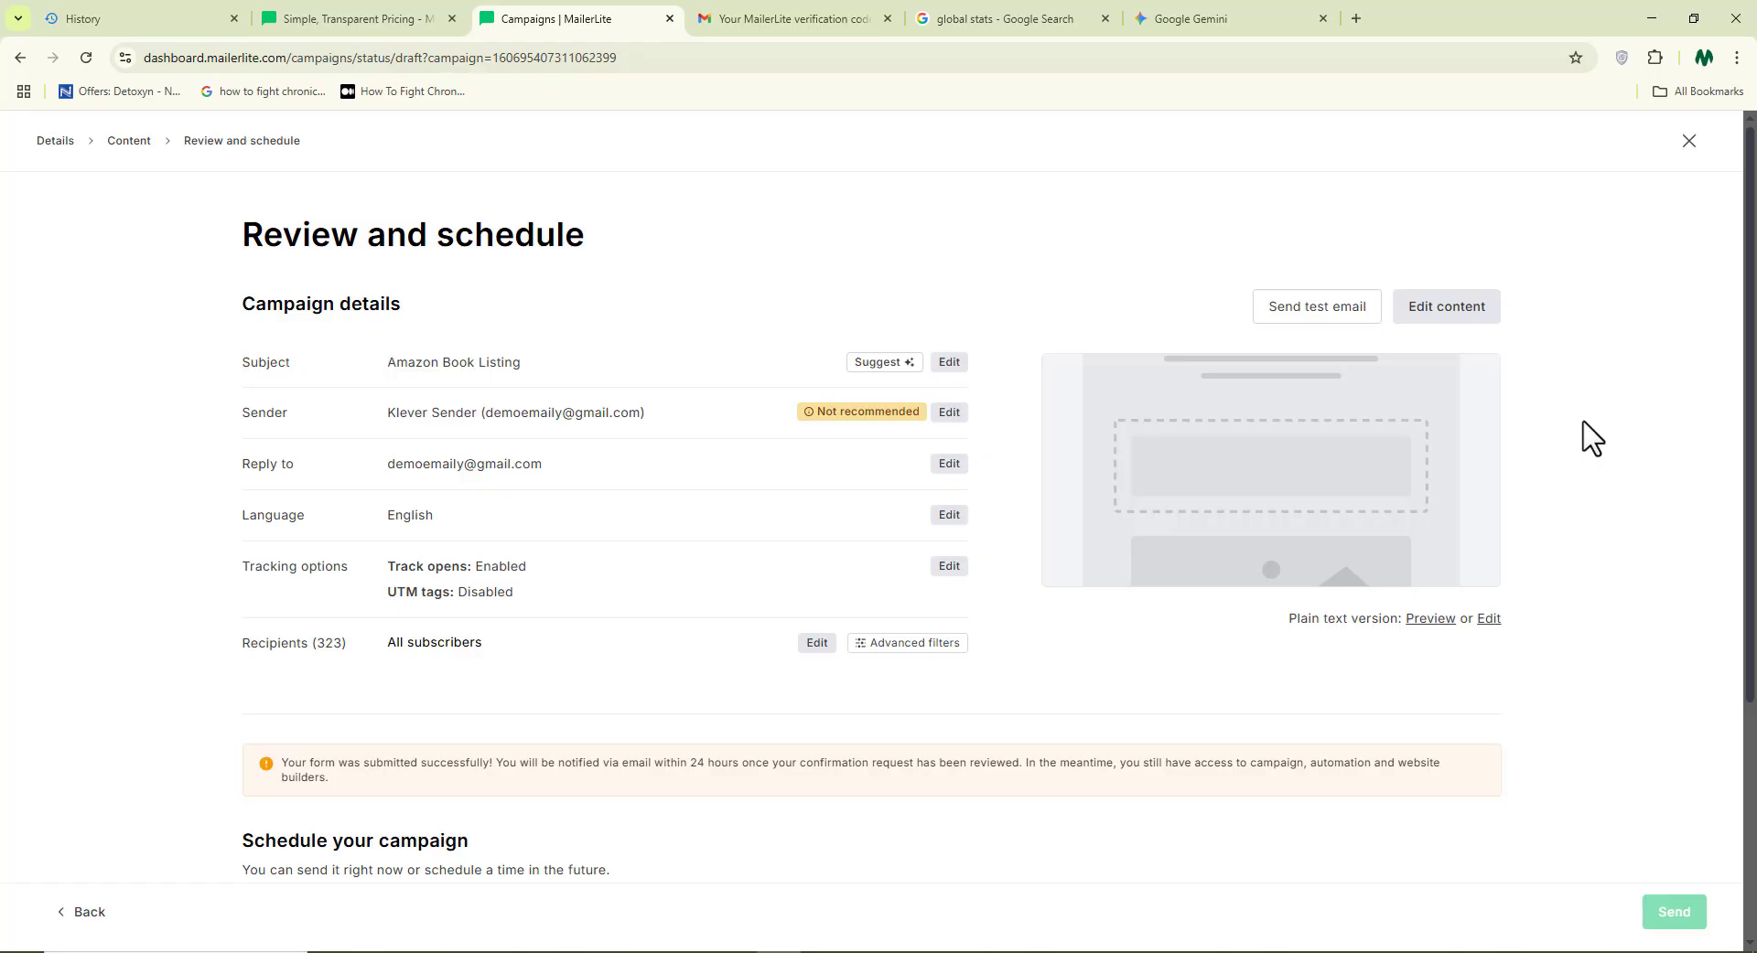
pyautogui.click(1689, 141)
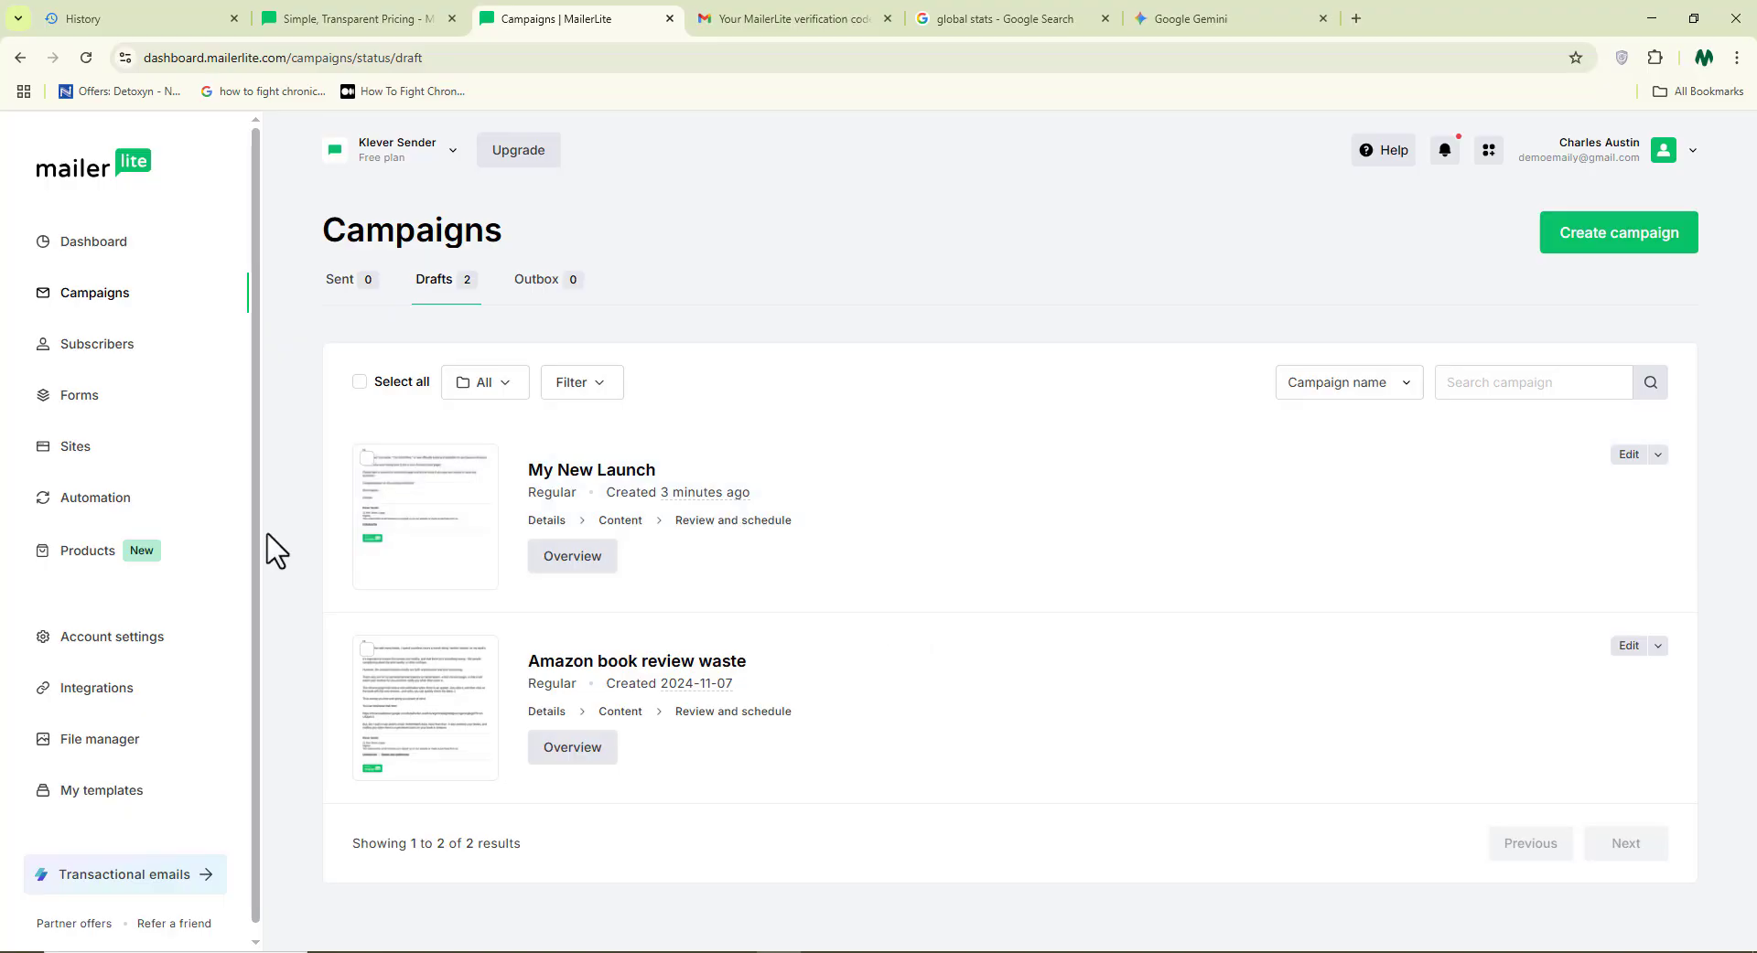
pyautogui.click(96, 499)
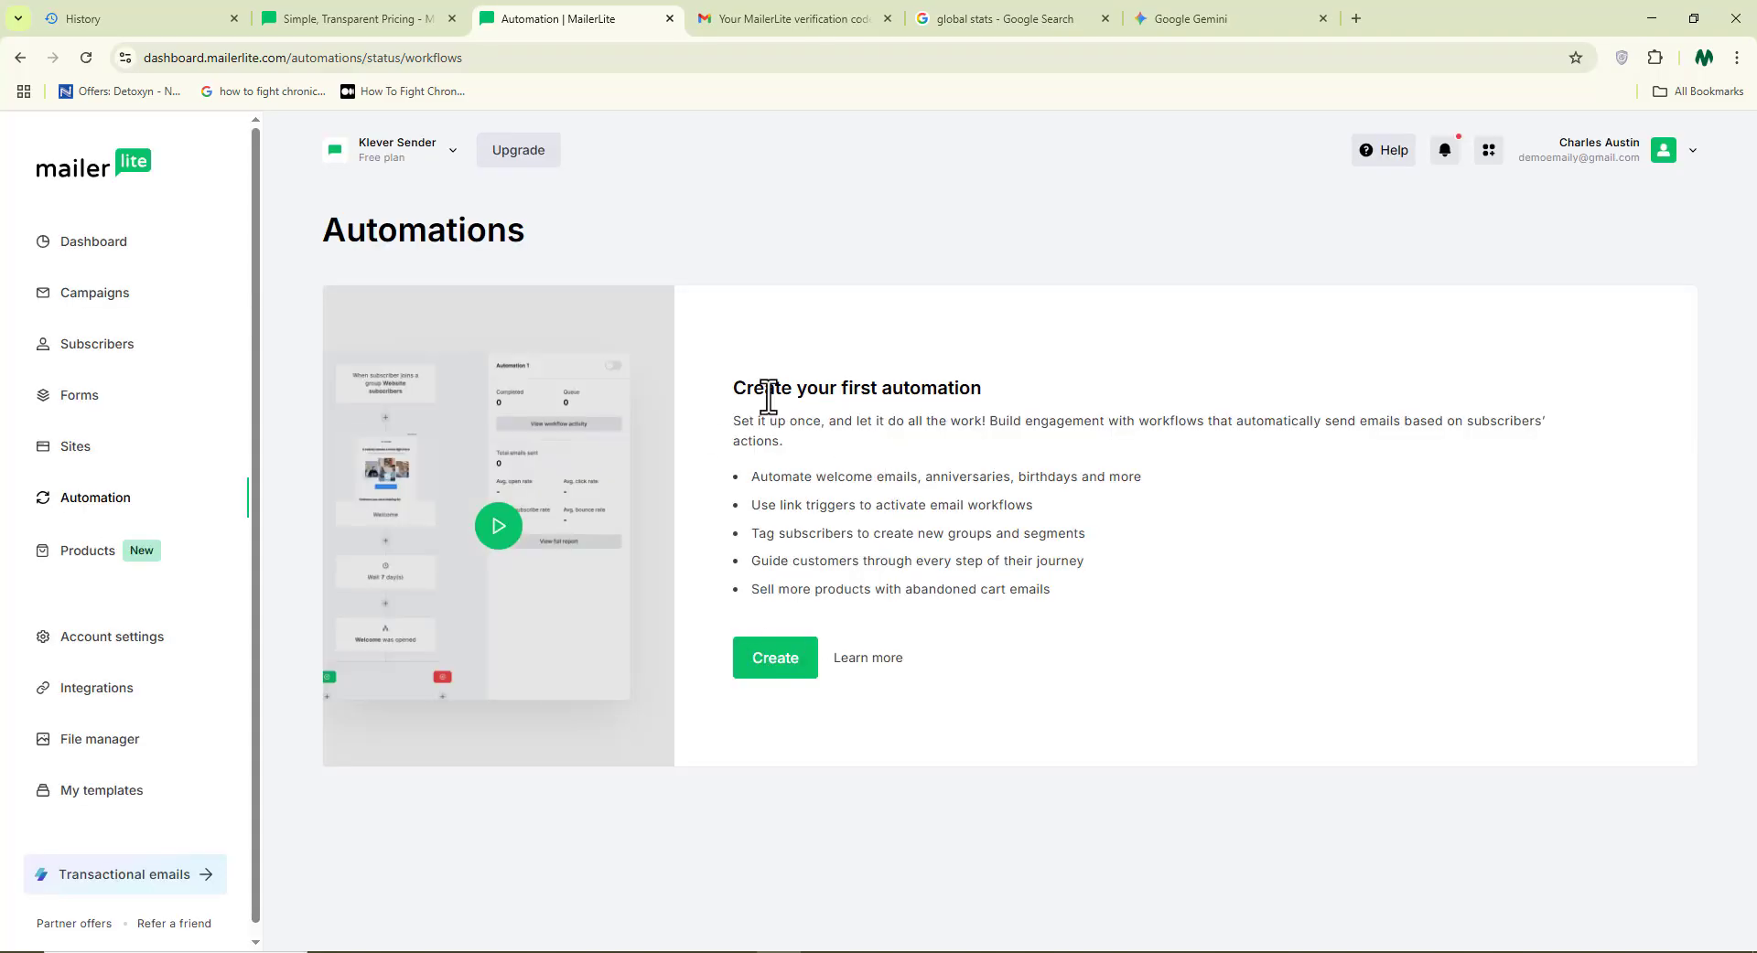
pyautogui.moveTo(730, 375); pyautogui.dragTo(1049, 385)
pyautogui.click(1051, 396)
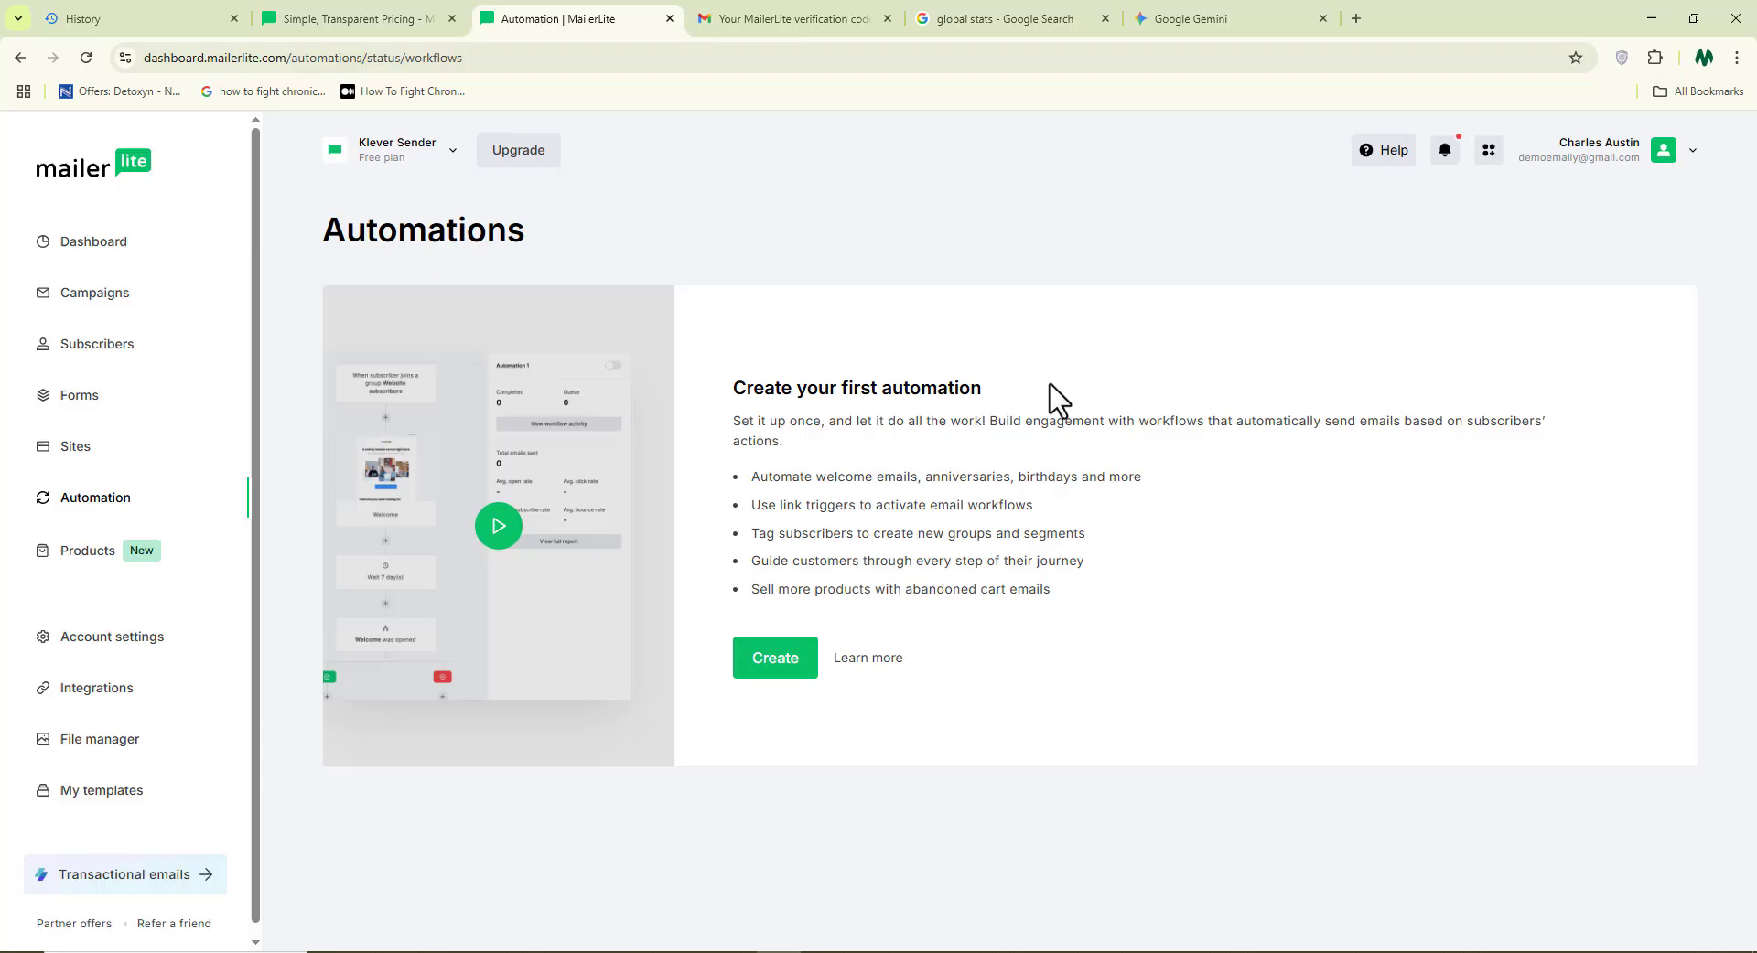
pyautogui.click(783, 657)
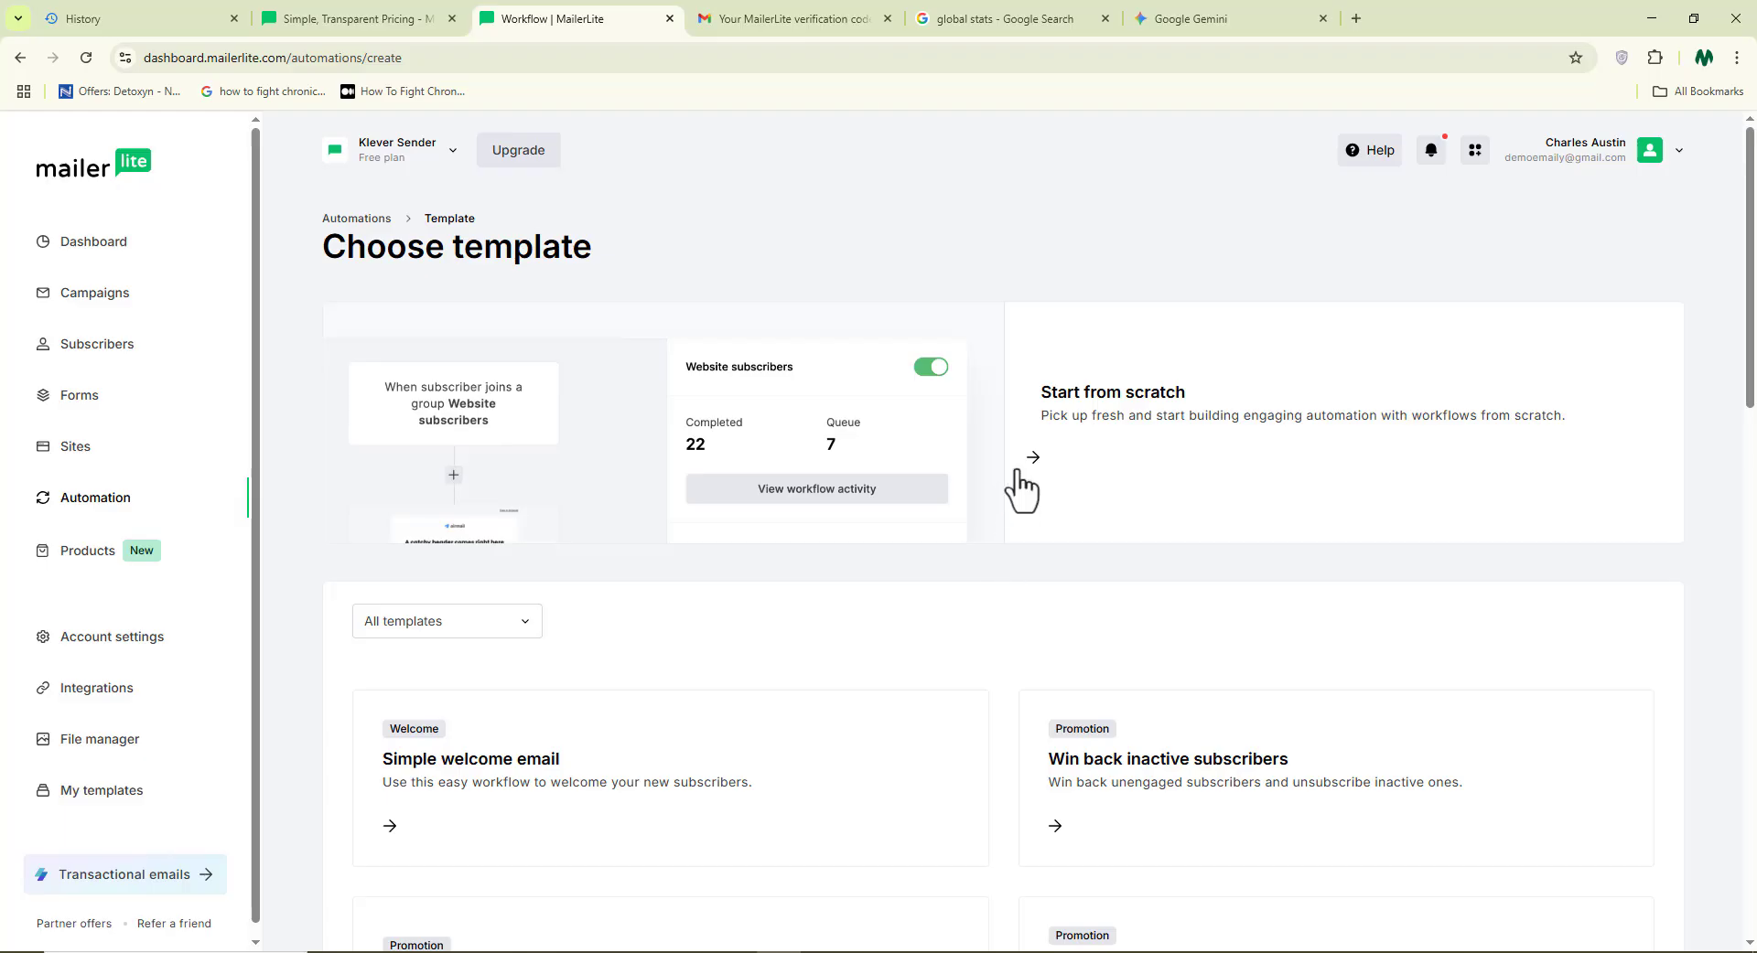
# Step: Browse the automation templates and create the workflow from the Simple welcome email template
pyautogui.scroll(-4, 1026, 480)
pyautogui.scroll(-1, 1026, 476)
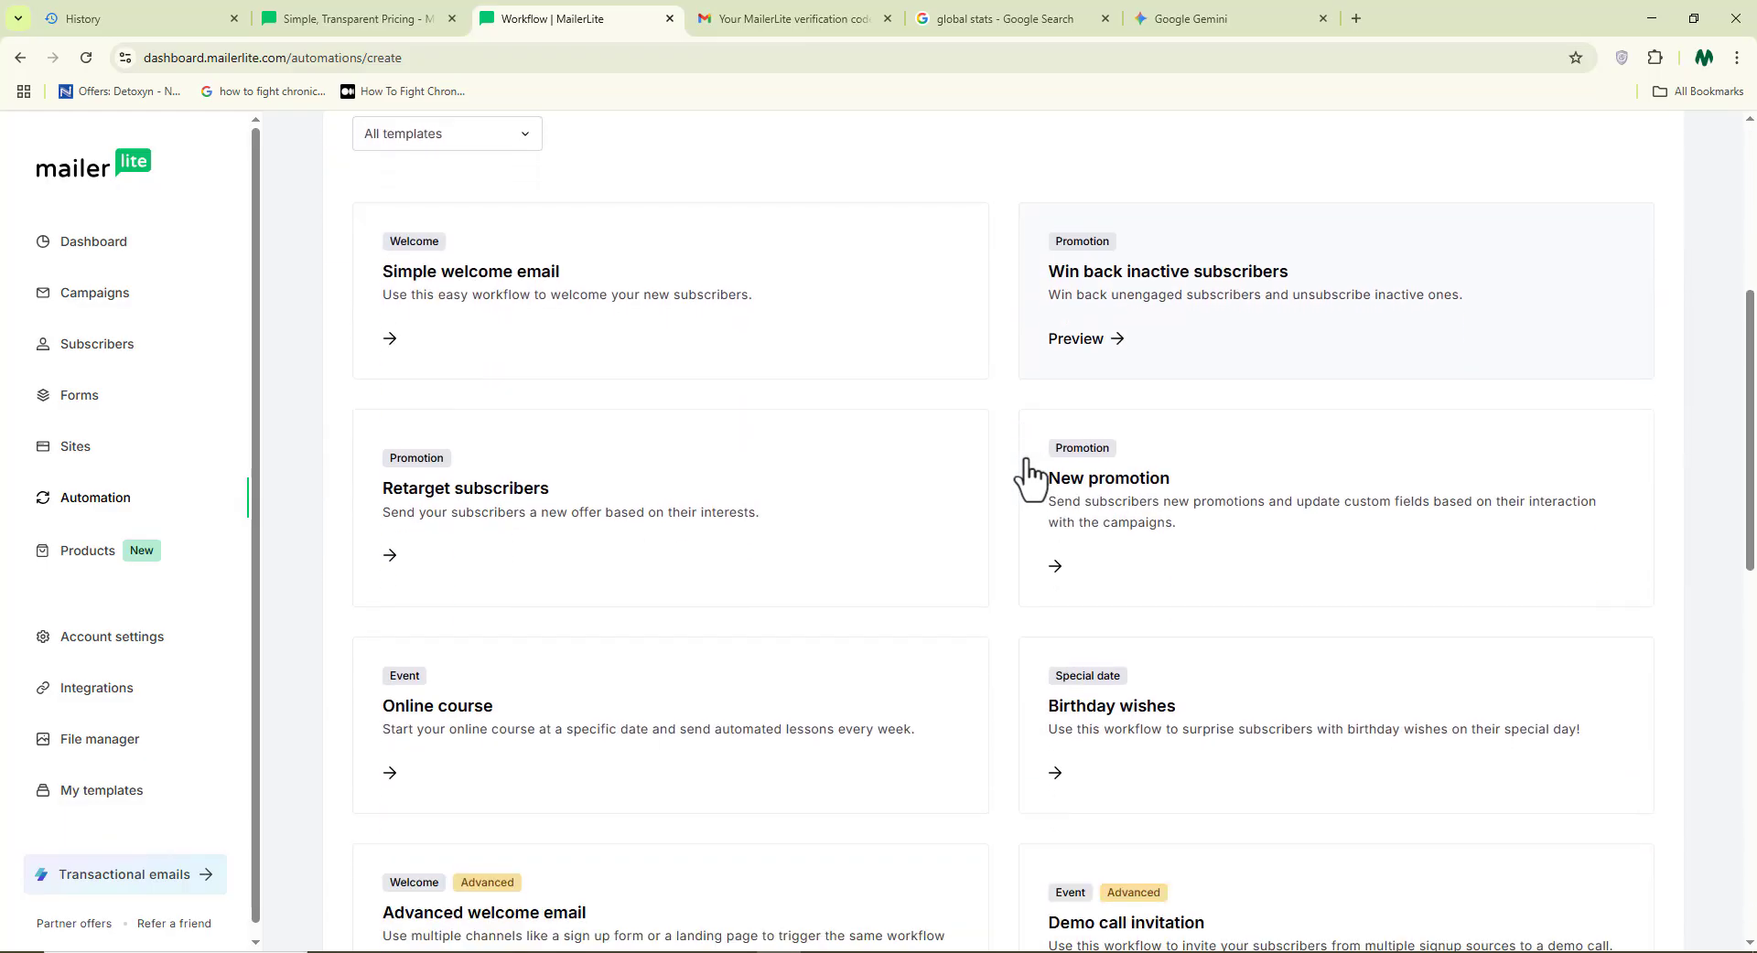
pyautogui.scroll(1, 1027, 476)
pyautogui.click(701, 327)
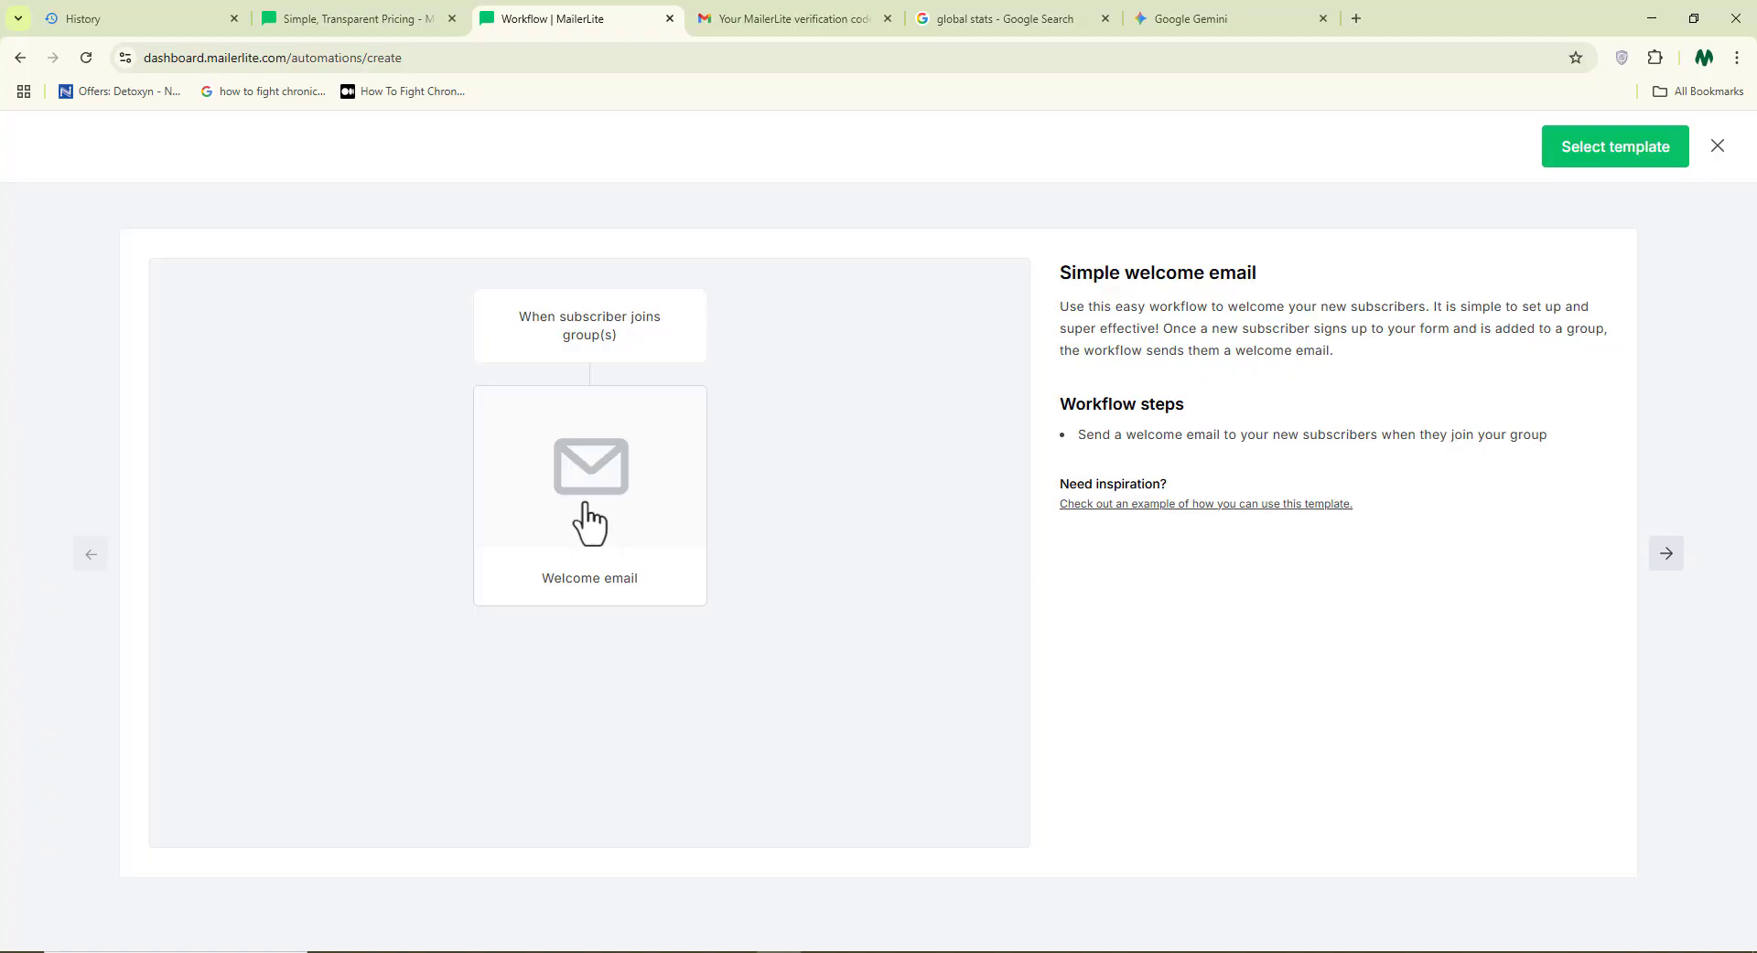
pyautogui.click(1550, 155)
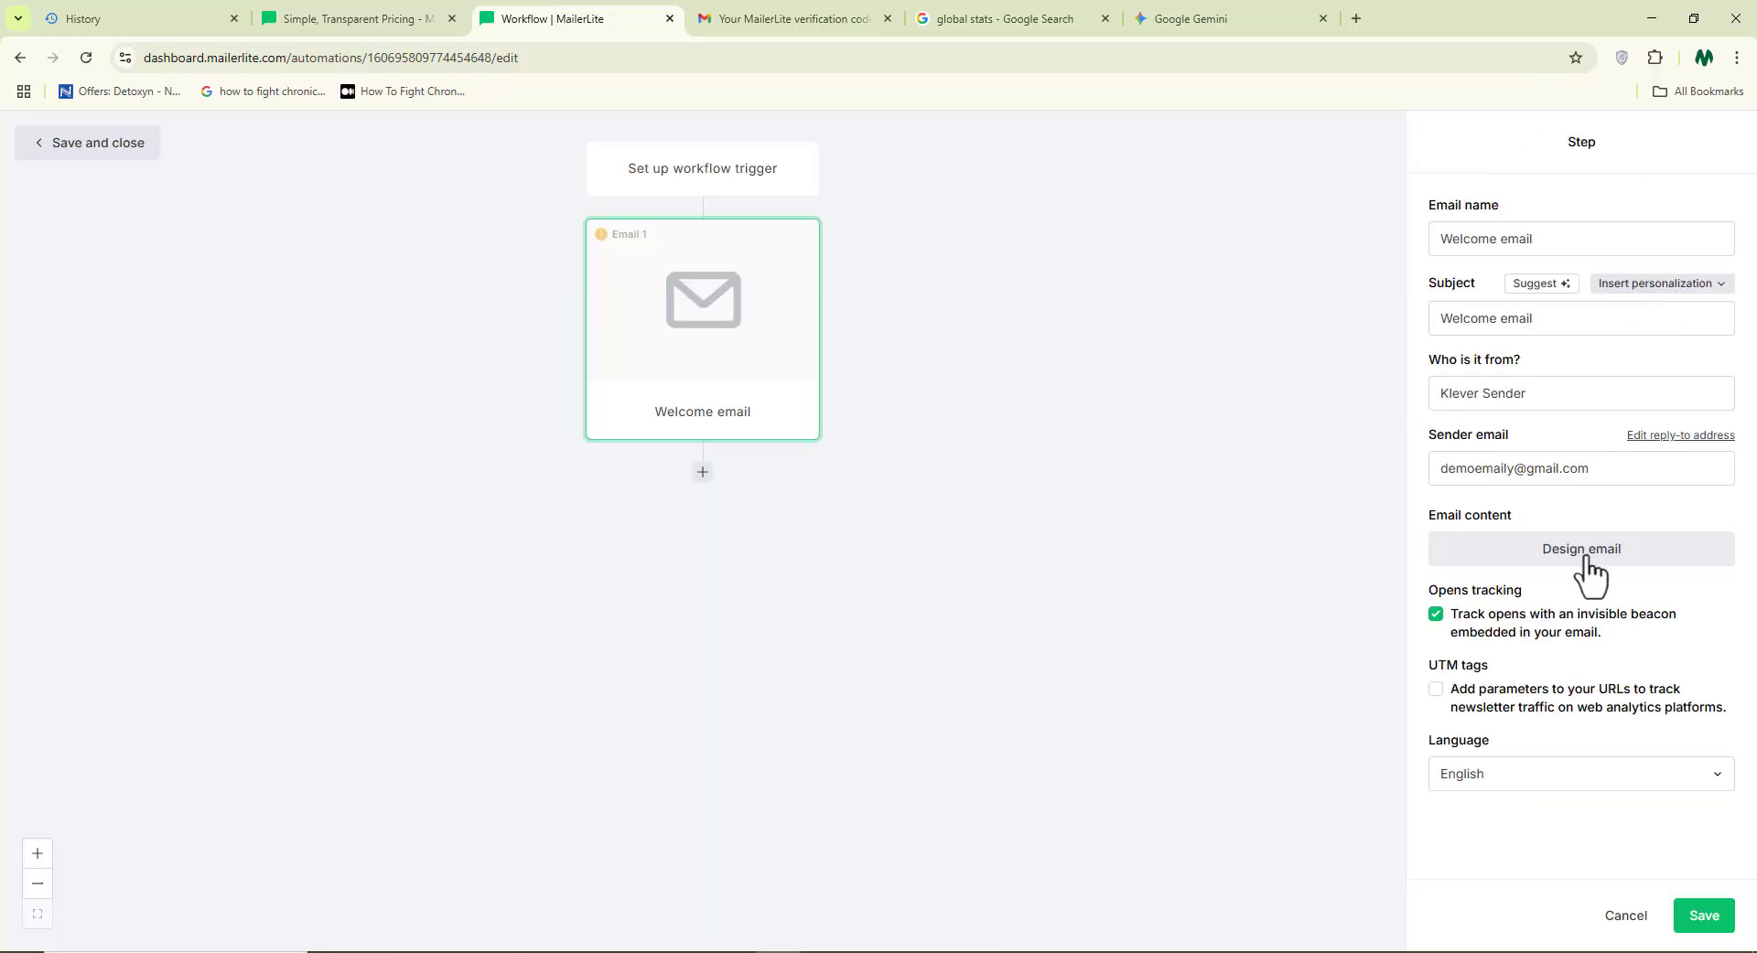
# Step: Open the design of the workflow's welcome email and look over its layout from header to footer
pyautogui.click(1584, 556)
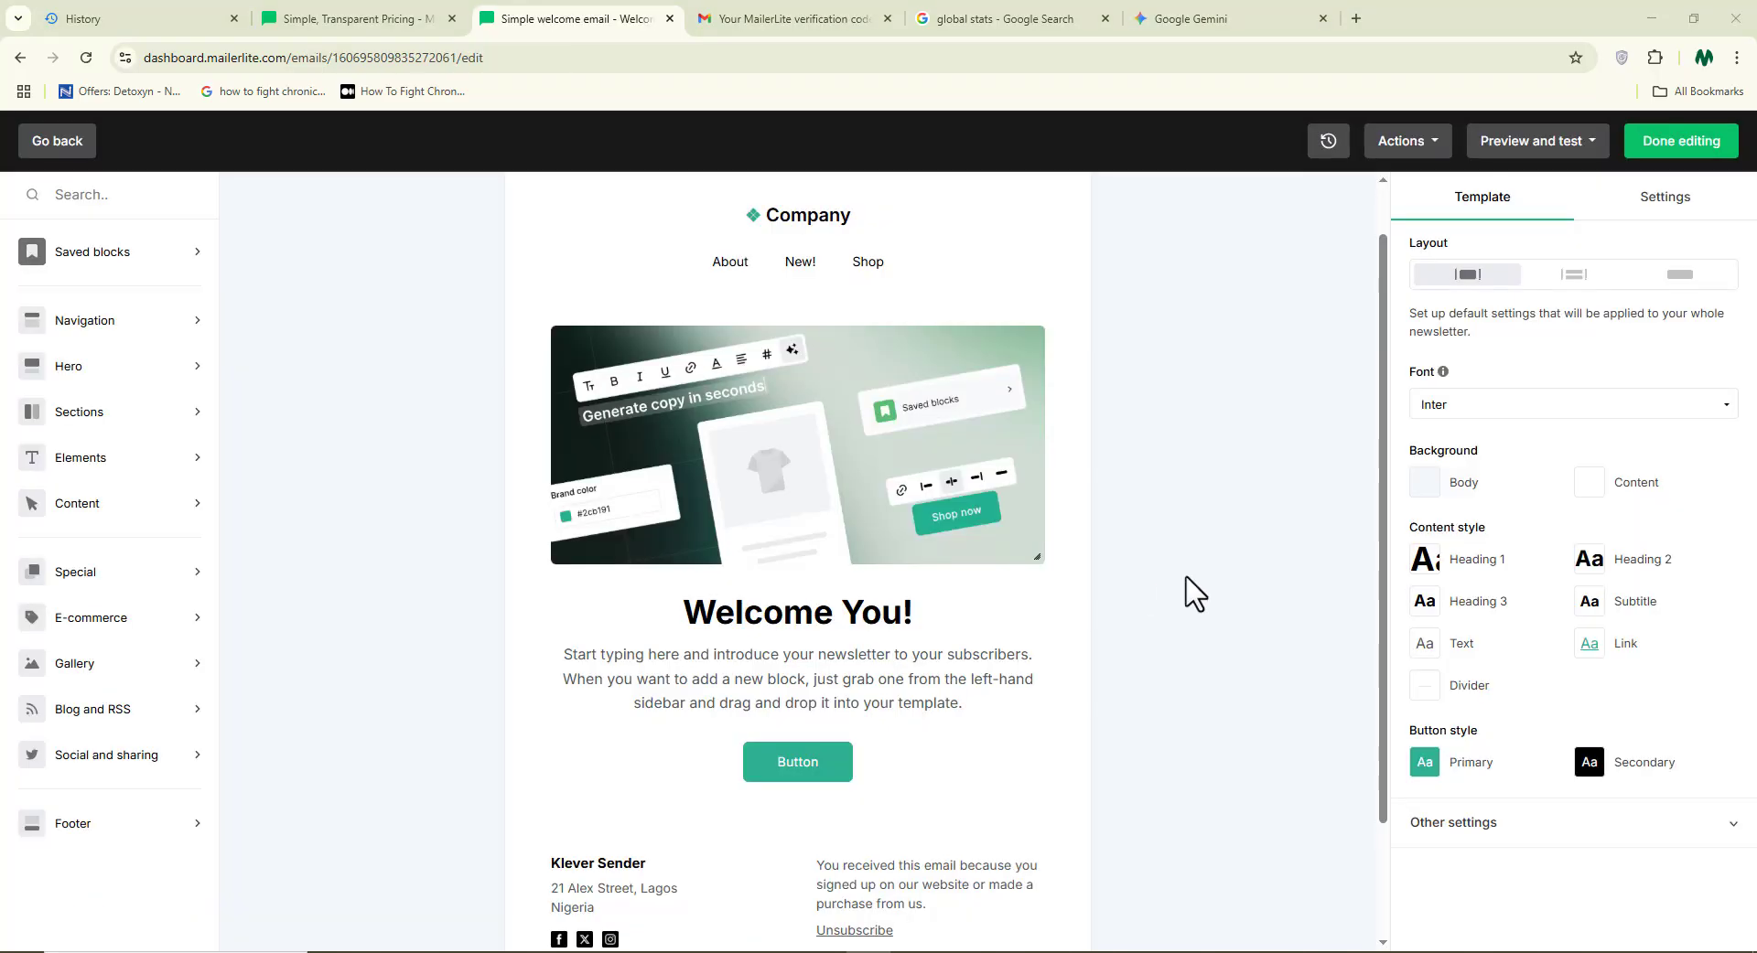
pyautogui.scroll(-2, 1194, 590)
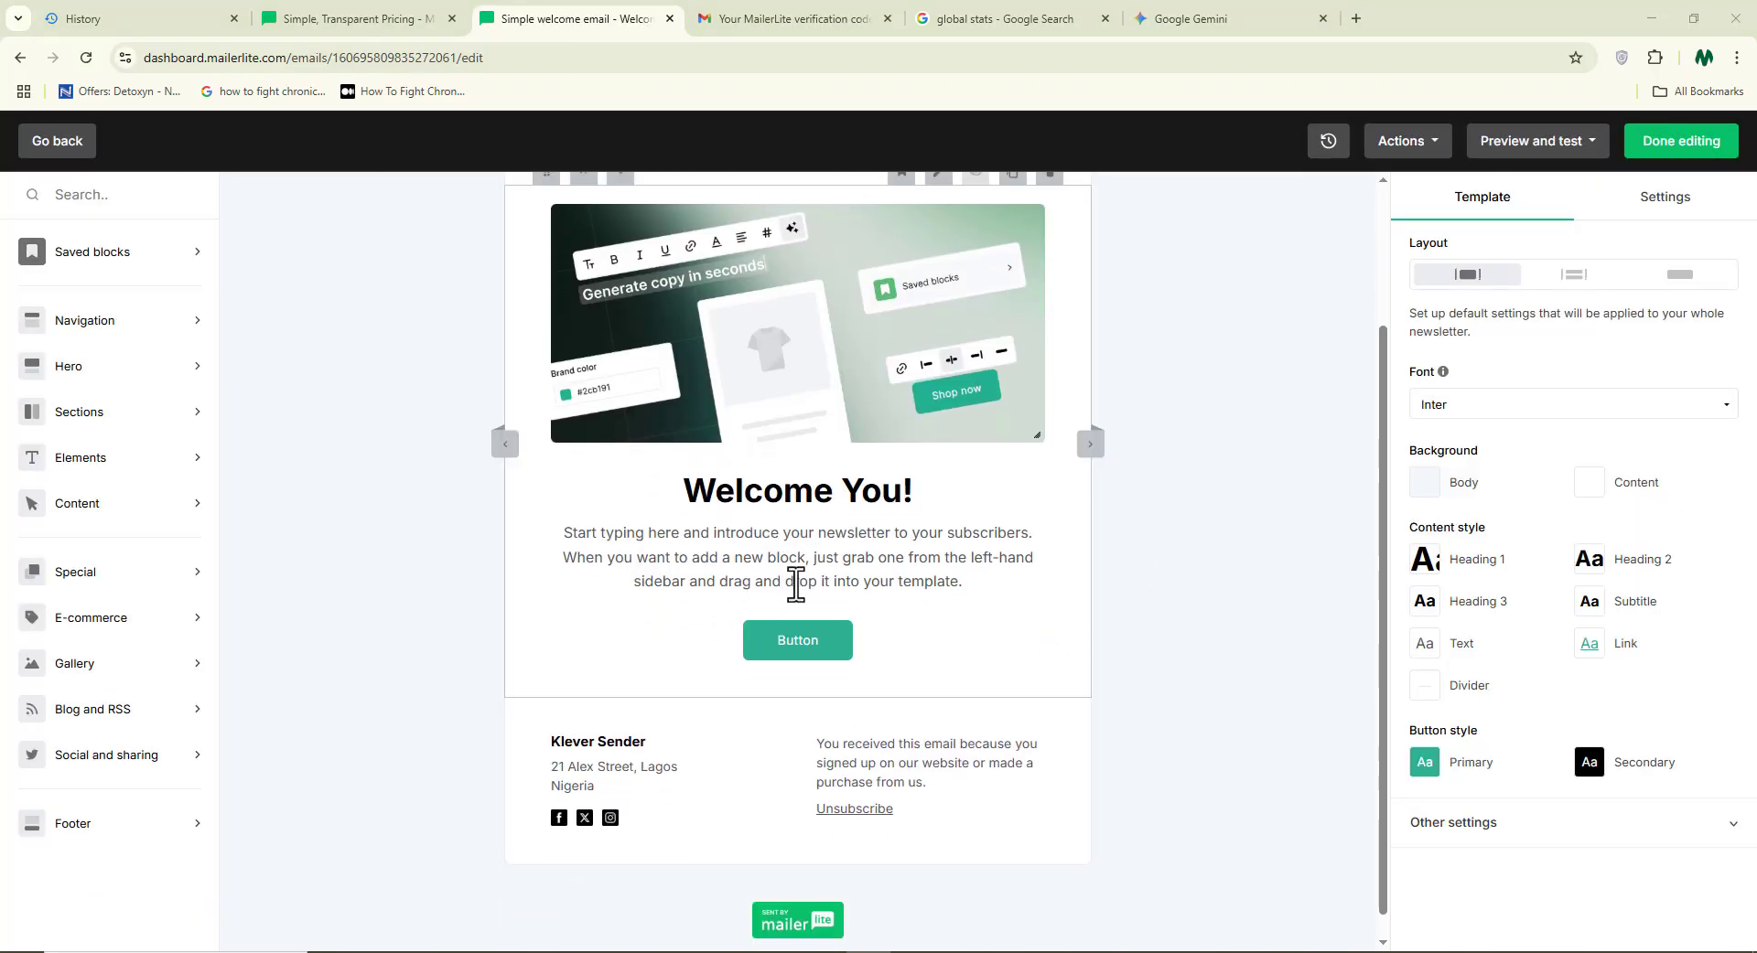
pyautogui.scroll(3, 1184, 573)
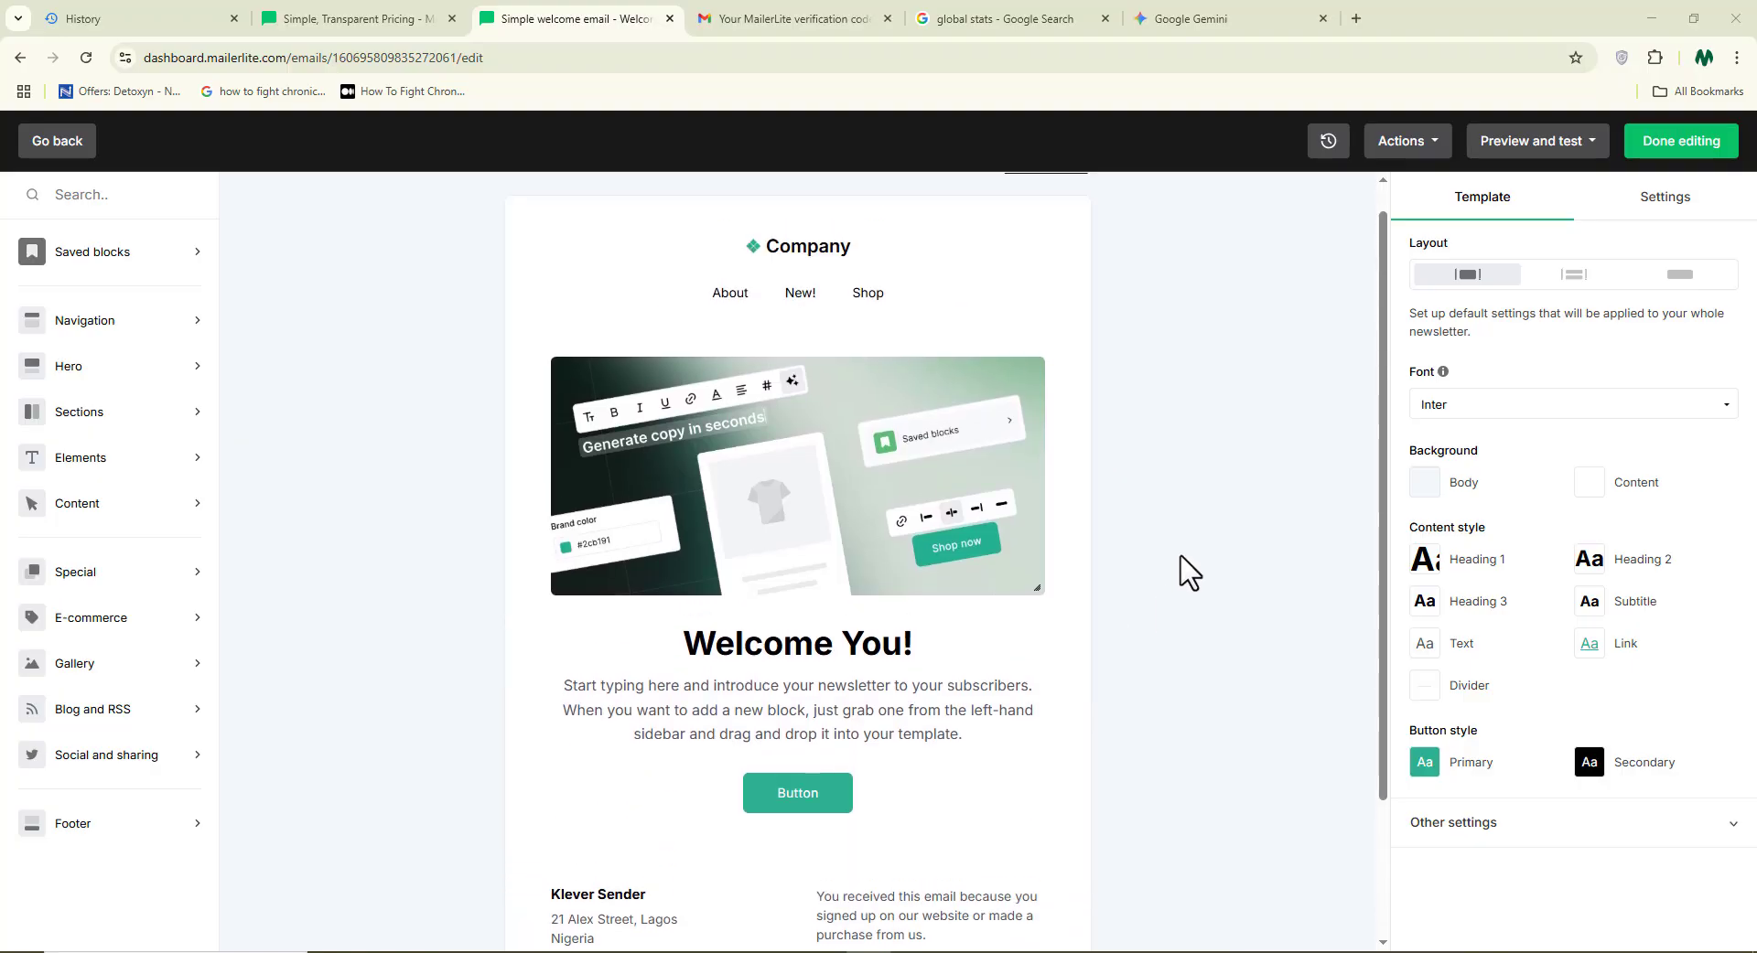
pyautogui.scroll(-2, 1349, 588)
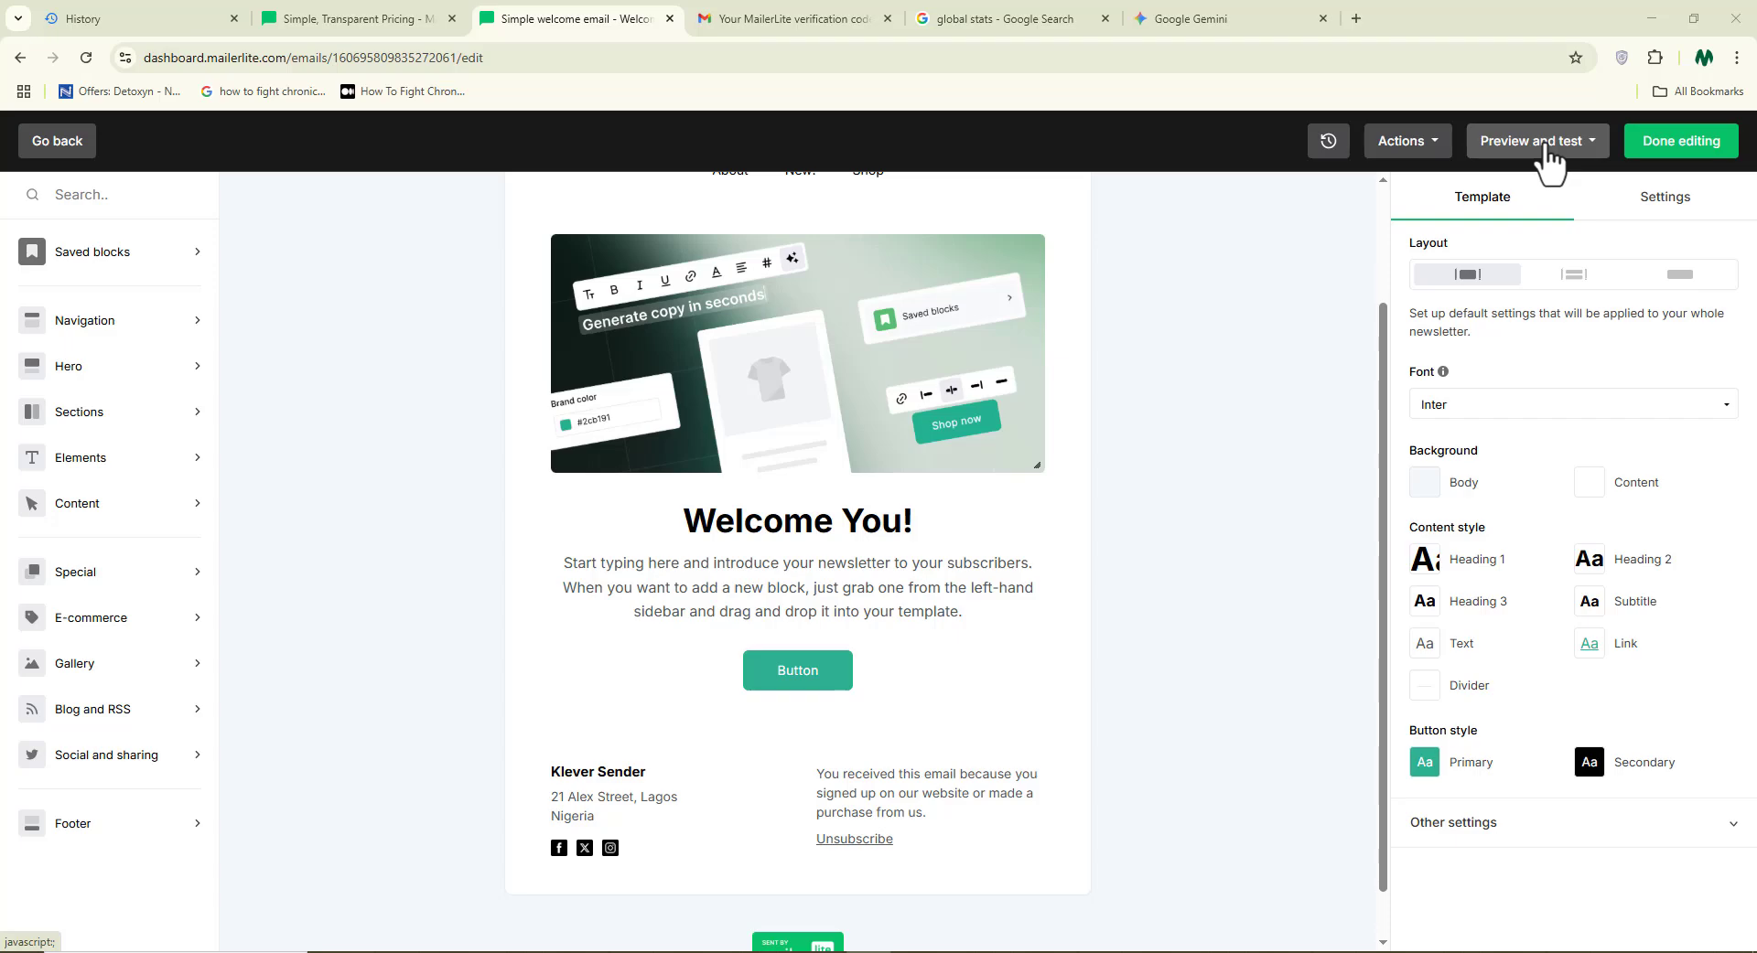
# Step: Switch to the MailerLite pricing page and examine the Advanced plan's monthly price, email allowance and user seats
pyautogui.hotkey('ctrl', 'shift', 'Tab')
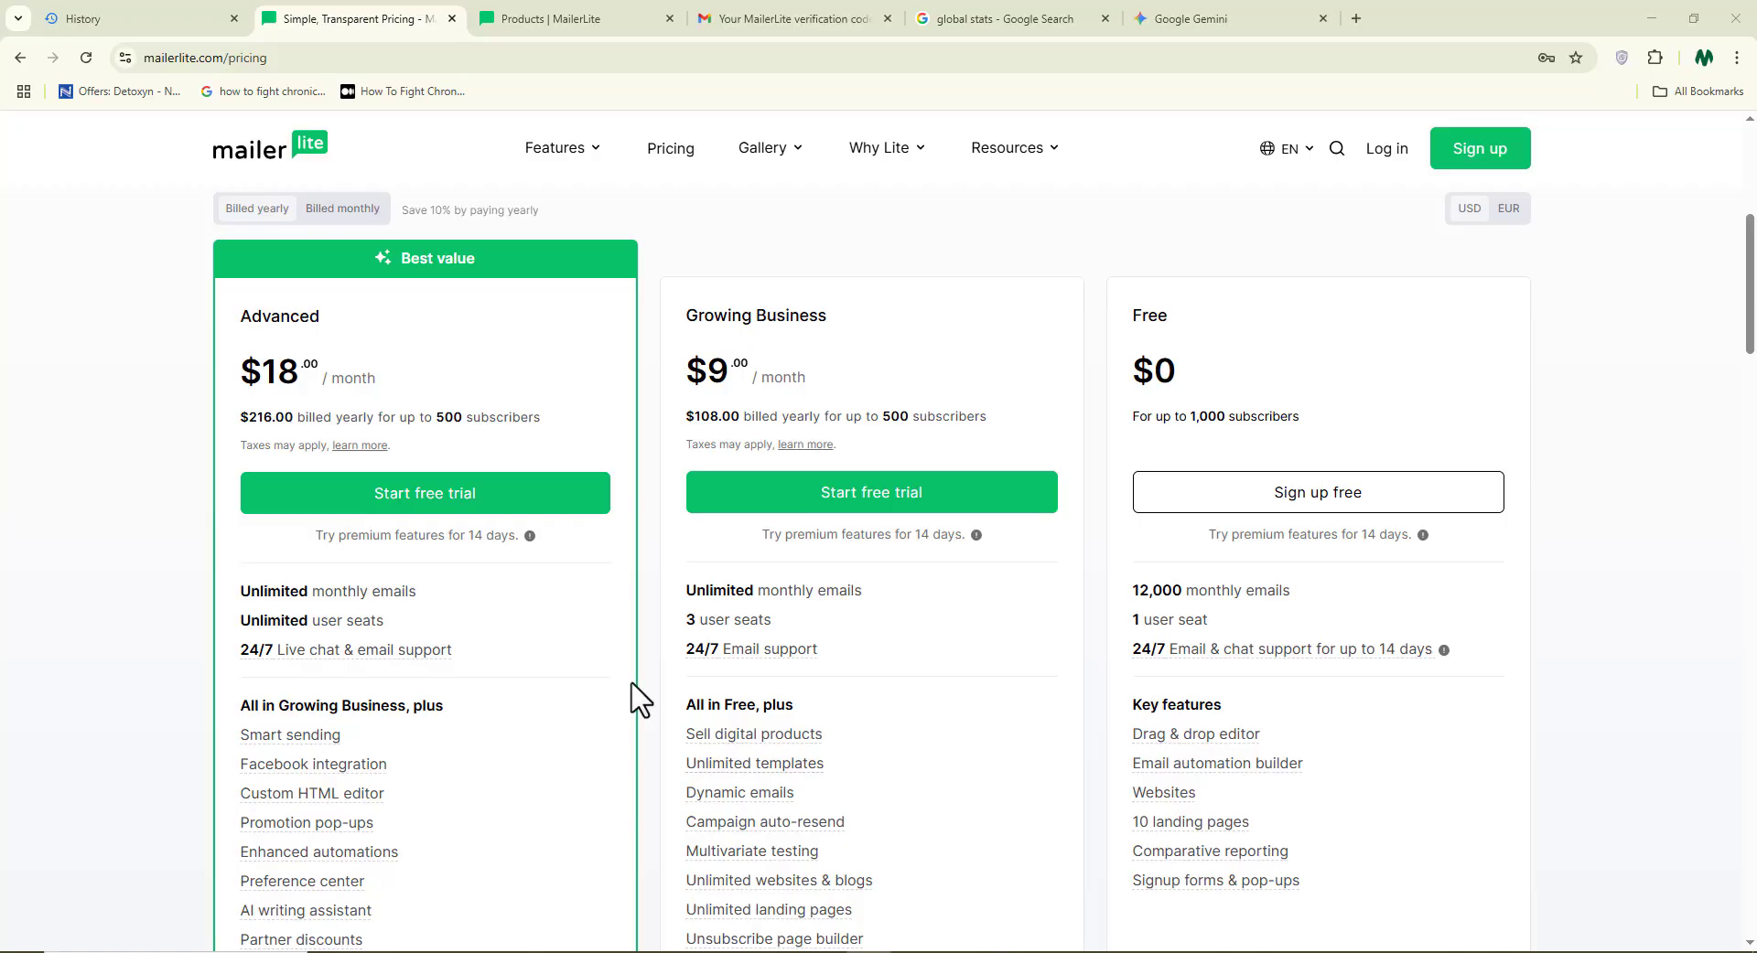
pyautogui.scroll(-1, 581, 439)
pyautogui.scroll(1, 580, 439)
pyautogui.moveTo(236, 362); pyautogui.dragTo(383, 368)
pyautogui.click(471, 381)
pyautogui.scroll(-1, 540, 612)
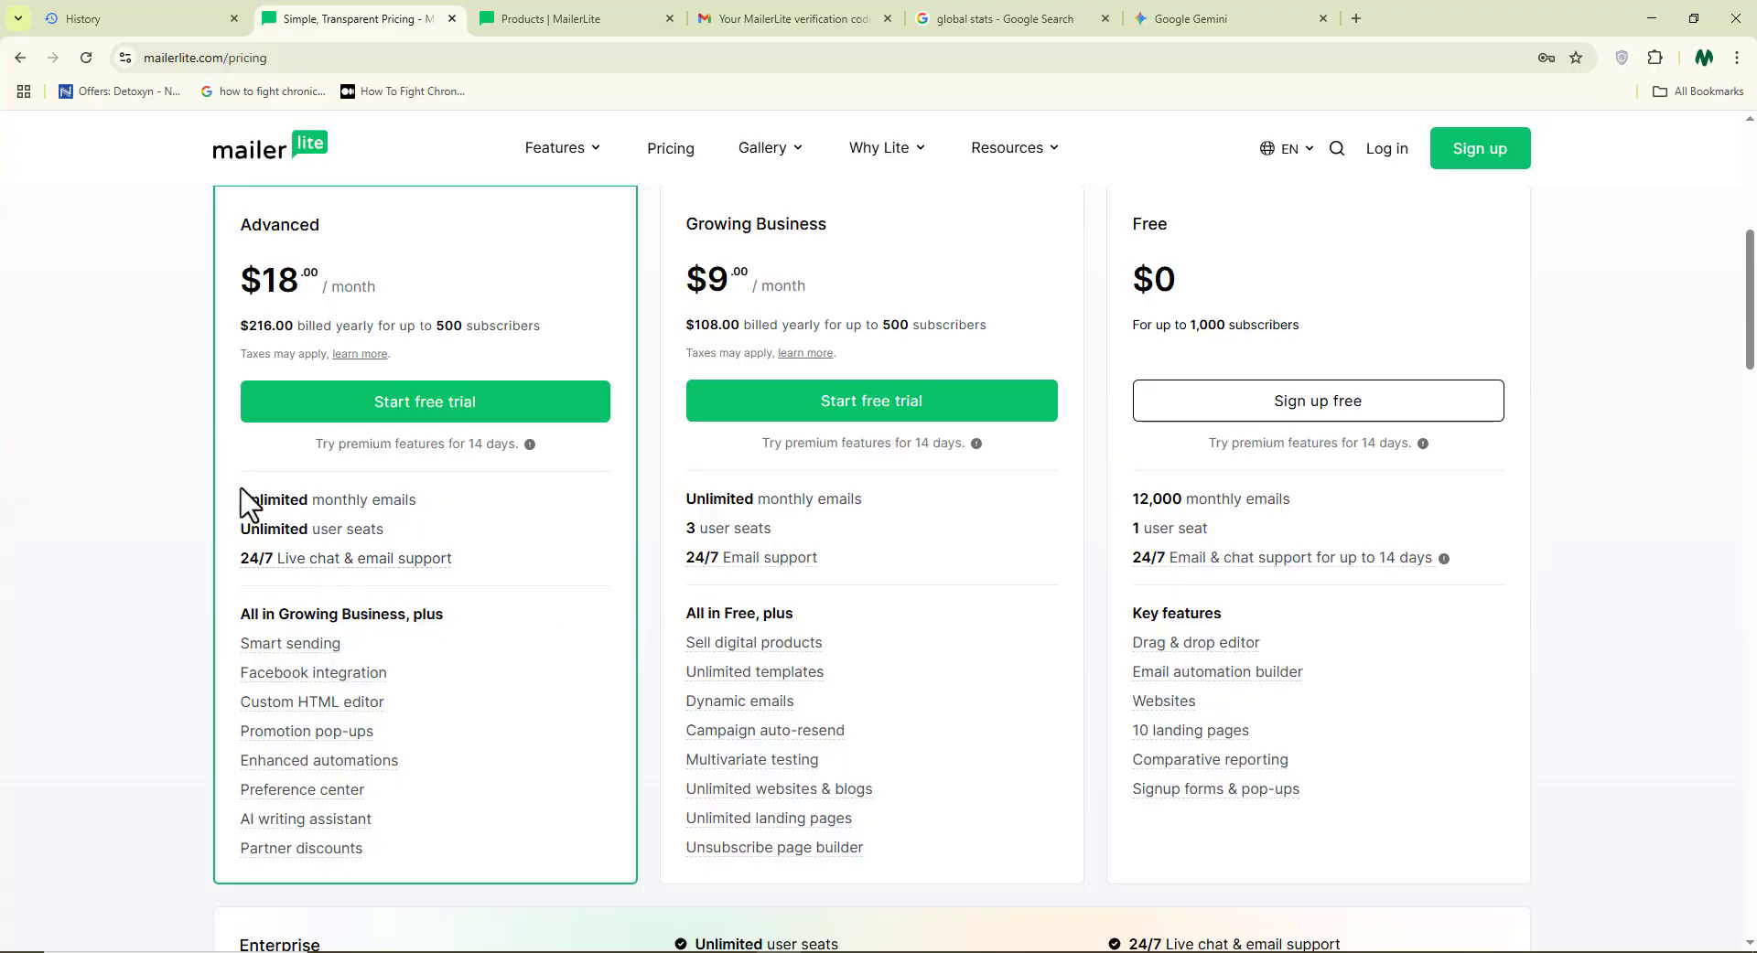
pyautogui.moveTo(242, 499); pyautogui.dragTo(475, 499)
pyautogui.moveTo(243, 529); pyautogui.dragTo(552, 535)
pyautogui.scroll(1, 551, 558)
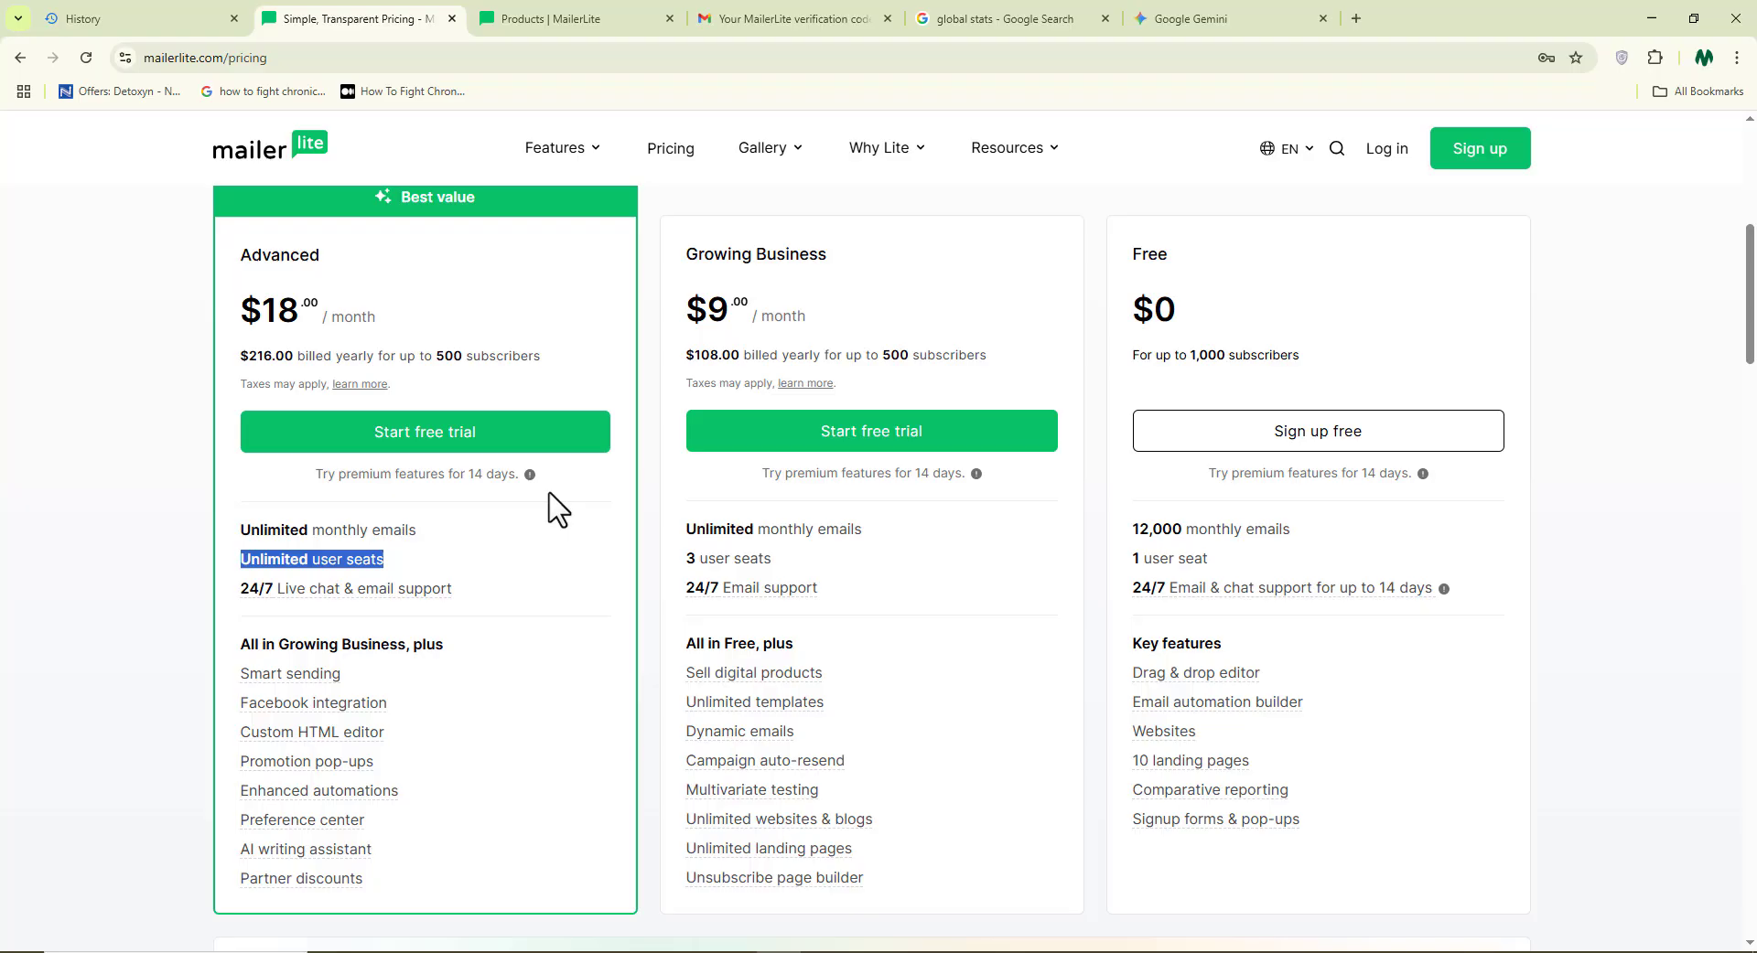
pyautogui.click(599, 391)
pyautogui.scroll(1, 599, 392)
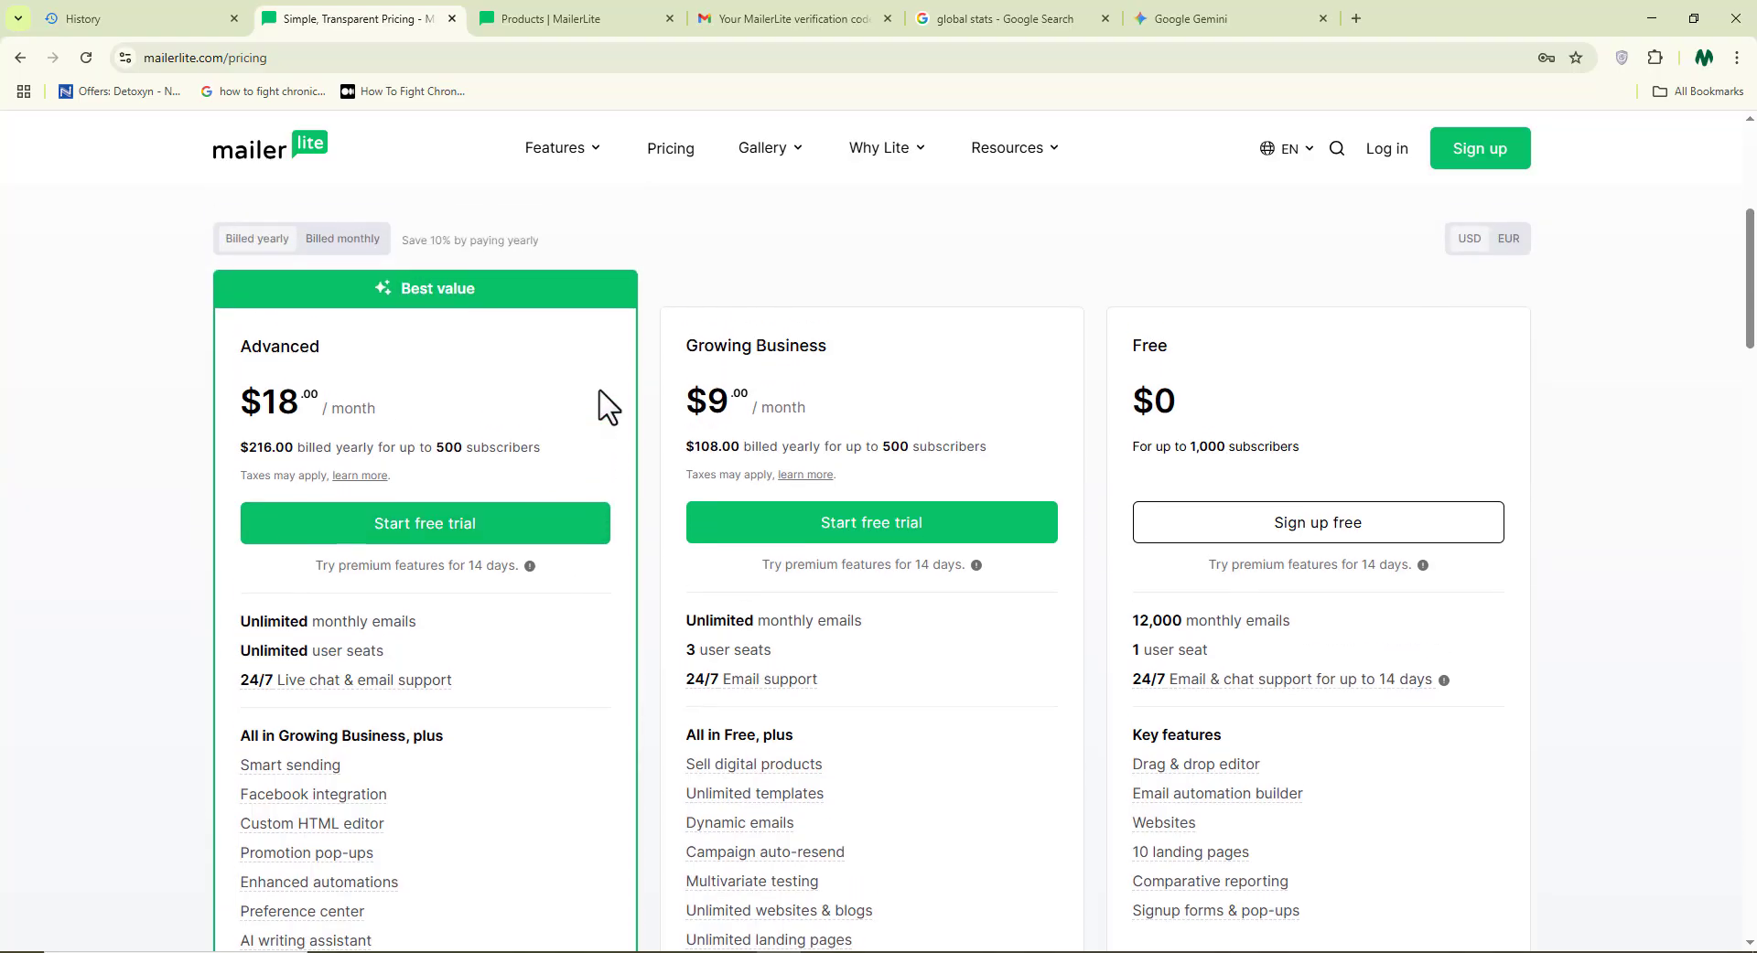
# Step: Examine the Growing Business plan's price and monthly email allowance
pyautogui.moveTo(828, 347); pyautogui.dragTo(685, 350)
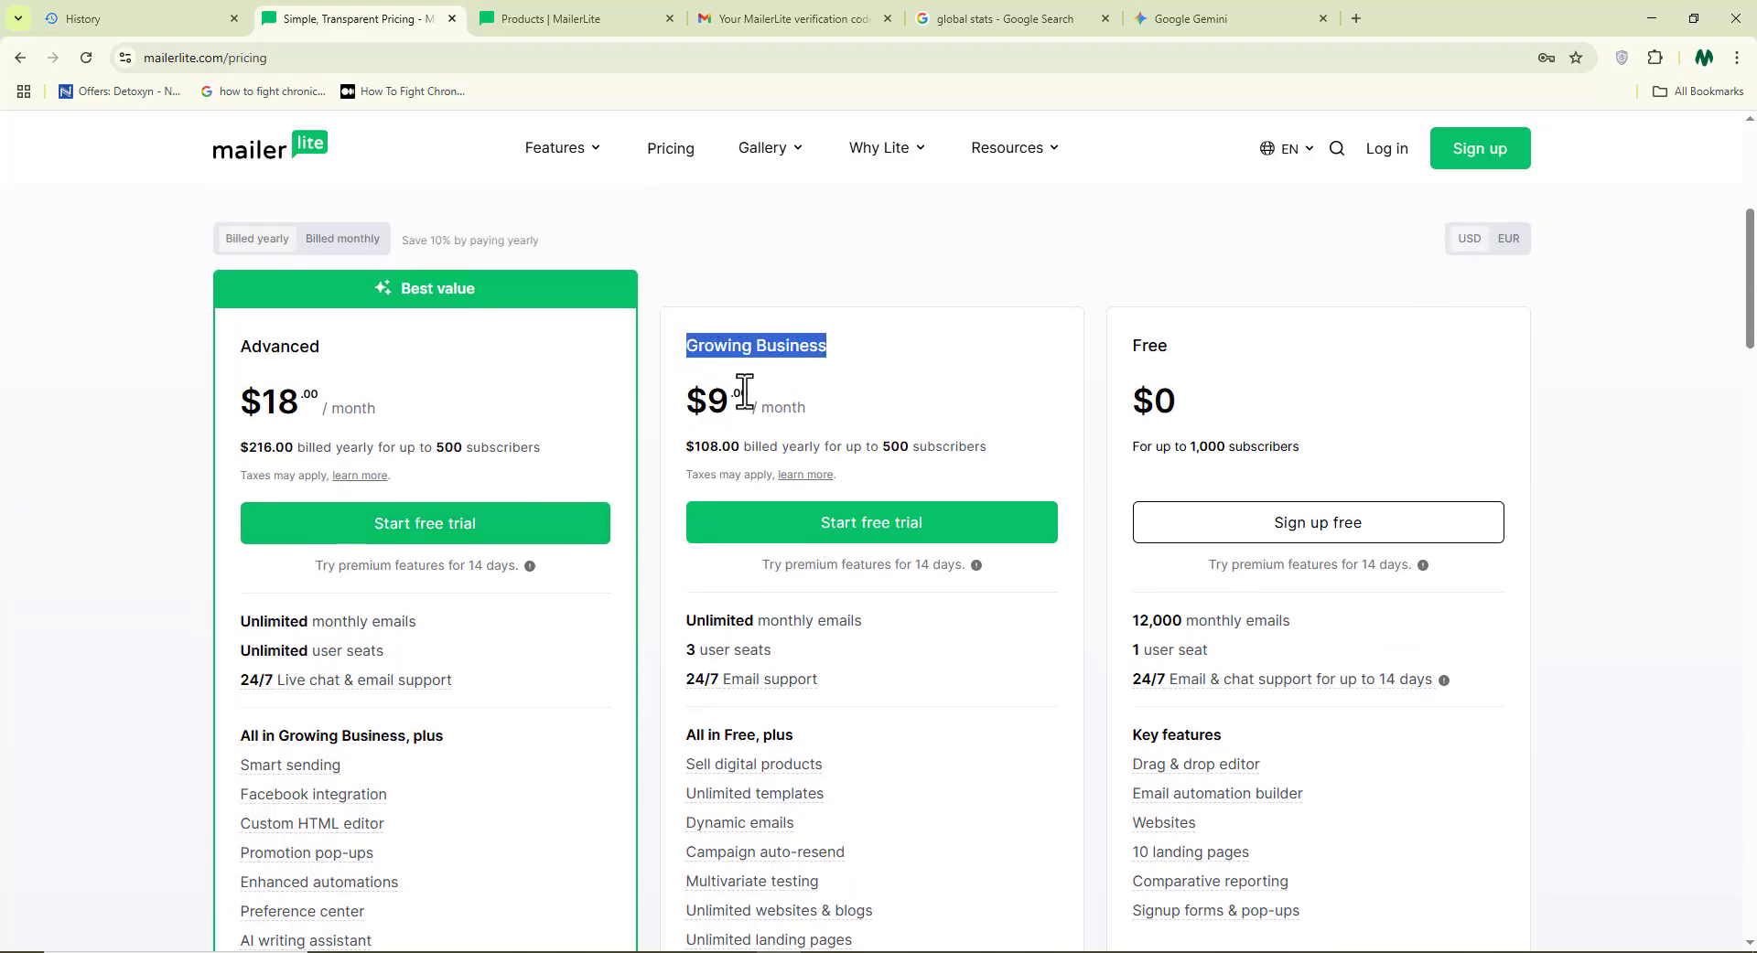
pyautogui.scroll(-2, 1045, 489)
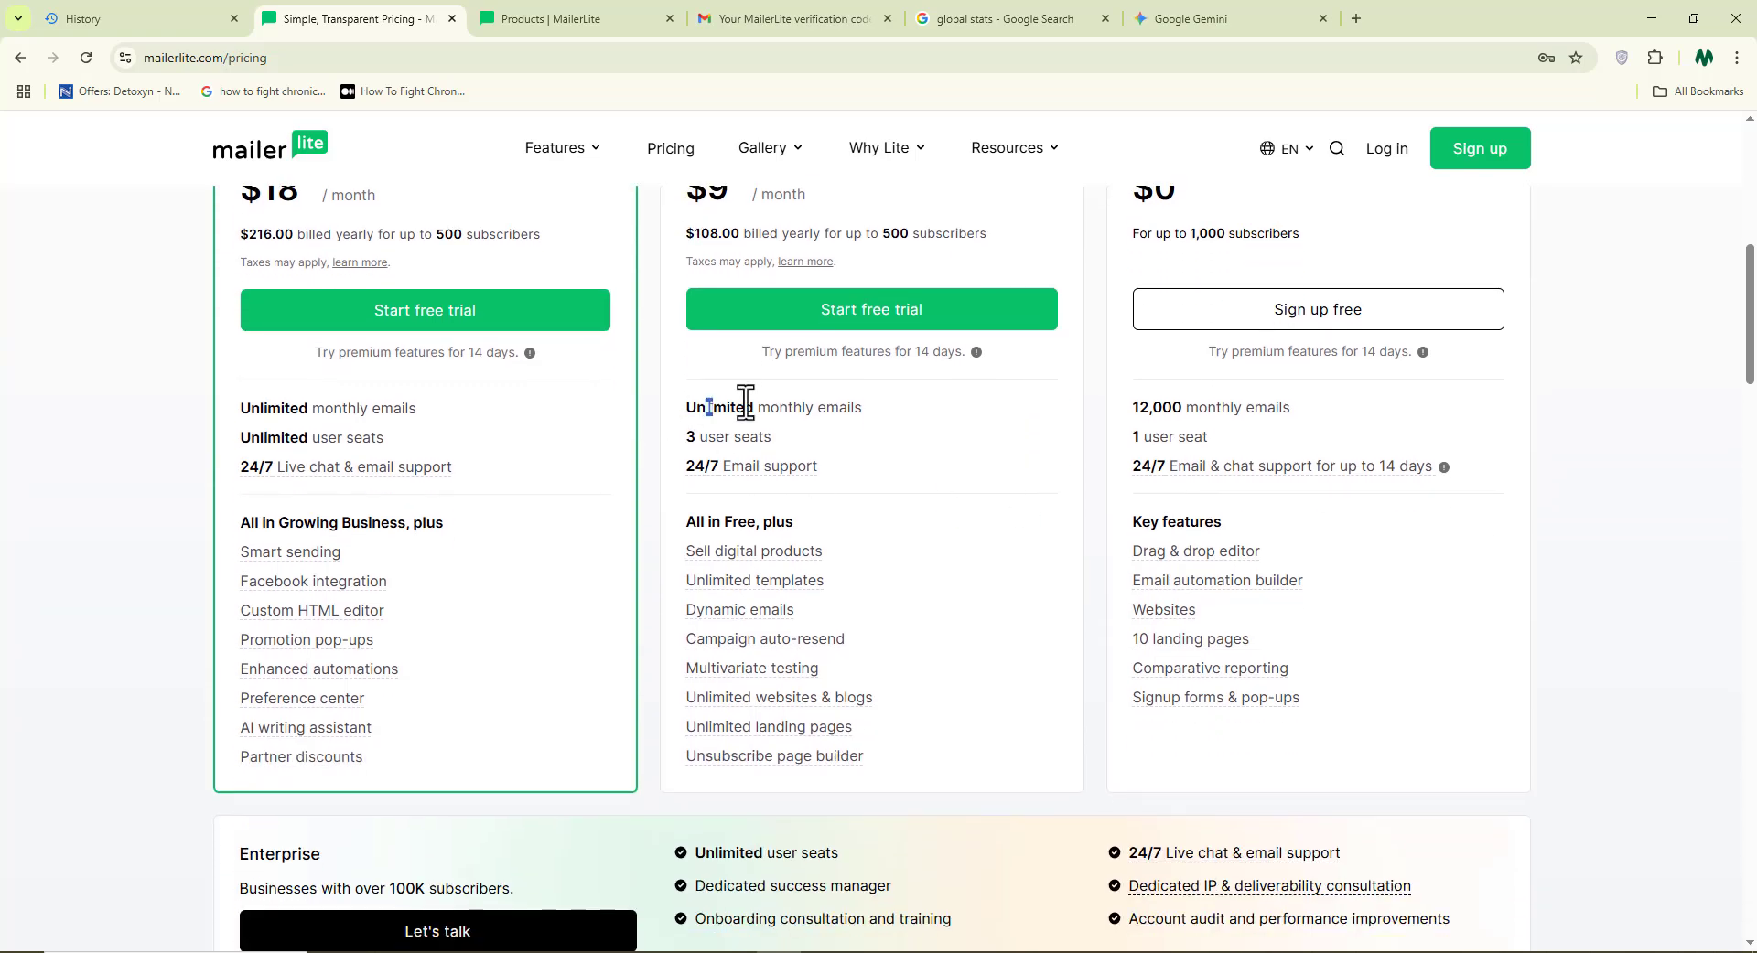
pyautogui.moveTo(709, 403); pyautogui.dragTo(930, 416)
pyautogui.click(930, 417)
pyautogui.scroll(1, 925, 418)
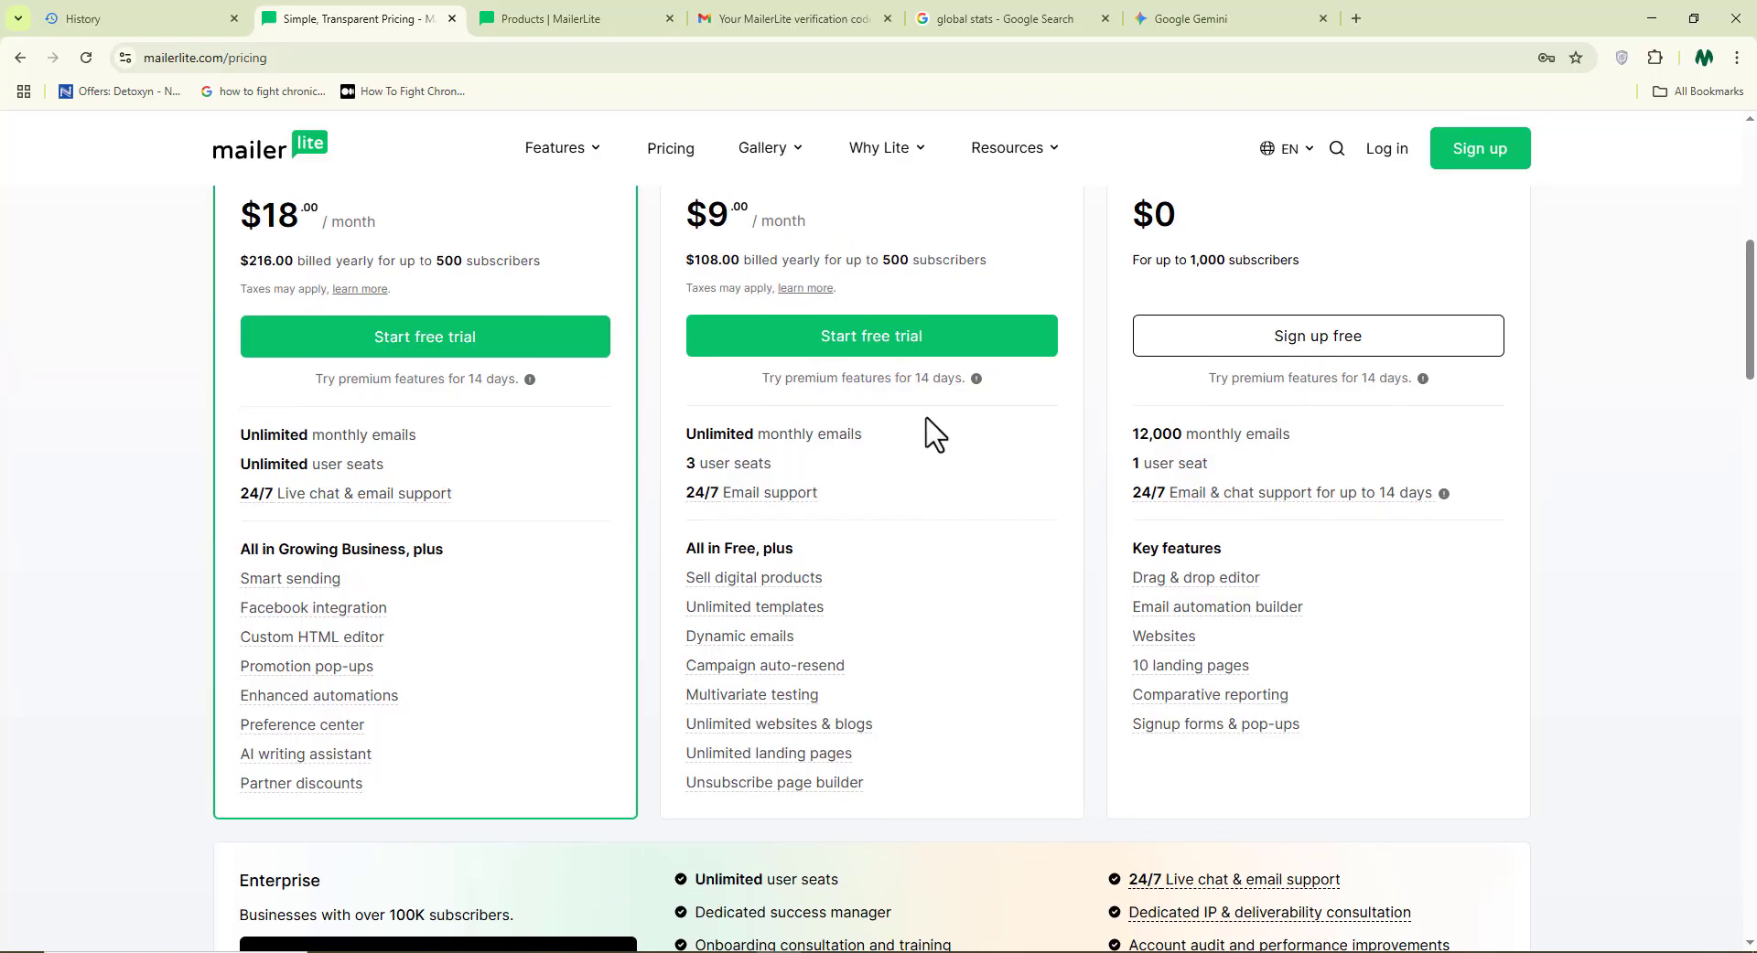
# Step: Examine the Free plan's monthly email allowance and compare its offer with the paid plans
pyautogui.scroll(-1, 925, 417)
pyautogui.moveTo(1140, 438); pyautogui.dragTo(1369, 430)
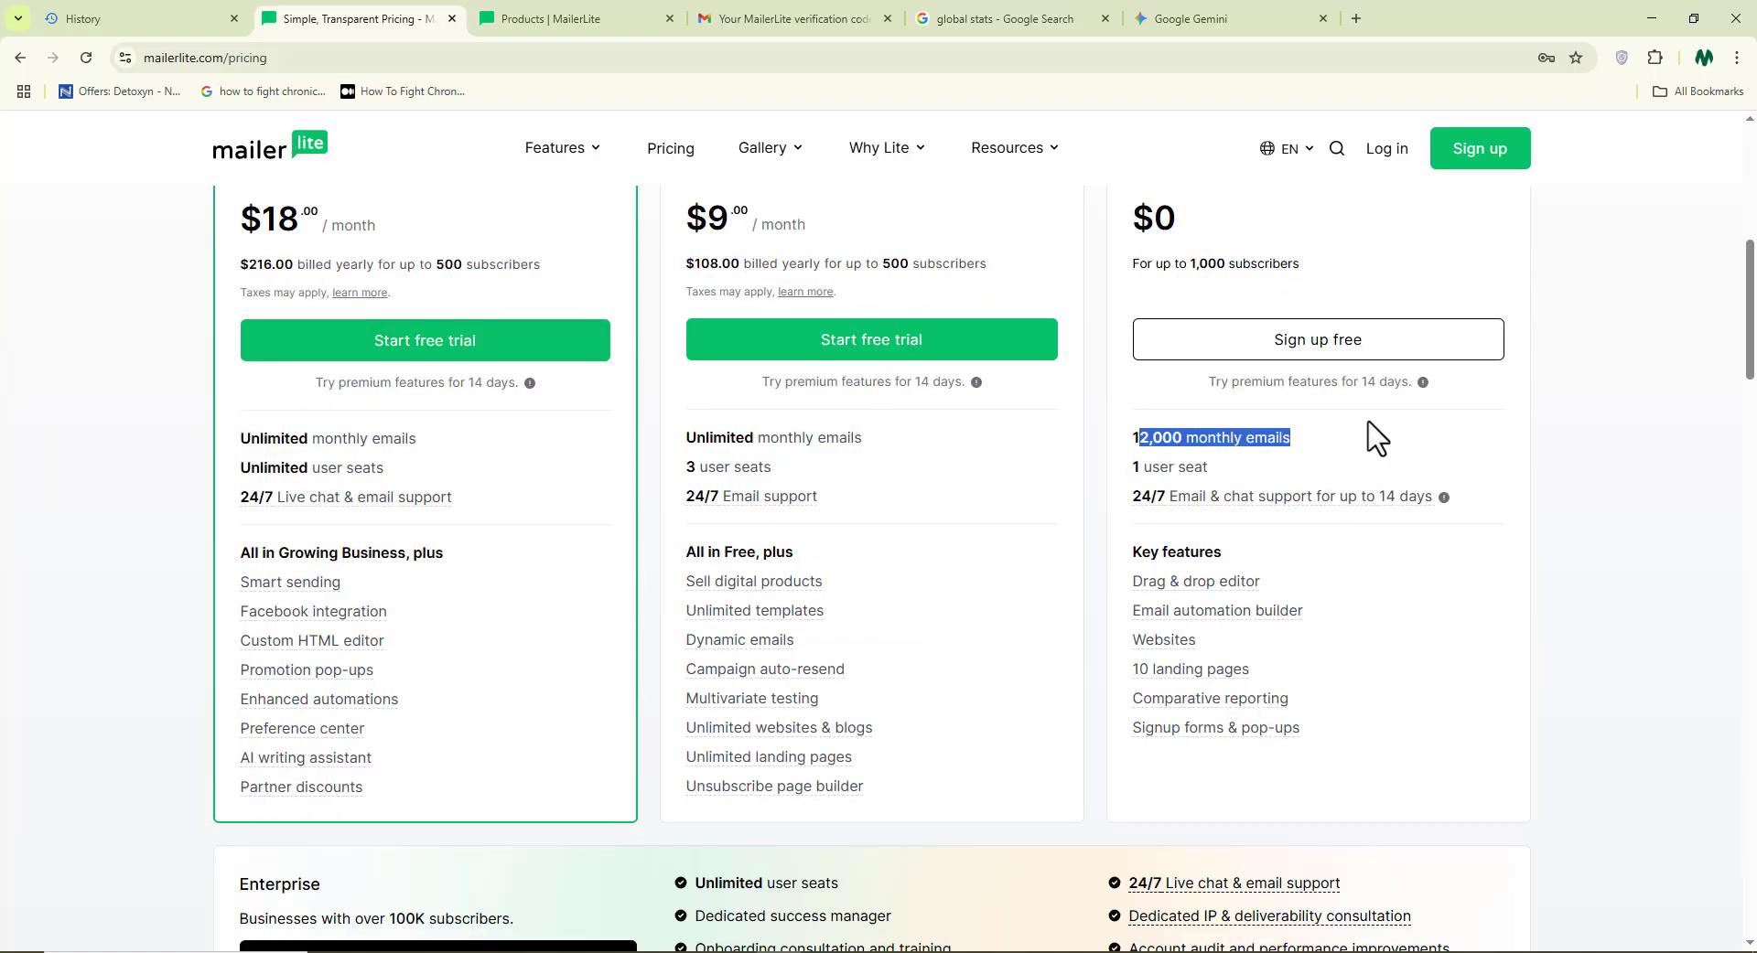
pyautogui.scroll(1, 1373, 430)
pyautogui.click(1443, 263)
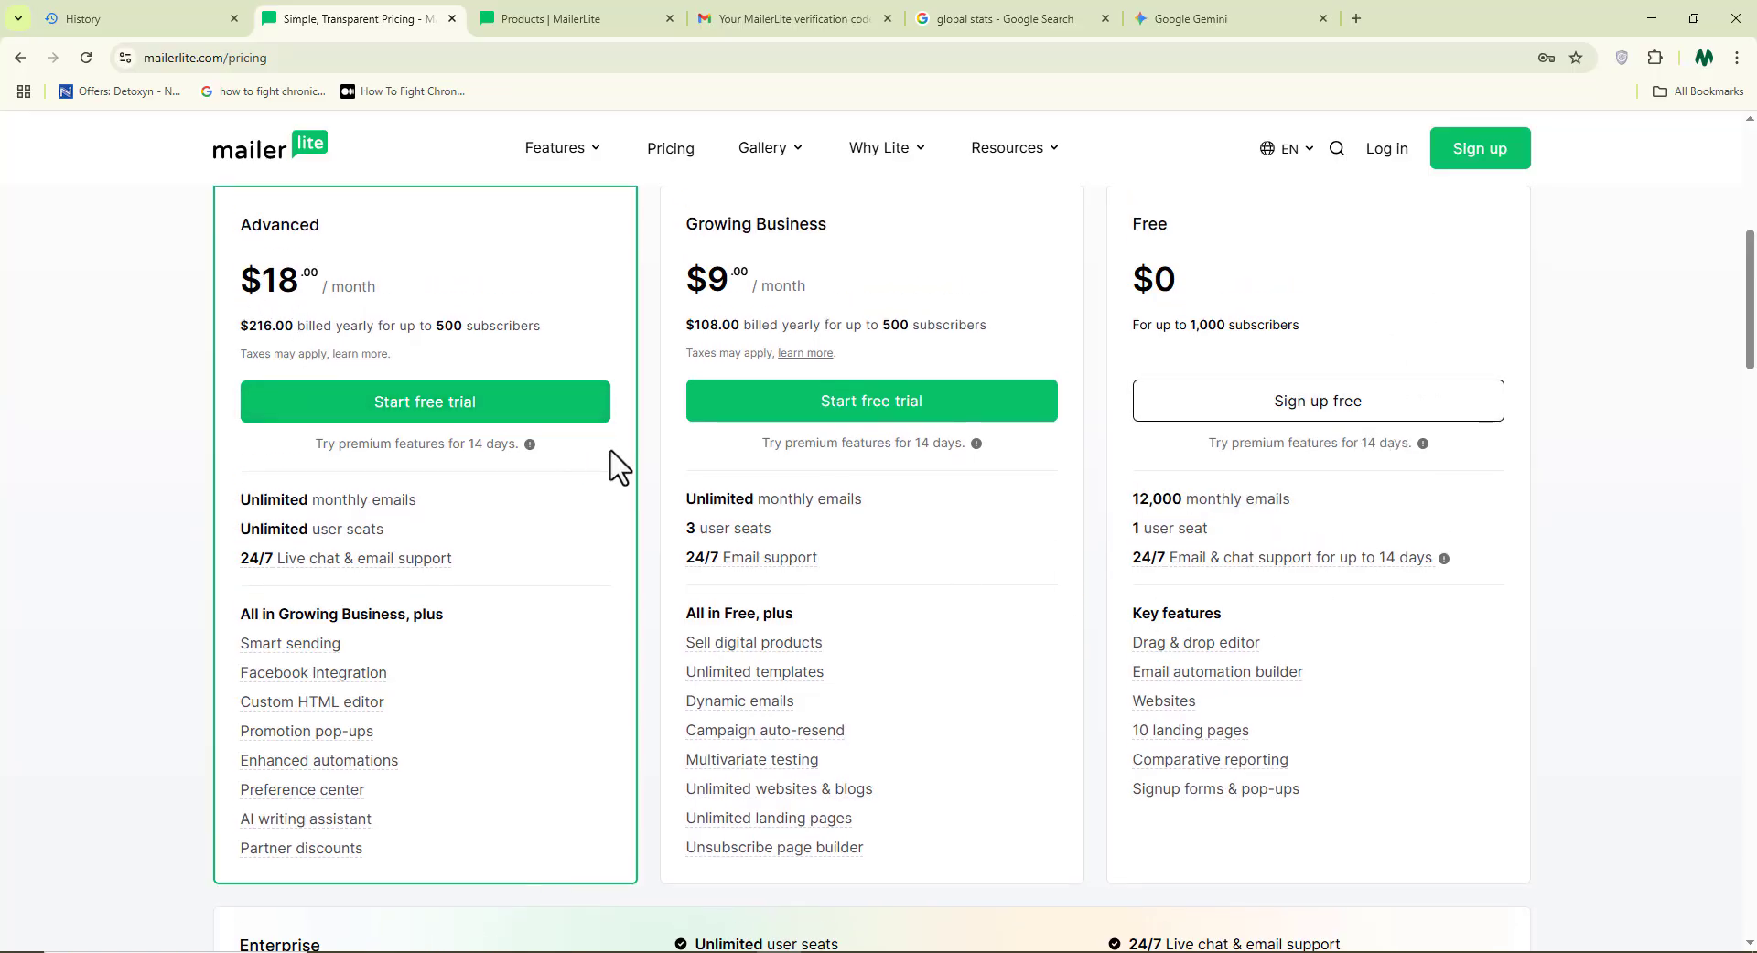
pyautogui.scroll(1, 1151, 510)
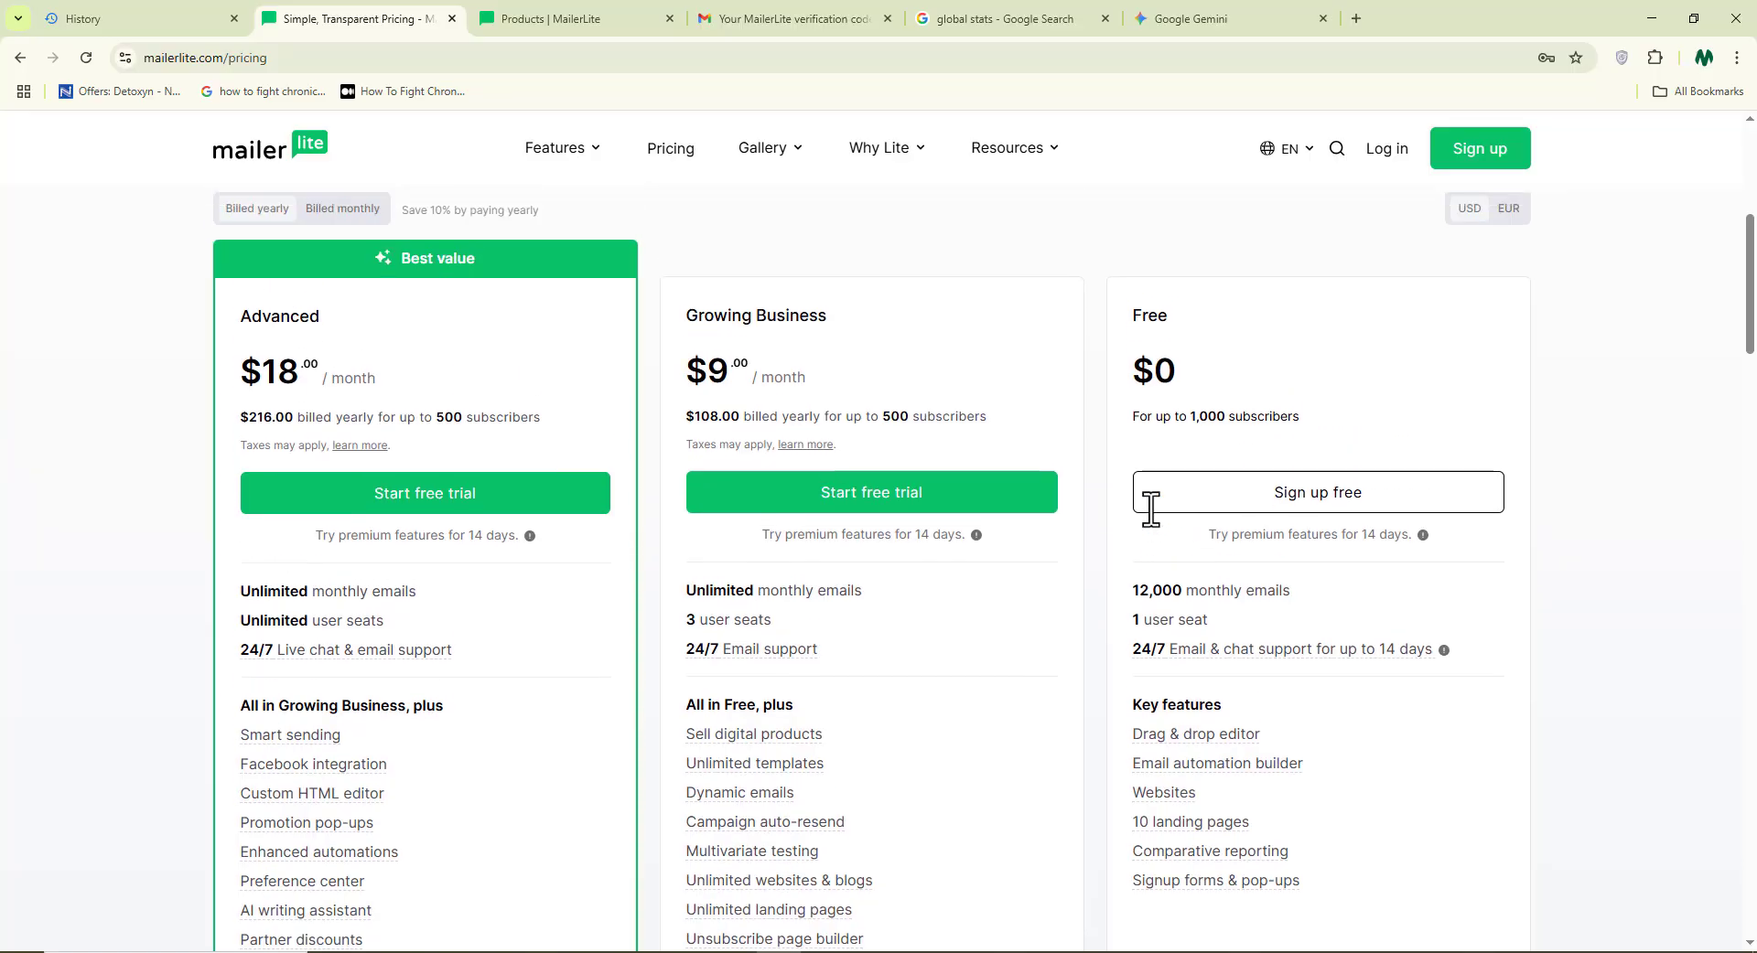